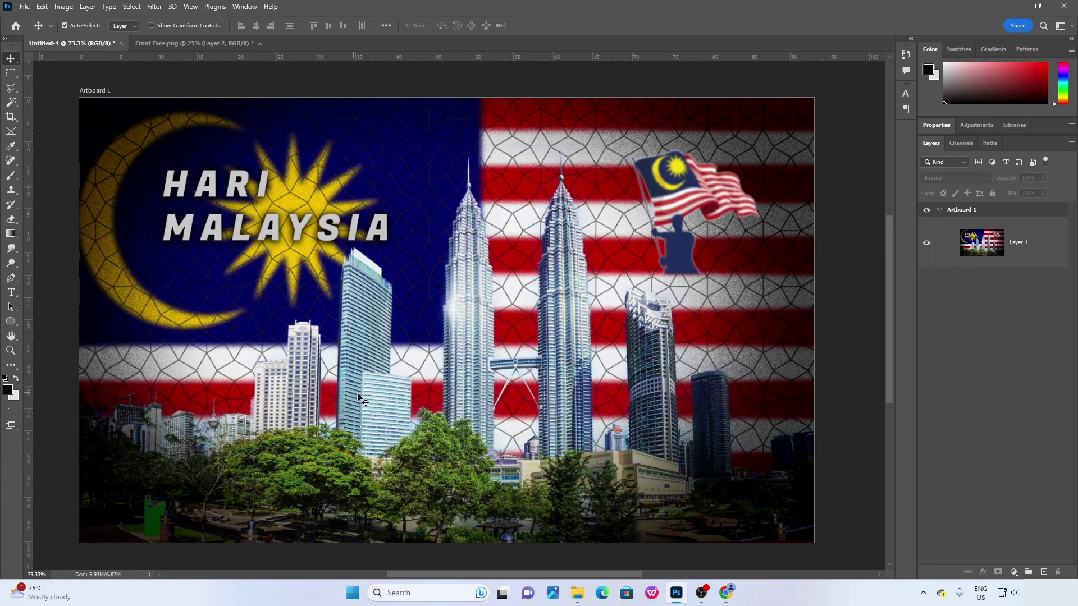
Toggle the visibility of the gold mask layer in Front Face.png to compare the face, leaving the mask shown.
click(193, 42)
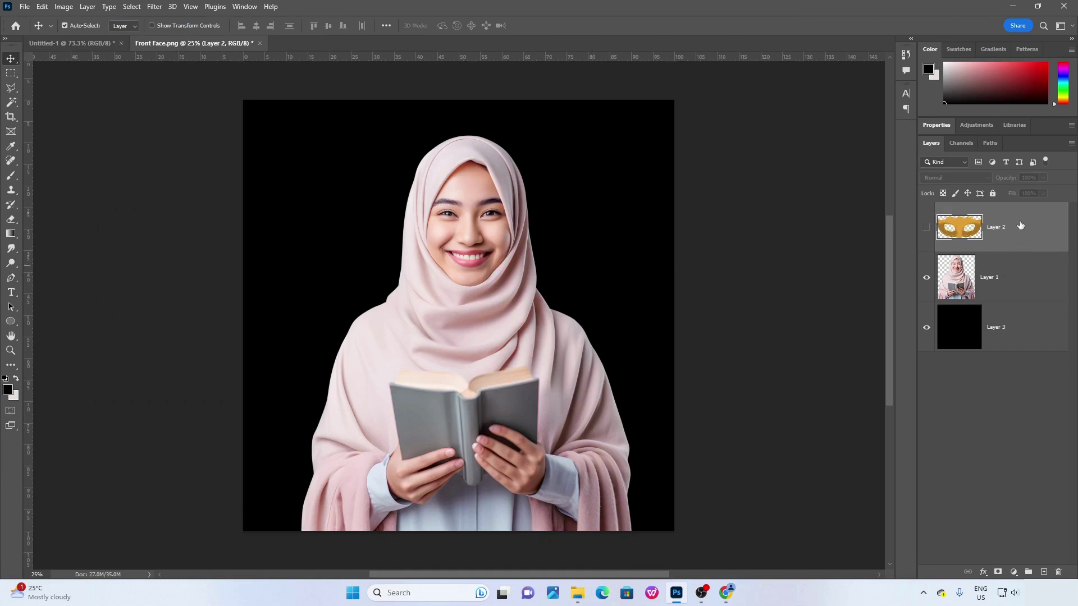
click(927, 229)
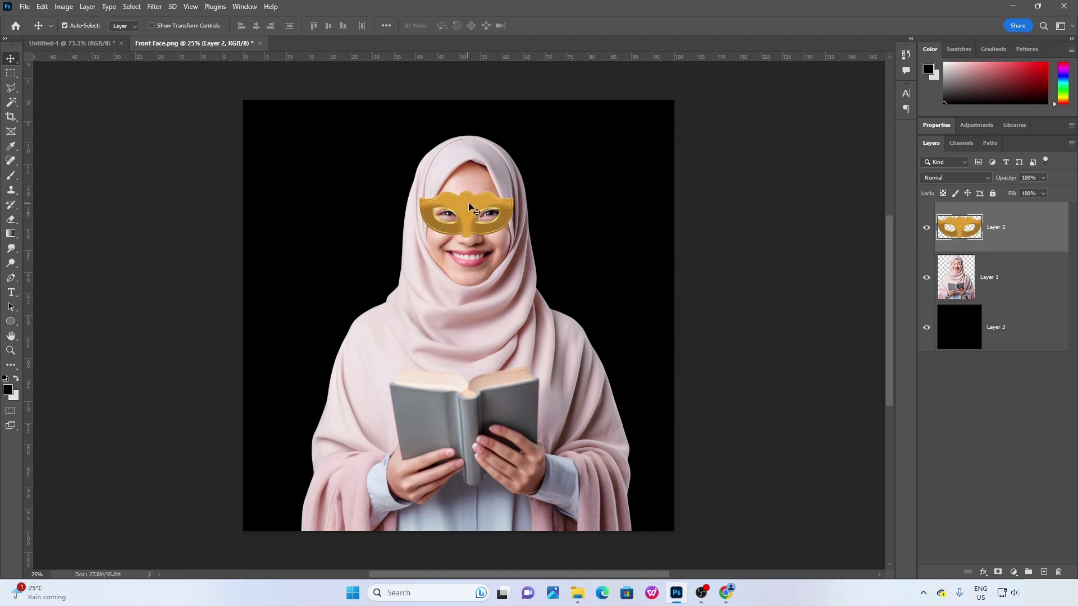
click(926, 228)
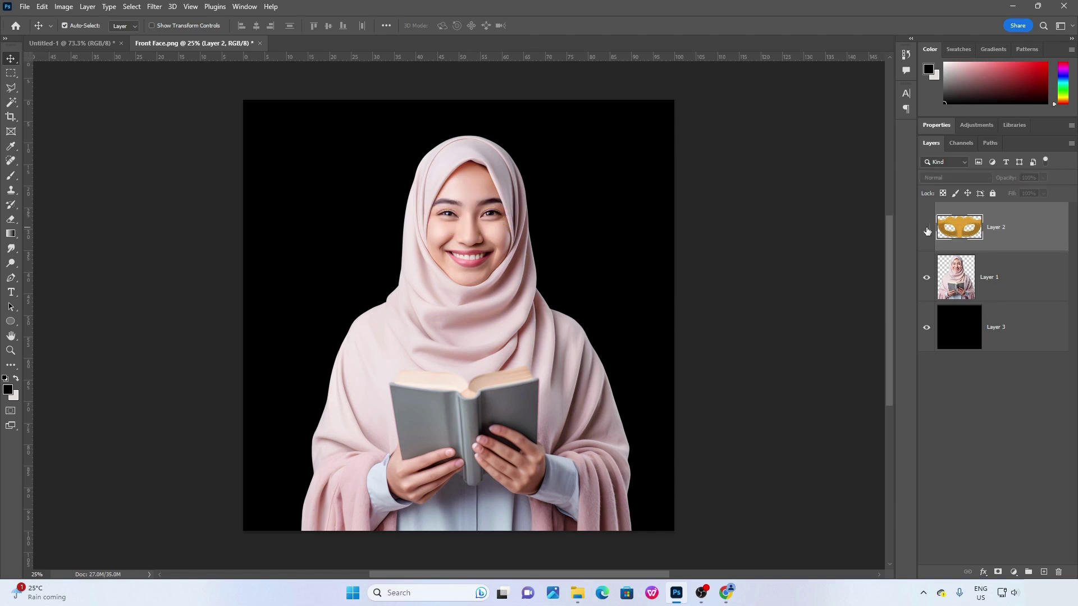
click(926, 228)
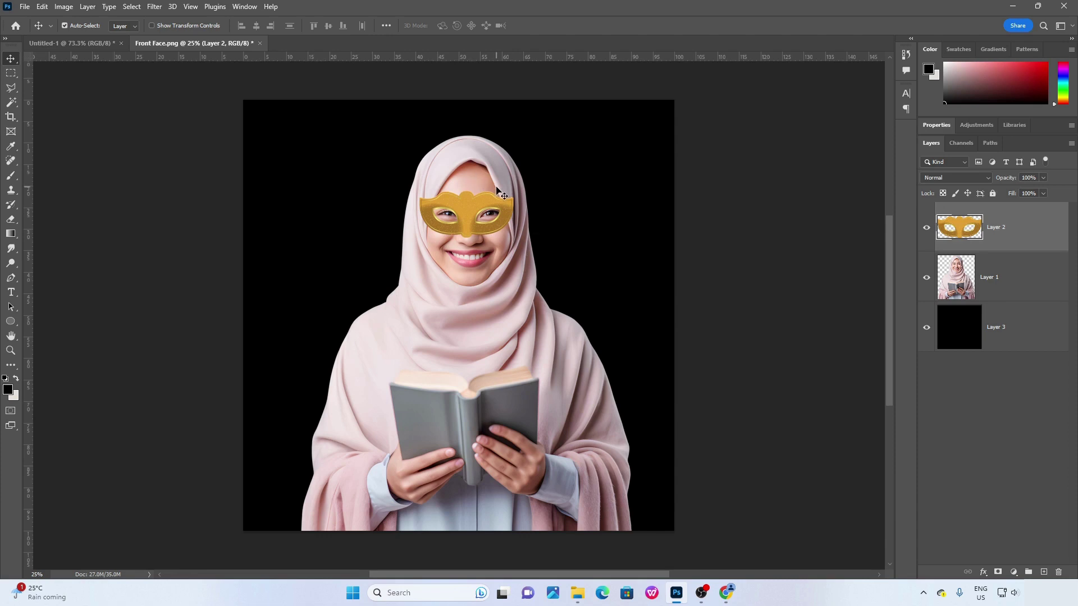
Review the Hari Malaysia poster, the blank copy and the source images of the flag, tigers, Tugu monument, twin towers and flag waver.
click(73, 45)
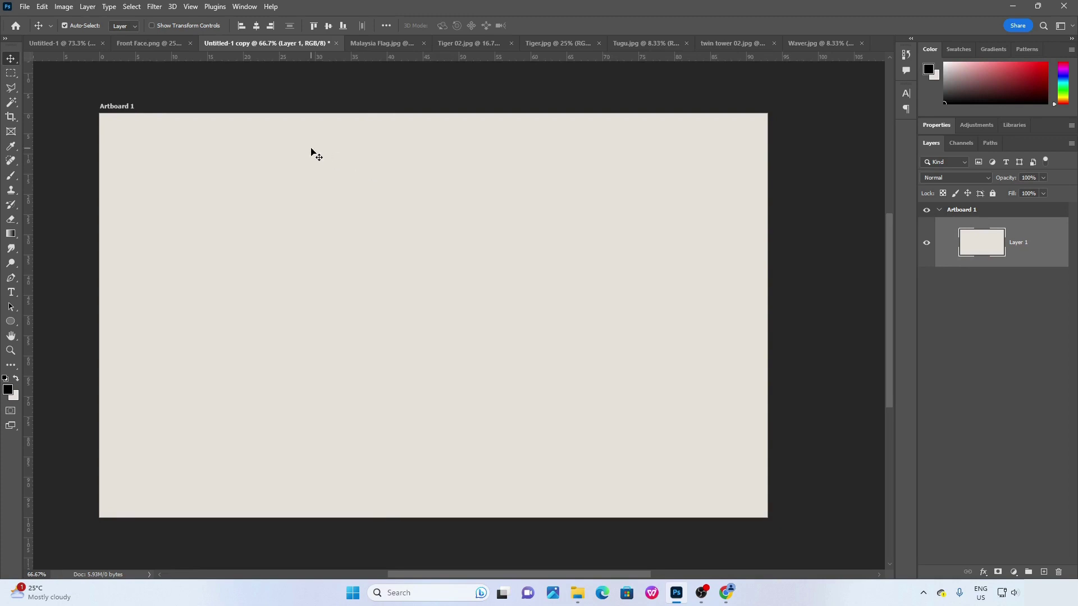
click(75, 43)
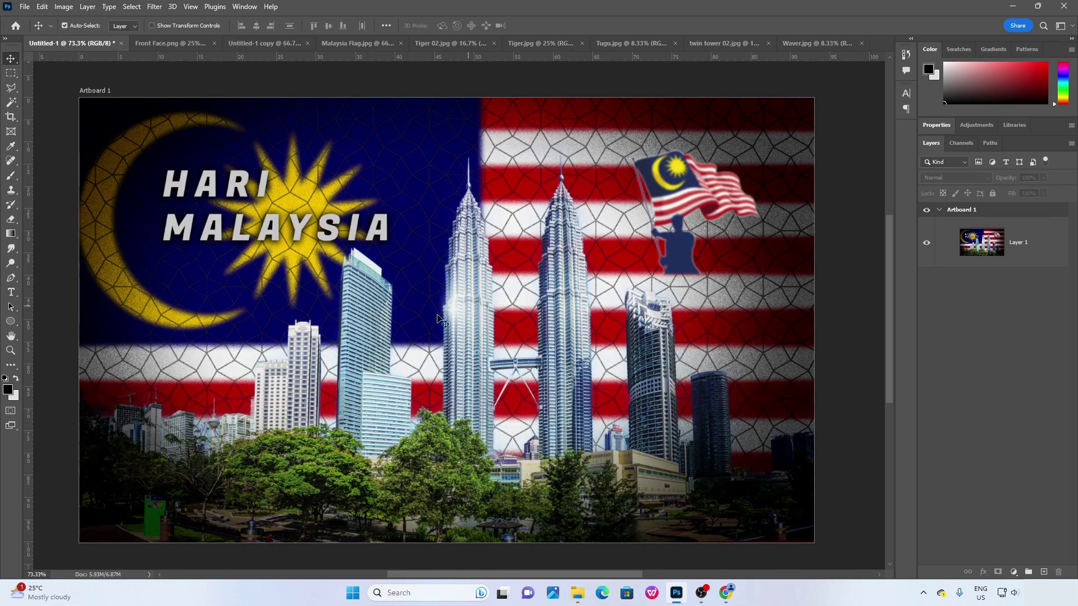
click(267, 45)
click(375, 47)
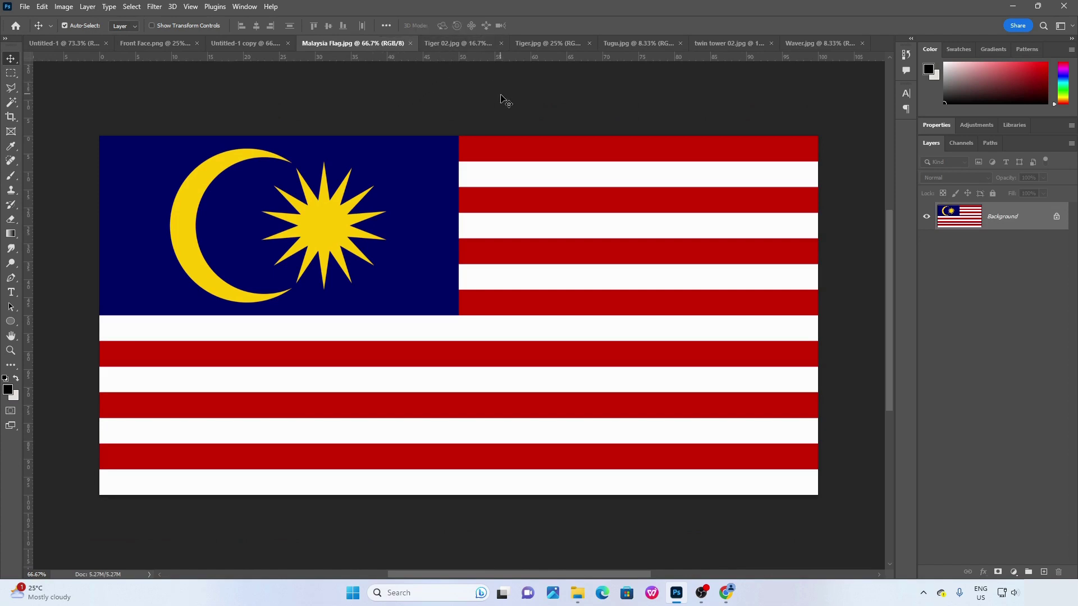
click(462, 44)
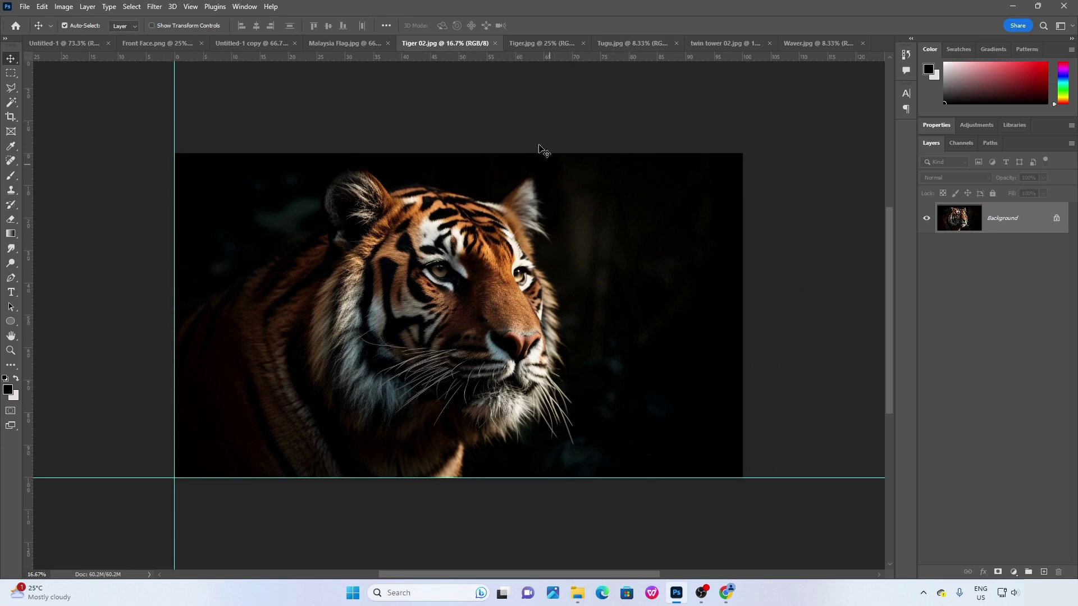
click(534, 43)
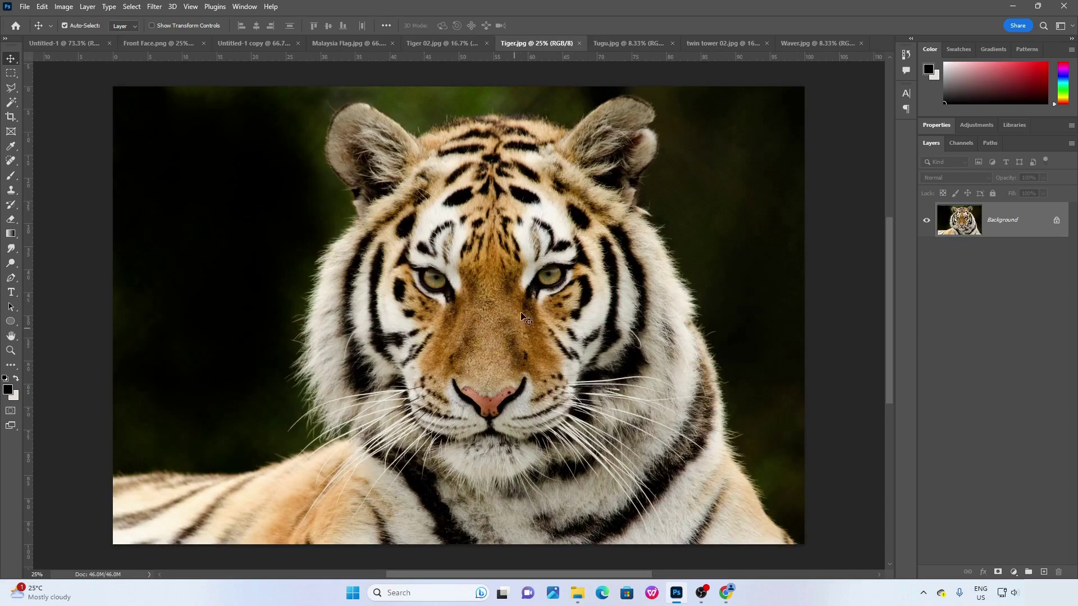
click(627, 40)
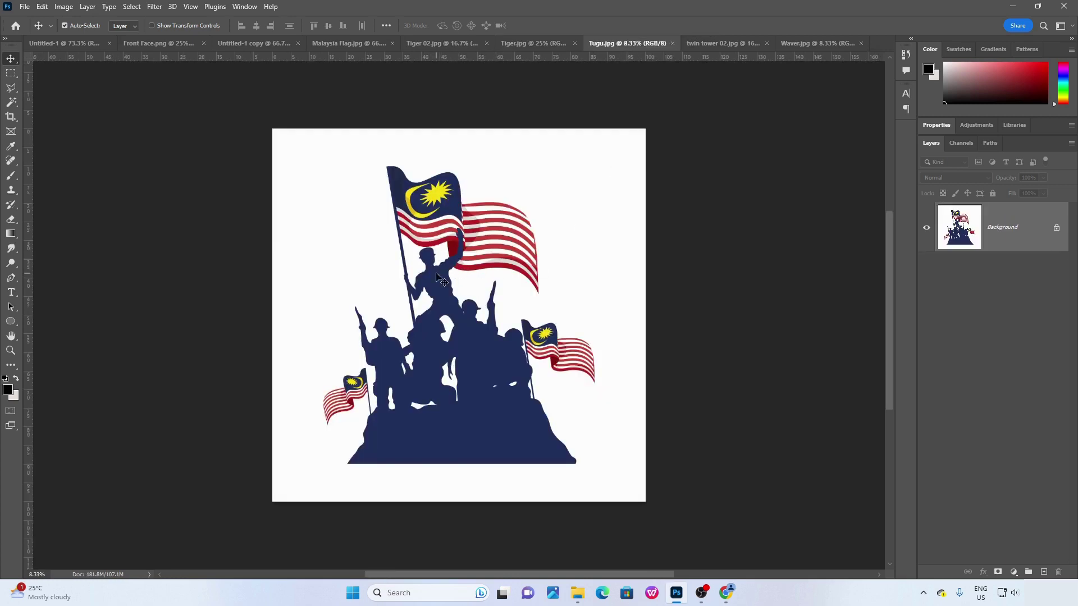
click(722, 42)
click(807, 44)
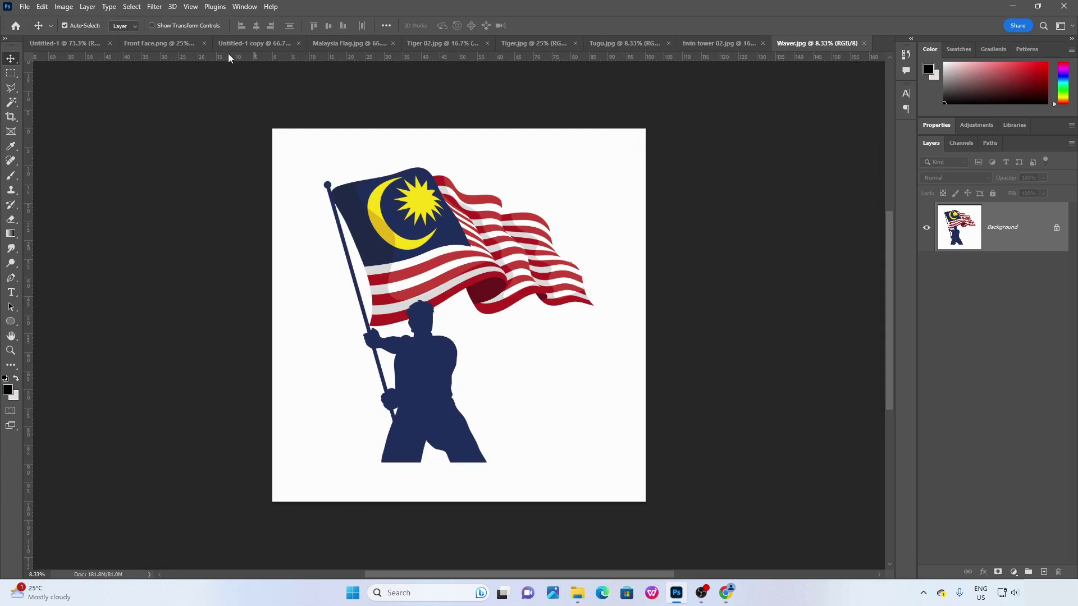
click(241, 45)
click(366, 44)
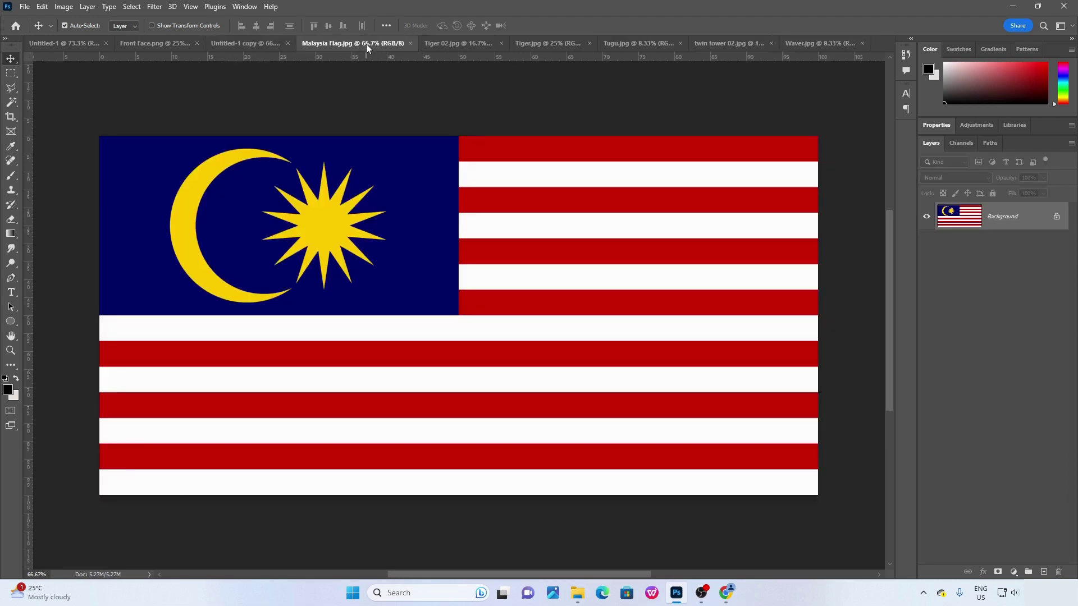
click(452, 46)
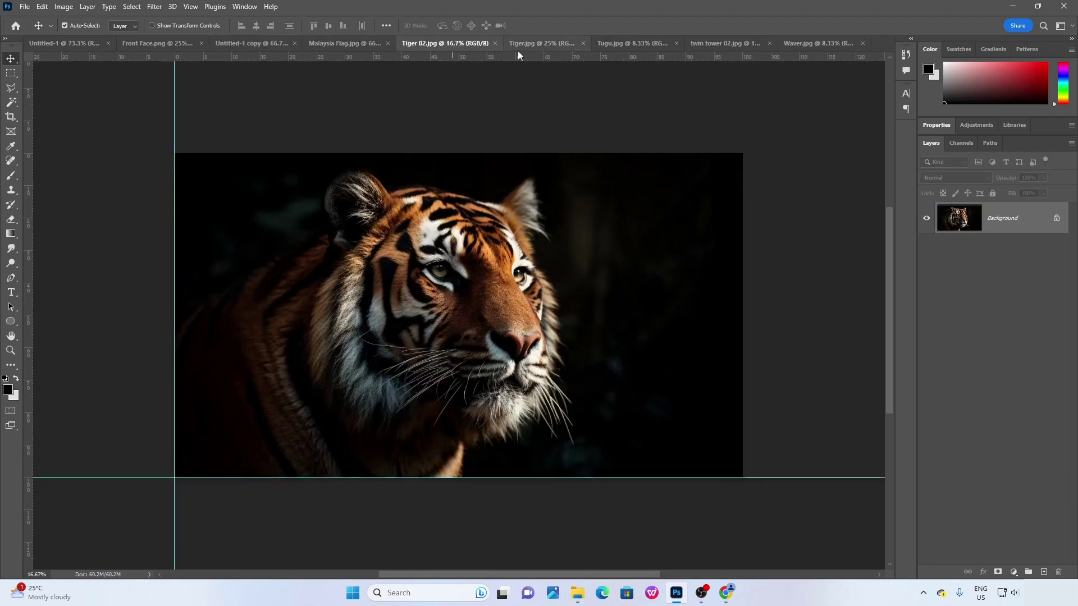
click(544, 43)
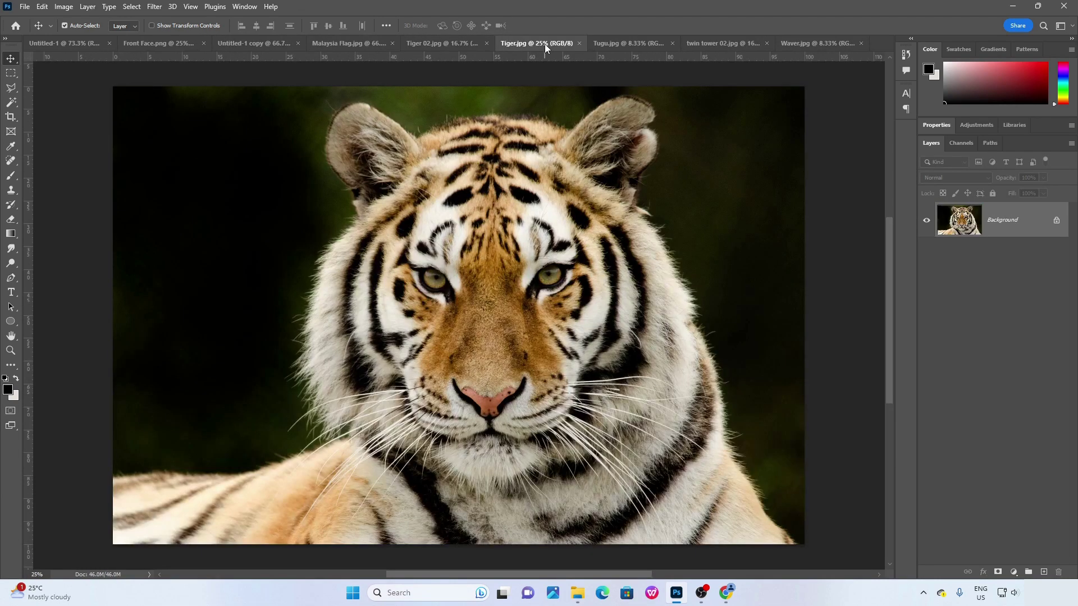
click(633, 42)
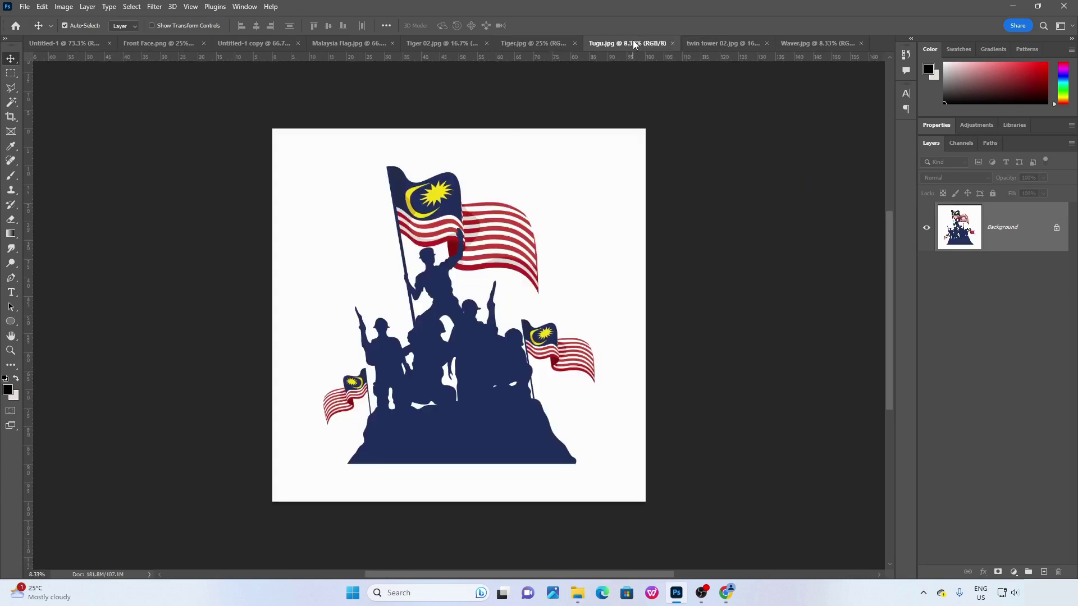
click(718, 44)
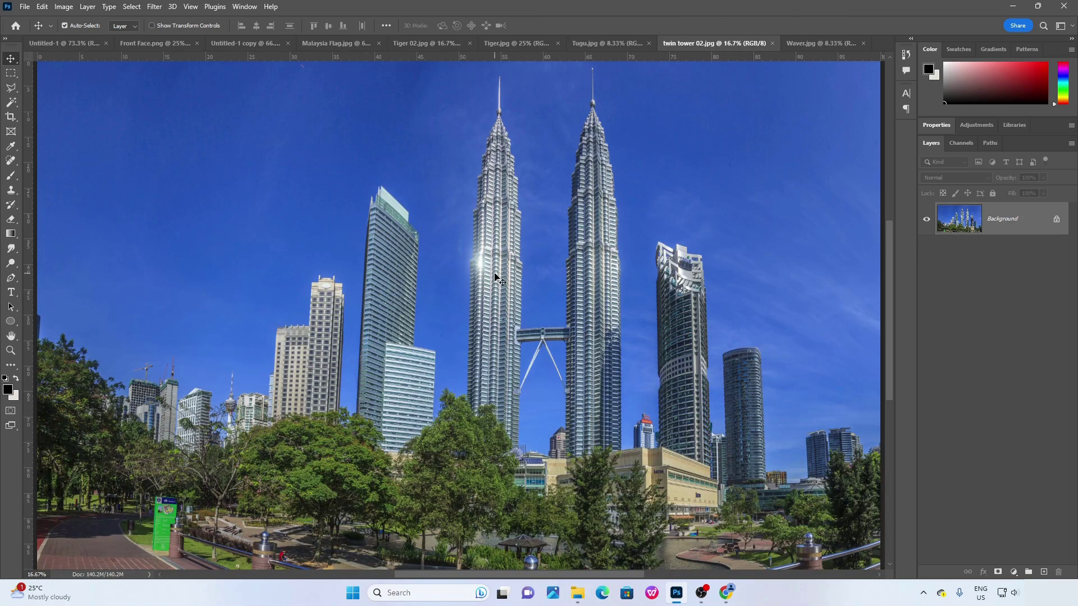
click(57, 45)
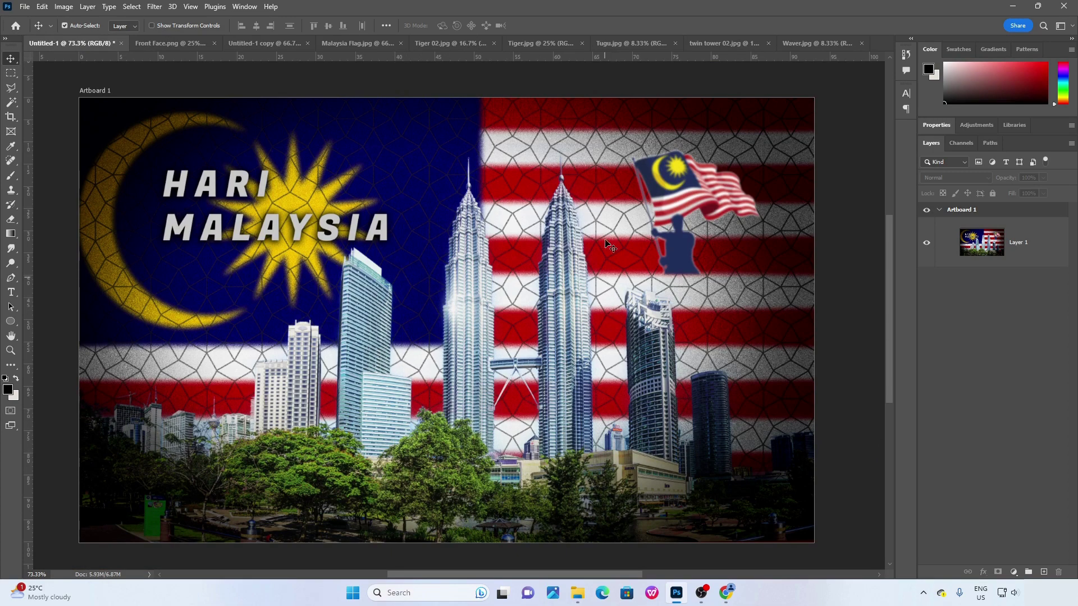
Unlock the Background layer of twin tower 02.jpg so it becomes an editable layer.
click(721, 43)
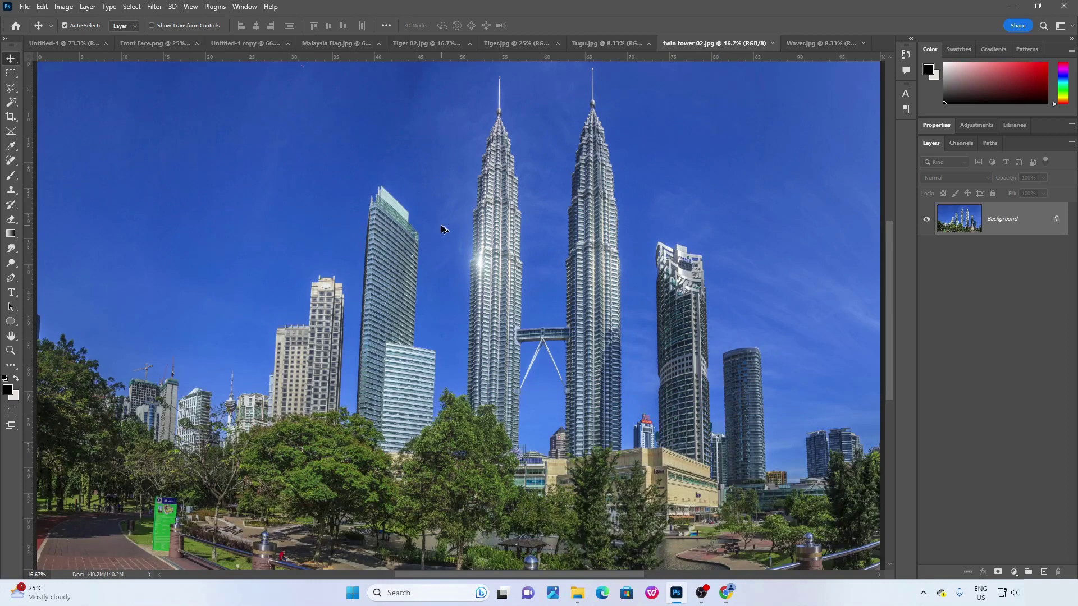
scroll(441, 230, down, 1)
scroll(468, 246, down, 1)
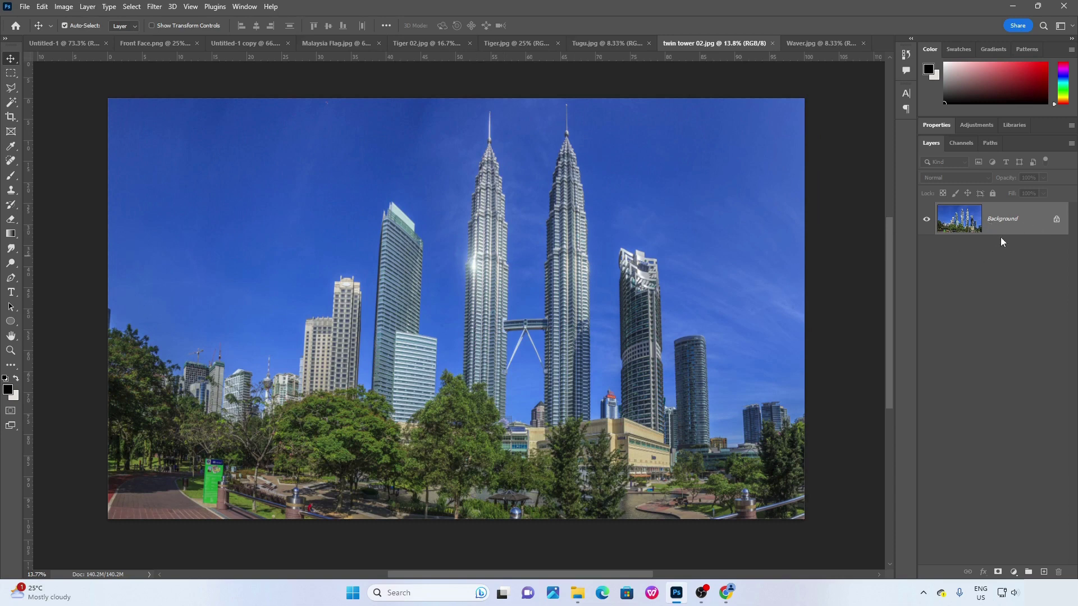
click(1057, 220)
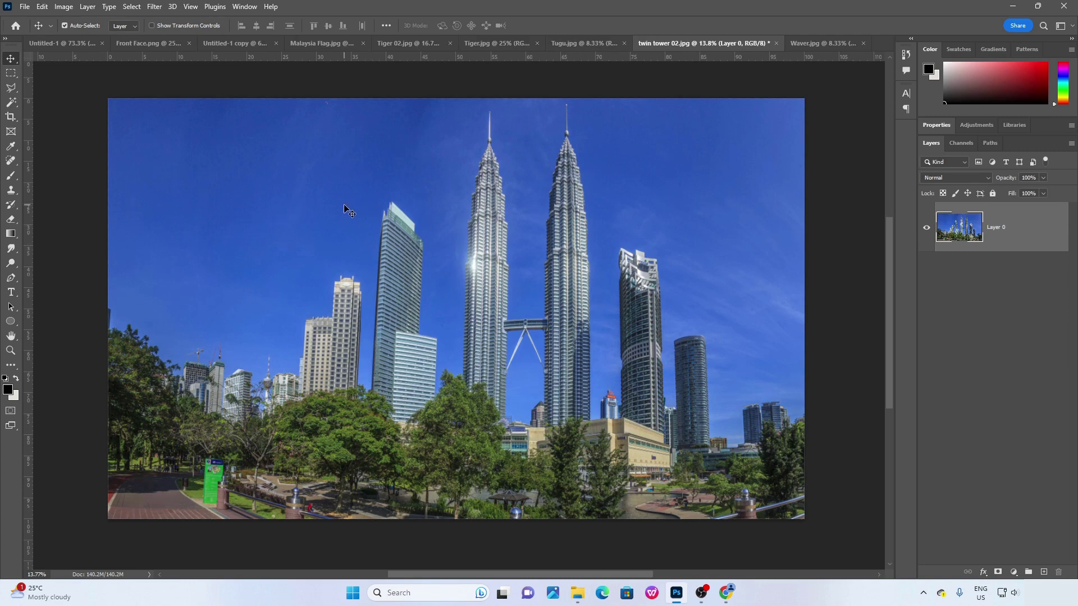
Try an automatic Subject selection on the twin tower photo and deselect it.
click(130, 6)
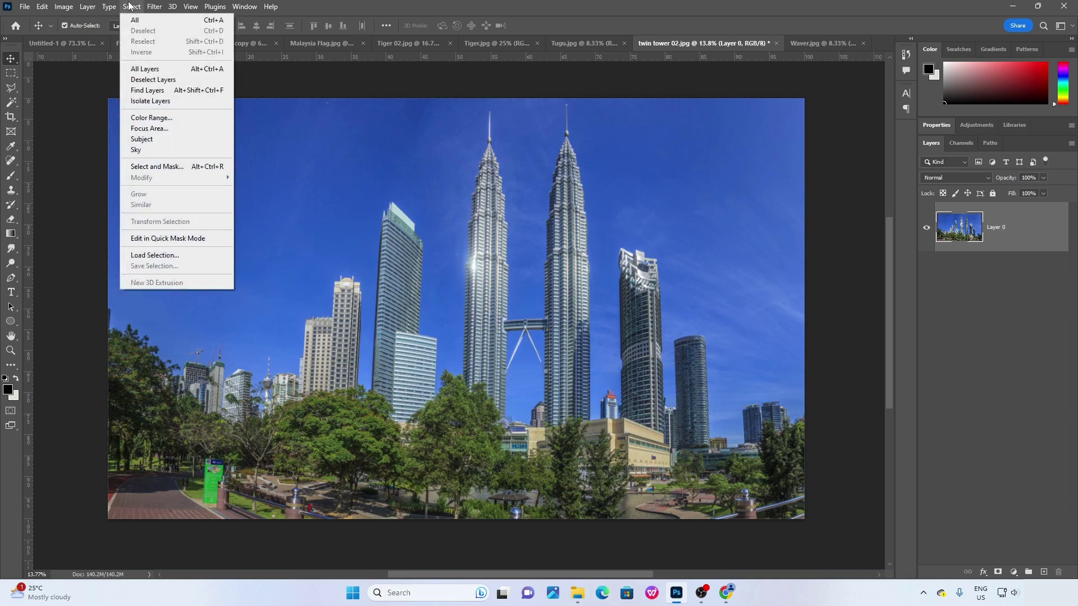
click(147, 139)
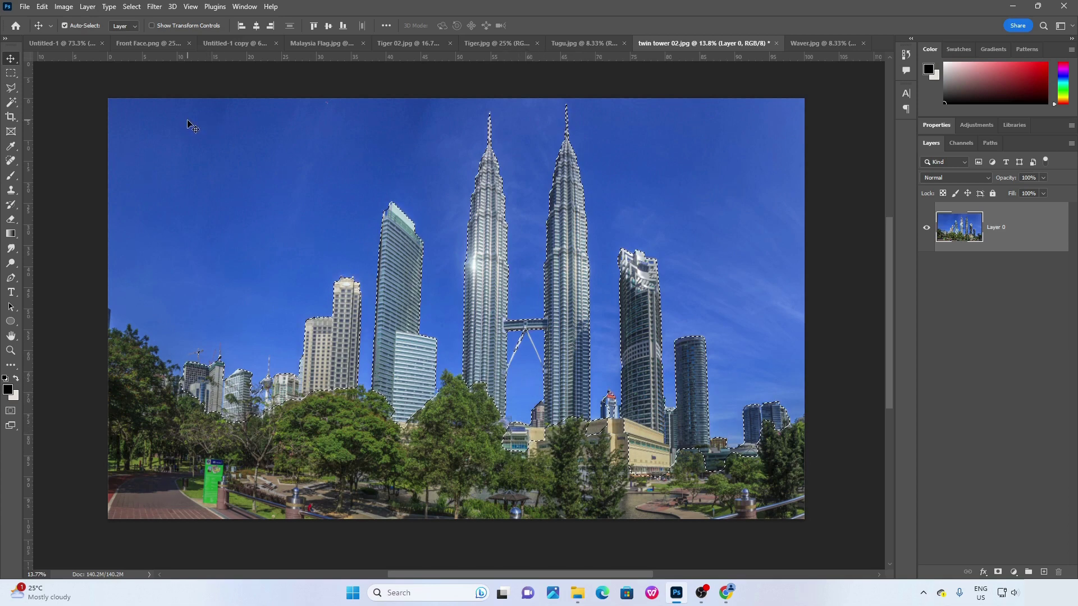
click(131, 6)
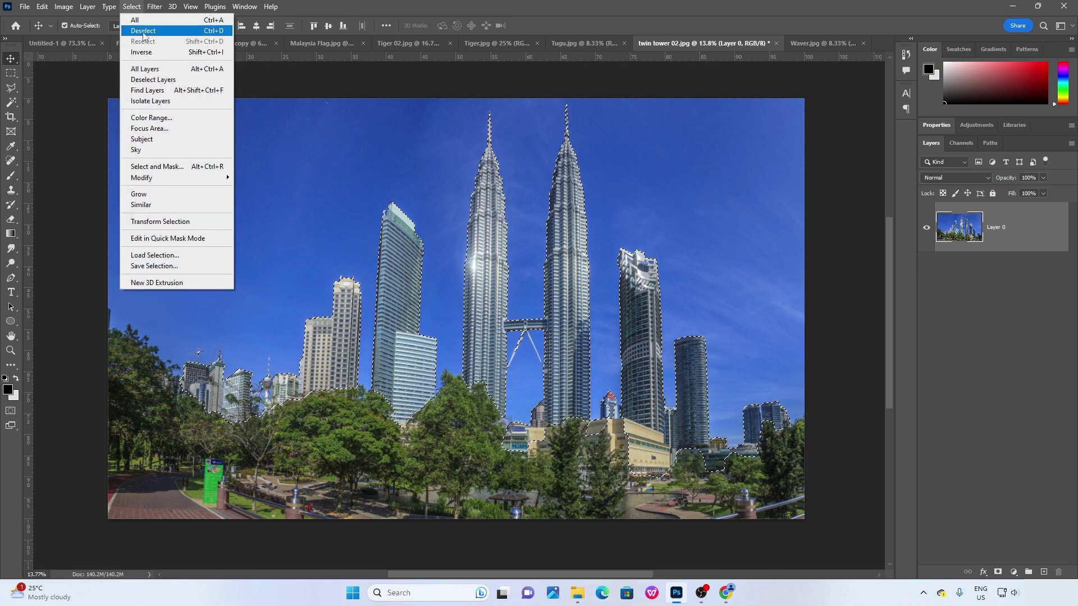
click(212, 32)
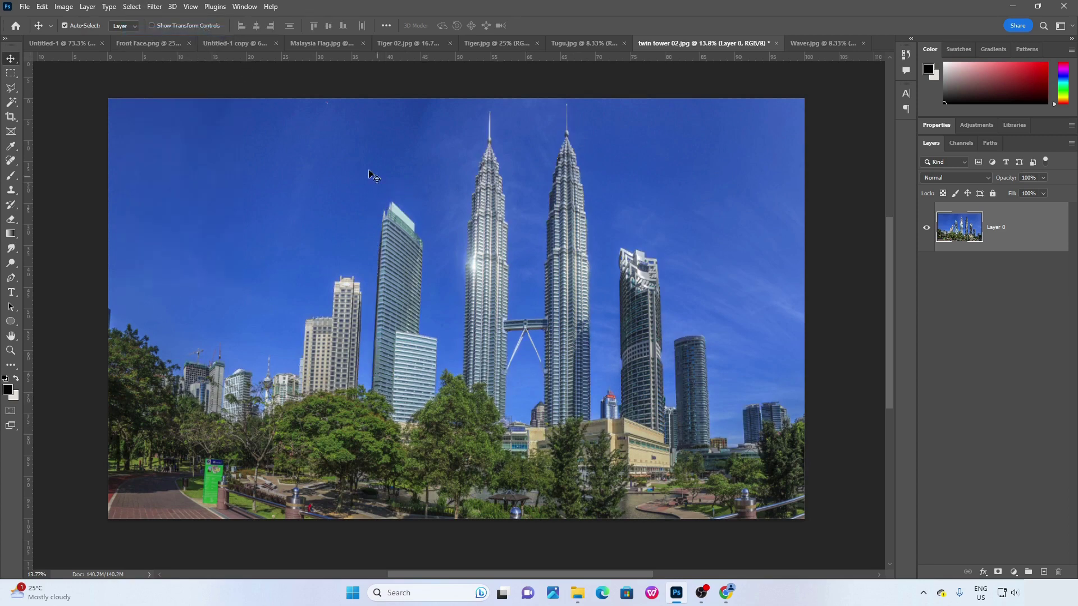
Select the sky in the twin tower photo with the automatic Sky selection.
click(132, 7)
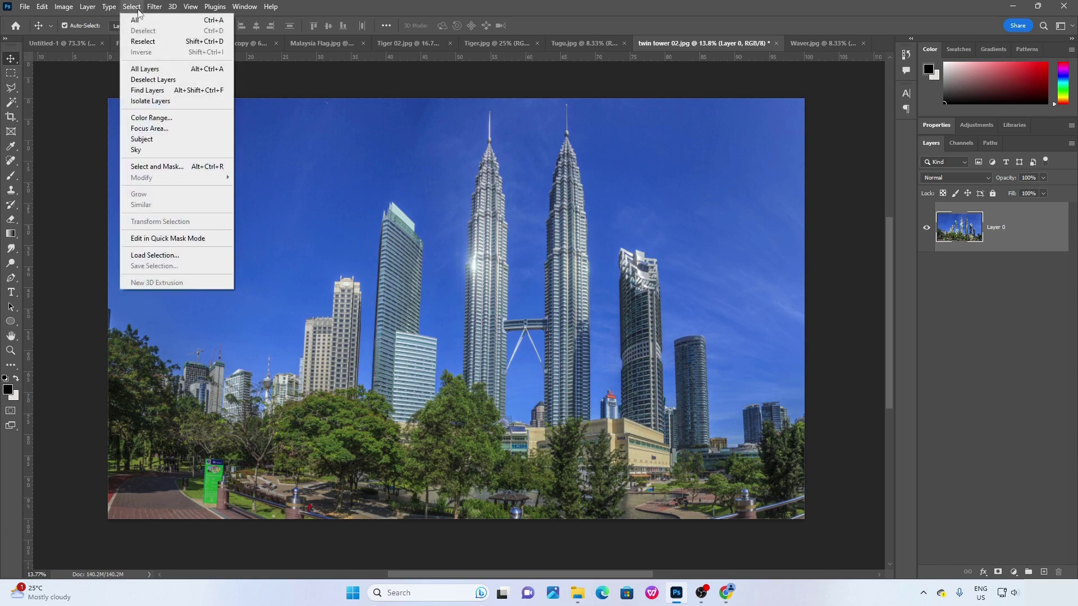
click(142, 150)
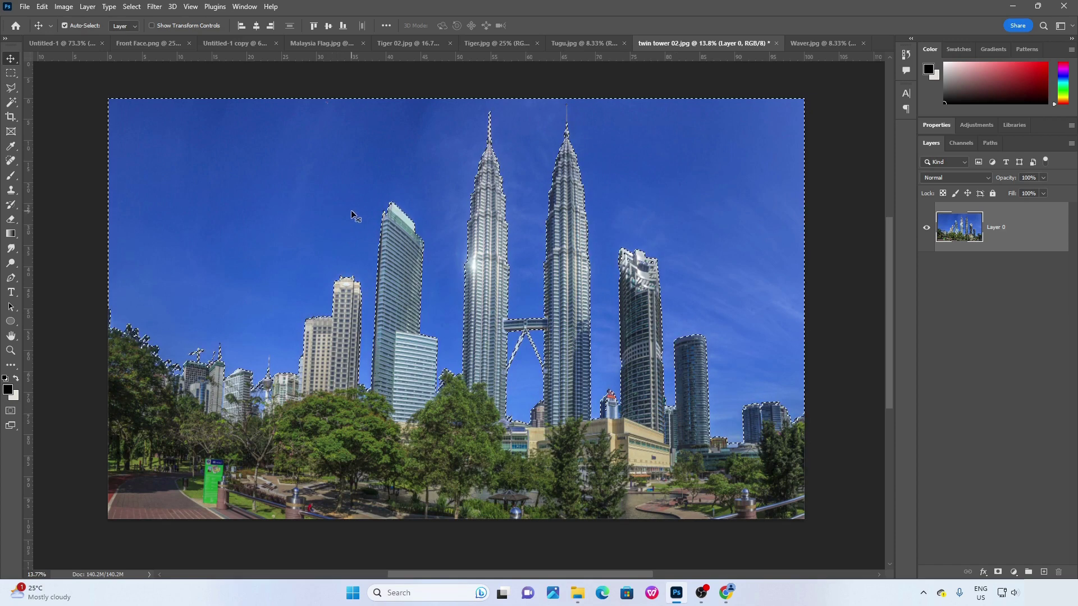
Examine how the gold mask covers the face in Front Face.png and return to twin tower 02.jpg.
click(142, 44)
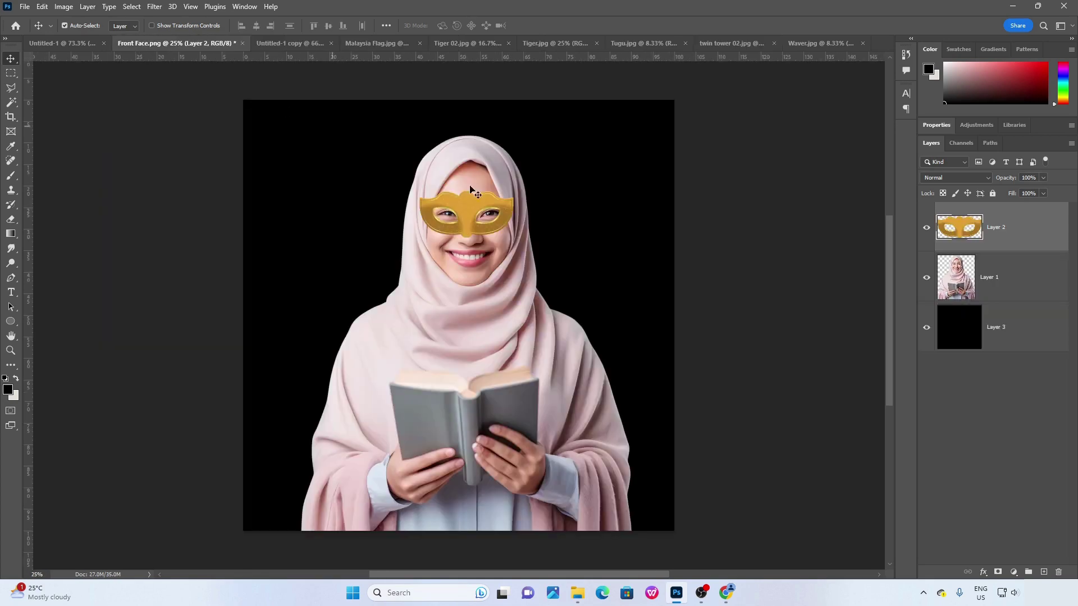
mouse_move(458, 211)
mouse_down()
mouse_move(514, 226)
mouse_move(634, 229)
mouse_move(459, 207)
mouse_up()
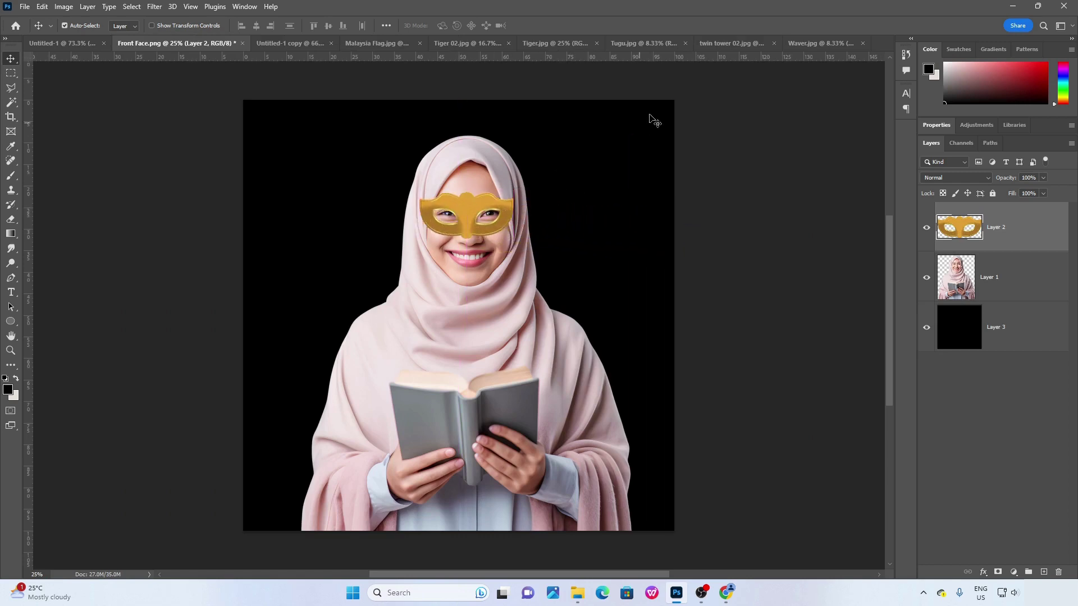
click(711, 43)
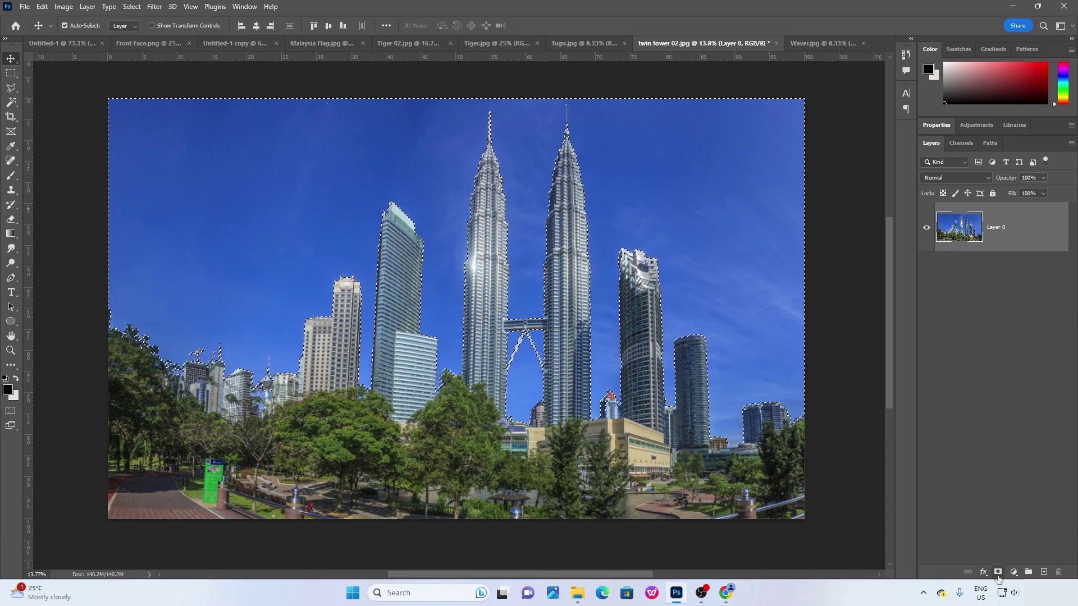
Enlarge the colour picker area and add a layer mask to Layer 0 from the sky selection.
mouse_move(929, 148)
drag(945, 135, 953, 262)
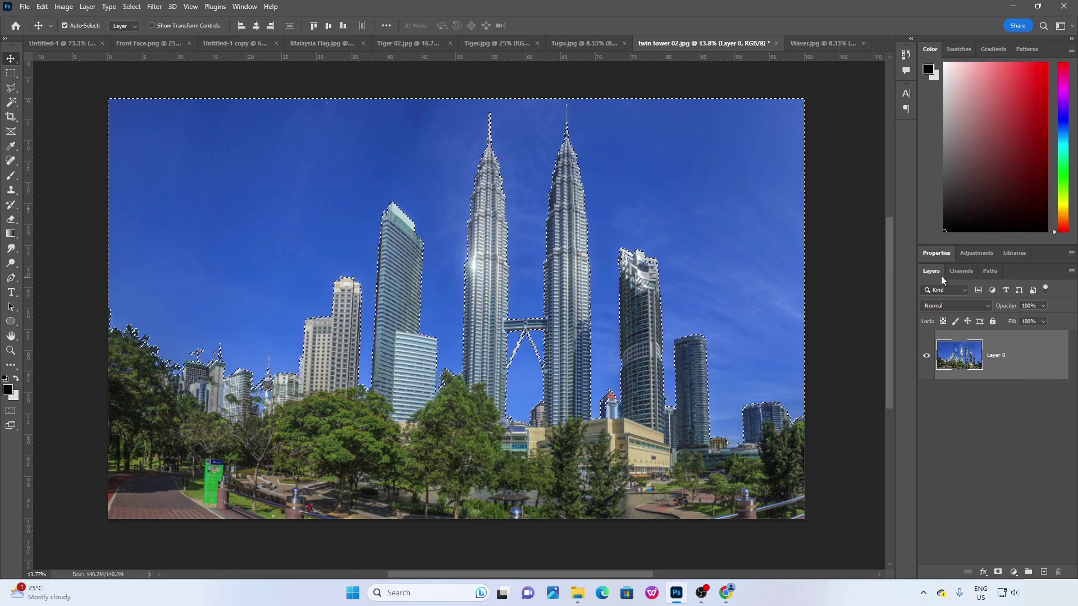
click(999, 572)
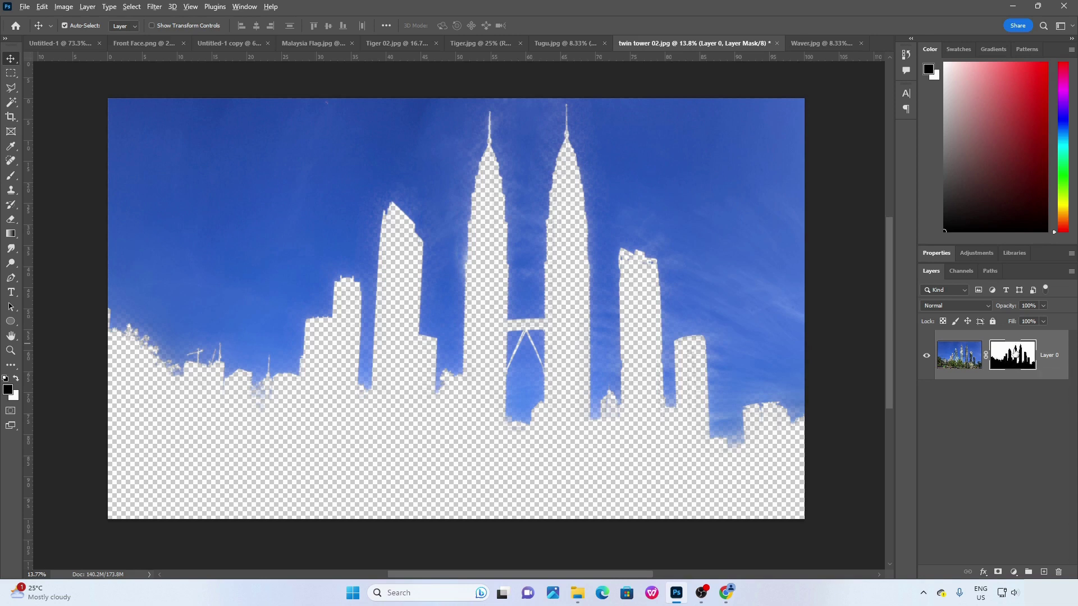
View Layer 0's black-and-white layer mask on its own and return to the masked image.
alt+click(1010, 358)
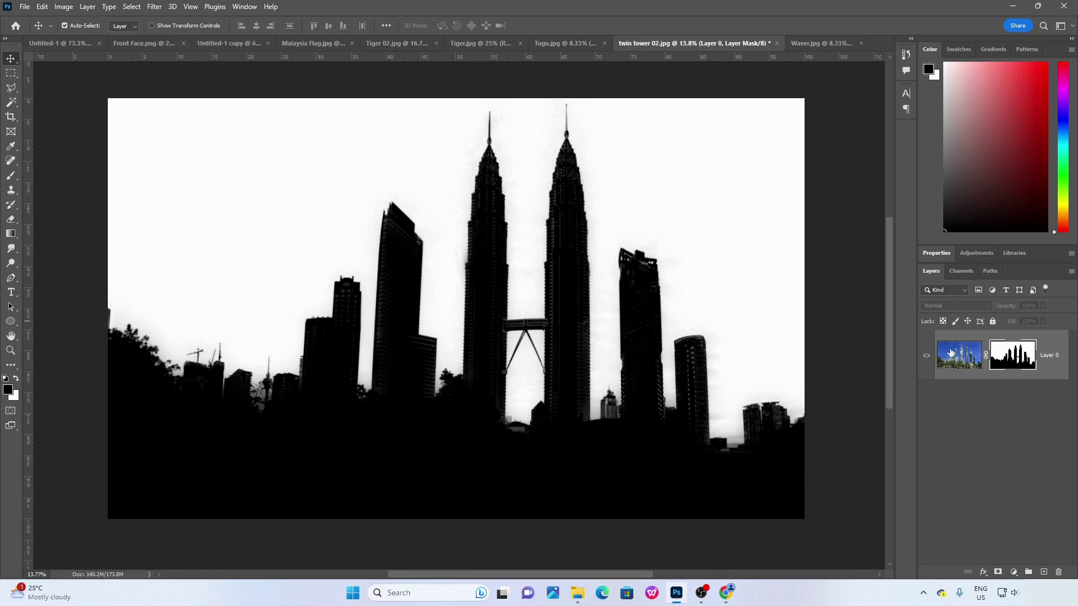
alt+click(1023, 363)
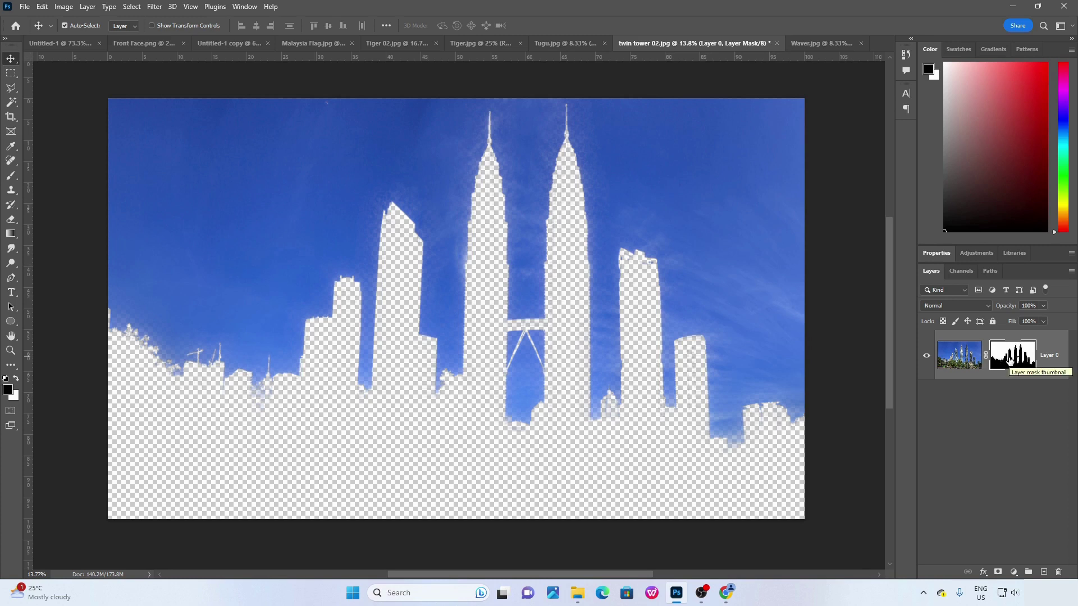
click(135, 7)
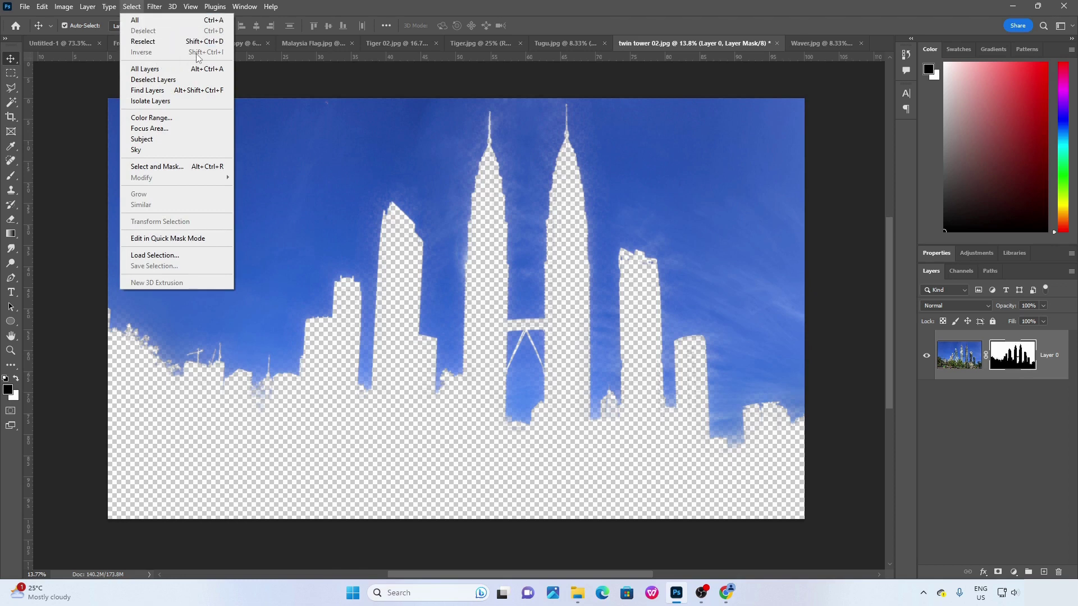
mouse_move(84, 8)
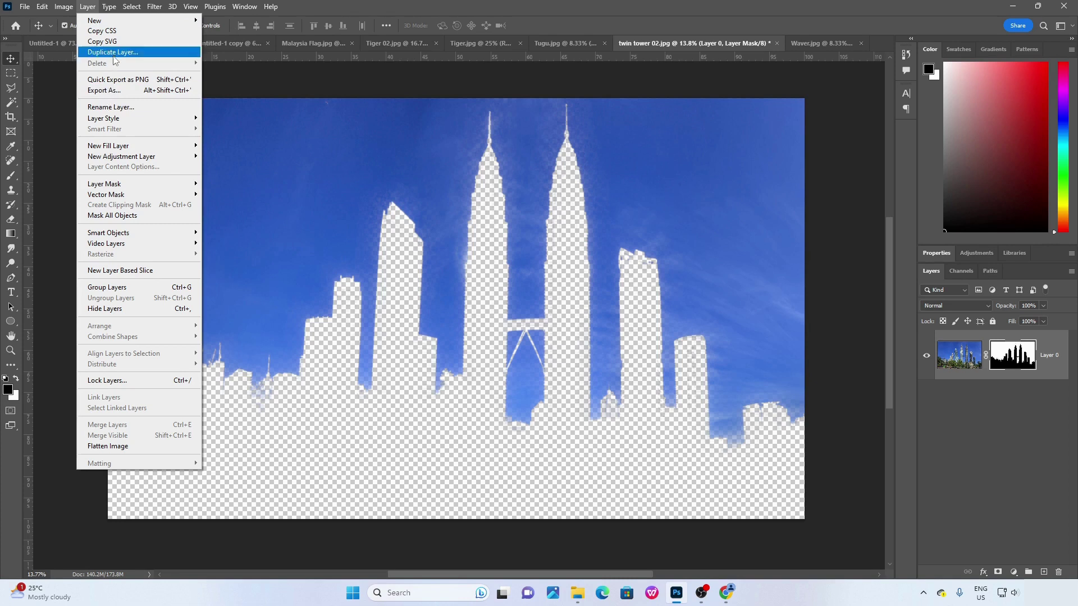
click(427, 11)
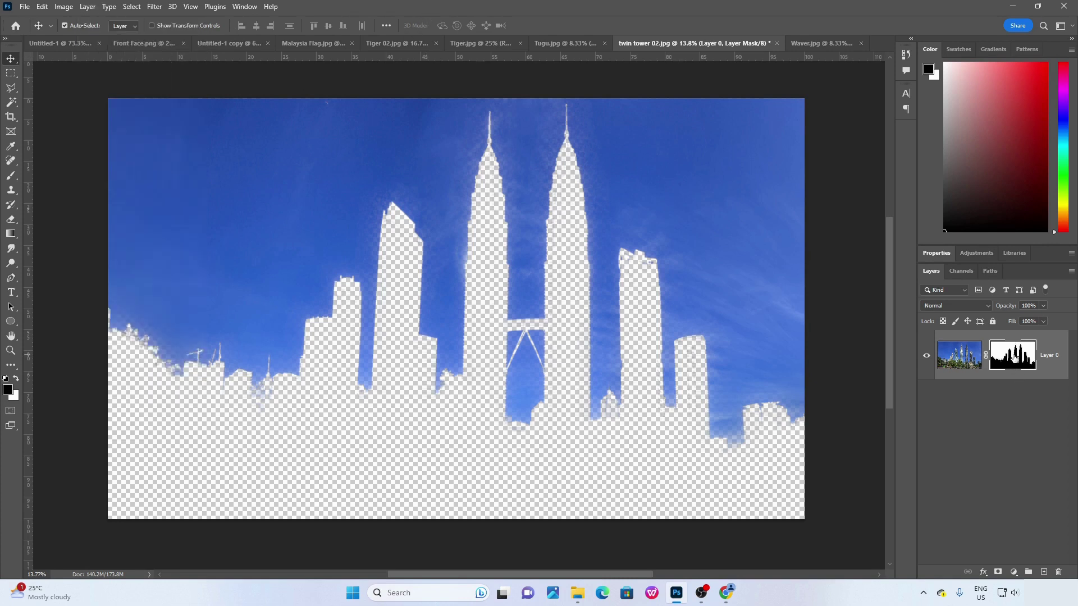
Invert Layer 0's layer mask to hide the sky and reveal the buildings and trees.
key(ctrl)
key(ctrl+i)
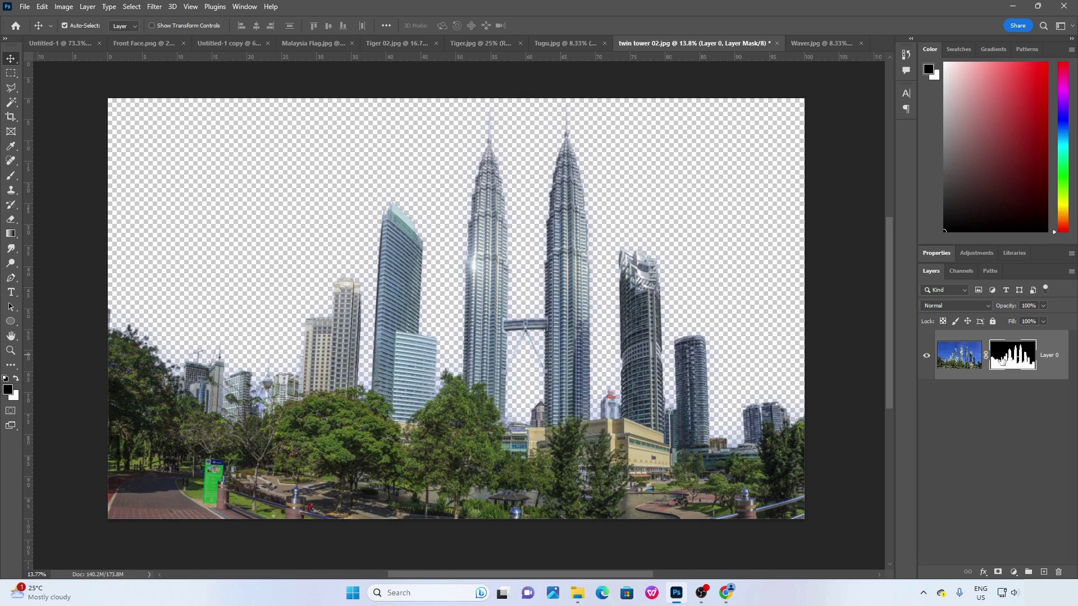
Compare both versions of Layer 0's mask by inverting it to the sky and back to the buildings.
click(953, 362)
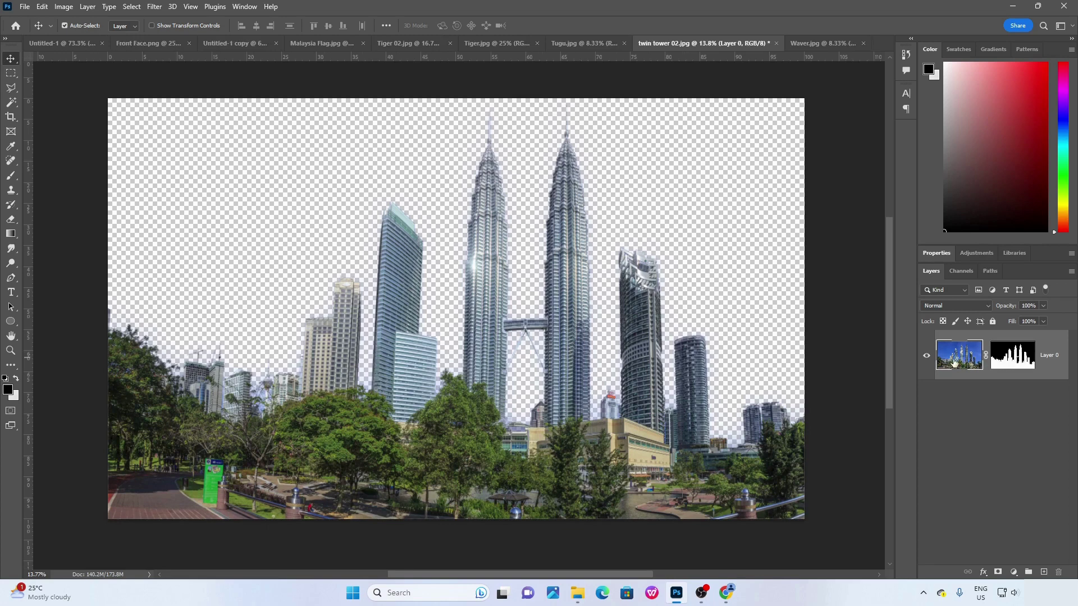
click(1019, 362)
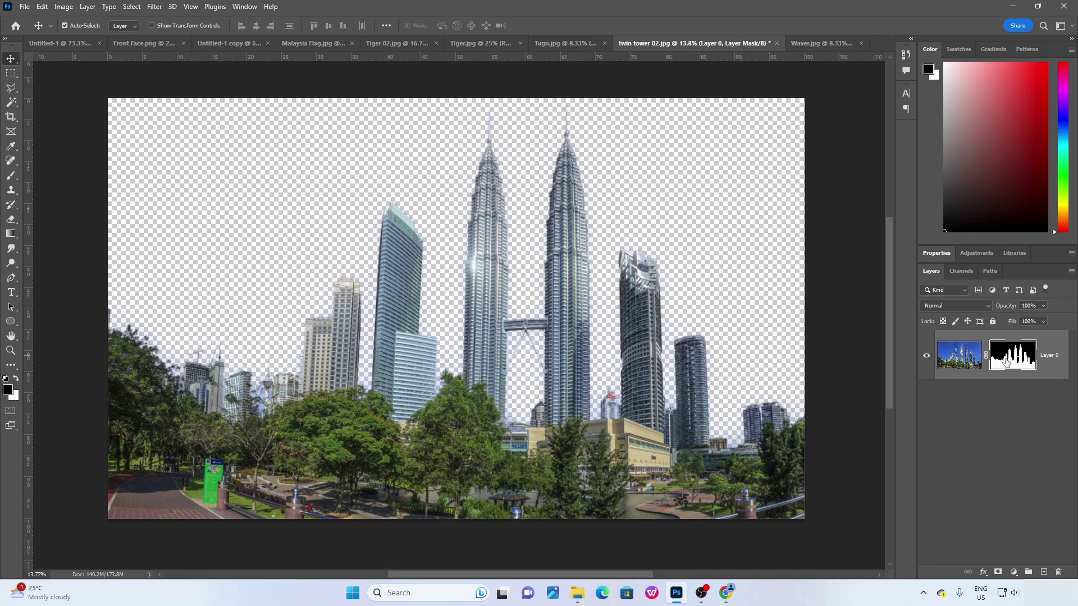
drag(1006, 362, 1008, 368)
key(ctrl+i)
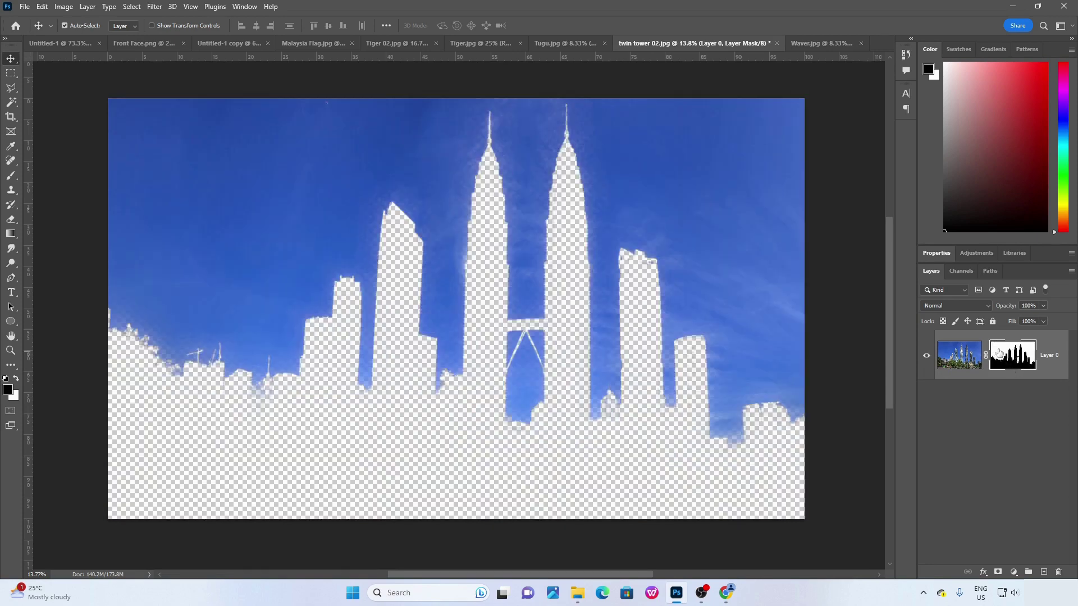
key(ctrl)
key(ctrl+i)
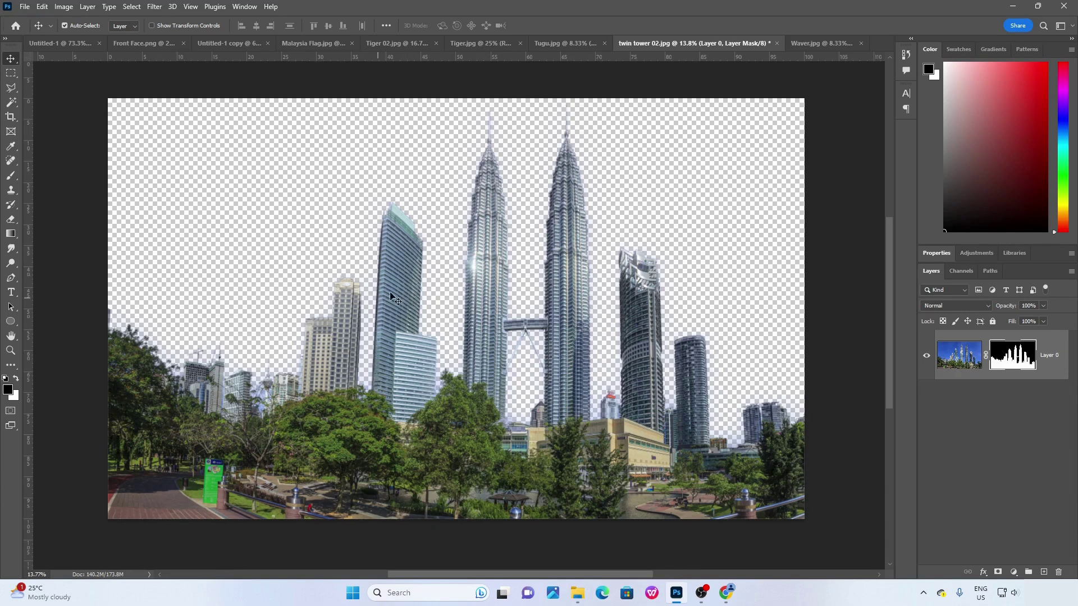
Free Transform Layer 0 by squashing its height slightly from the upper edge and rotating it slightly counterclockwise.
scroll(449, 303, down, 1)
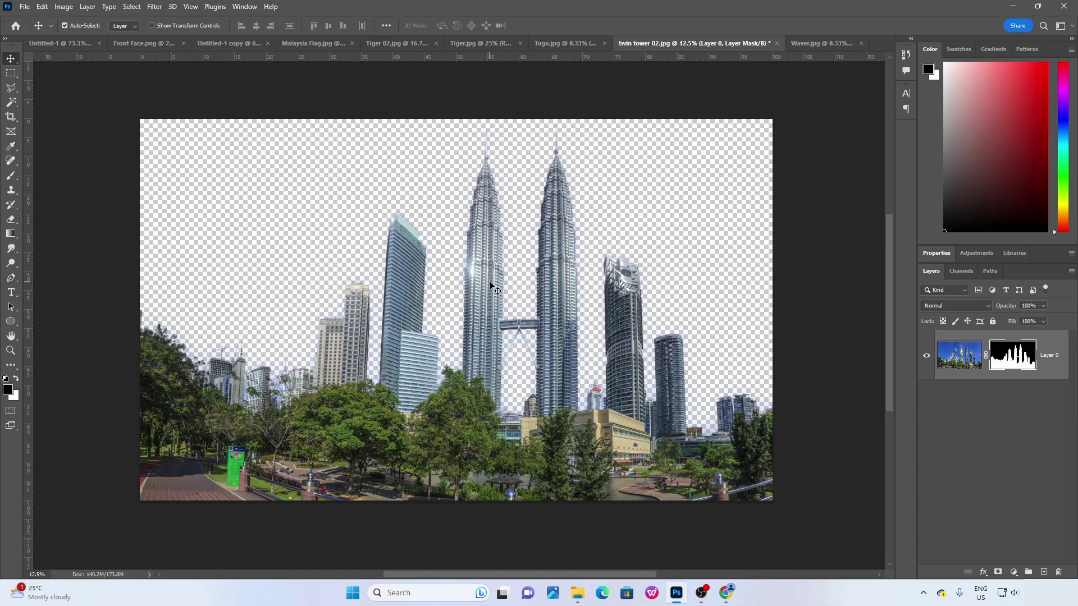
key(ctrl)
key(ctrl+t)
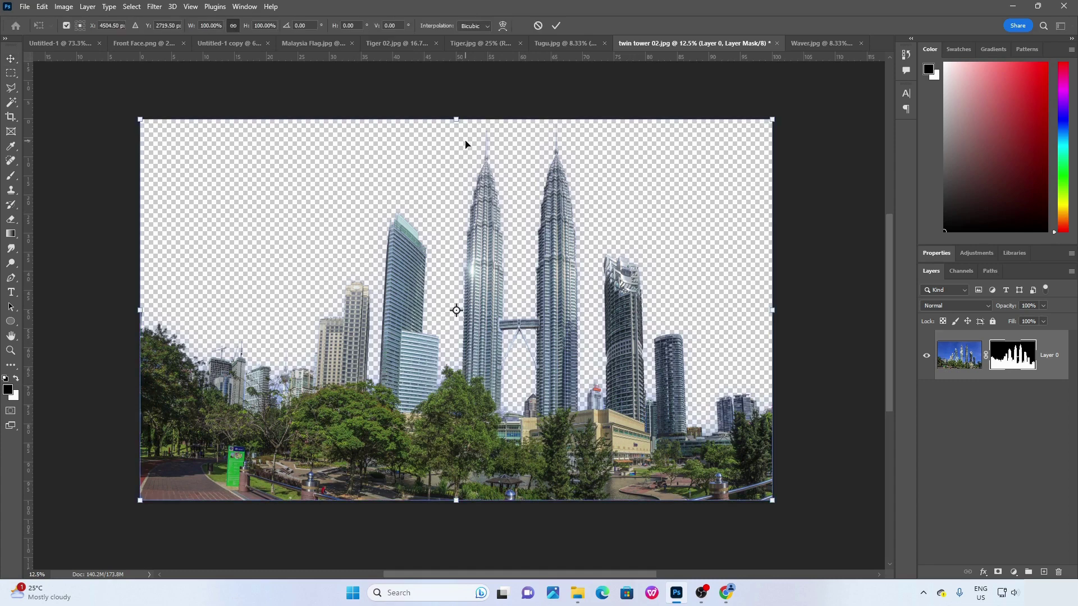
drag(455, 120, 459, 156)
drag(782, 328, 781, 325)
key(Return)
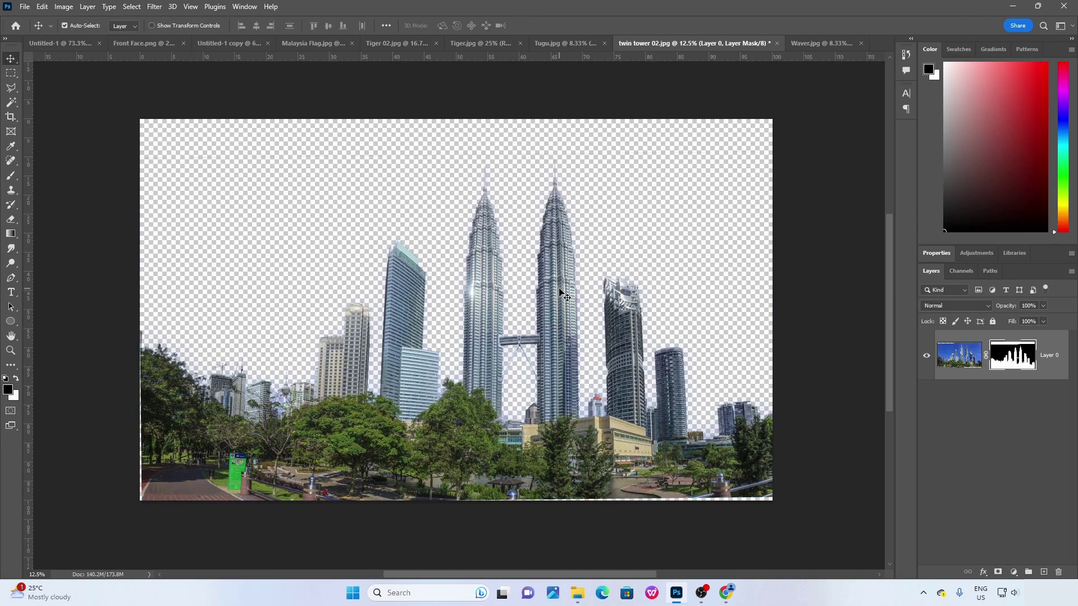
Try to place the masked skyline over the flag in Malaysia Flag.jpg, and undo the changes in both documents.
drag(556, 283, 406, 161)
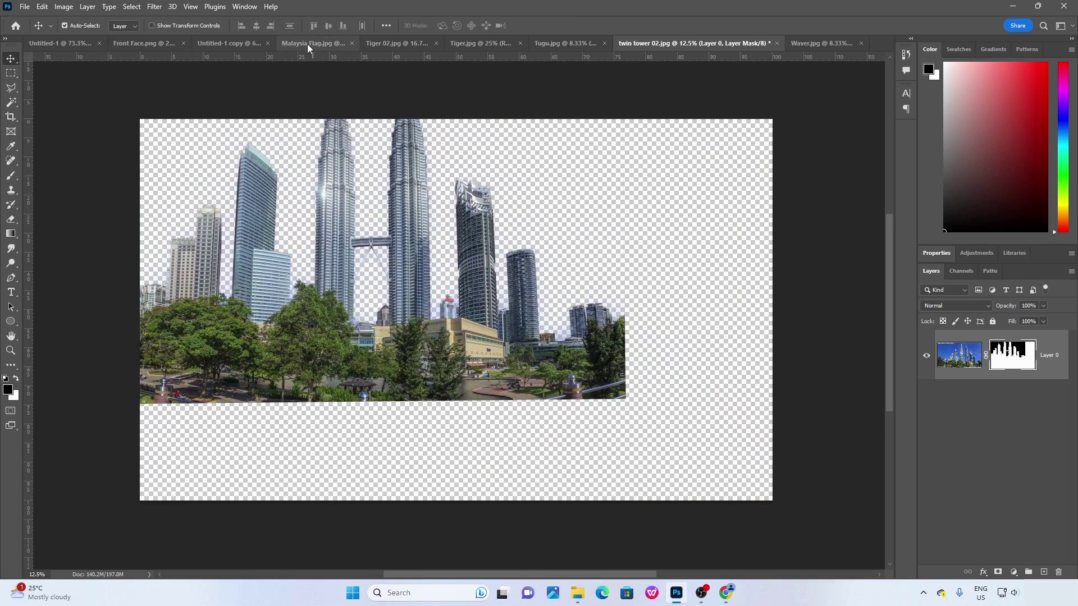
drag(331, 163, 444, 308)
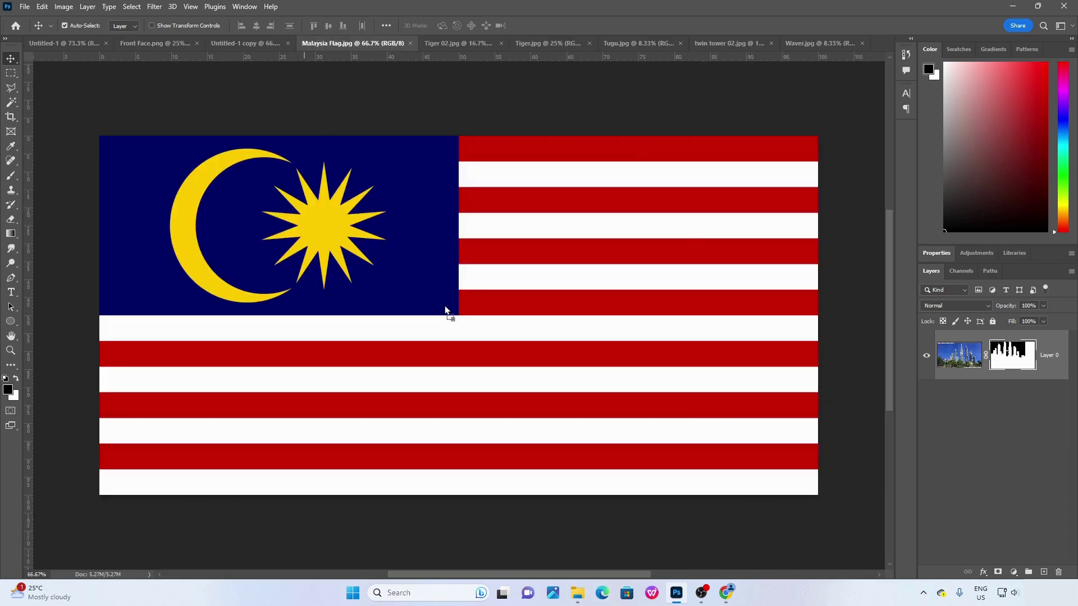
drag(449, 312, 519, 307)
key(ctrl+z)
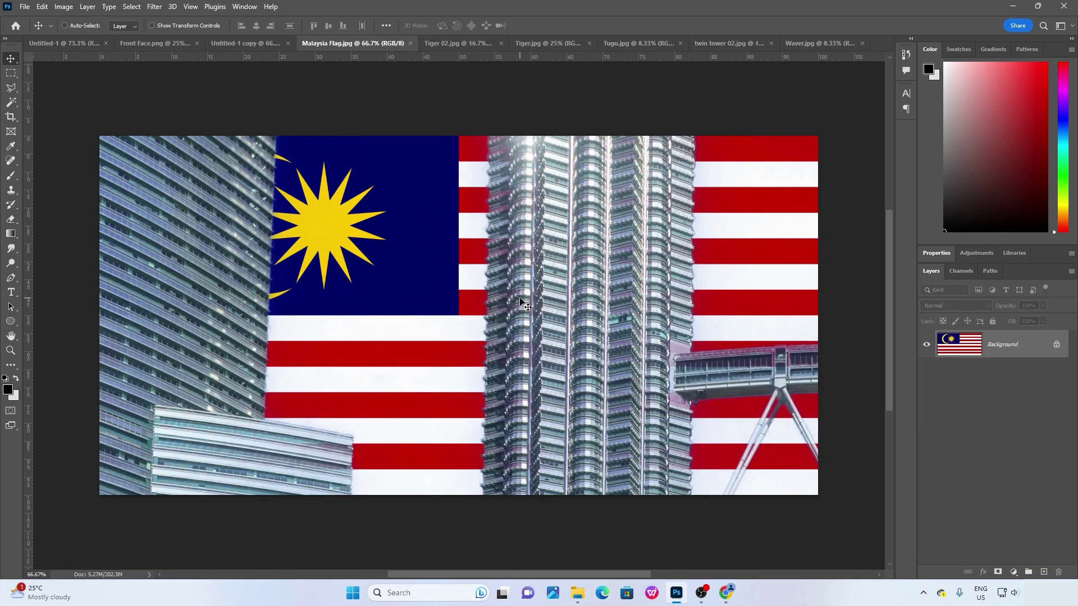
click(723, 43)
key(ctrl+z)
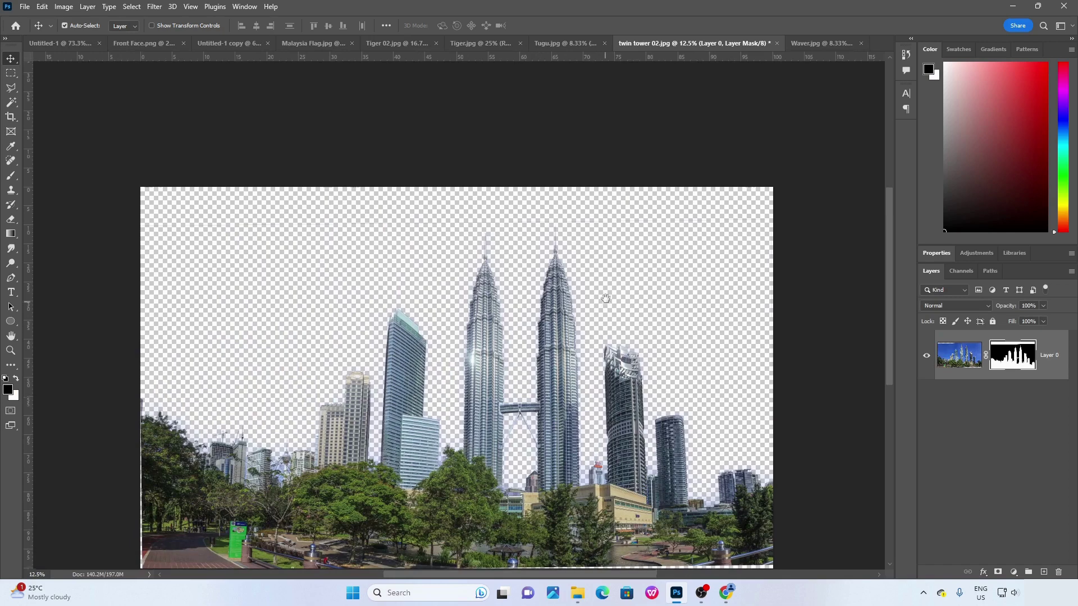
Unlock the Background layer in Malaysia Flag.jpg and copy the flag into twin tower 02.jpg beneath Layer 0.
scroll(569, 343, down, 1)
click(303, 44)
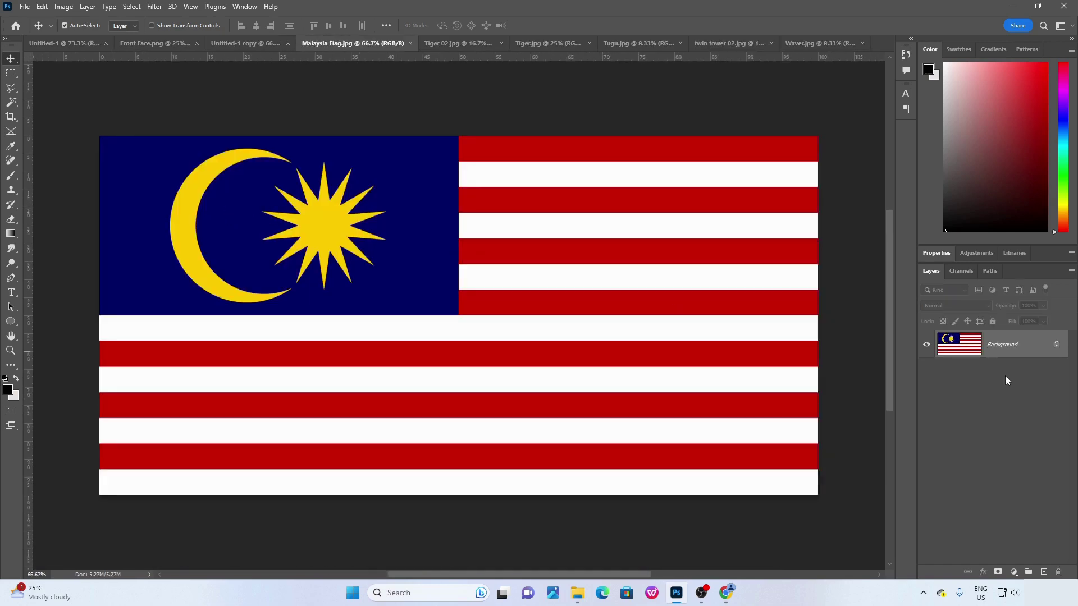
click(1056, 345)
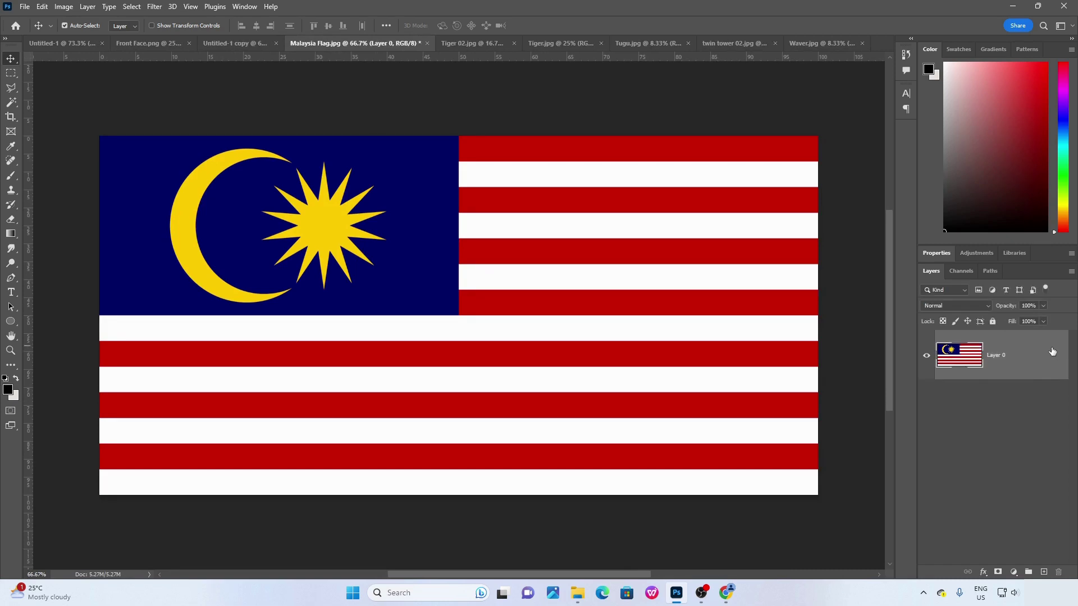
drag(247, 235, 363, 251)
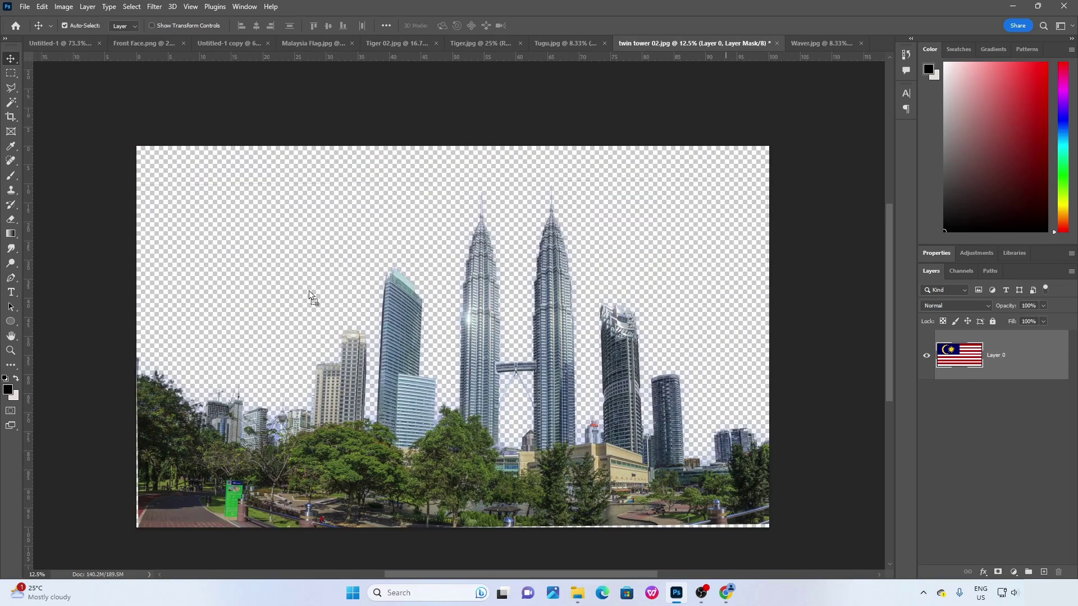
drag(308, 291, 310, 292)
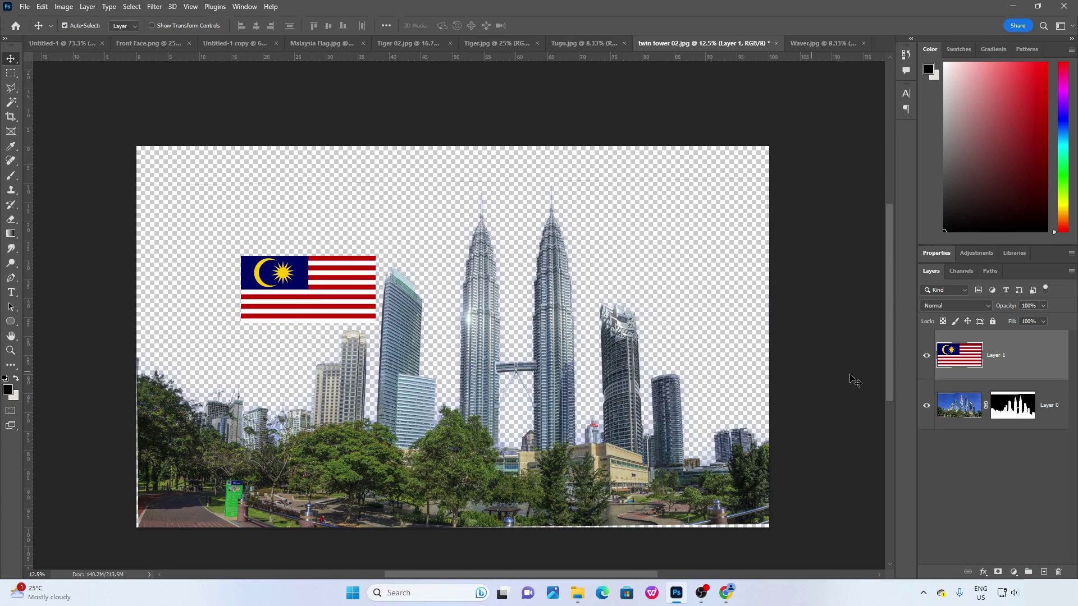
drag(962, 352, 961, 429)
Align the flag with the canvas's upper edge and scale it to about 501% so it spans the canvas width behind the skyline.
drag(300, 295, 220, 206)
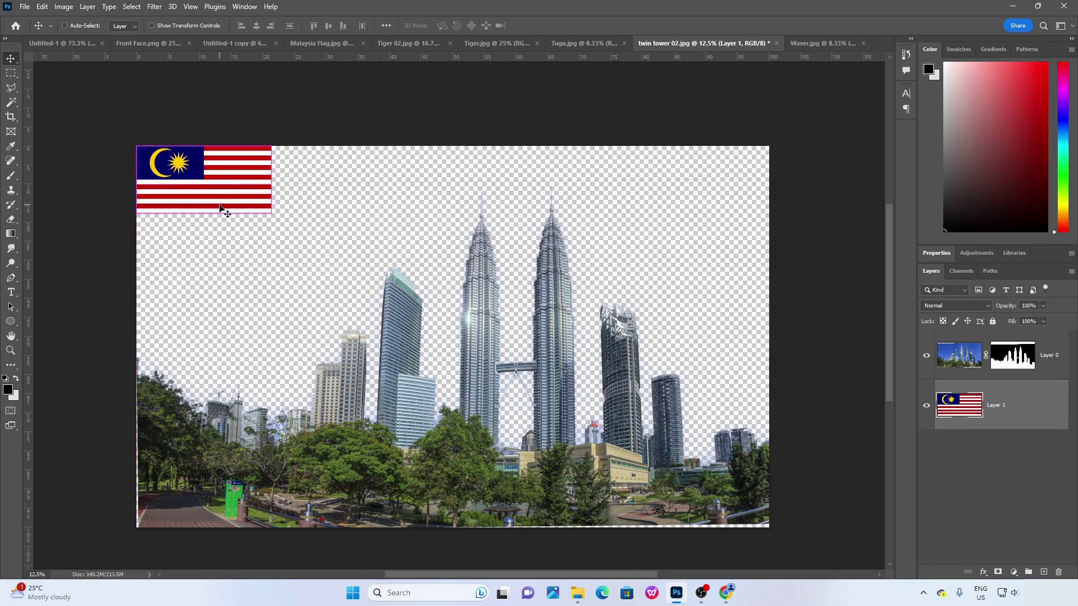
key(ctrl+t)
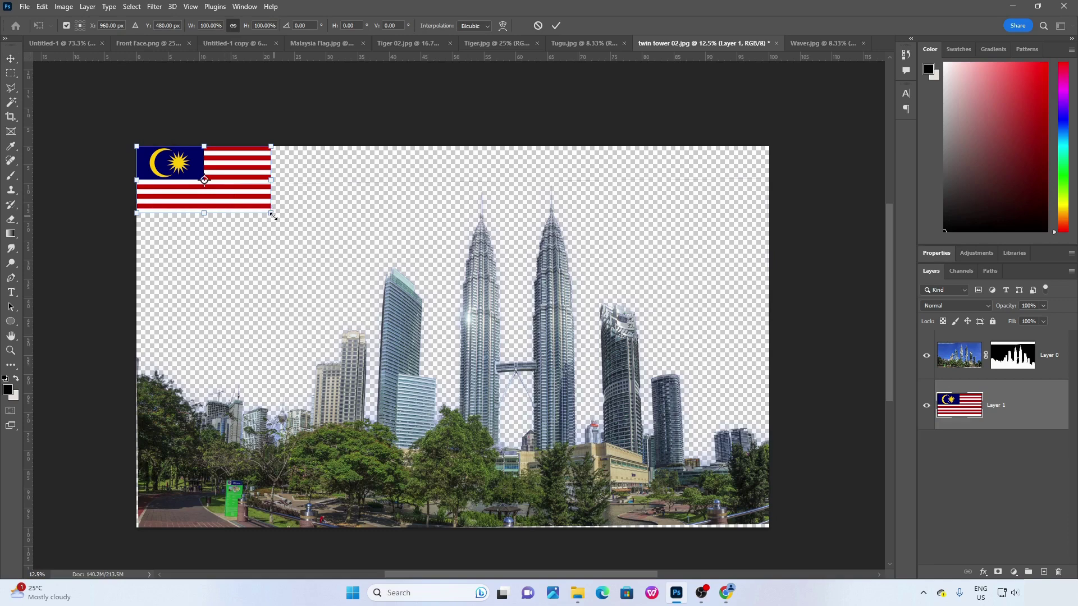
drag(271, 214, 727, 533)
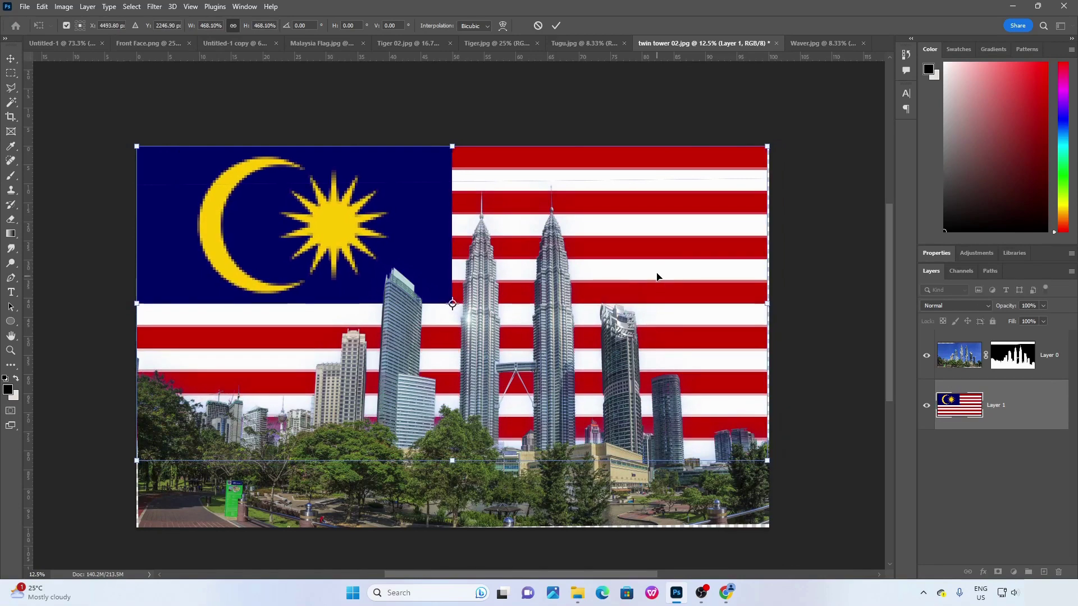
drag(657, 277, 658, 296)
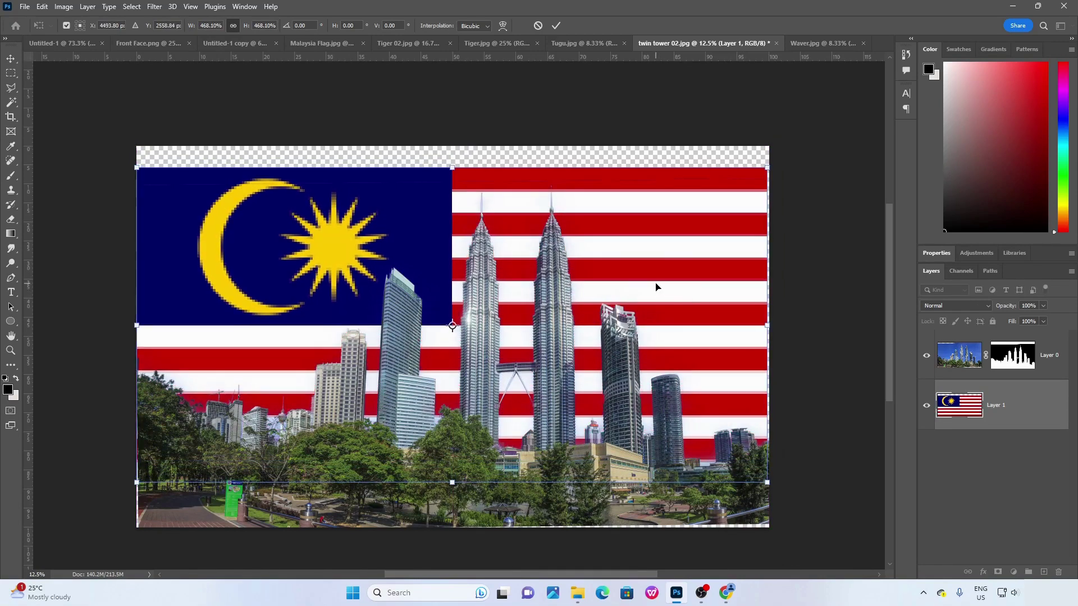
drag(767, 169, 811, 145)
drag(685, 178, 629, 189)
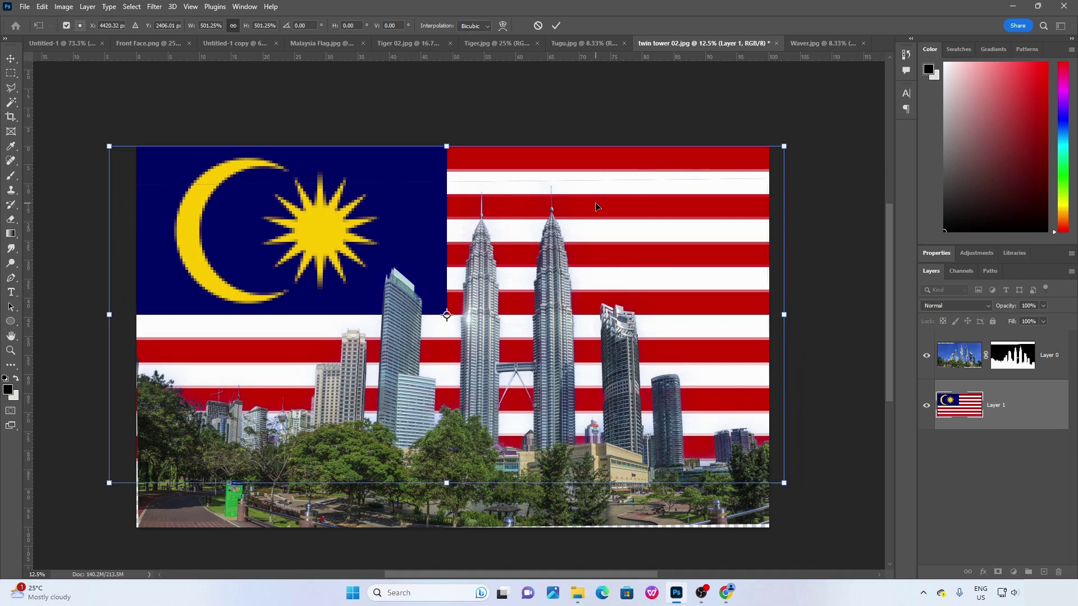
key(Return)
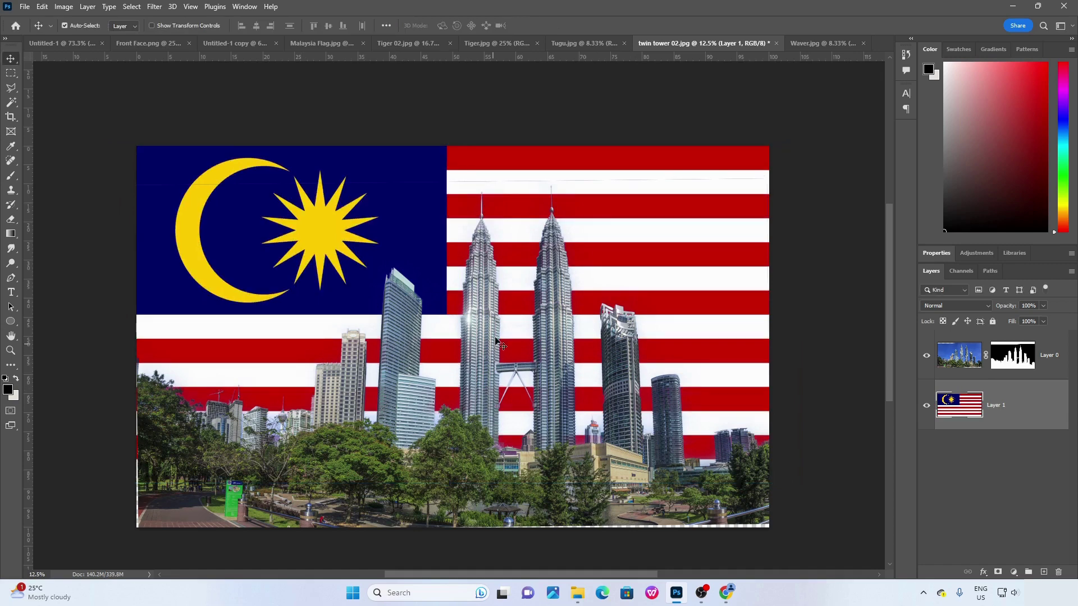
Nudge the skyline layer slightly lower over the flag, comparing its placement with the finished poster in Untitled-1.
click(550, 321)
drag(547, 321, 548, 325)
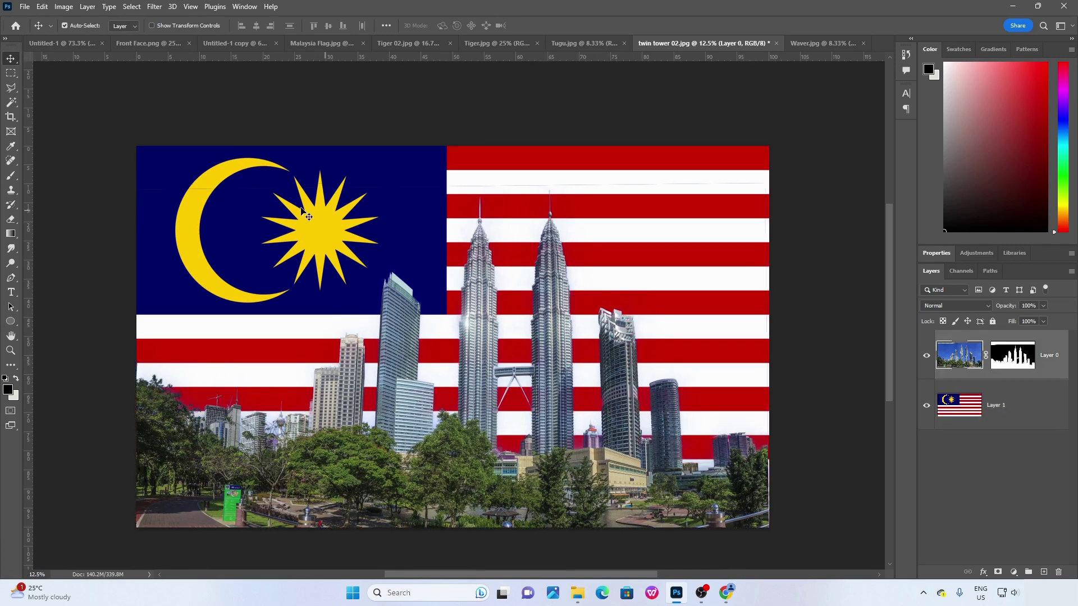
click(55, 45)
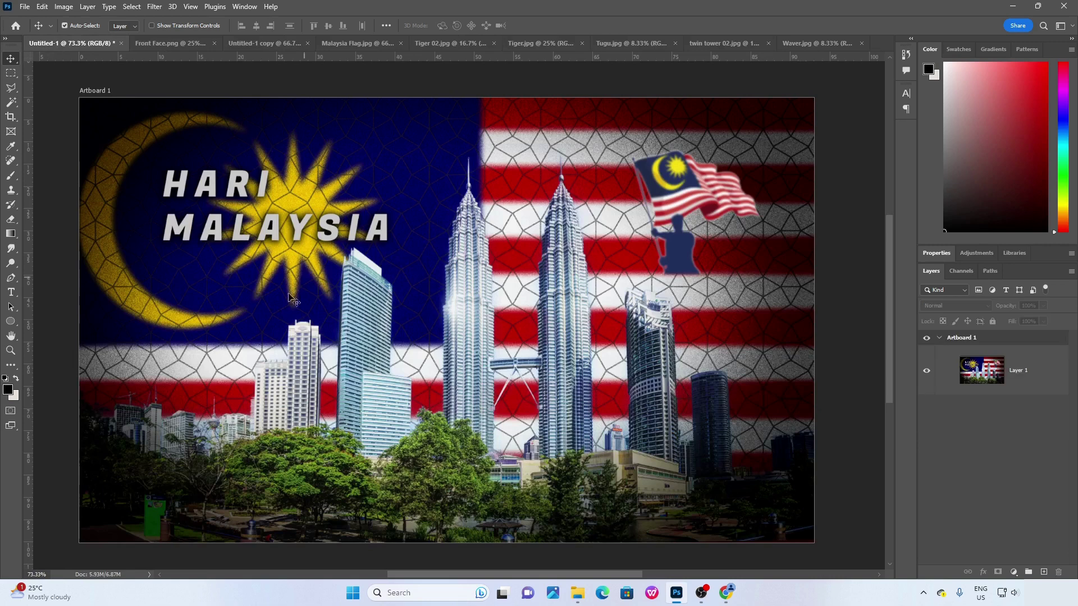
click(704, 45)
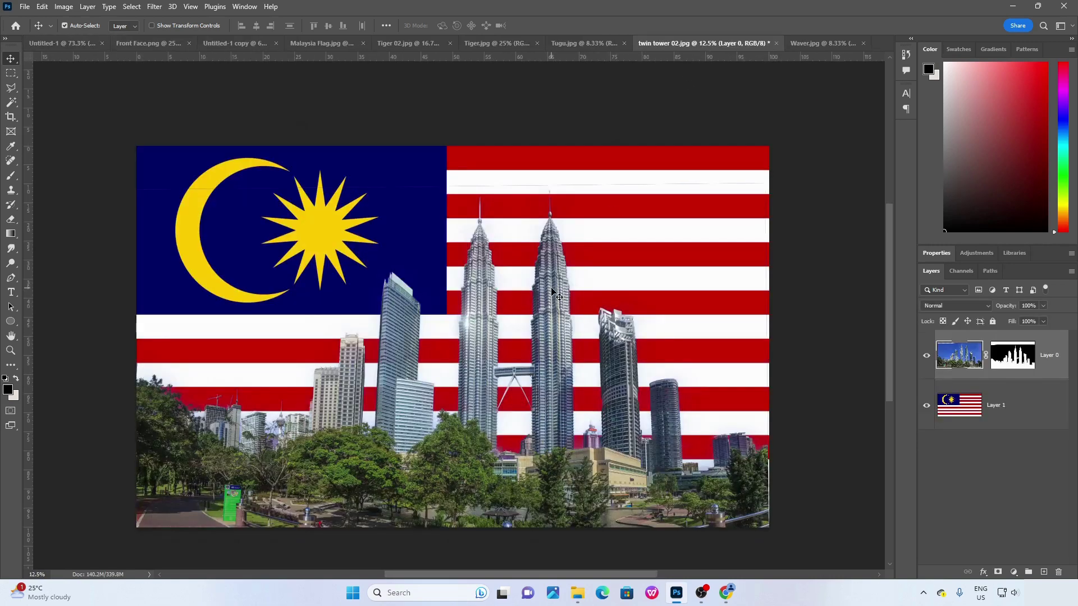
drag(545, 292, 549, 294)
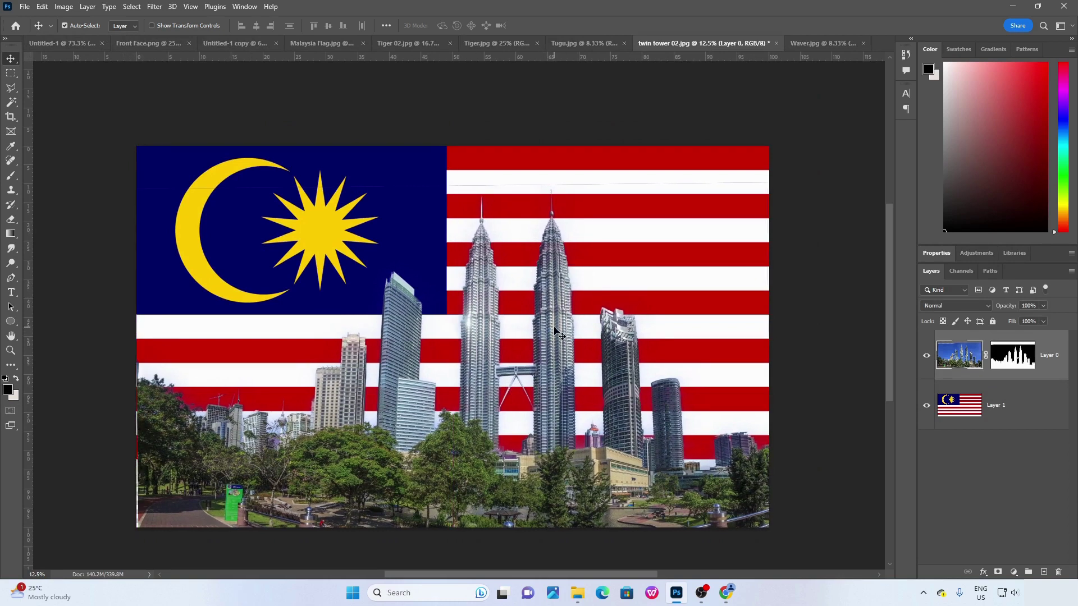
Enlarge the skyline layer slightly to cover the canvas edges and rotate it slightly counterclockwise.
key(ctrl+t)
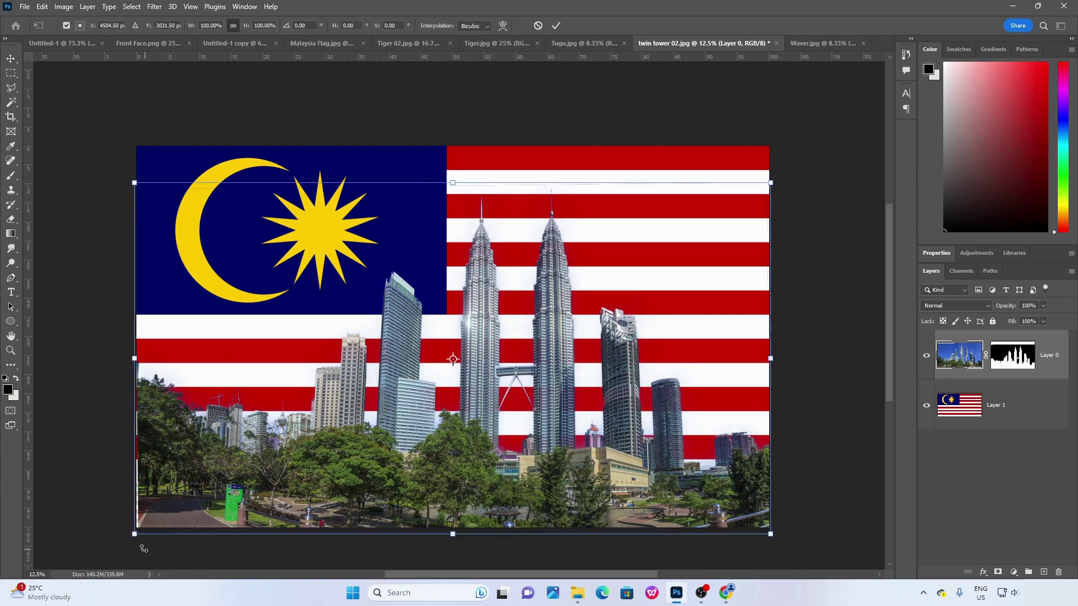
drag(135, 534, 130, 539)
key(Return)
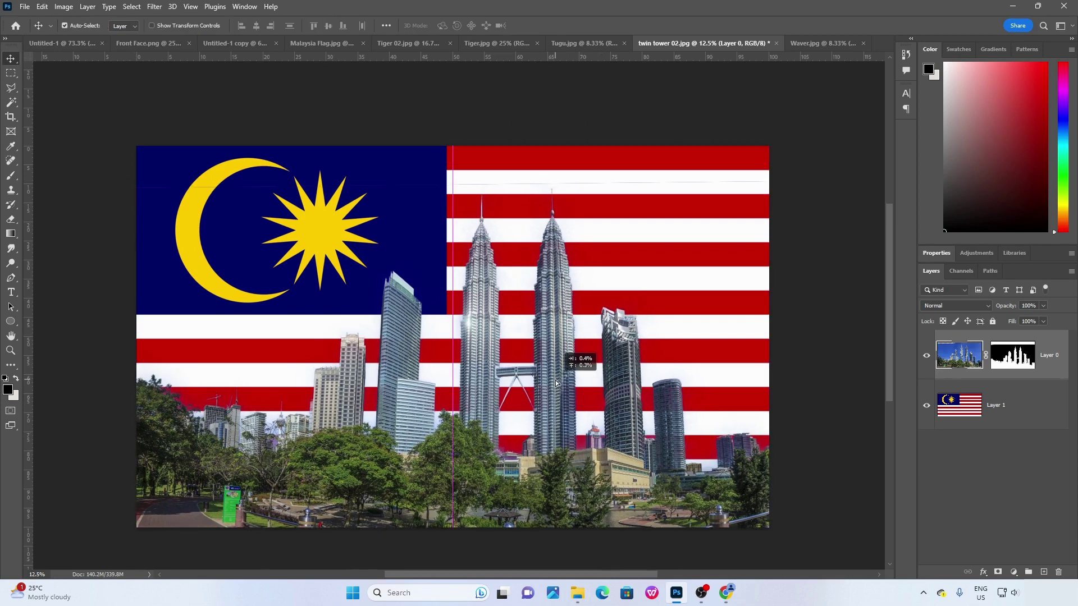
key(ctrl+t)
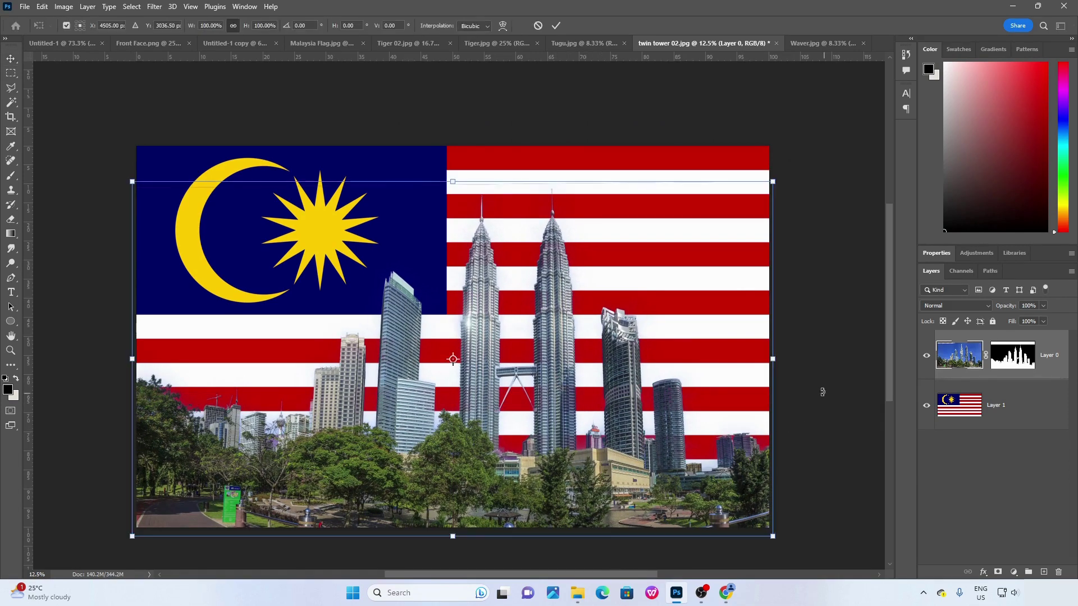
drag(787, 367, 786, 364)
key(Return)
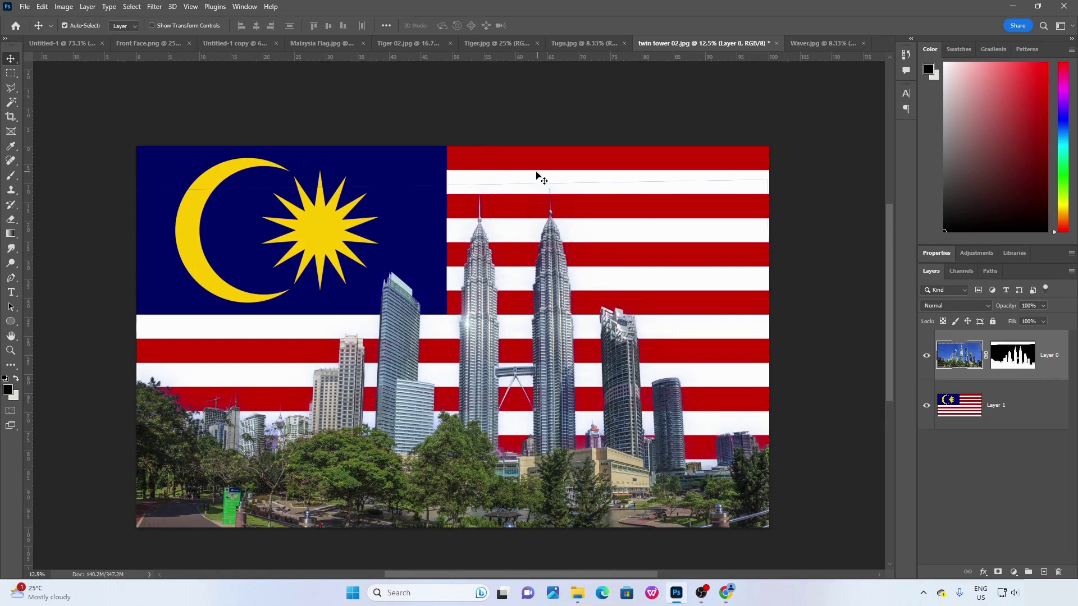
Nudge the skyline layer slightly over the flag, fine-tuning its horizontal placement so it still reaches both canvas edges.
key(ctrl+plus)
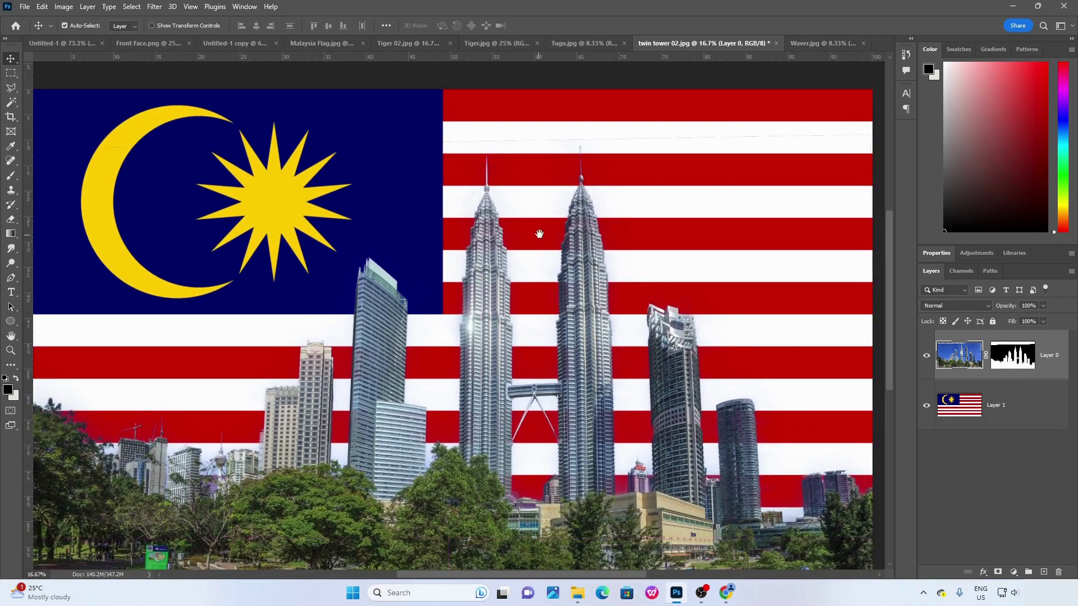
drag(538, 234, 546, 226)
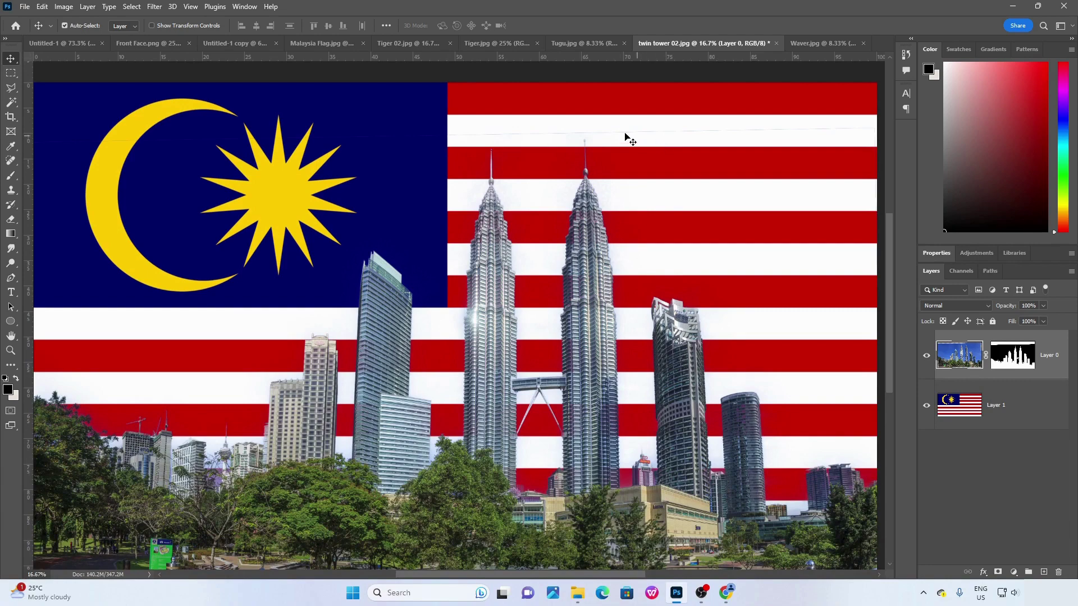
mouse_move(589, 254)
mouse_down()
mouse_move(595, 242)
mouse_move(564, 258)
mouse_move(571, 244)
mouse_move(580, 252)
mouse_up()
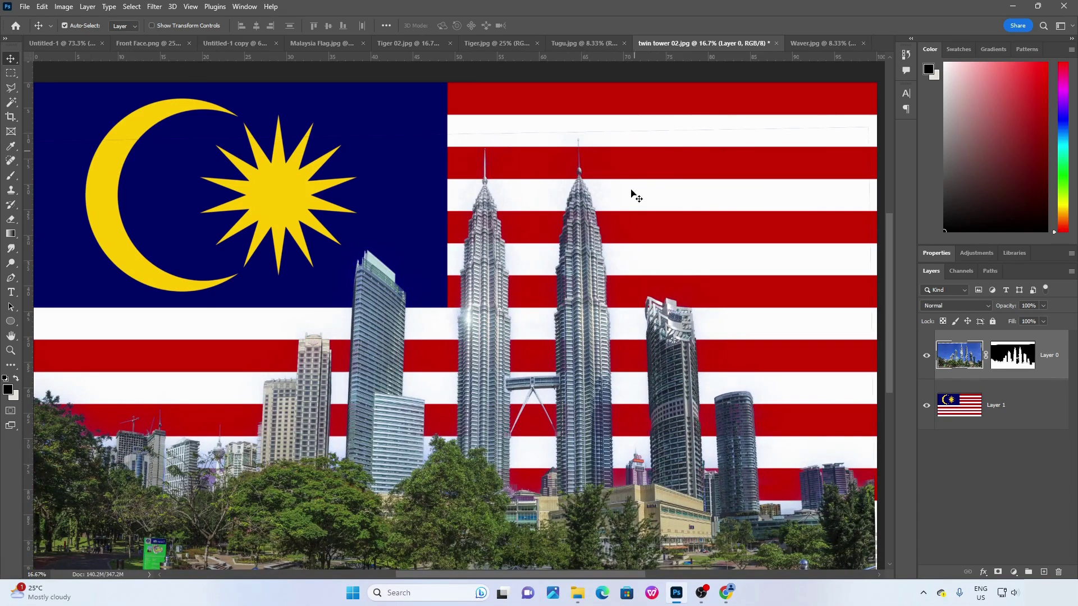
drag(577, 263, 584, 270)
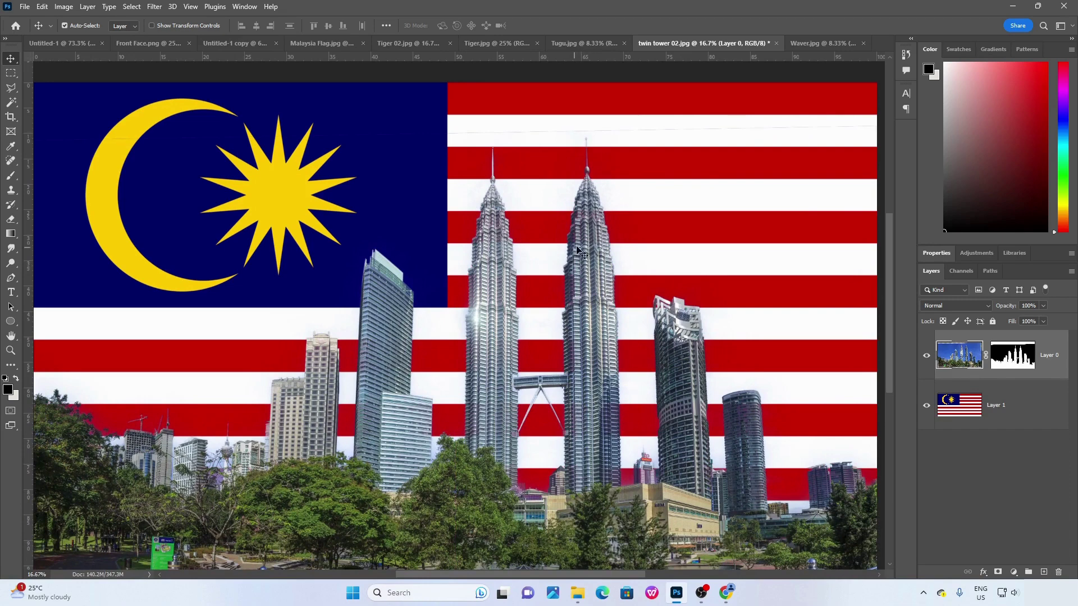
key(ctrl)
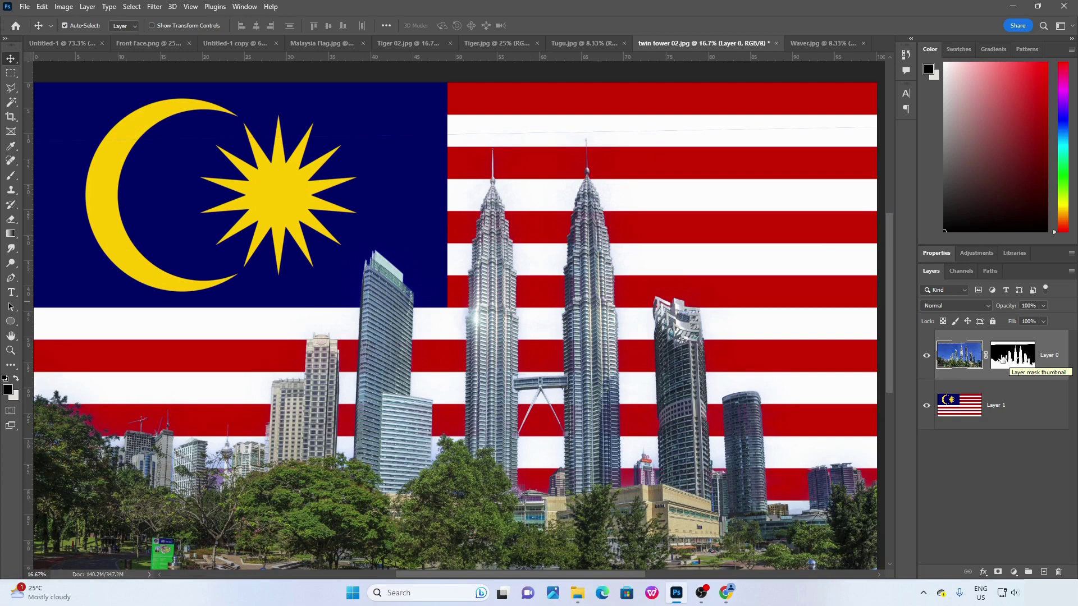
Examine Layer 0's mask on its own and compare it with the composite around the thin line above the towers.
alt+click(1002, 359)
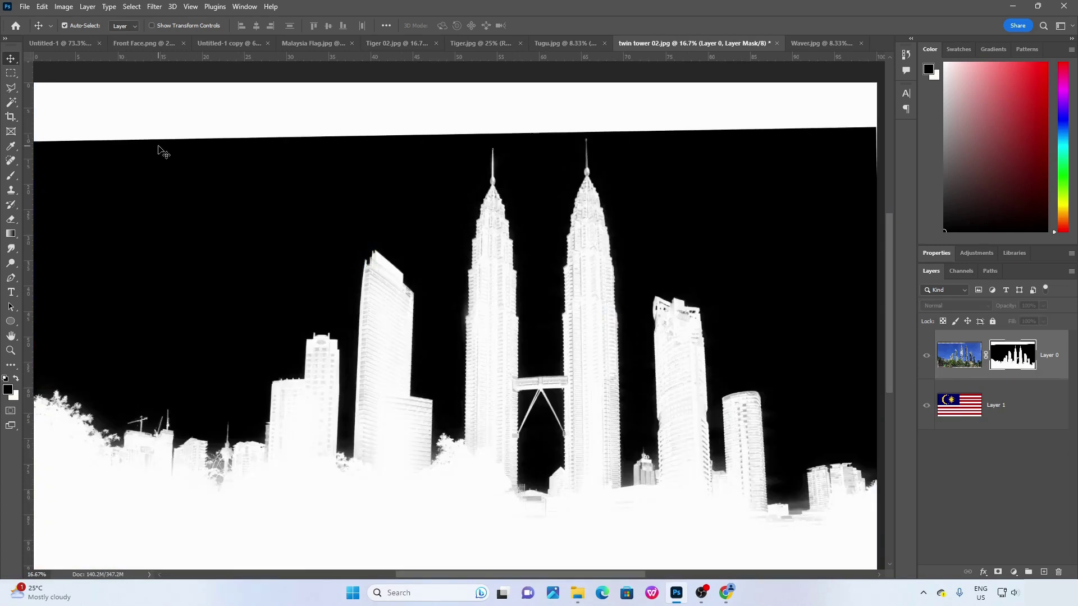
key(ctrl+minus)
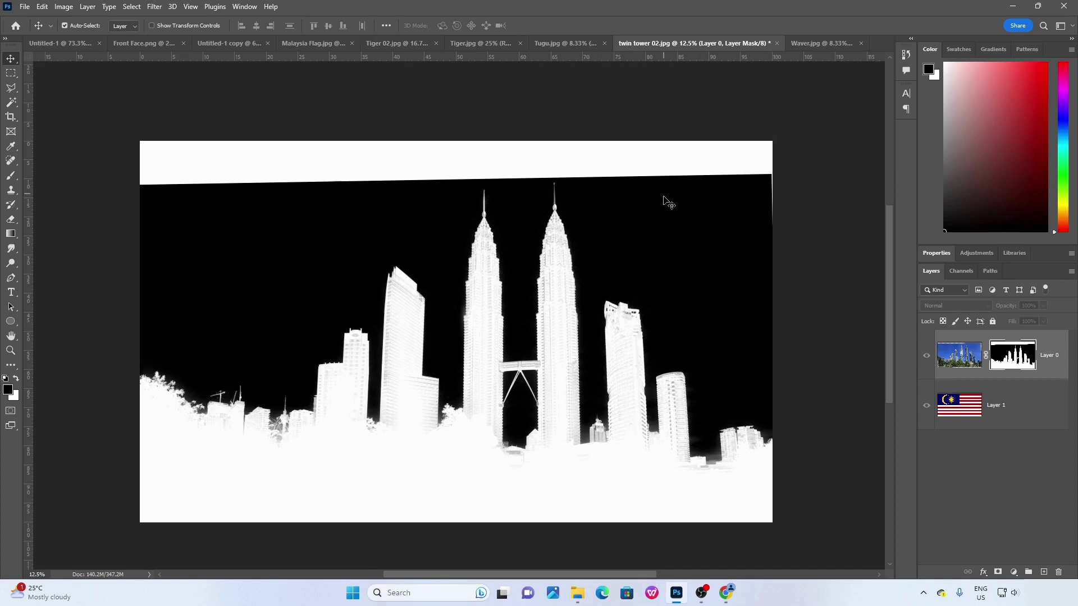
alt+click(1016, 359)
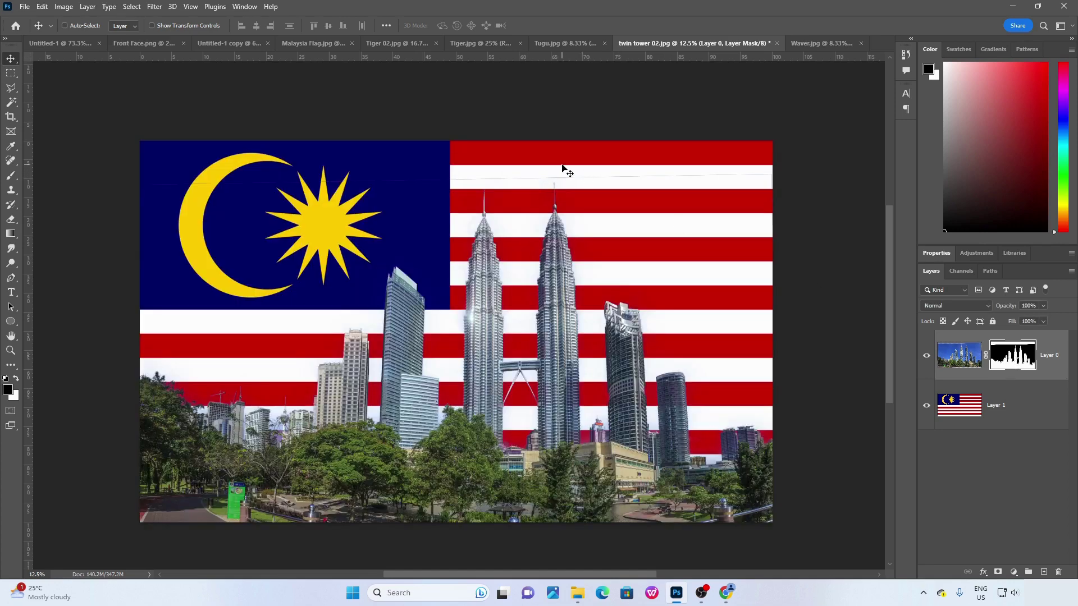
key(ctrl+plus)
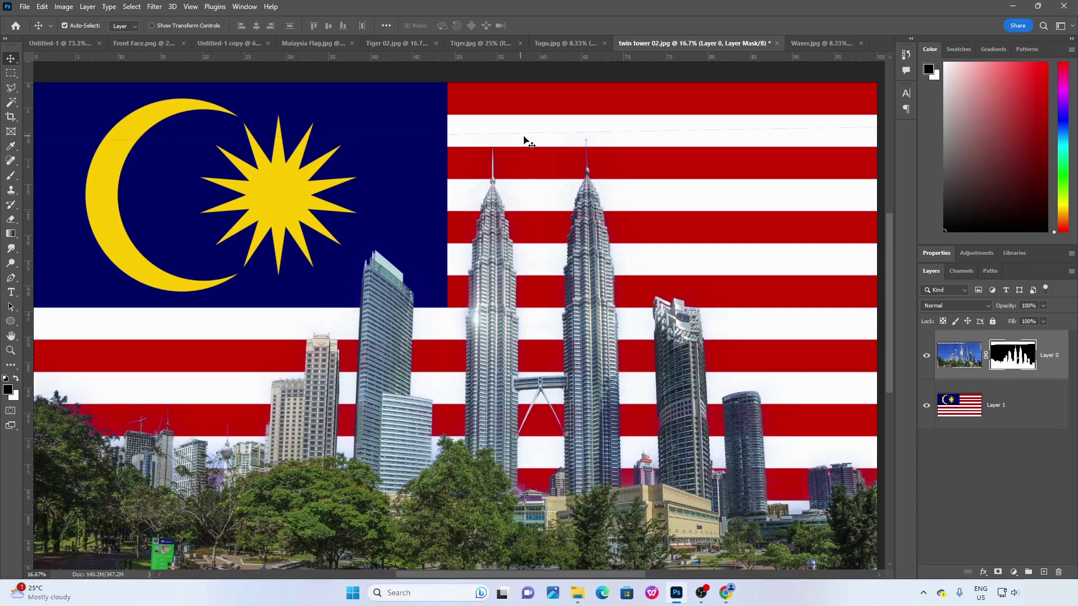
alt+click(1014, 362)
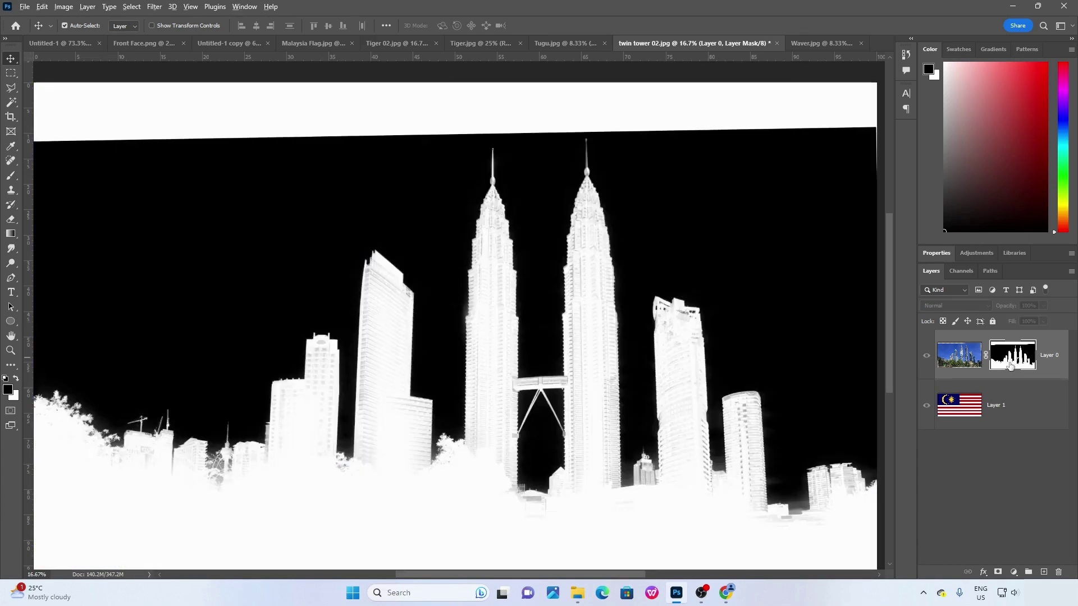
alt+click(1010, 365)
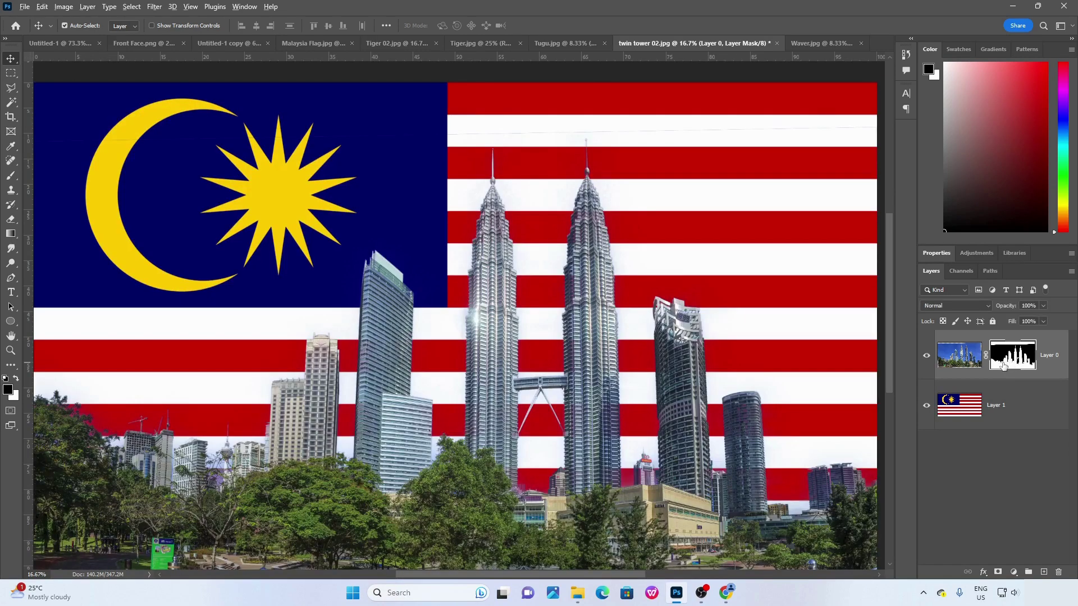
Paint the white band above the towers black in Layer 0's mask with a soft 200 px brush, cleaning the surrounding sky area too.
alt+click(1004, 366)
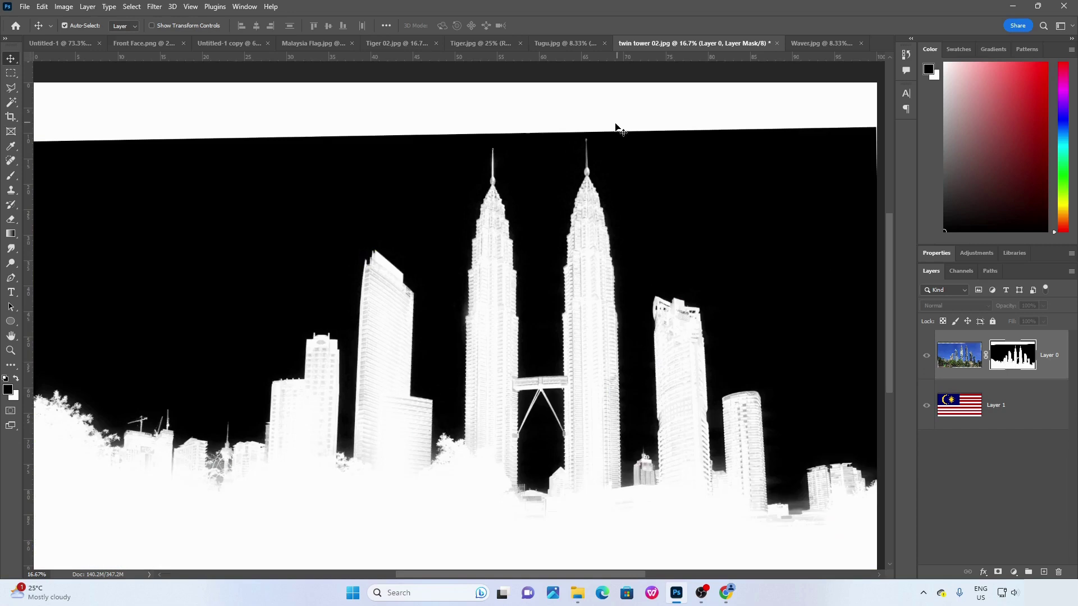
drag(616, 125, 618, 149)
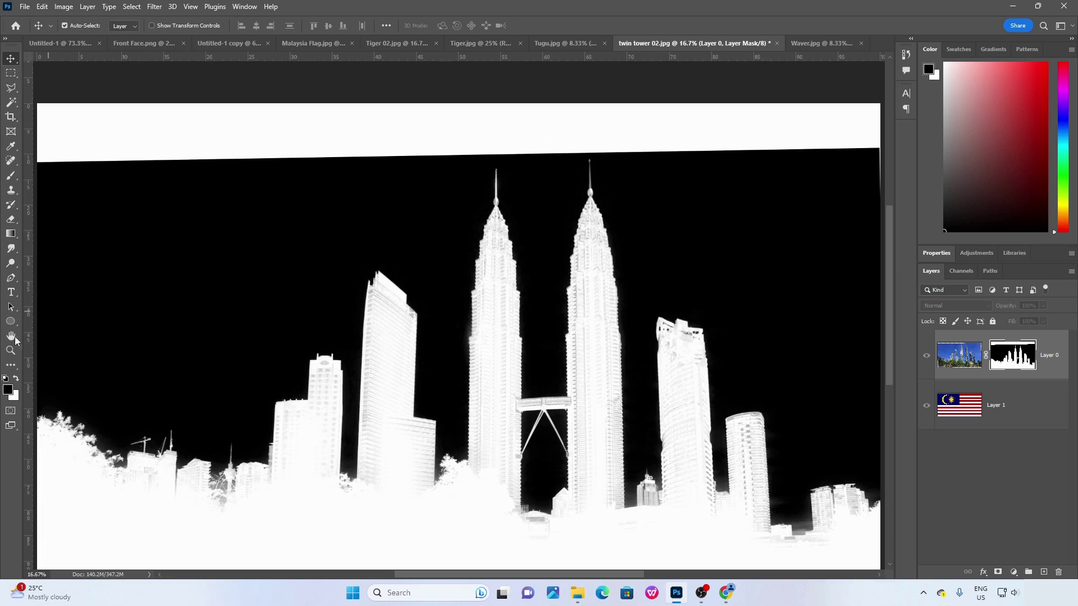
click(8, 390)
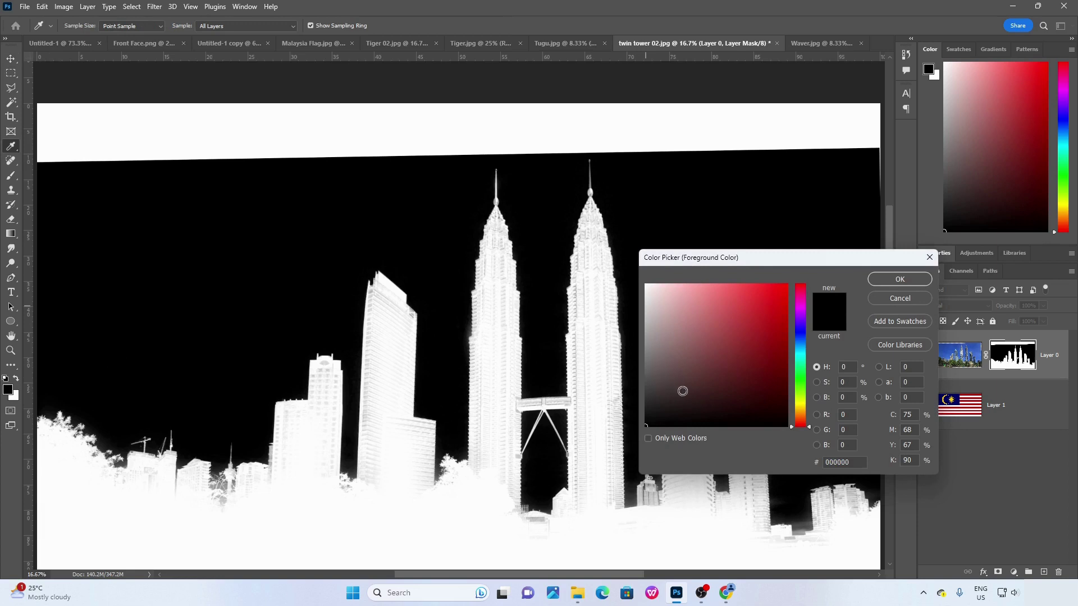
click(900, 279)
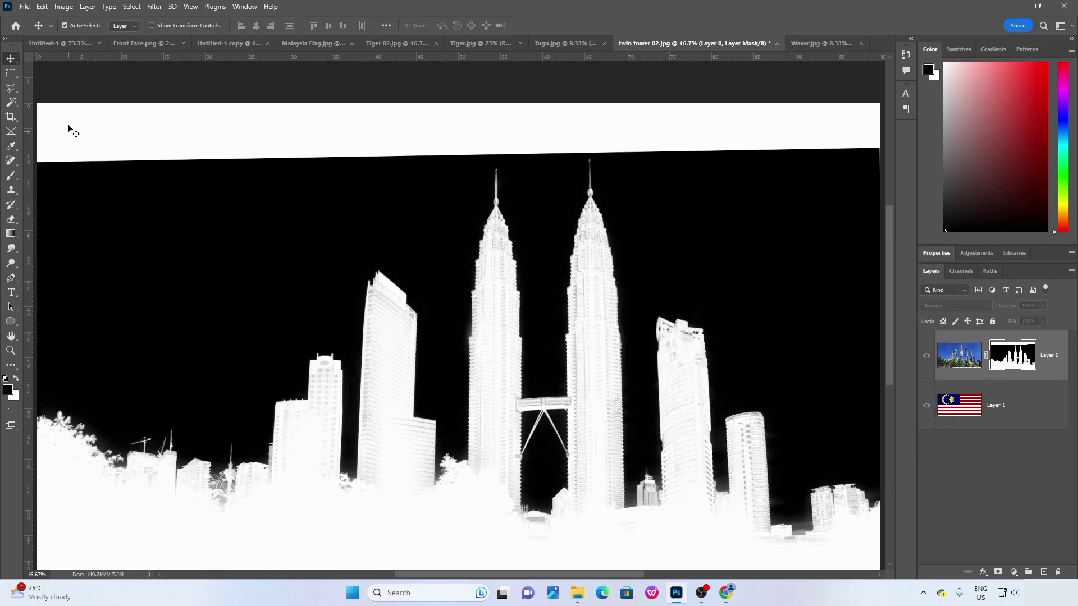
click(11, 177)
mouse_move(572, 147)
mouse_down()
mouse_move(612, 148)
mouse_move(570, 151)
mouse_move(873, 148)
mouse_up()
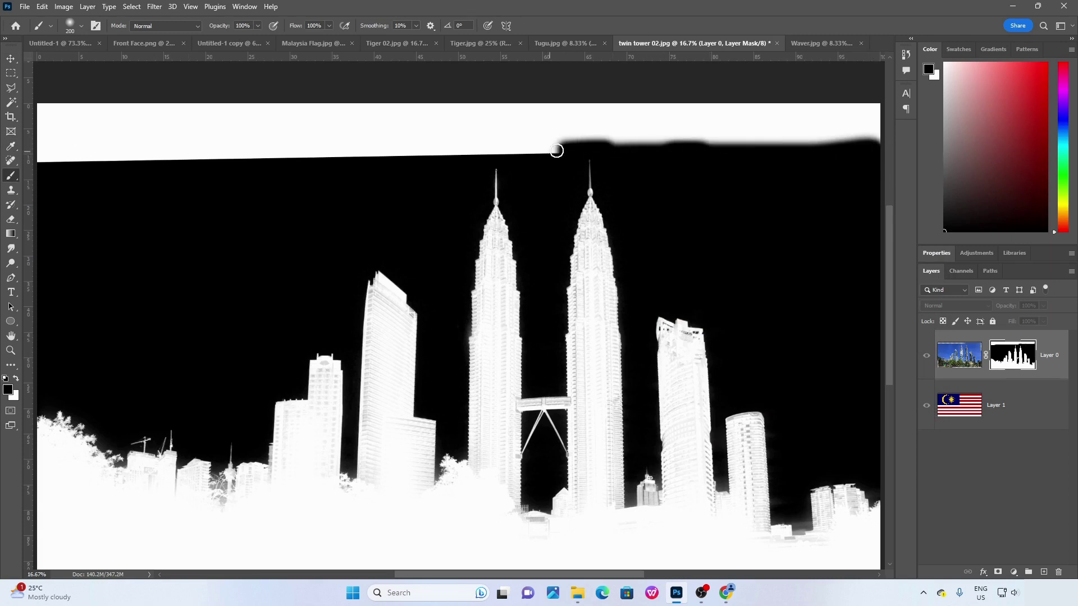
mouse_move(557, 149)
mouse_down()
mouse_move(37, 161)
mouse_move(254, 139)
mouse_move(288, 139)
mouse_move(126, 150)
mouse_move(435, 151)
mouse_move(359, 157)
mouse_up()
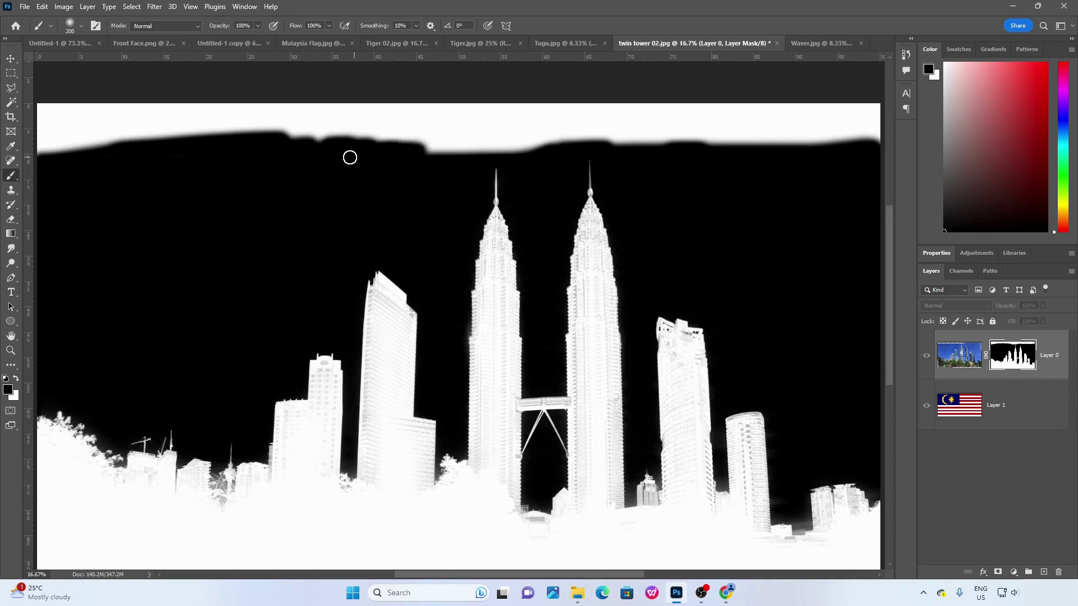
mouse_move(412, 150)
mouse_down()
mouse_move(815, 149)
mouse_move(877, 135)
mouse_move(58, 149)
mouse_move(41, 118)
mouse_move(38, 151)
mouse_move(40, 112)
mouse_move(45, 149)
mouse_move(65, 139)
mouse_move(48, 128)
mouse_move(63, 108)
mouse_move(54, 92)
mouse_move(75, 156)
mouse_move(86, 145)
mouse_up()
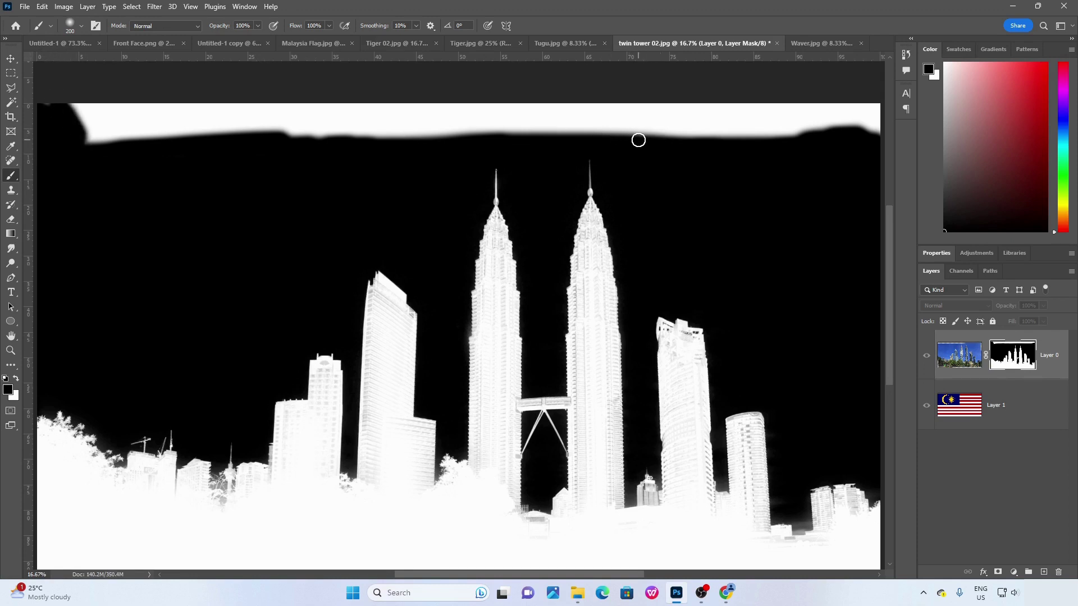
mouse_move(514, 129)
mouse_down()
mouse_move(587, 142)
mouse_move(815, 133)
mouse_move(79, 141)
mouse_move(197, 135)
mouse_move(114, 135)
mouse_move(49, 104)
mouse_move(436, 109)
mouse_move(88, 115)
mouse_move(233, 117)
mouse_move(107, 117)
mouse_move(165, 124)
mouse_move(129, 126)
mouse_move(65, 112)
mouse_up()
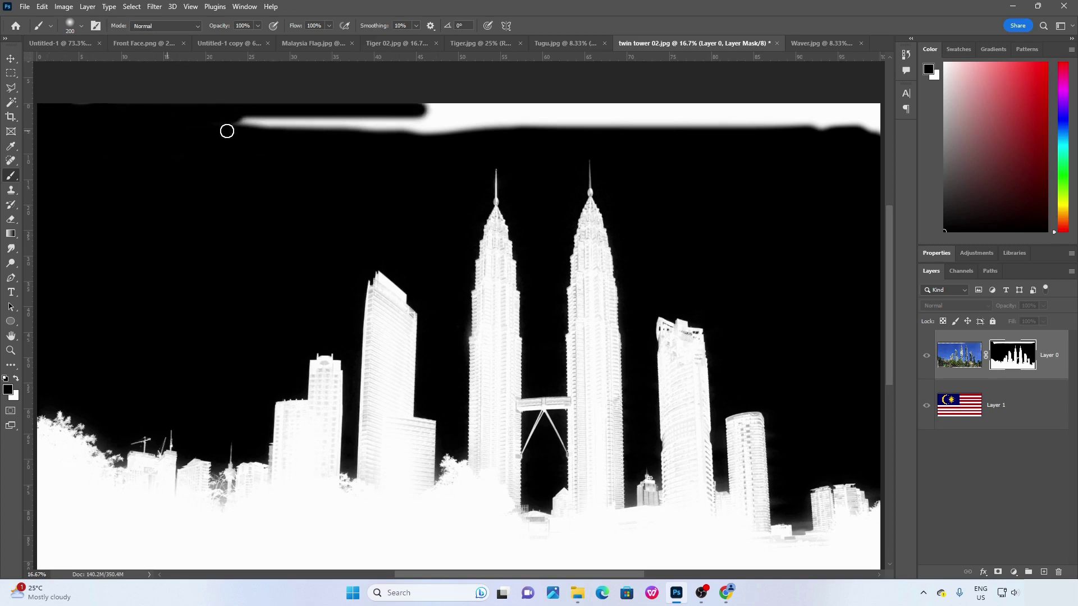
mouse_move(226, 130)
mouse_down()
mouse_move(669, 127)
mouse_move(232, 129)
mouse_move(628, 120)
mouse_move(229, 113)
mouse_move(722, 111)
mouse_move(337, 106)
mouse_move(854, 132)
mouse_move(879, 103)
mouse_move(882, 117)
mouse_move(693, 120)
mouse_move(840, 108)
mouse_move(725, 108)
mouse_up()
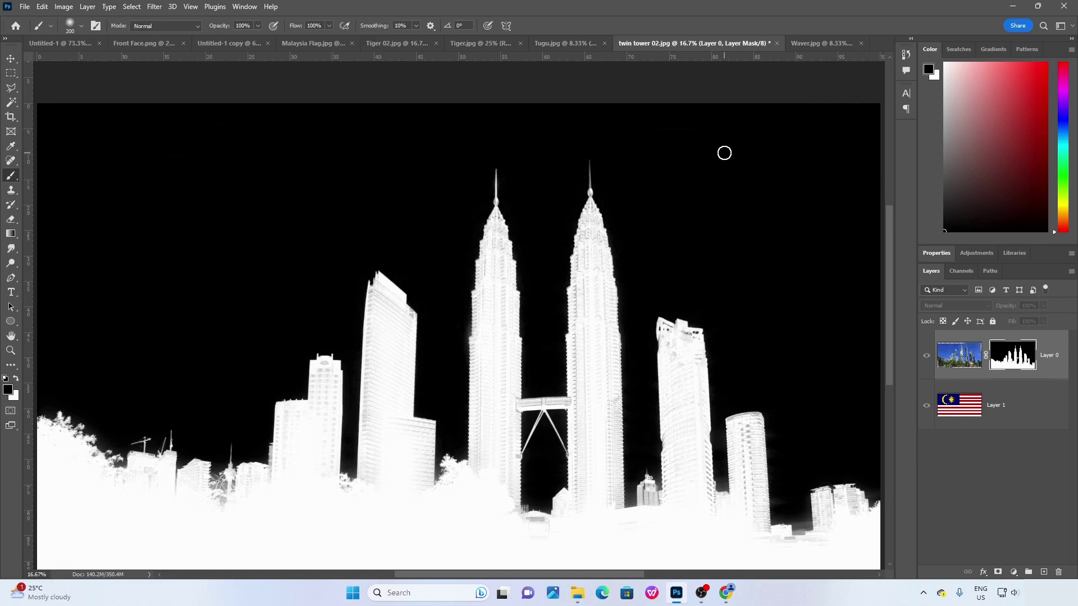
drag(442, 190, 474, 129)
drag(735, 277, 656, 232)
mouse_move(763, 302)
mouse_down()
mouse_move(760, 278)
mouse_move(810, 344)
mouse_up()
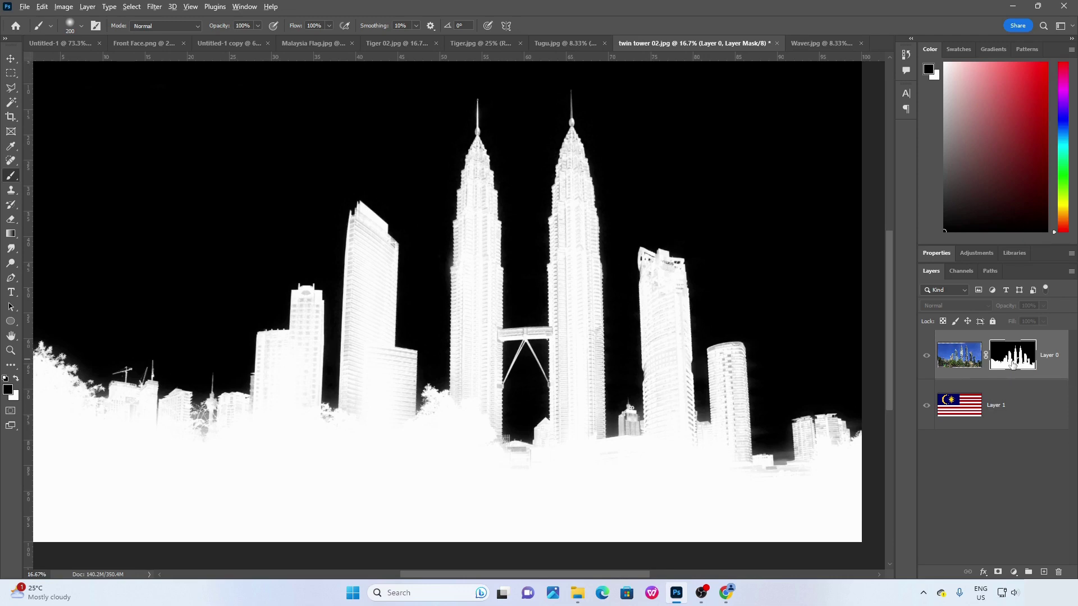
Return from the mask to the full composite and compare it with the finished poster in Untitled-1.
alt+click(1021, 361)
scroll(640, 219, up, 3)
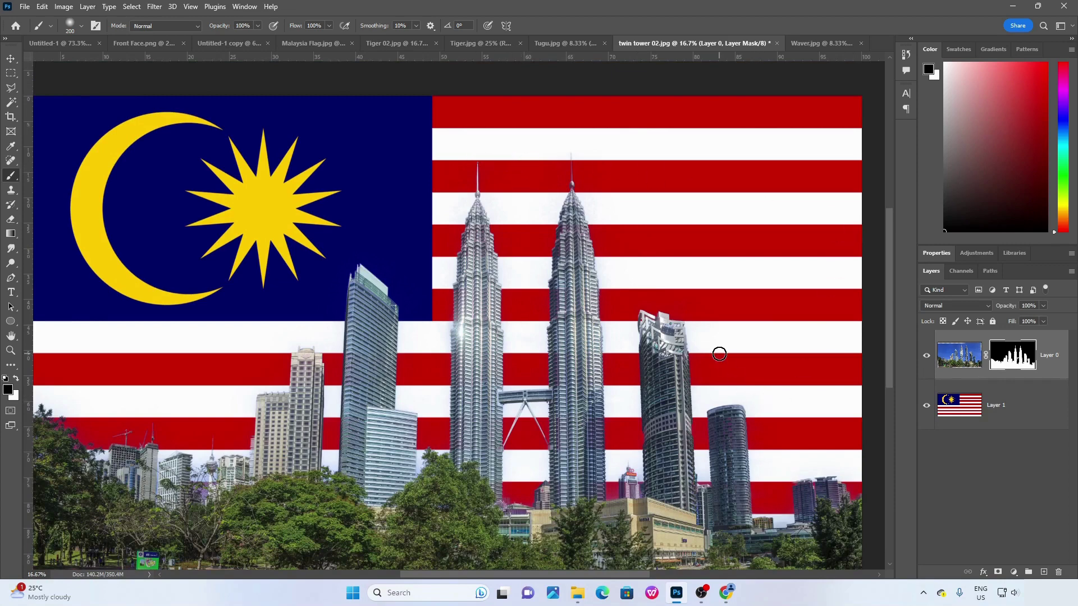
scroll(719, 353, down, 2)
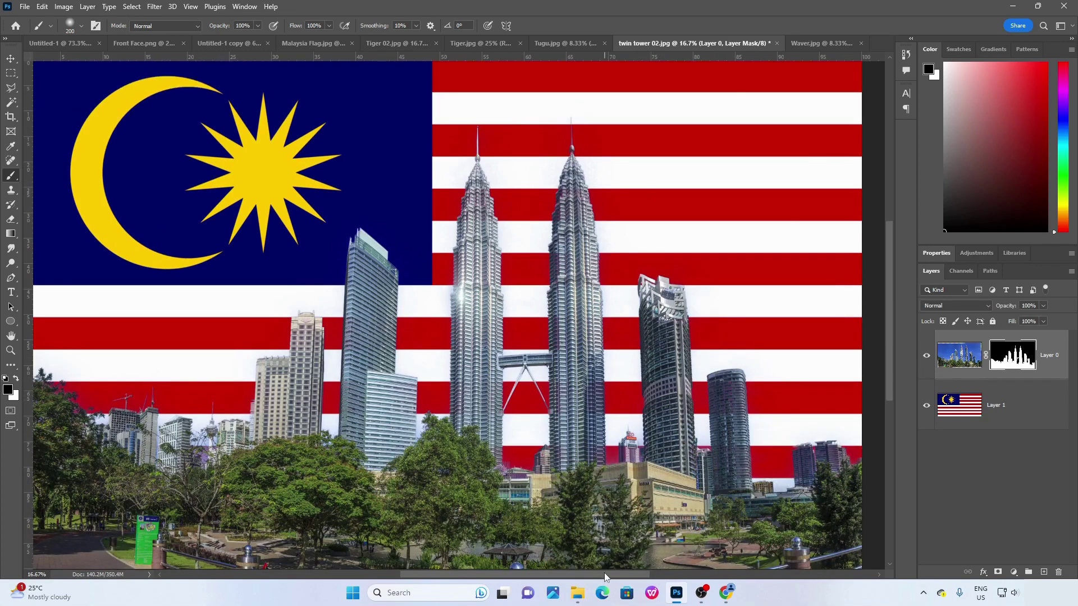
mouse_move(605, 576)
mouse_down()
mouse_move(528, 576)
mouse_move(600, 576)
mouse_up()
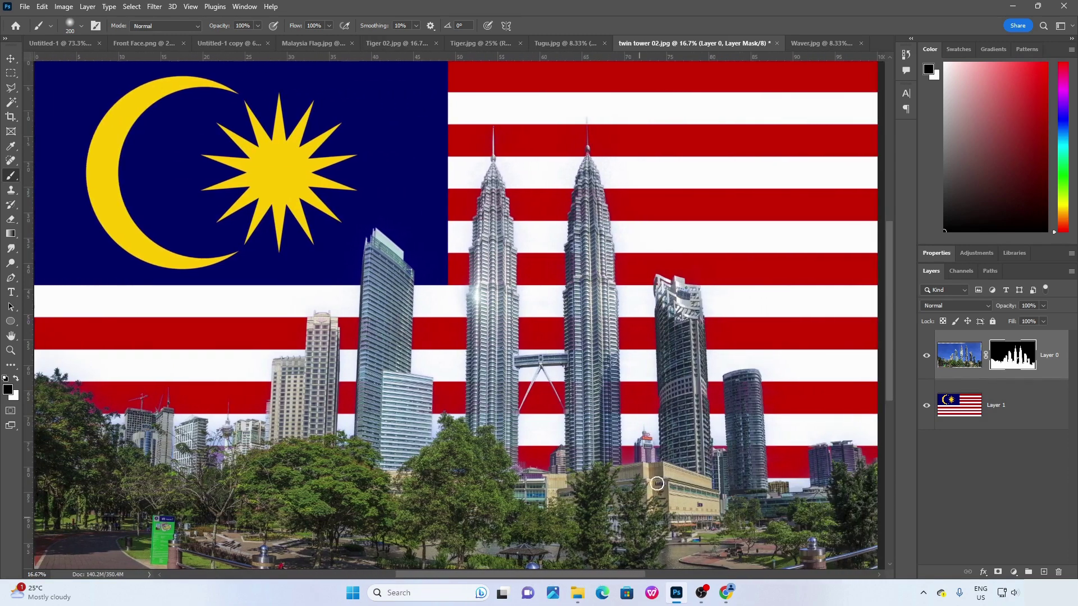
scroll(656, 483, up, 3)
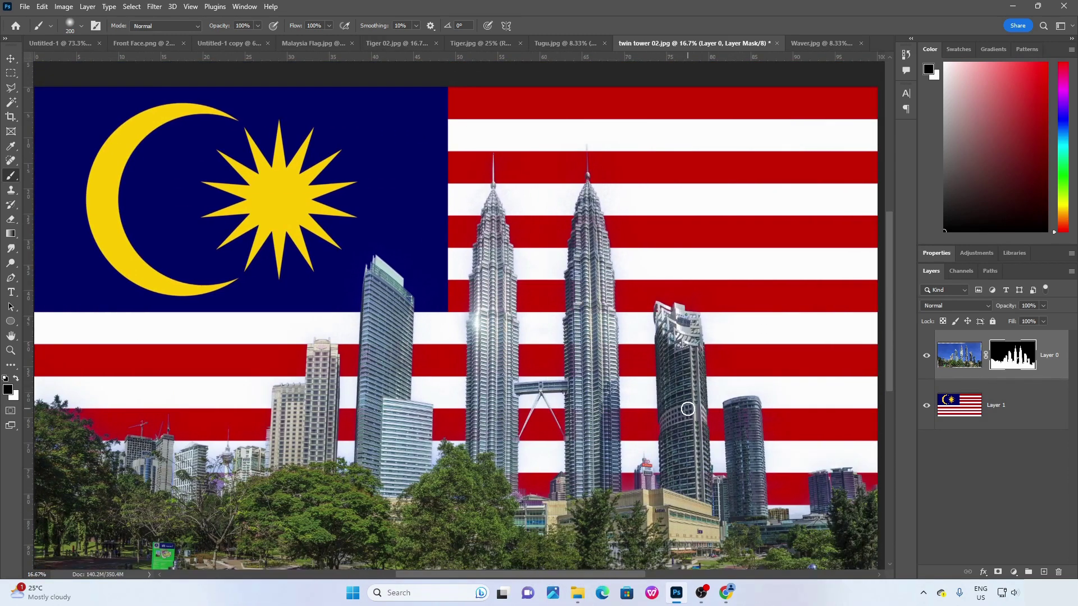
click(45, 42)
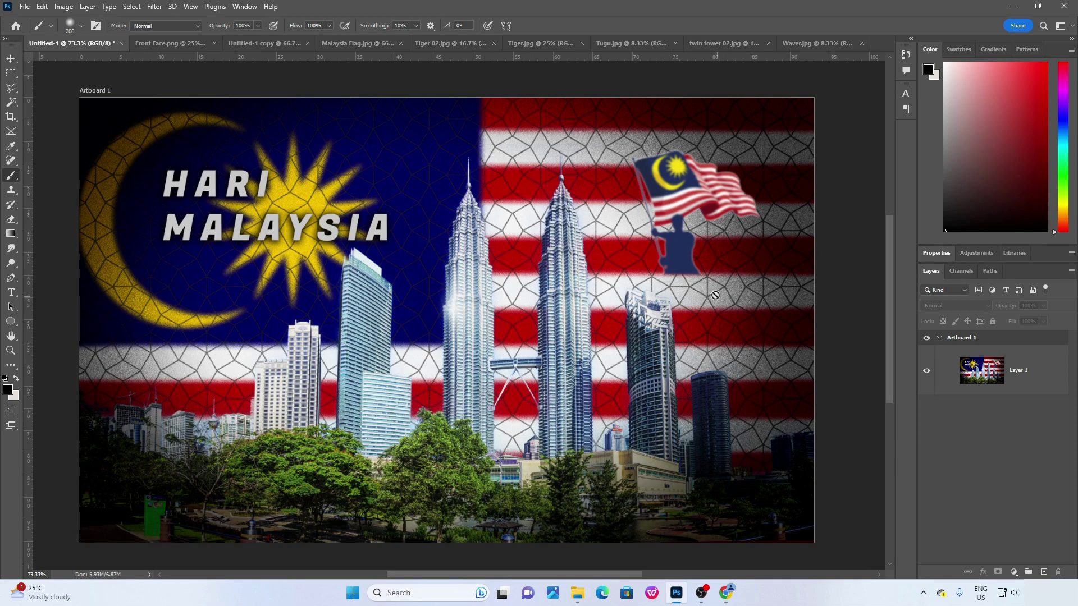
click(718, 46)
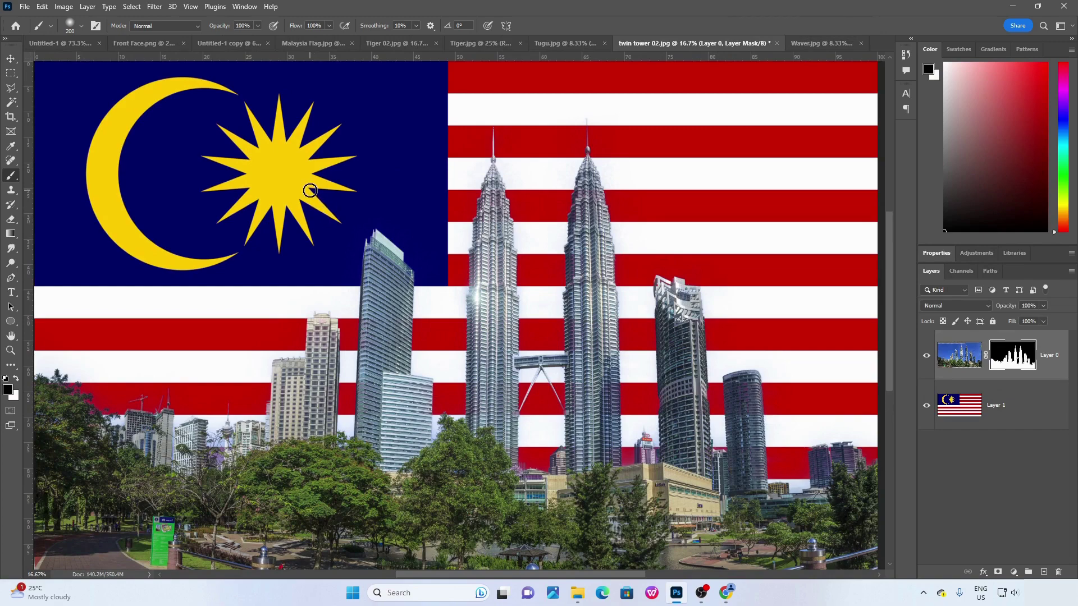
Open texture.png from the Video 10 - Masking folder.
click(25, 6)
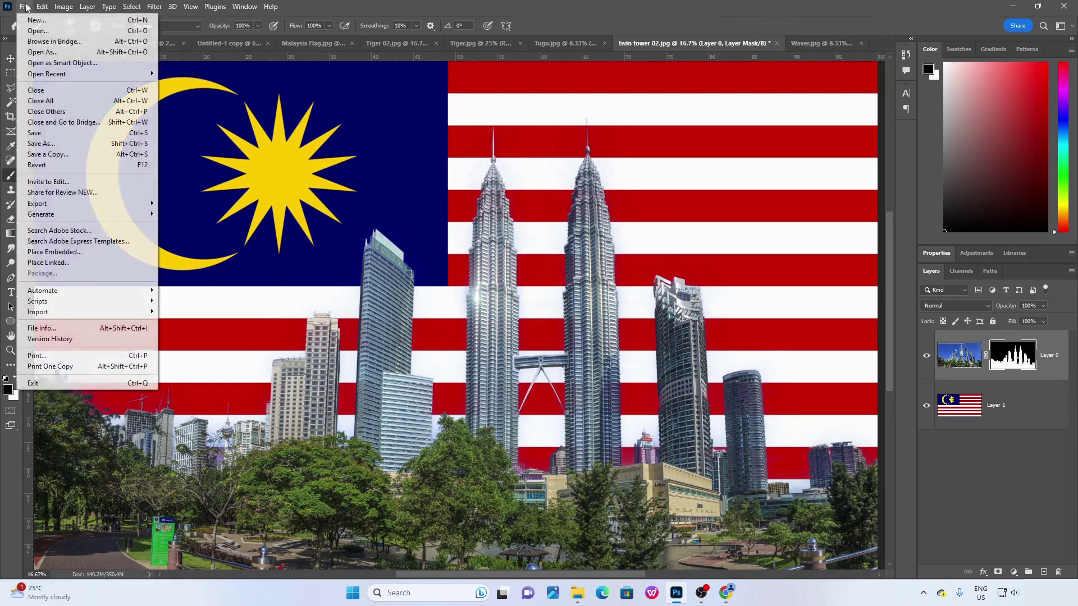
click(45, 34)
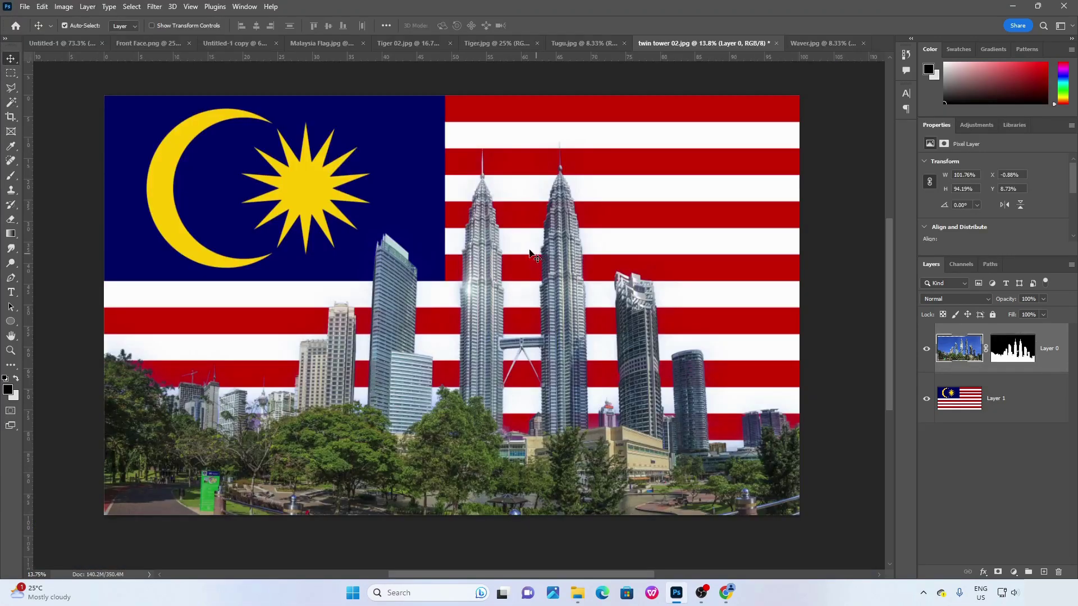
click(30, 12)
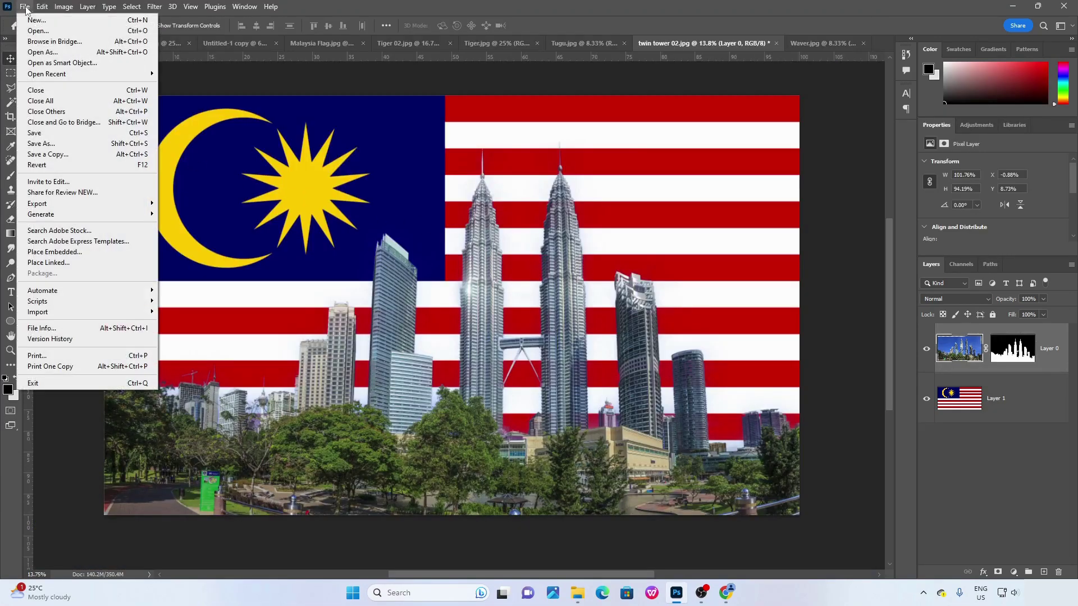
click(54, 31)
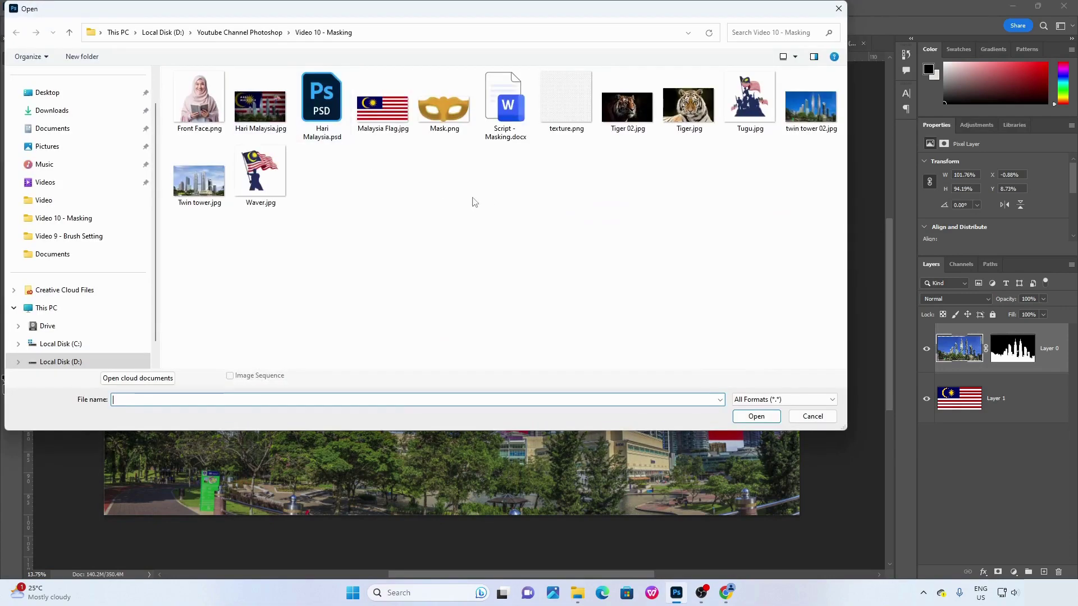
double_click(557, 118)
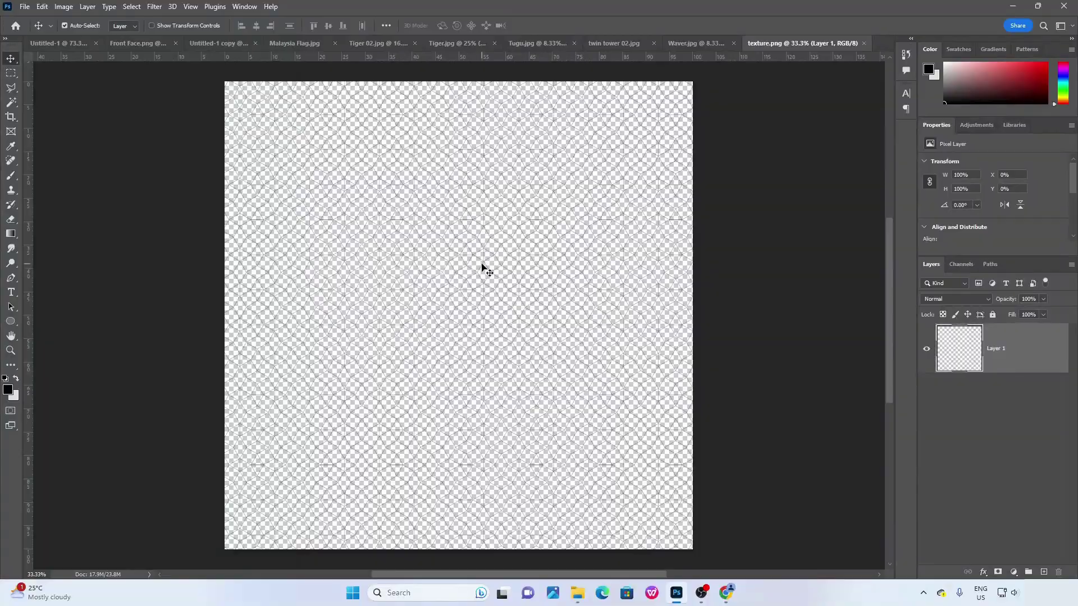
Examine the geometric line pattern of texture.png up close at 100%.
key(ctrl+plus)
key(ctrl+plus)
key(ctrl+plus)
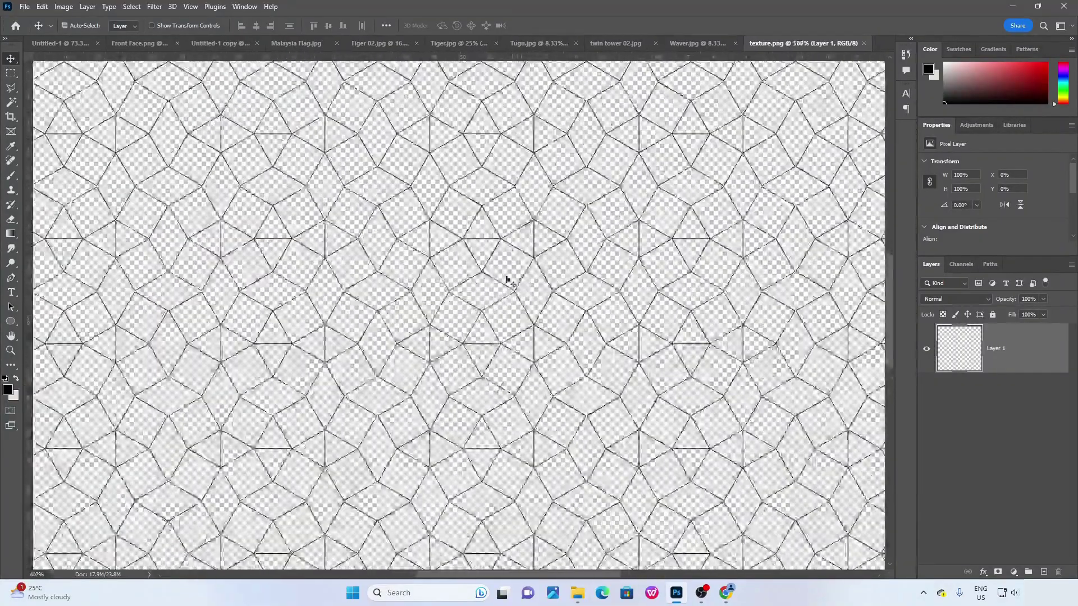
scroll(500, 246, up, 2)
scroll(512, 228, down, 6)
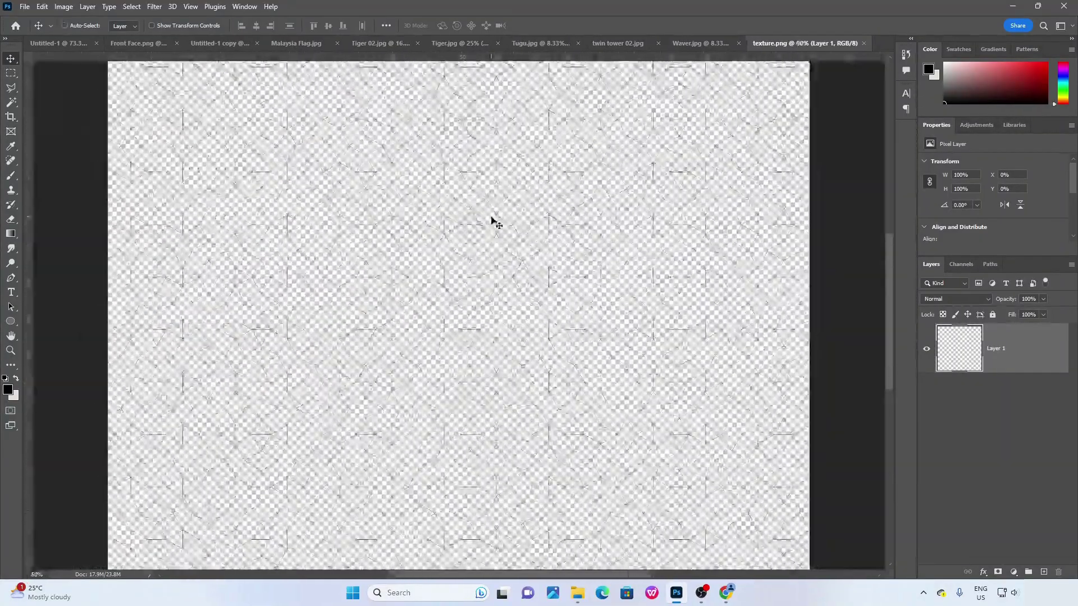
scroll(494, 221, up, 2)
scroll(493, 221, up, 1)
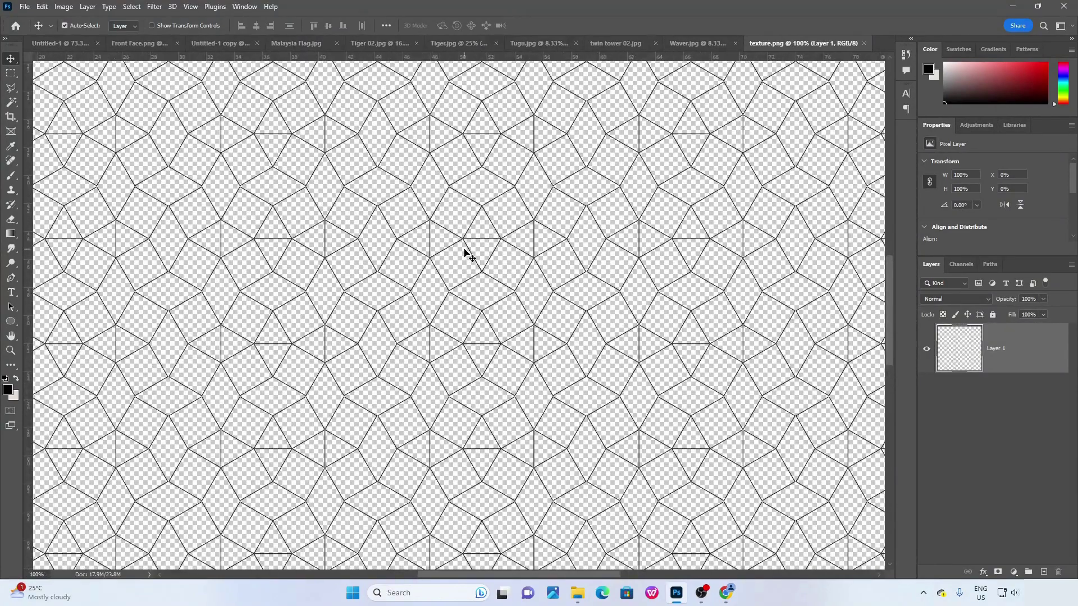
Add a 6 px outside stroke at 100% opacity to the line pattern layer in texture.png.
scroll(432, 258, down, 3)
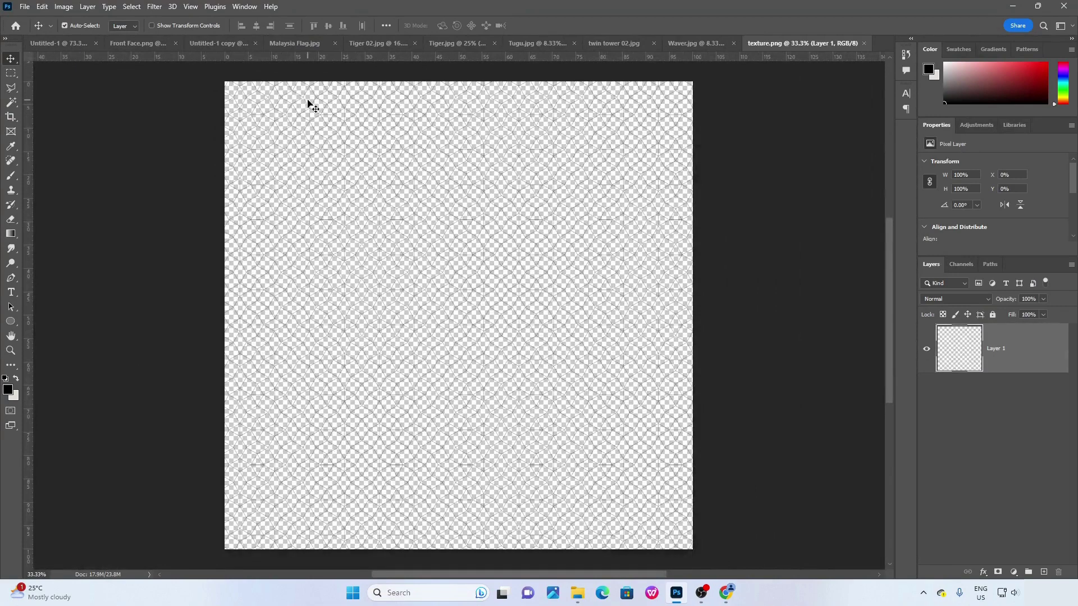
click(88, 7)
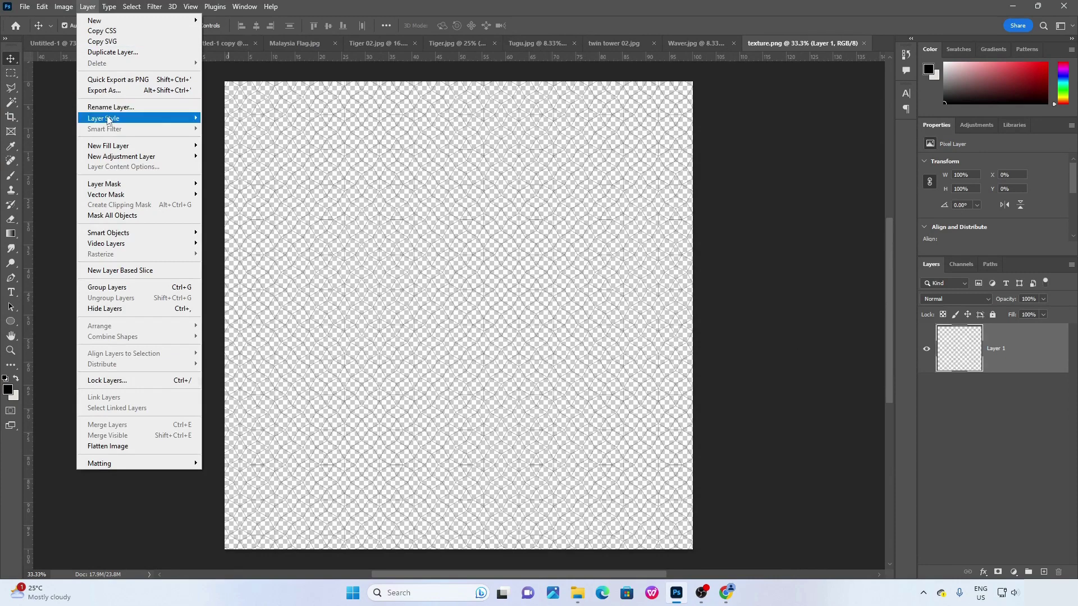
mouse_move(164, 120)
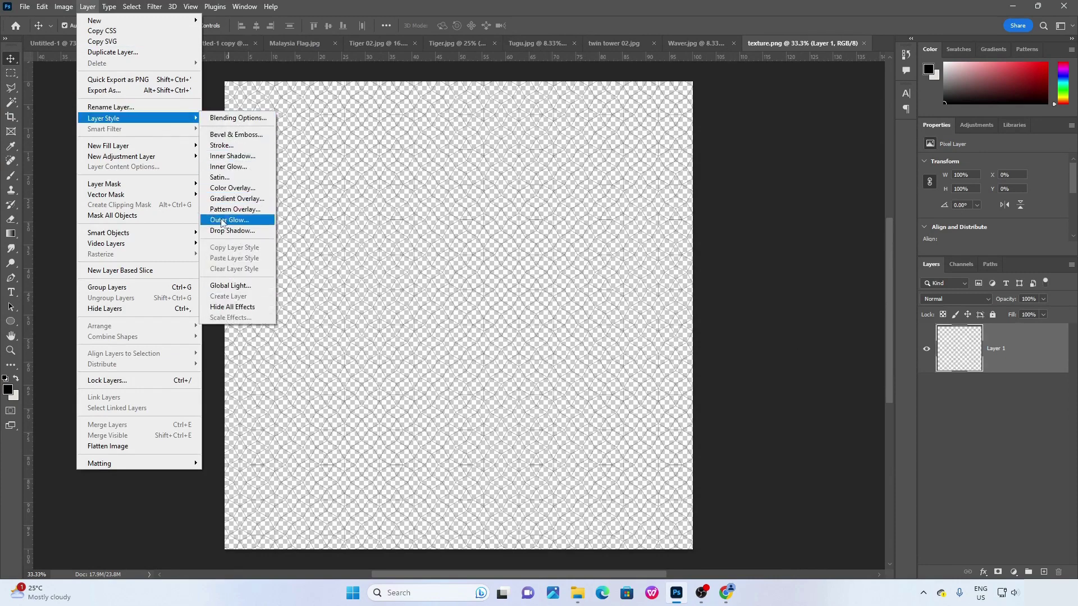
click(225, 147)
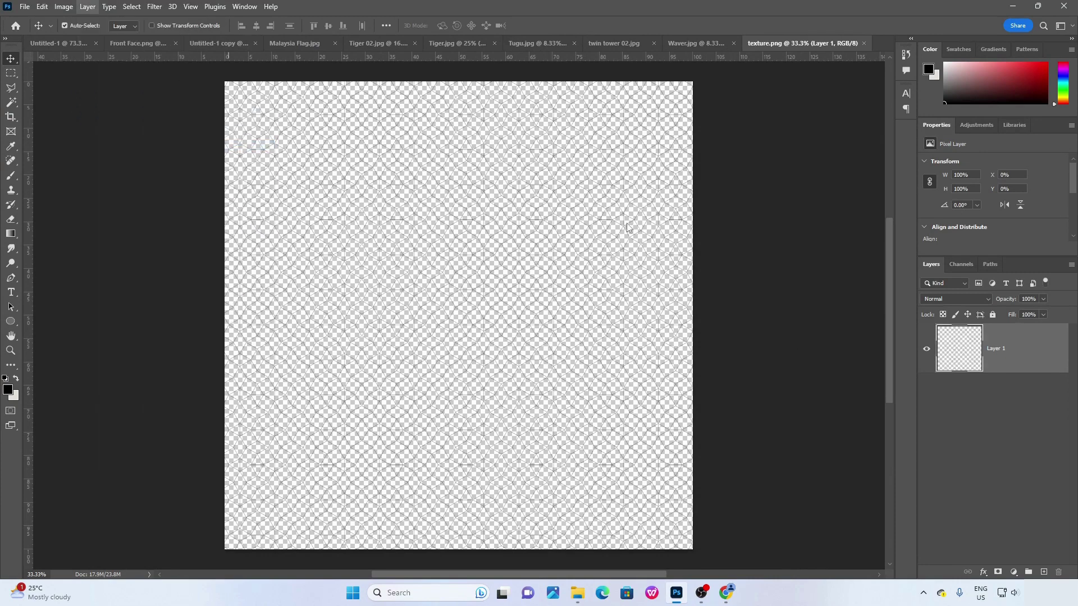
drag(563, 212, 728, 209)
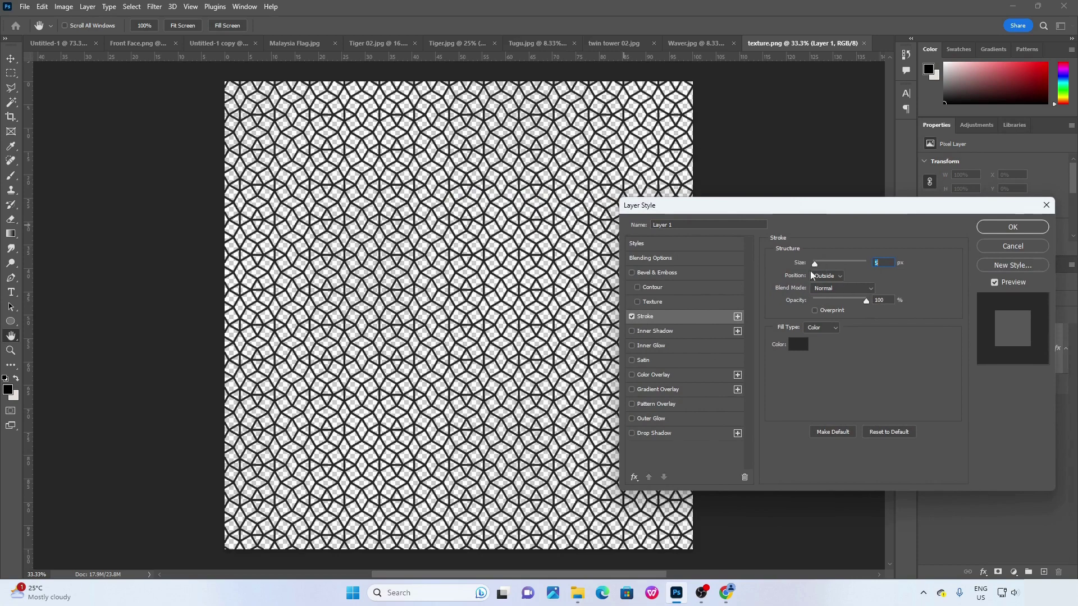
drag(817, 264, 817, 268)
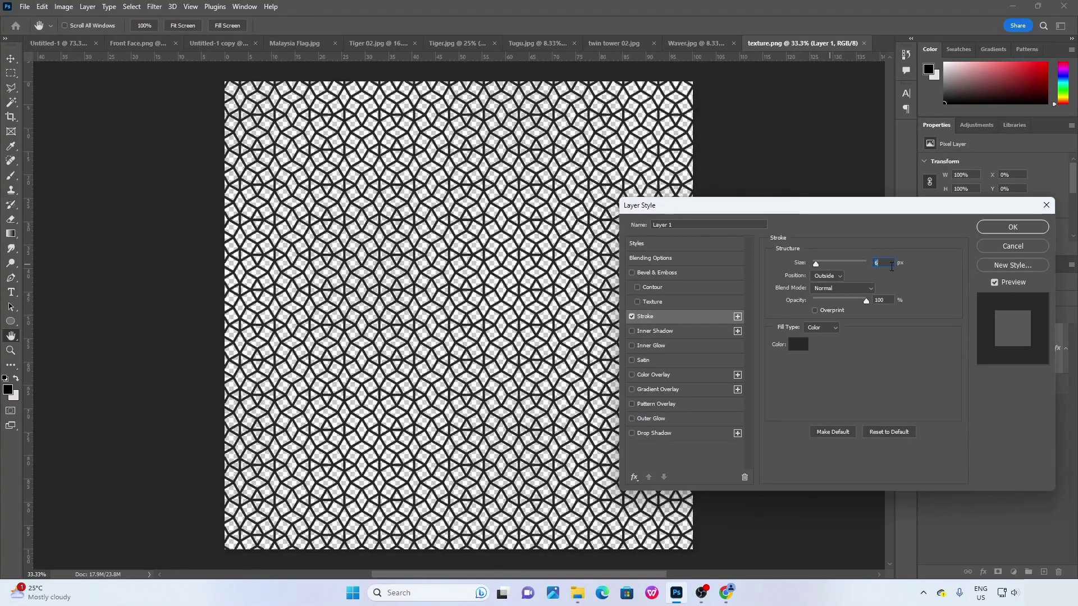
mouse_move(863, 305)
mouse_down()
mouse_move(829, 305)
mouse_move(890, 303)
mouse_up()
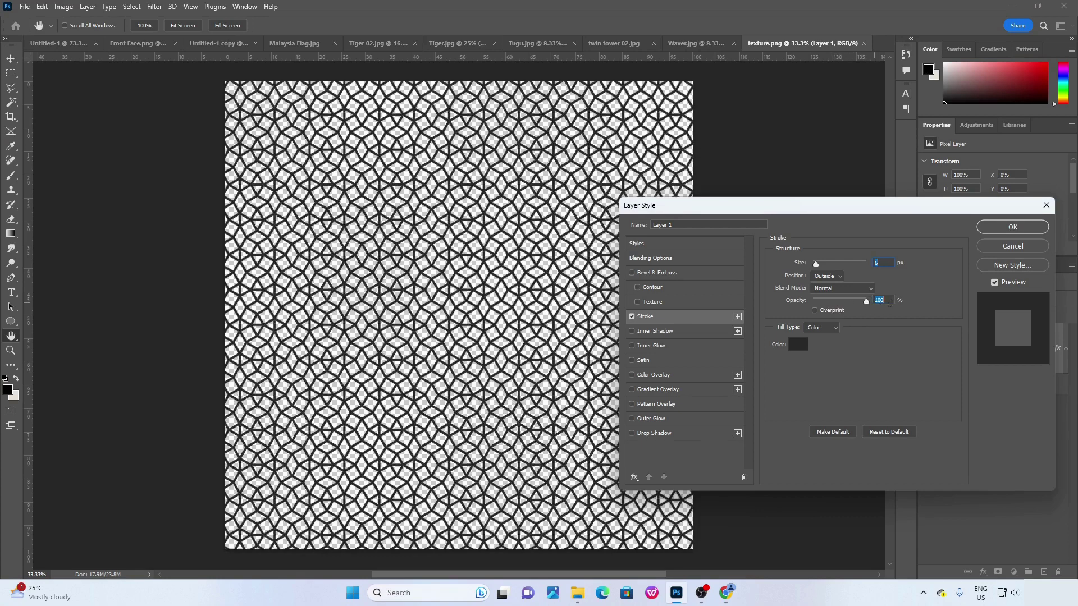
click(1012, 228)
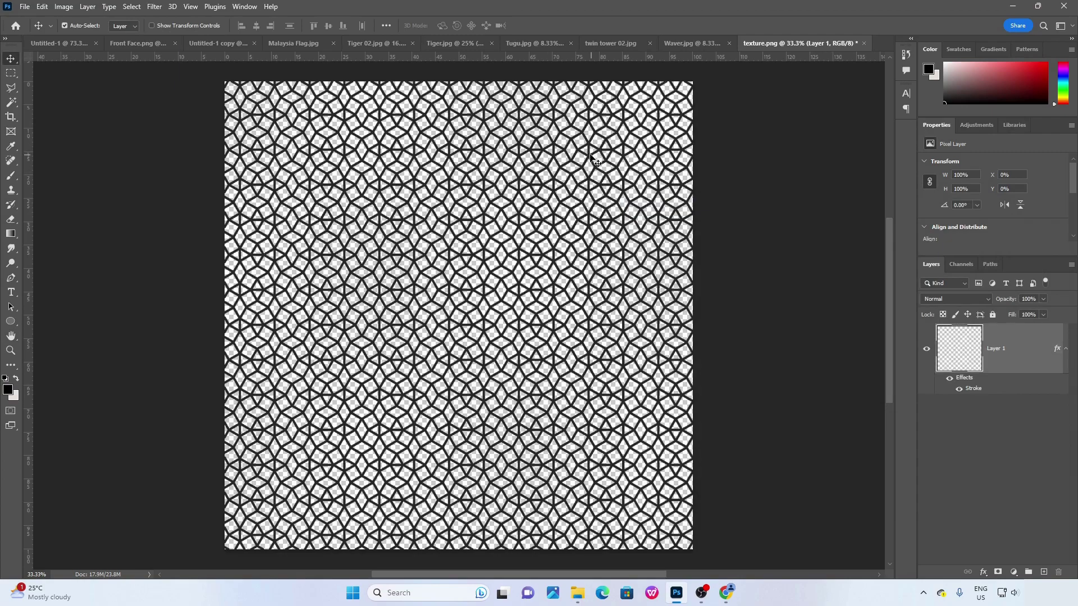
Copy the stroked texture layer into twin tower 02.jpg, placing it over the flag and the first tower.
drag(588, 153, 611, 85)
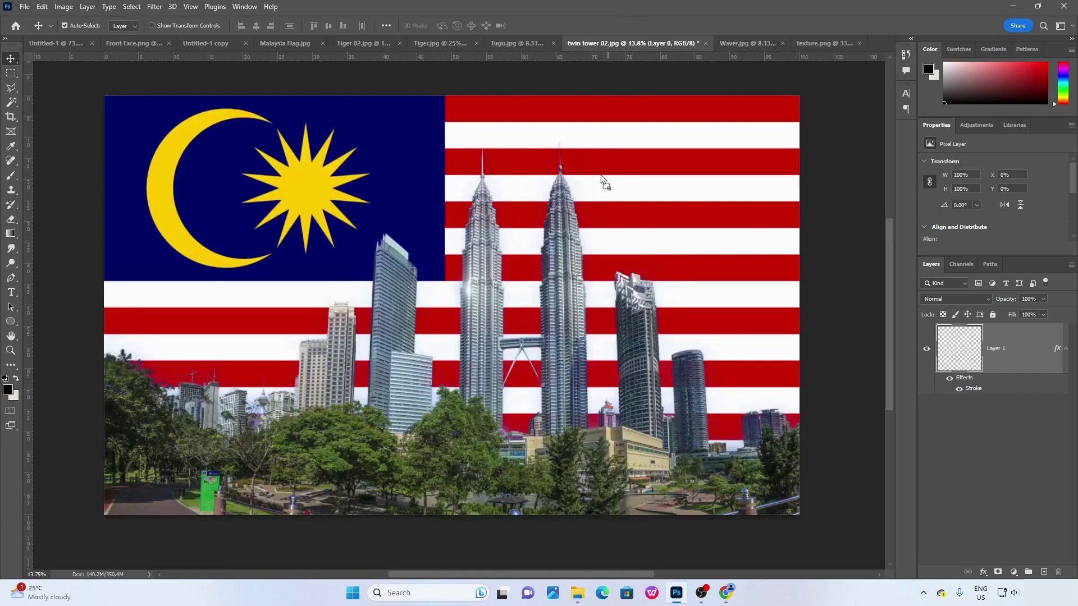
drag(602, 180, 416, 243)
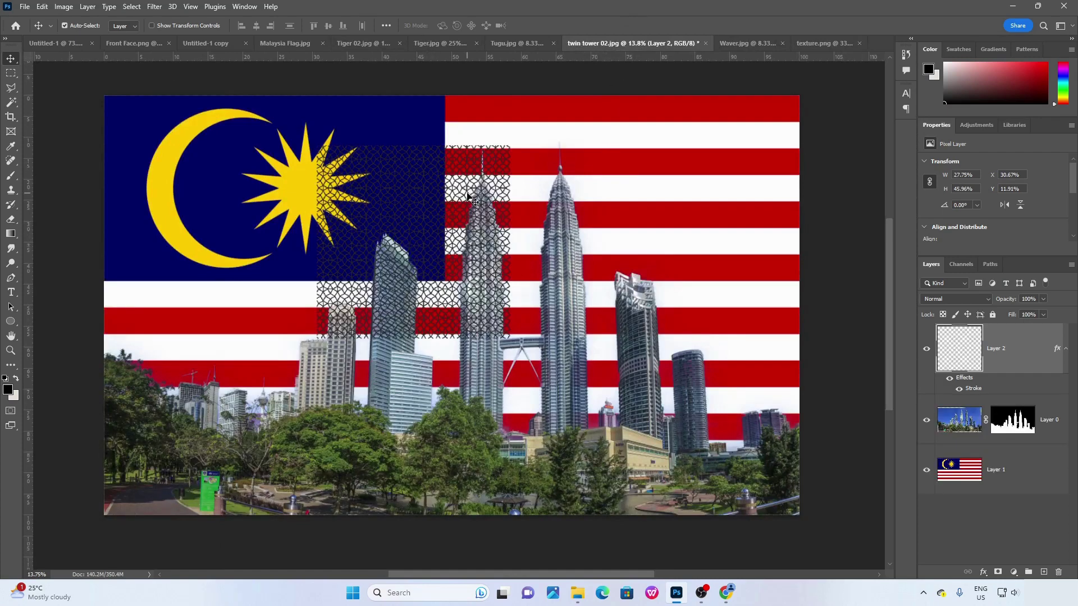
Lock the Malaysian flag layer, Layer 1, in twin tower 02.jpg.
mouse_move(501, 184)
mouse_down()
mouse_move(500, 168)
mouse_move(502, 184)
mouse_up()
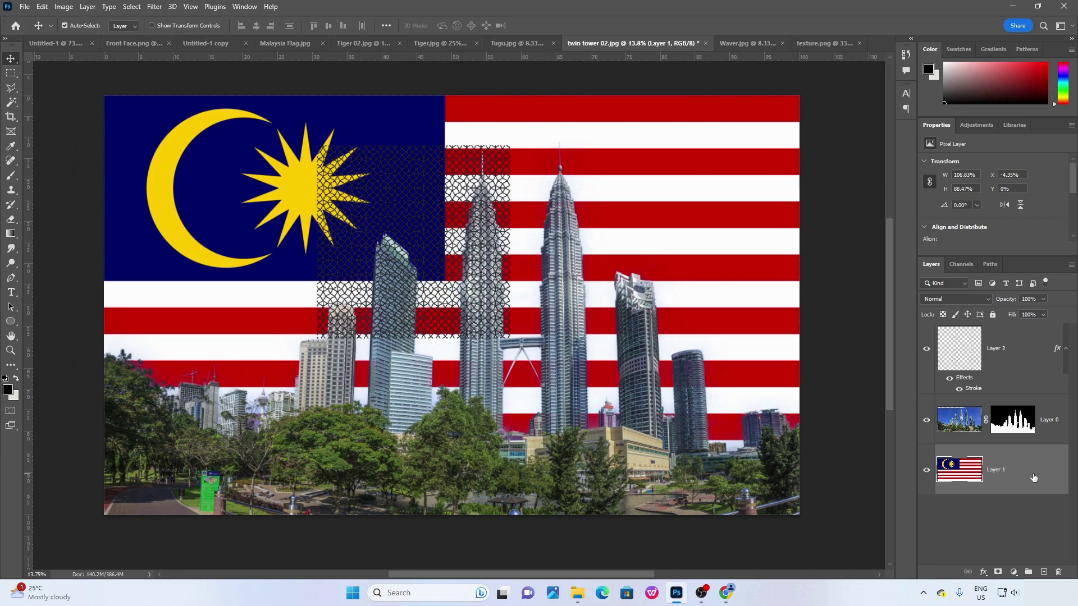
click(992, 315)
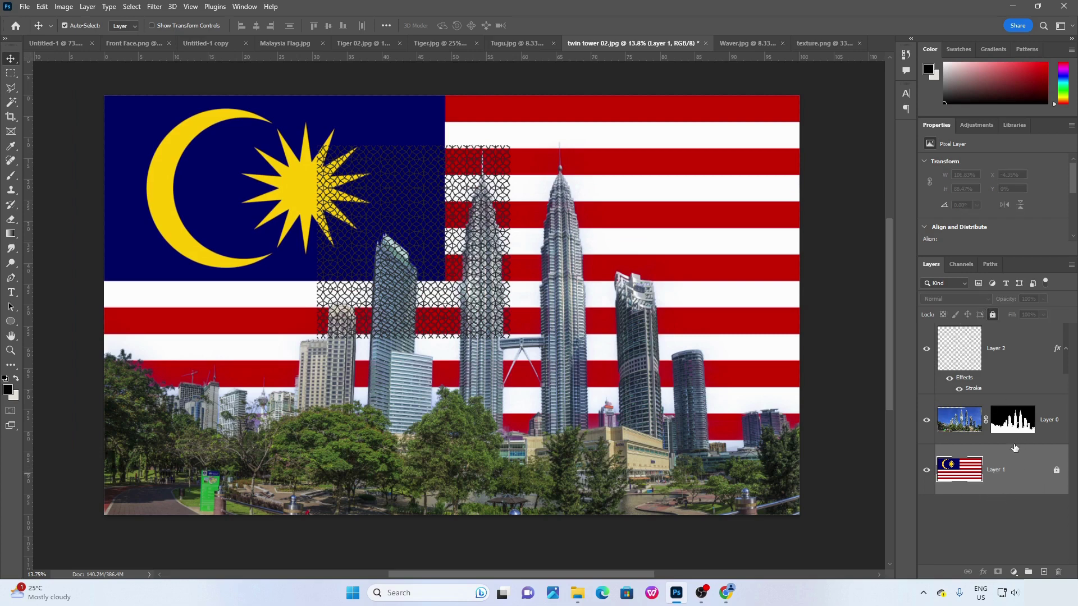
Try moving the texture and skyline layers together, and delete the texture layer, Layer 2, from twin tower 02.jpg.
mouse_move(506, 204)
mouse_down()
mouse_move(515, 223)
mouse_move(490, 219)
mouse_up()
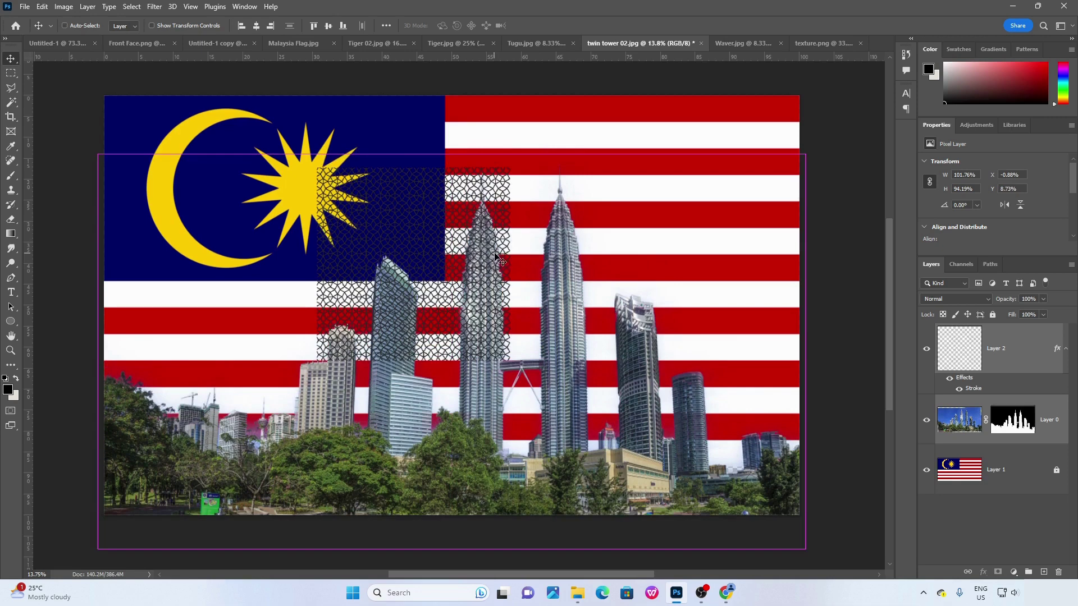
click(1047, 431)
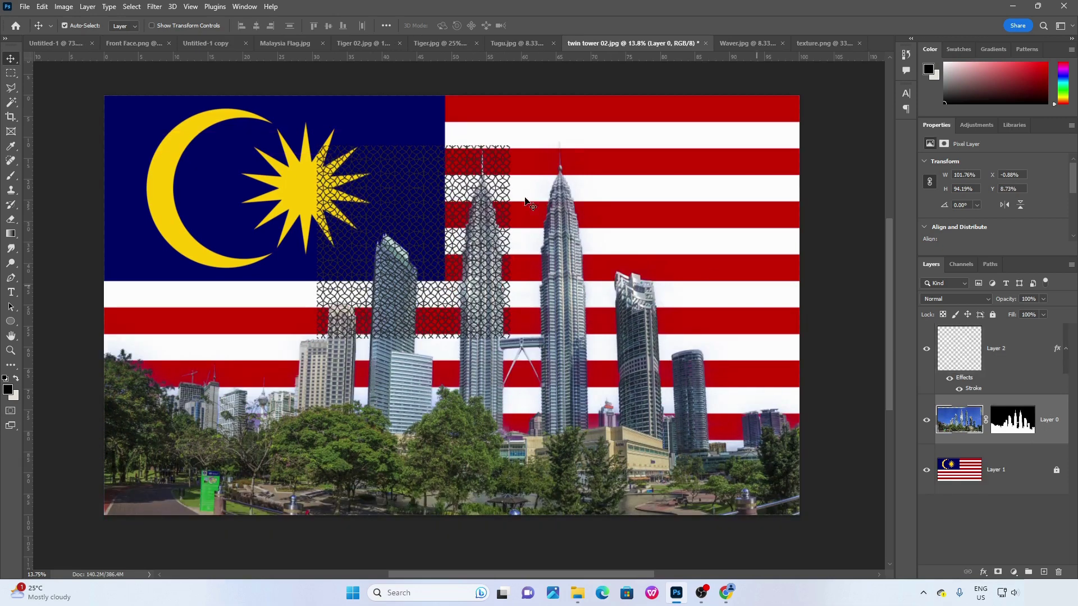
click(506, 212)
click(727, 294)
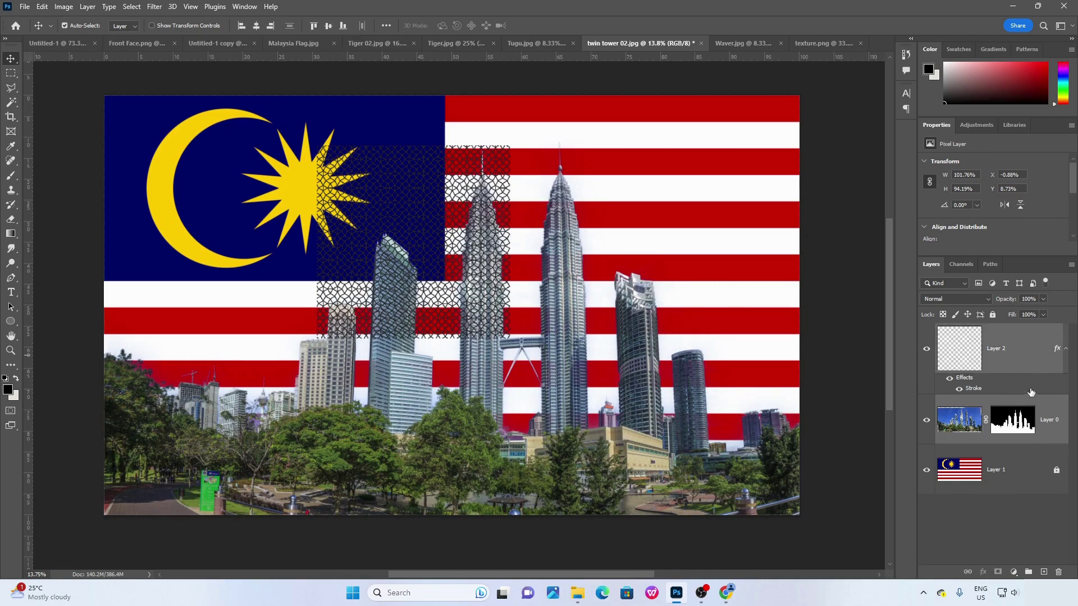
click(1022, 368)
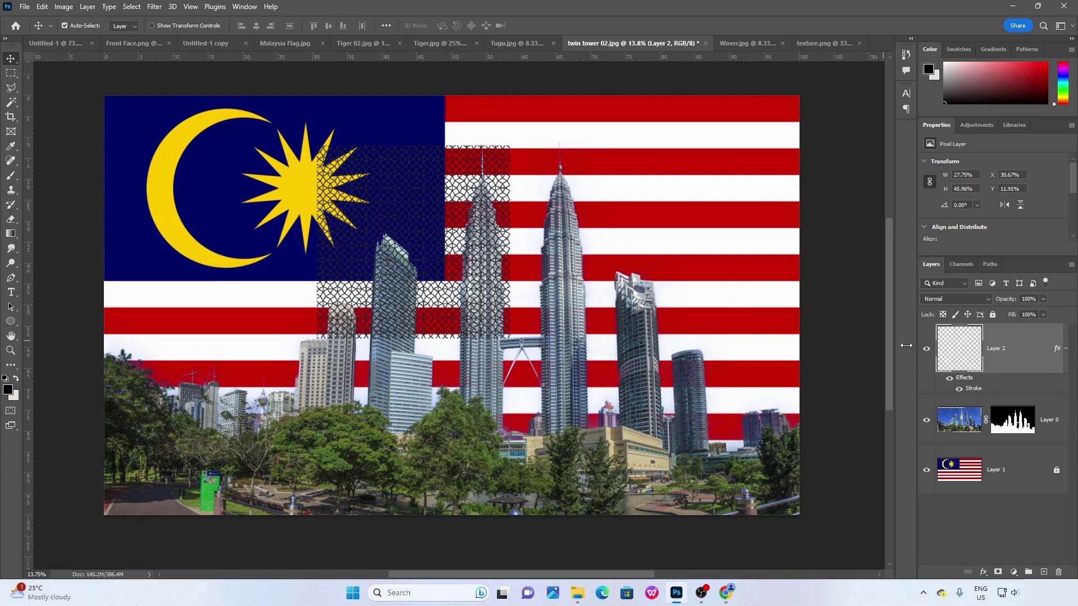
mouse_move(985, 349)
mouse_down()
mouse_move(985, 337)
mouse_move(1016, 397)
mouse_move(1060, 572)
mouse_up()
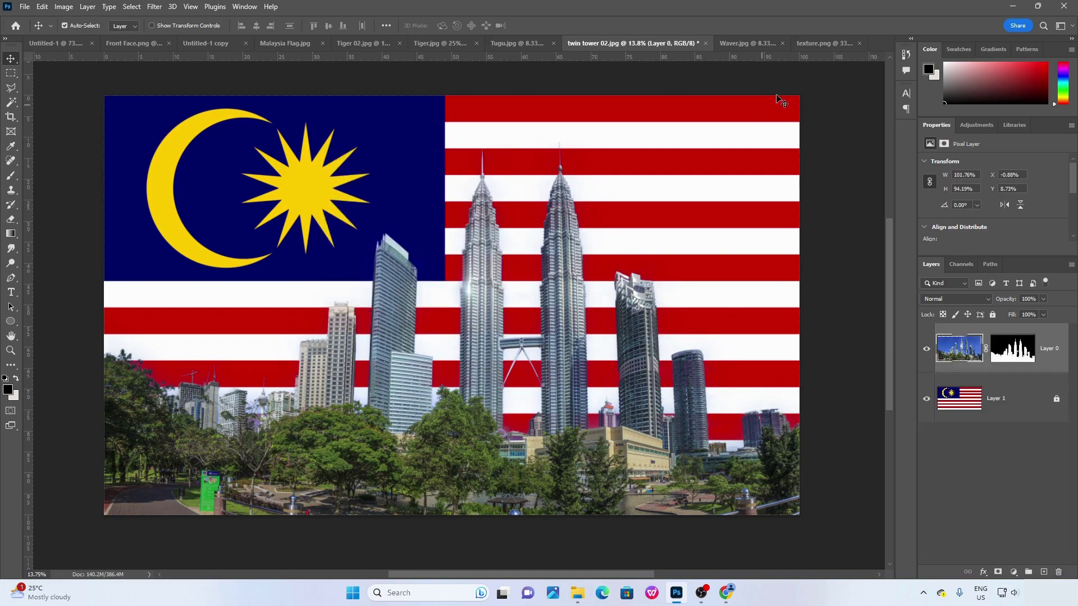
In texture.png, review Layer 1's stroke settings, keeping the 6 px size, and rasterize the layer style.
click(830, 48)
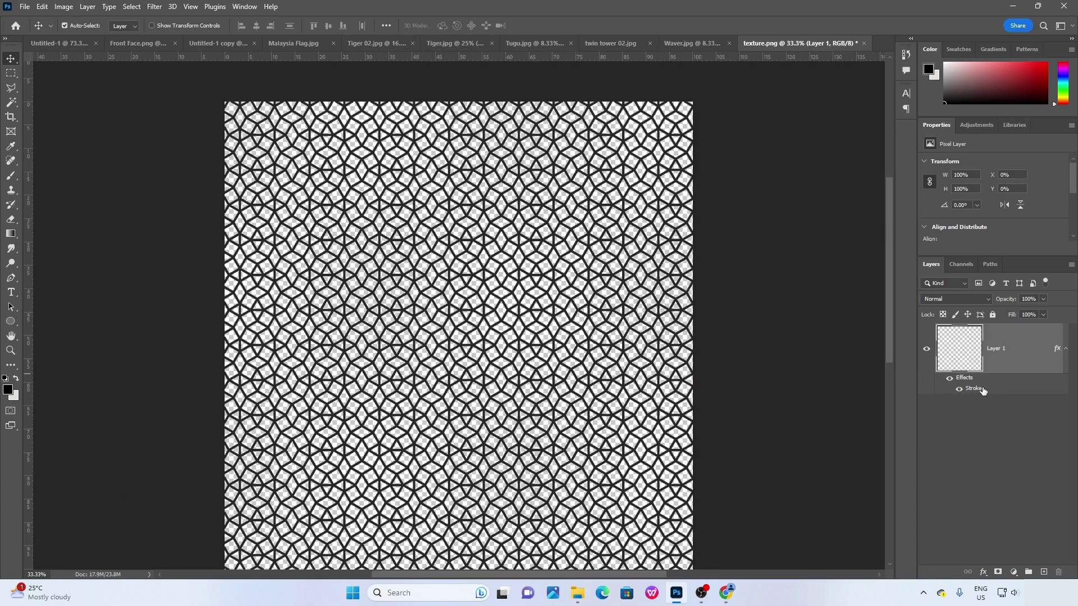
scroll(808, 344, down, 1)
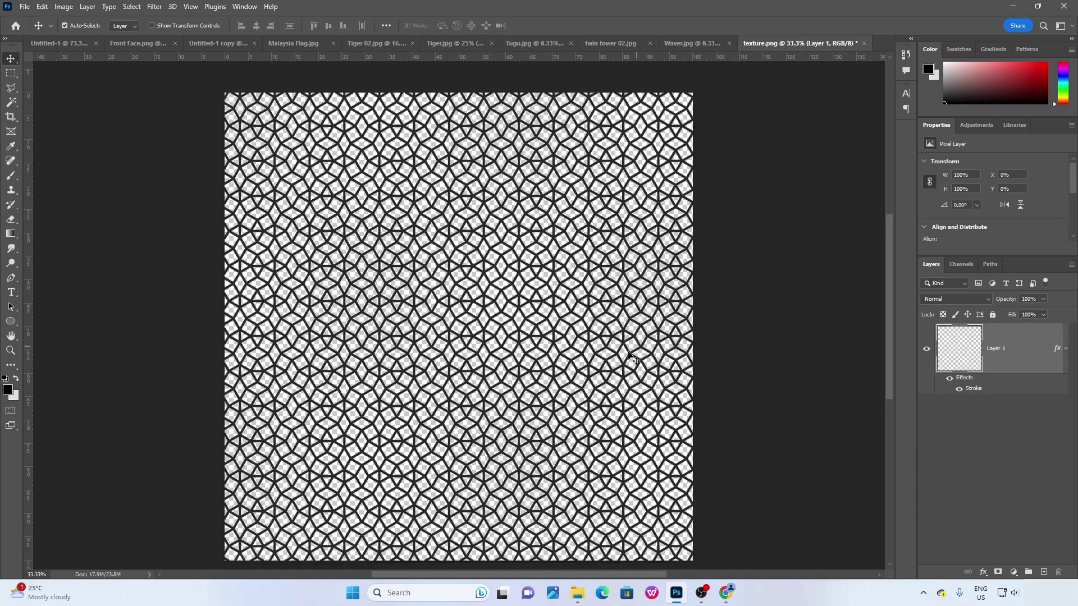
double_click(976, 394)
drag(703, 212, 531, 220)
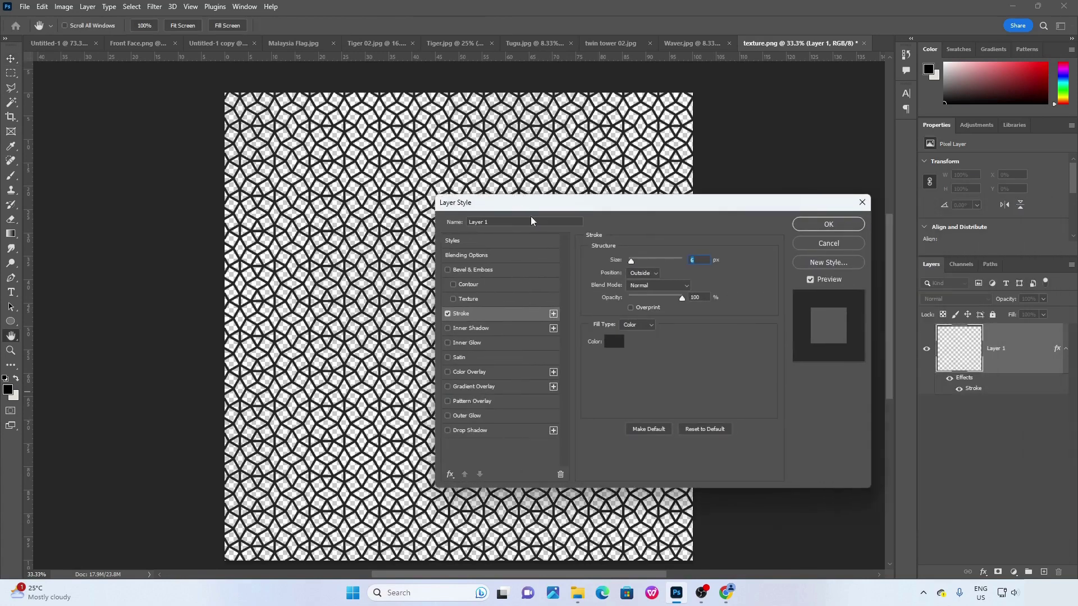
drag(632, 262, 633, 262)
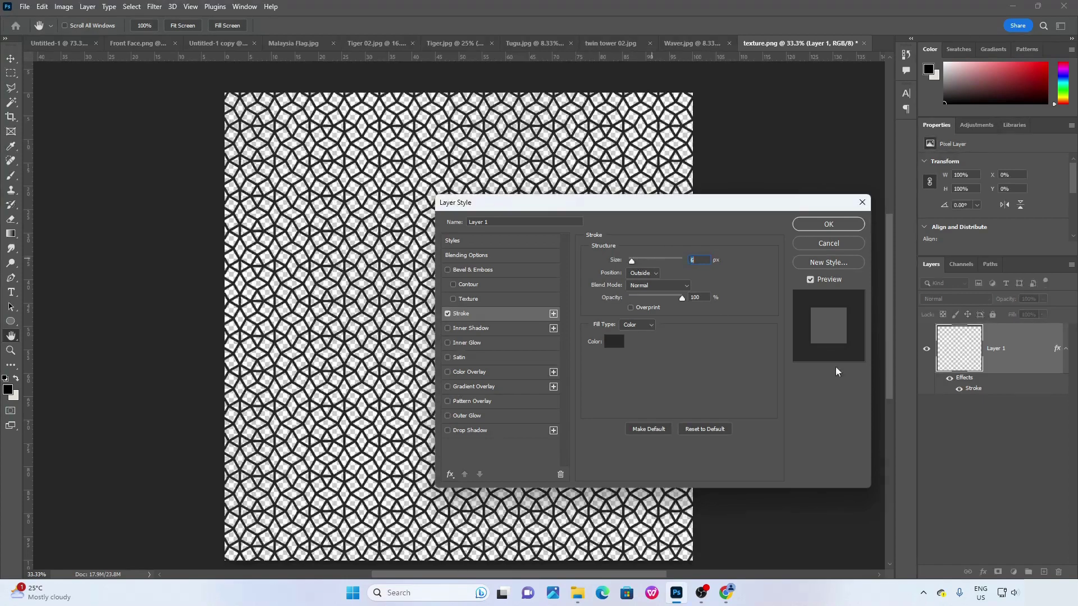
click(824, 225)
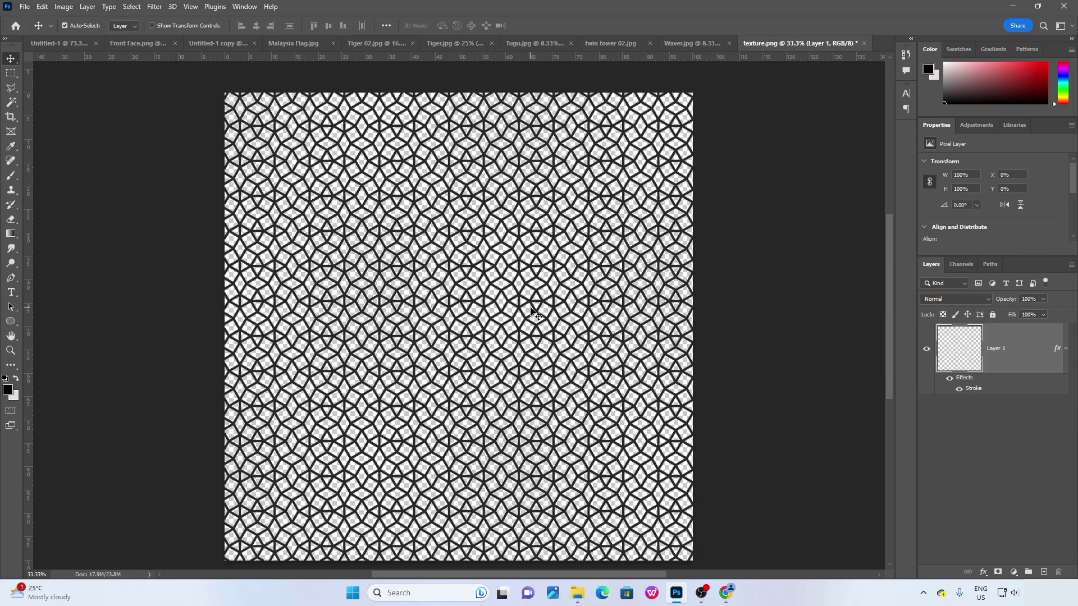
right_click(1002, 356)
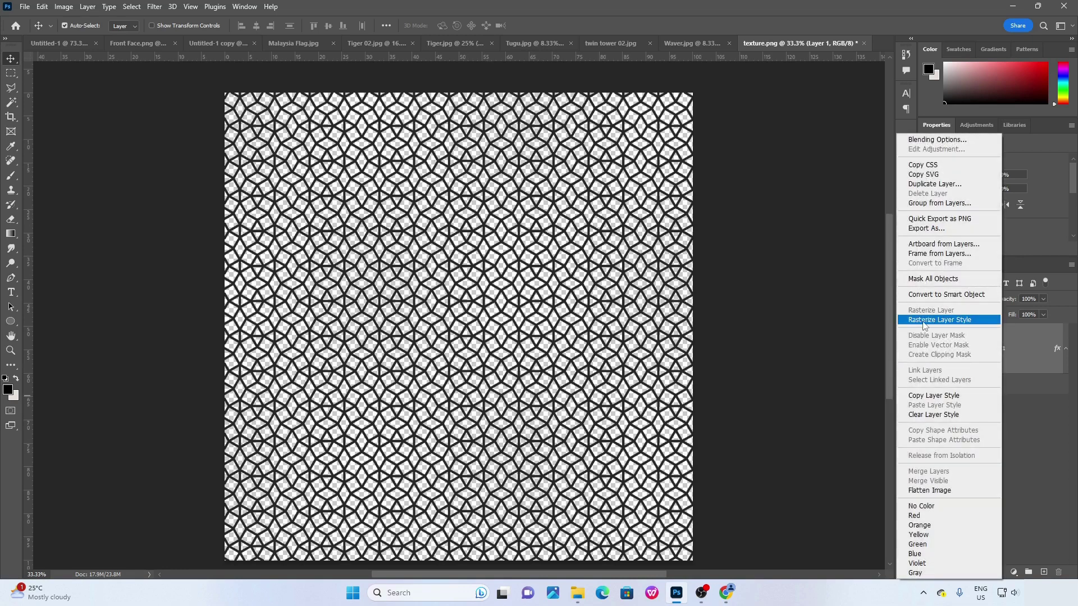
click(963, 320)
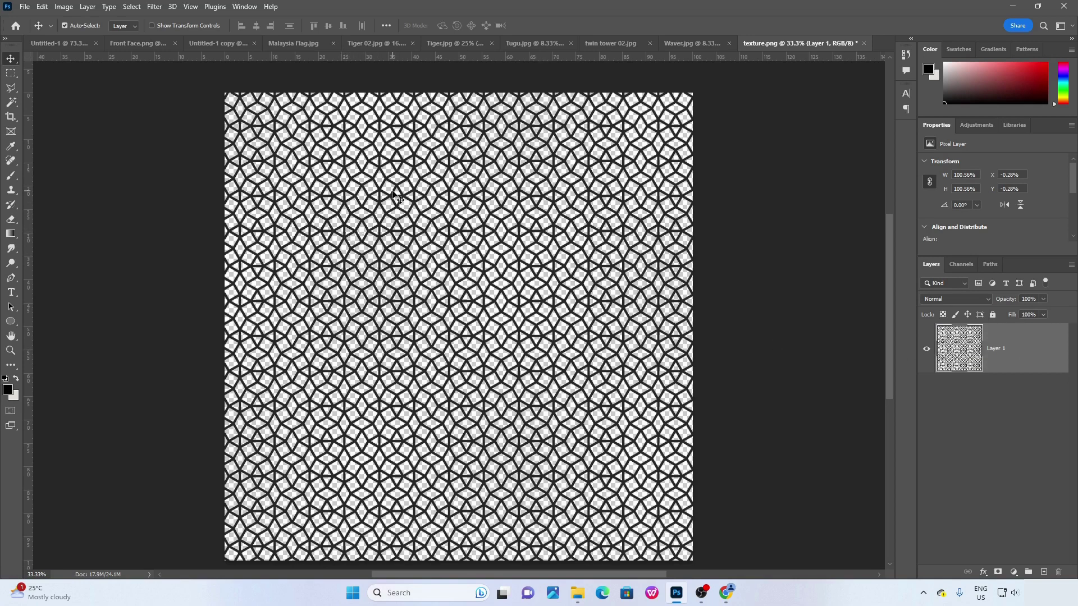
Copy the rasterized texture into twin tower 02.jpg as the top layer, over the star of the flag.
drag(397, 192, 595, 79)
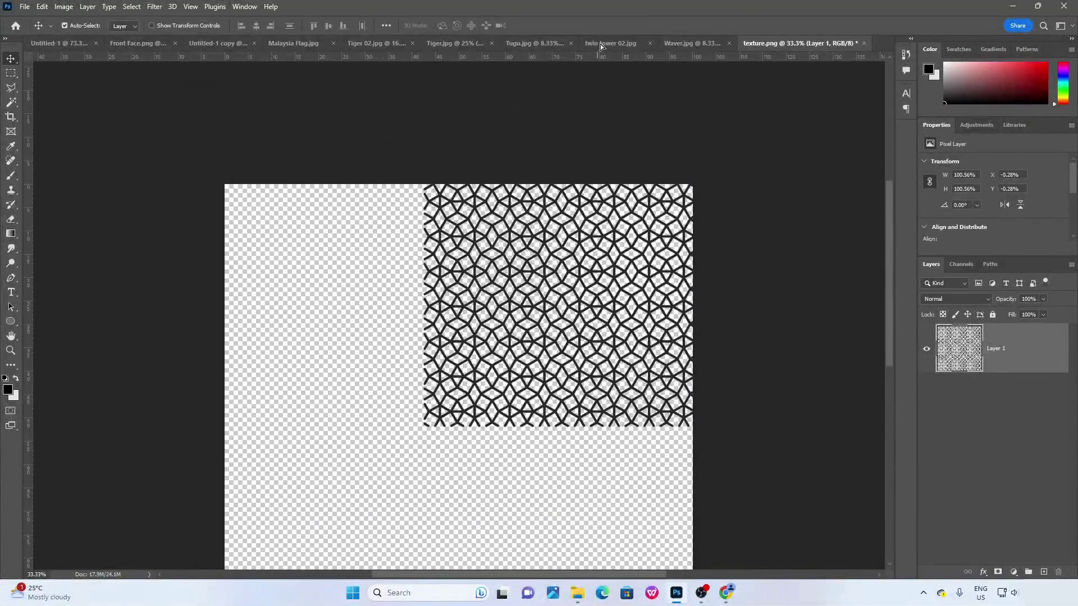
click(600, 43)
drag(378, 183, 384, 185)
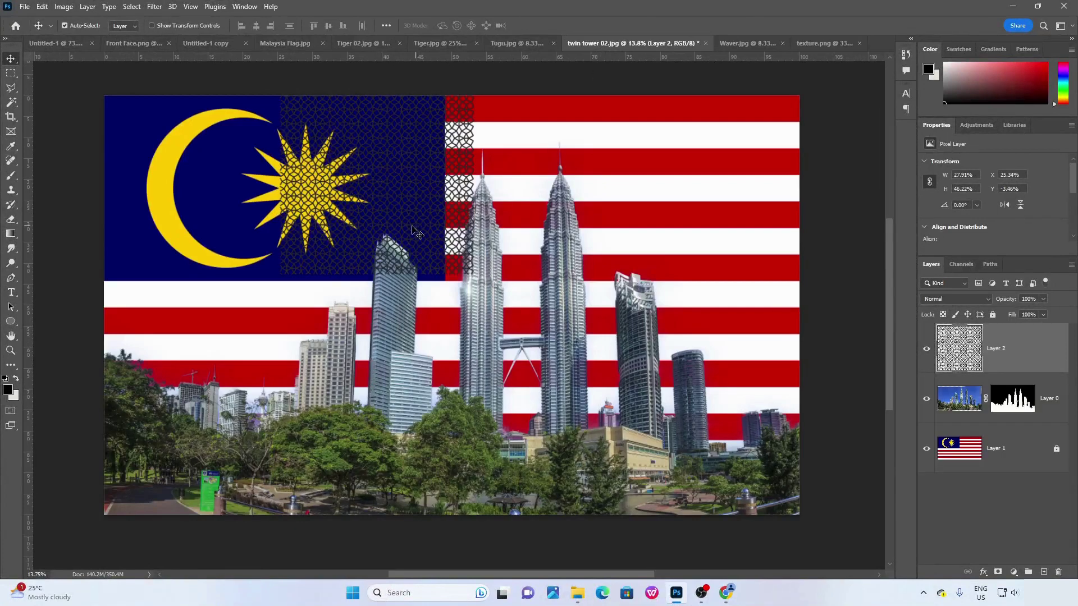
Scale the texture layer proportionally to about 360% so that it covers the whole flag and skyline canvas.
key(ctrl+t)
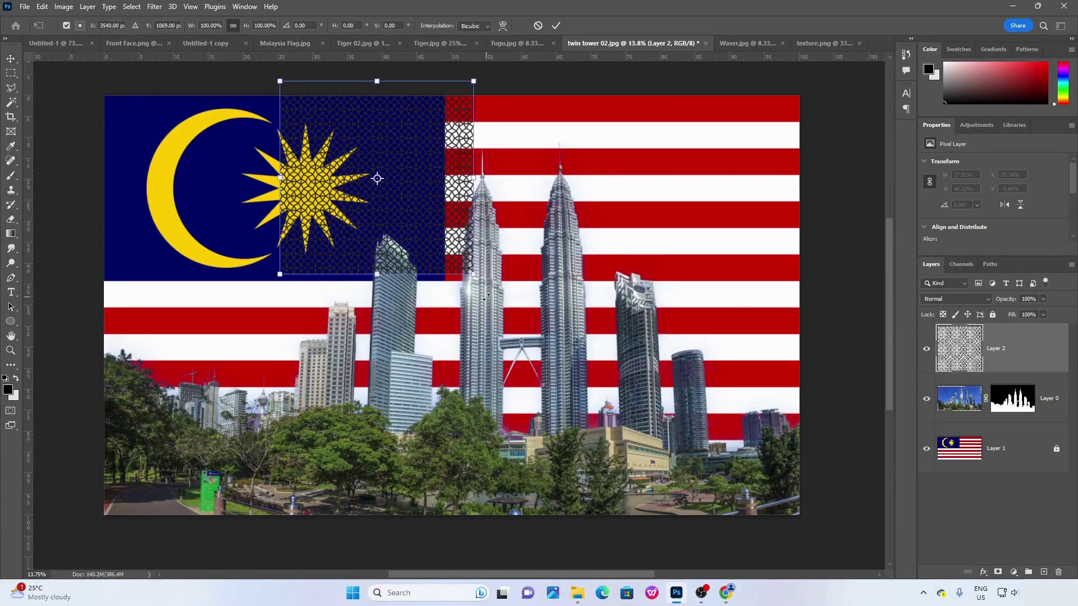
drag(473, 275, 835, 558)
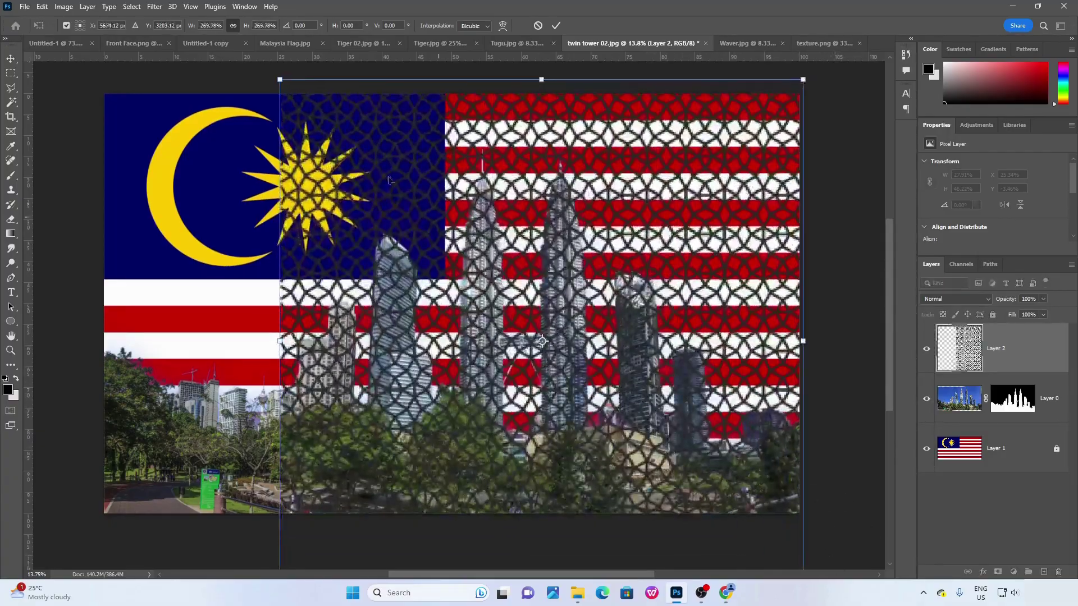
drag(279, 81, 78, 64)
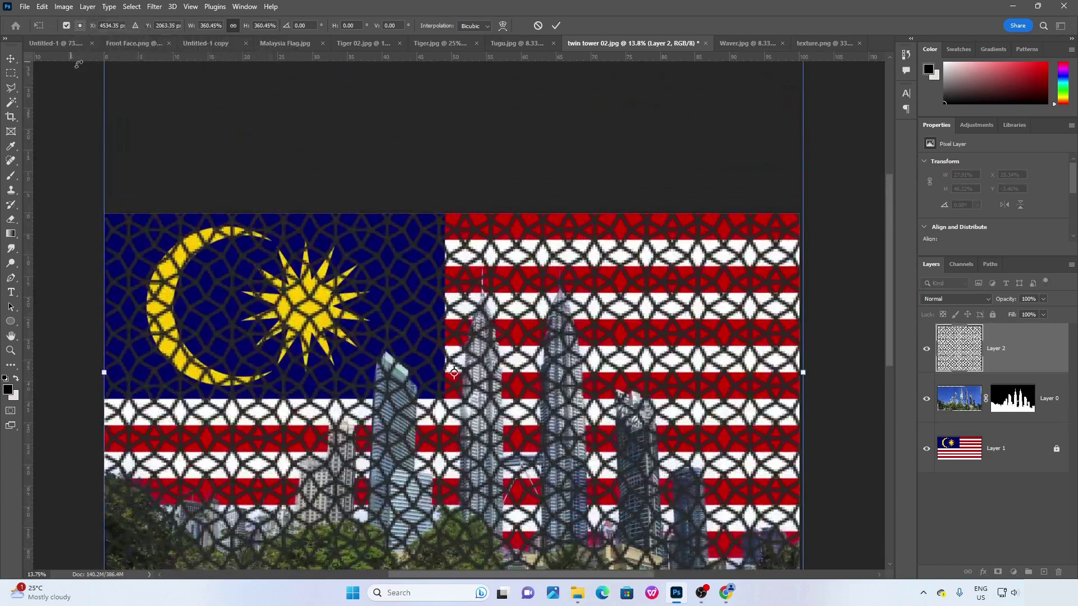
scroll(730, 250, down, 4)
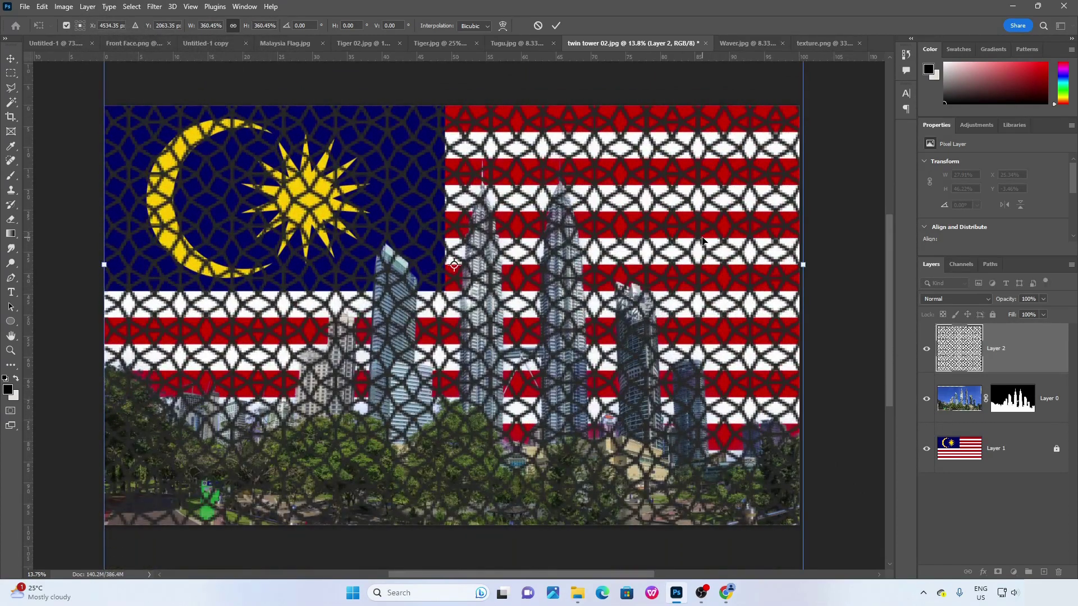
key(Return)
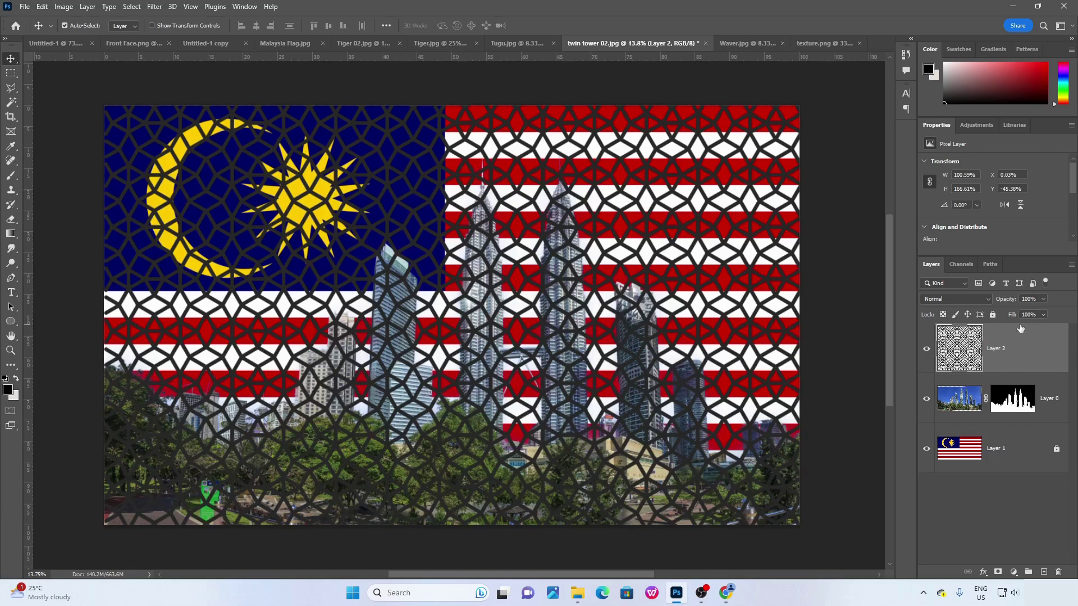
Rename the pattern layer Texture, the flag layer flag and the skyline layer KLCC.
double_click(1000, 349)
key(Return)
double_click(1003, 448)
text(fla)
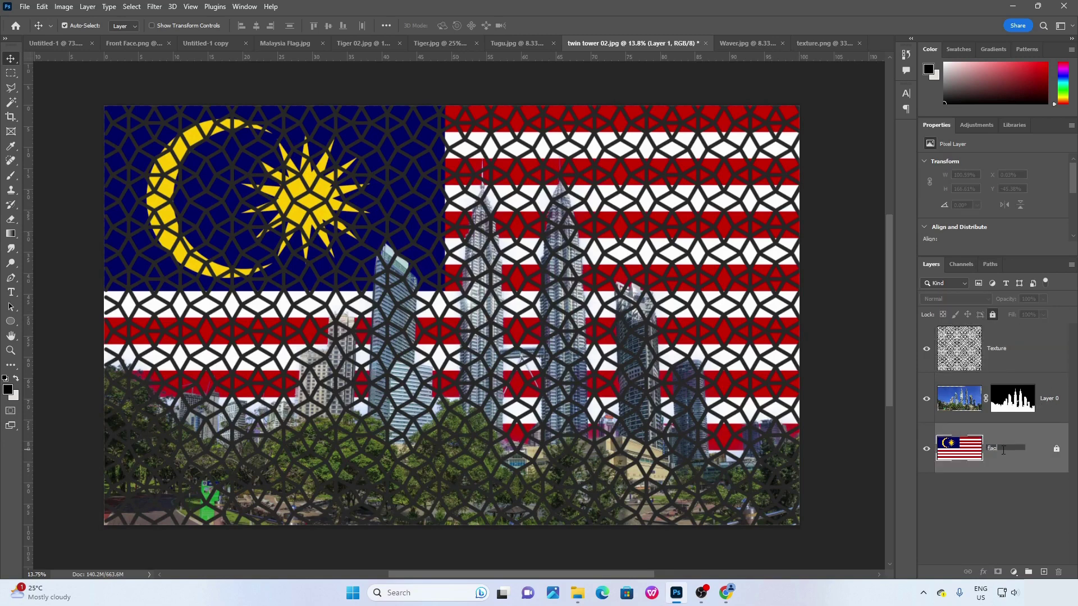
text(g)
key(Return)
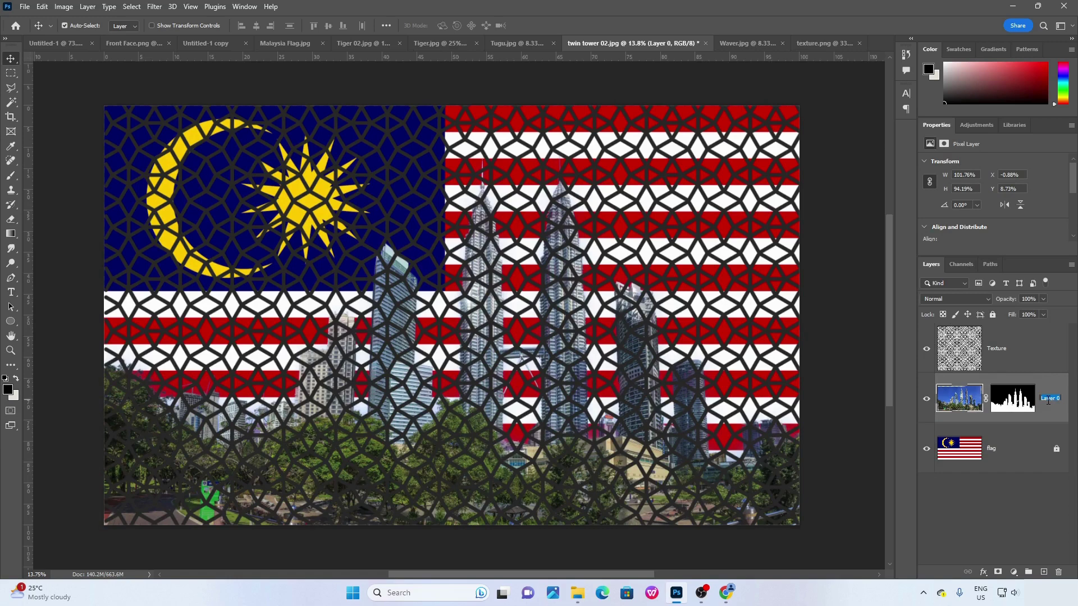
key(Return)
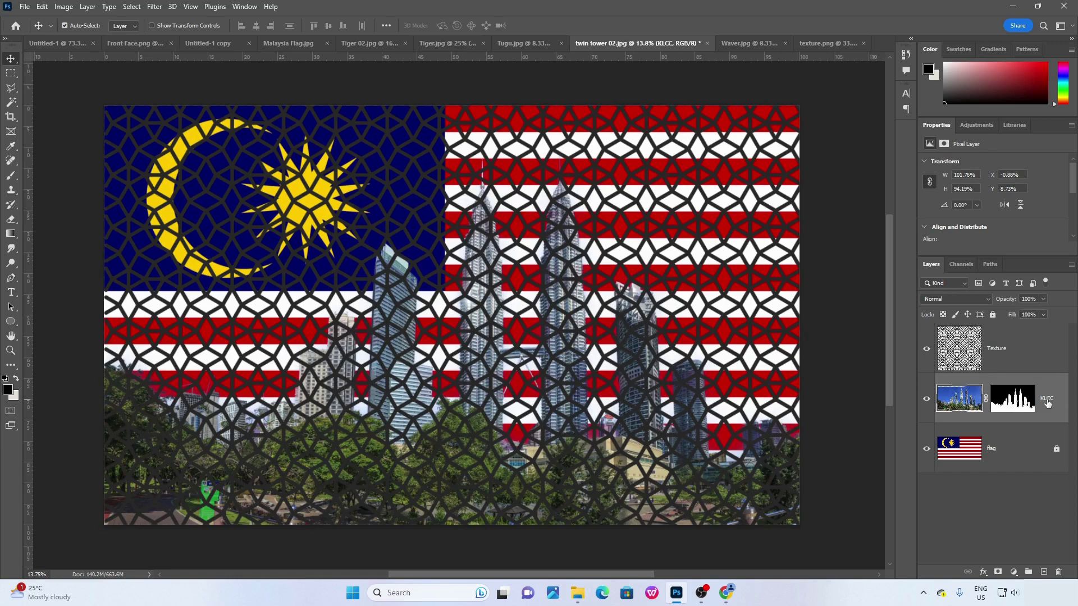
Widen the docked panel columns beside the canvas to give the layer list more room.
drag(896, 347, 850, 345)
drag(916, 338, 876, 343)
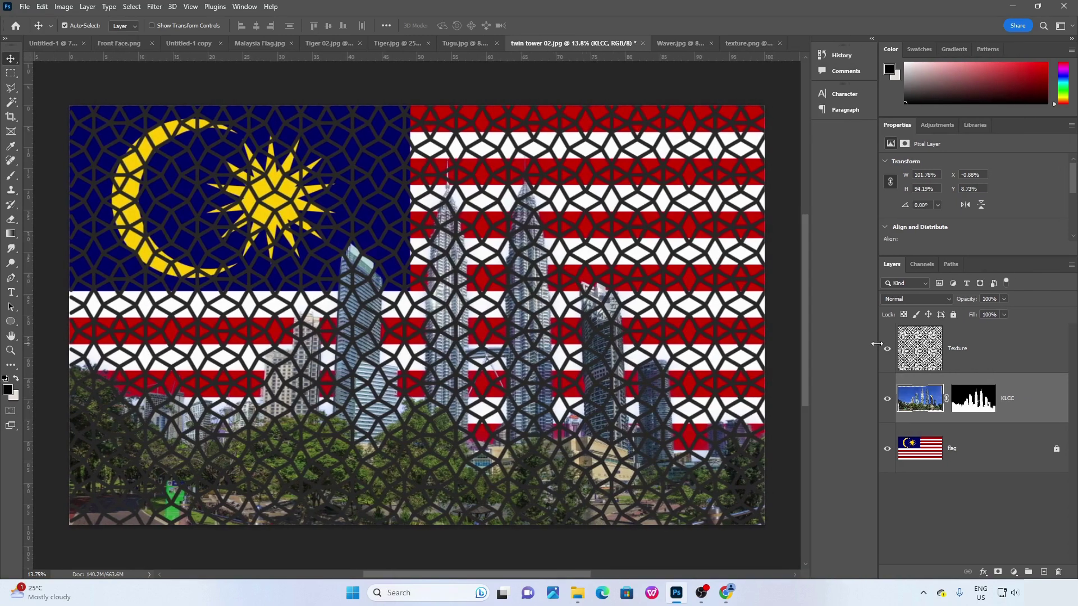
Lower the Texture layer's opacity to 71%.
click(983, 344)
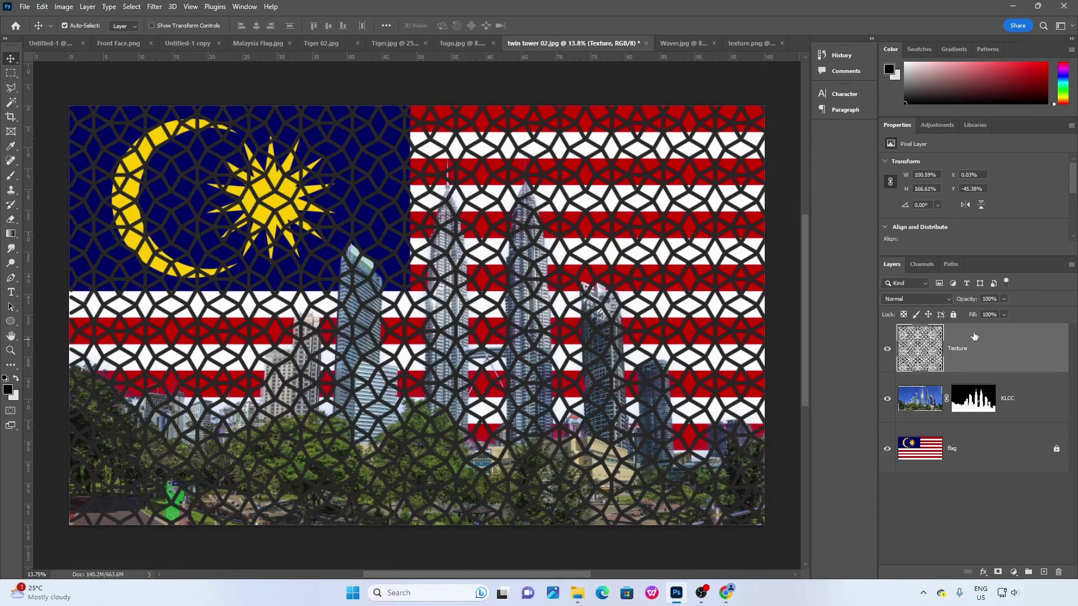
click(1003, 298)
drag(1005, 312, 981, 314)
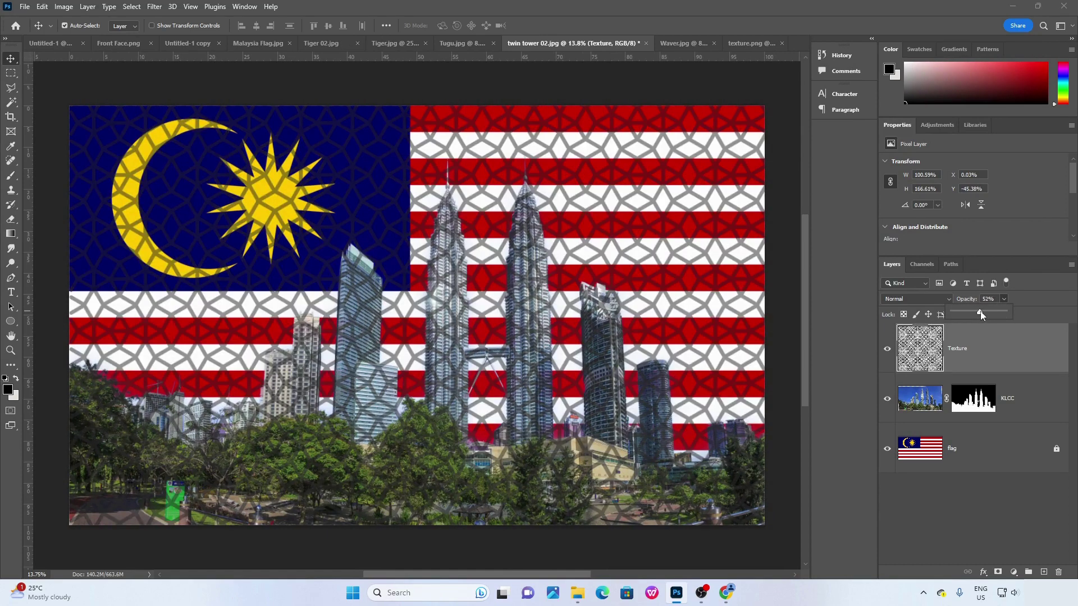
drag(986, 315, 989, 312)
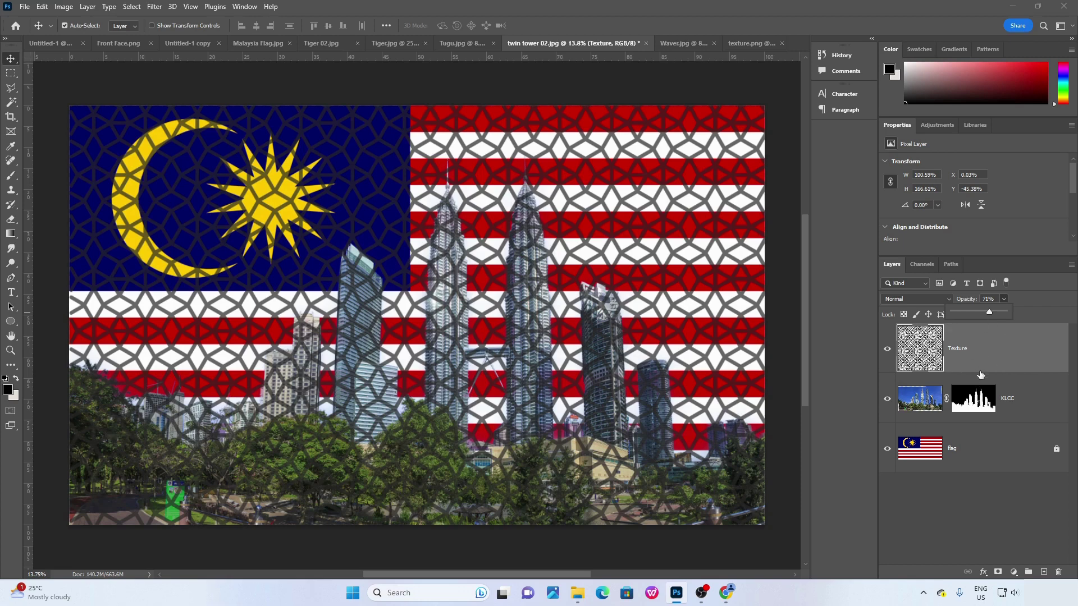
click(992, 322)
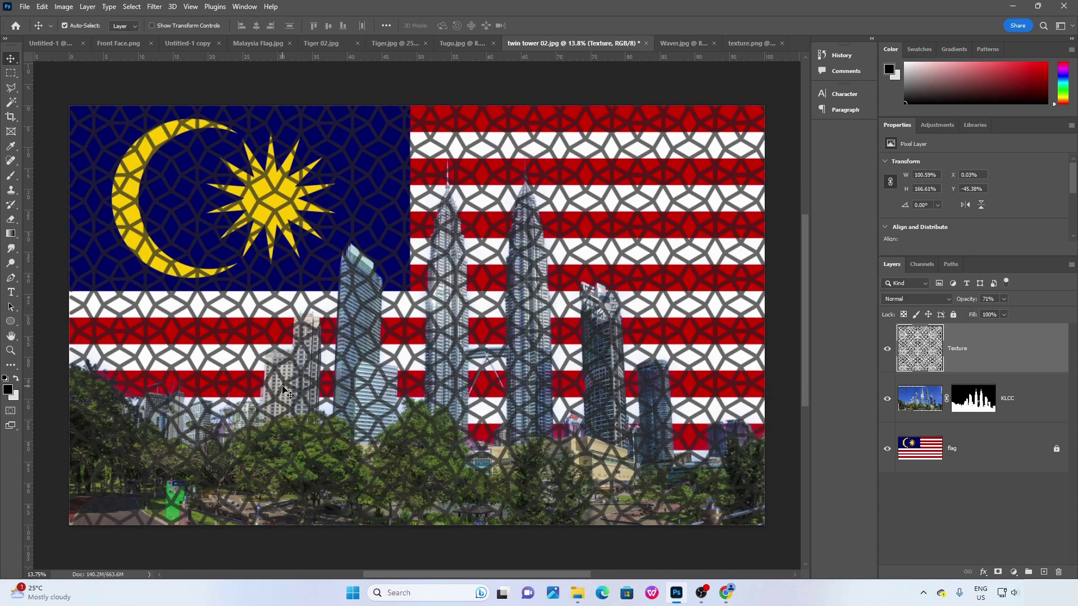
Look over the reference Hari Malaysia poster in Untitled-1 and the Front Face.png document, and return to twin tower 02.jpg.
click(34, 44)
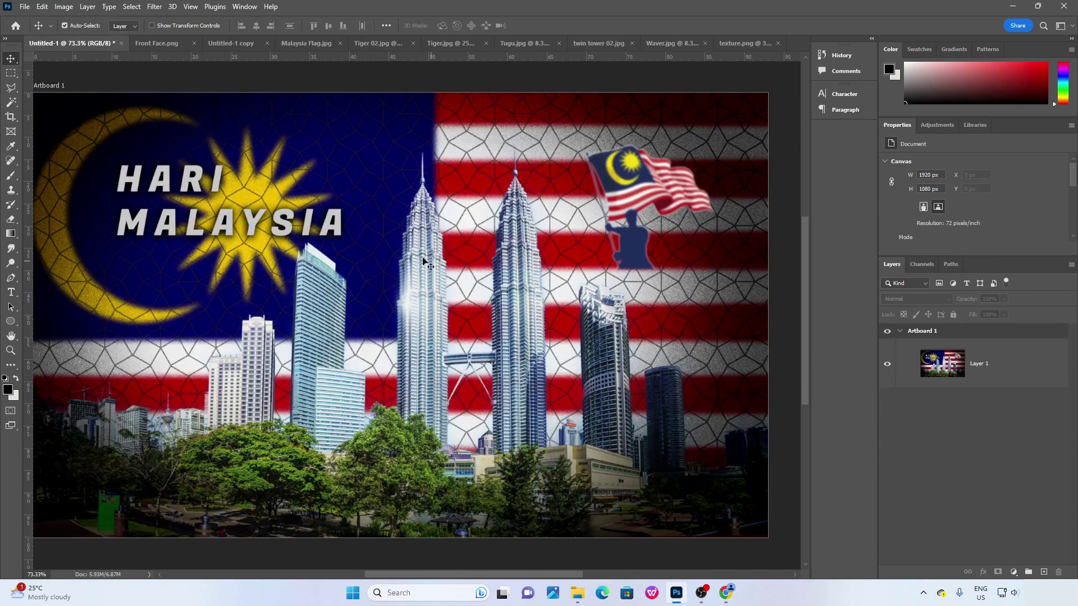
click(154, 44)
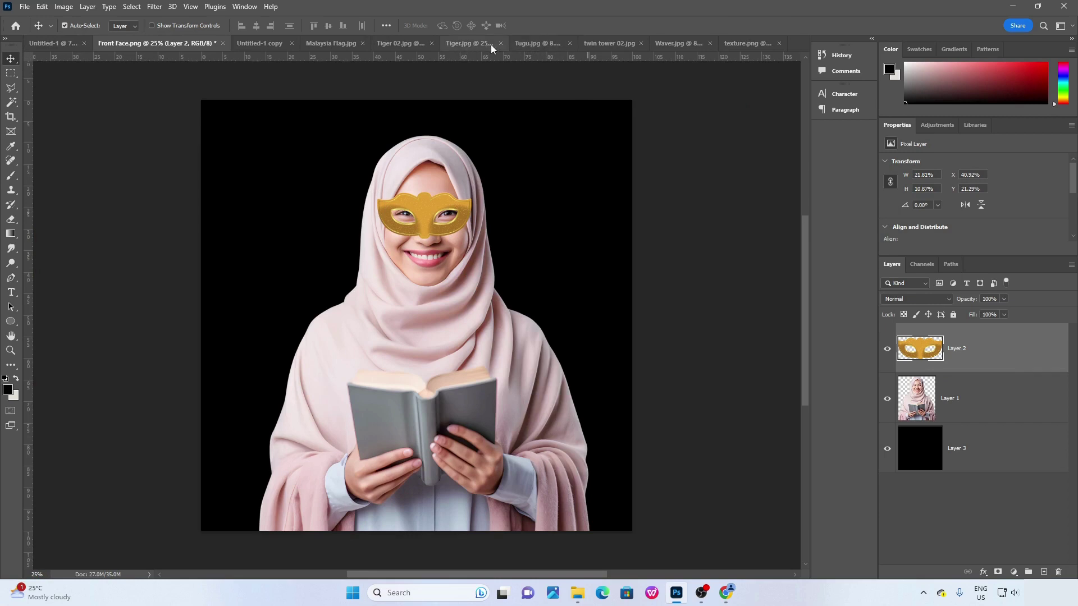
click(594, 45)
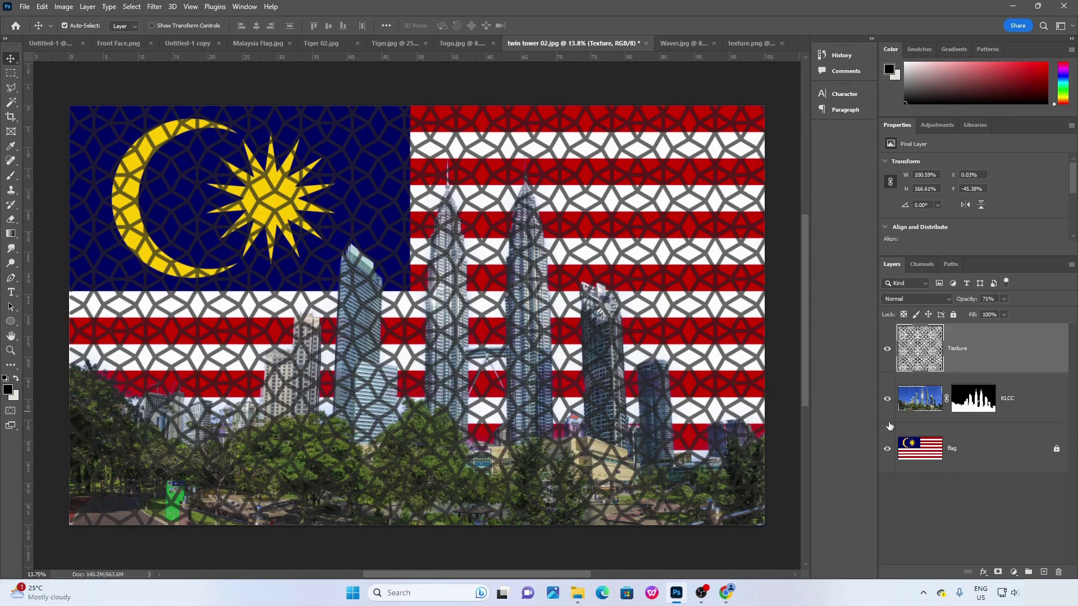
Add a white layer mask to the Texture layer and view the mask on its own.
click(977, 404)
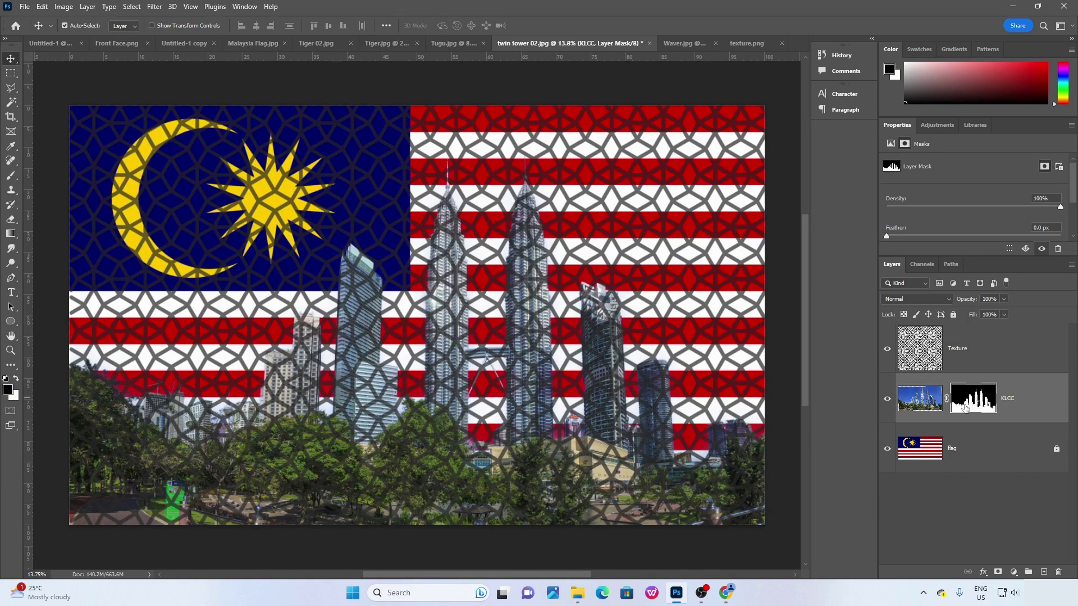
click(986, 351)
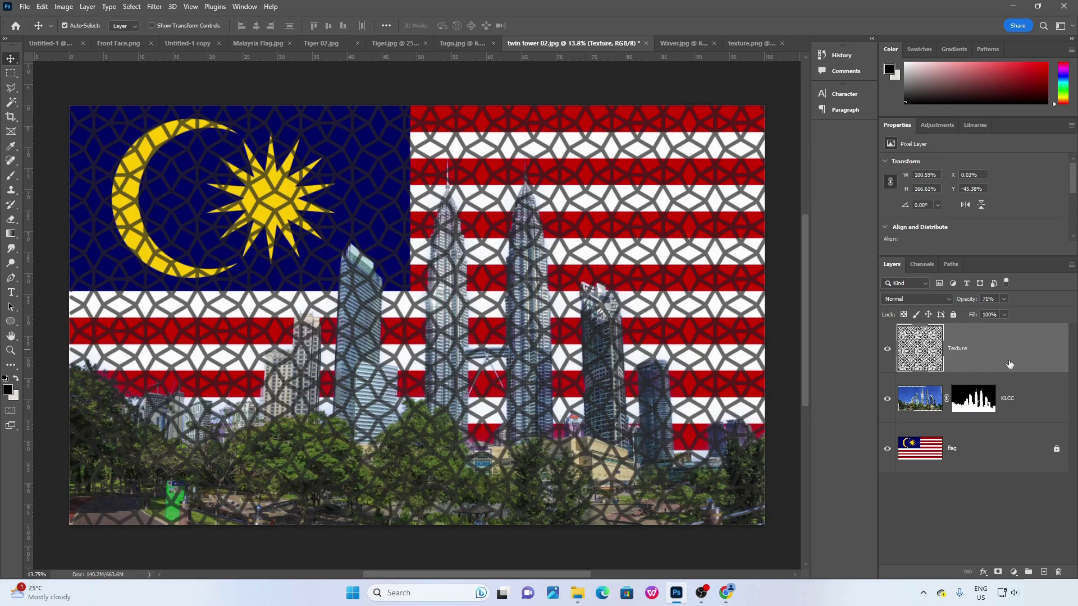
click(999, 573)
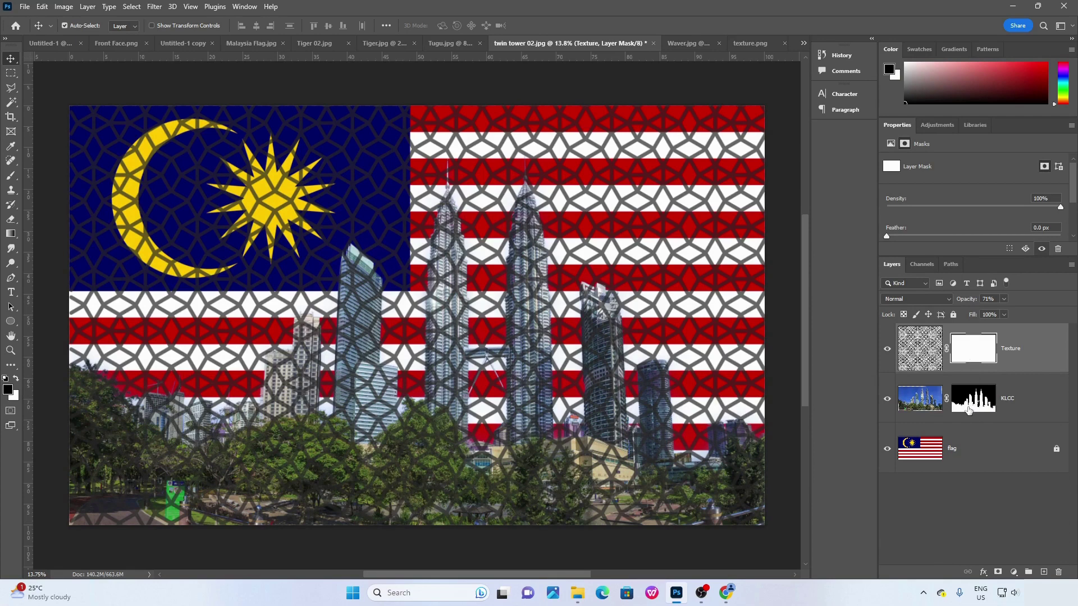
alt+click(973, 352)
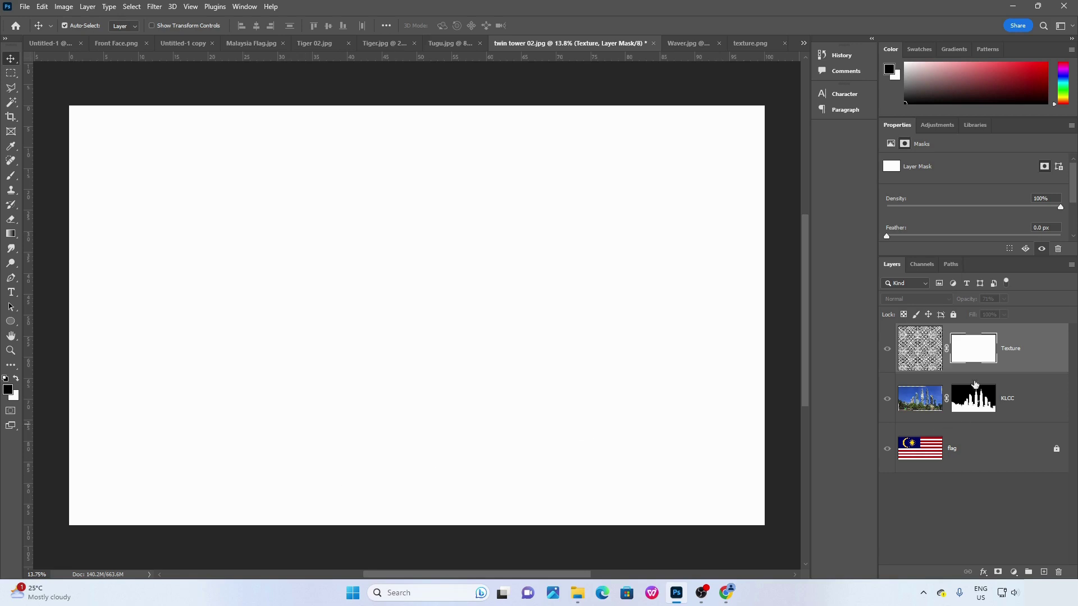
alt+click(977, 354)
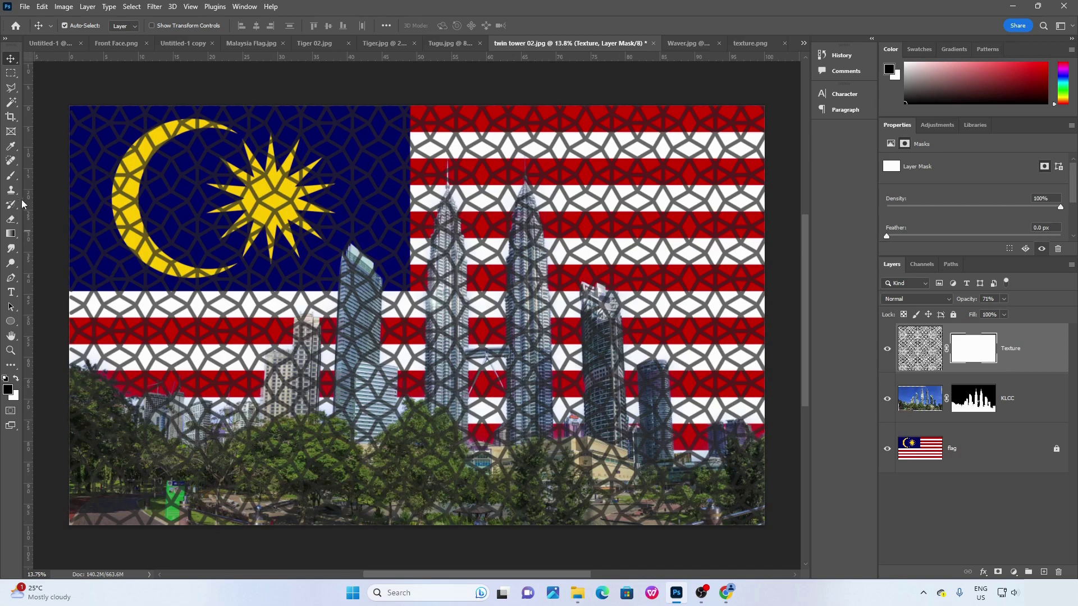
Paint two round patches black on the Texture mask with an 800 px brush, over the flag's upper-right and lower-left stripes, and inspect the mask.
click(11, 175)
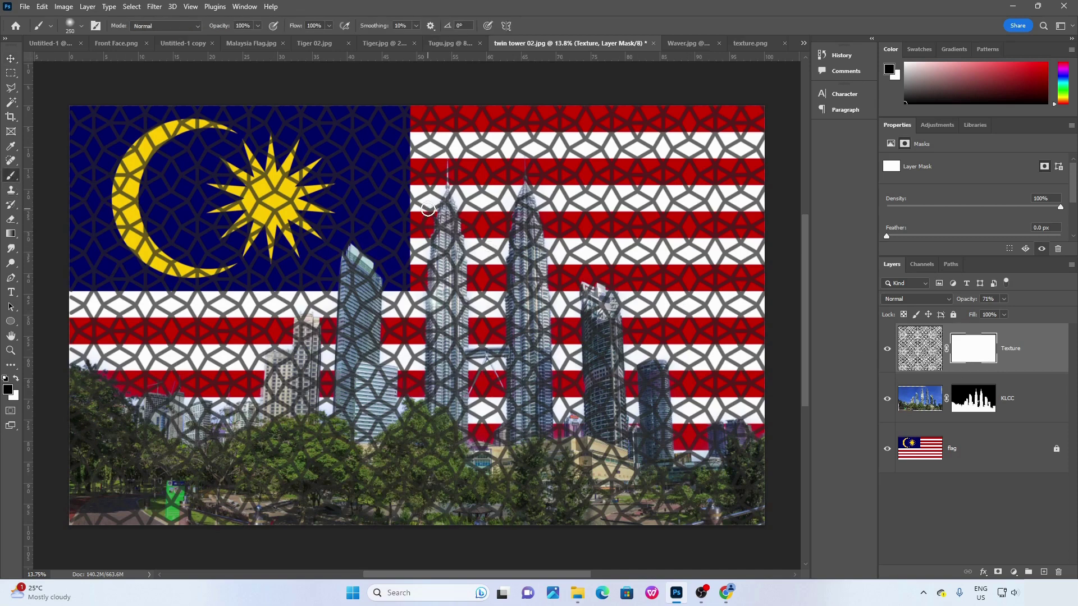
key(bracketright)
key(bracketright)
key(bracketright)
key(bracketright)
key(bracketright)
key(bracketright)
key(bracketright)
mouse_move(666, 171)
mouse_down()
mouse_move(642, 179)
mouse_move(666, 214)
mouse_move(680, 173)
mouse_move(621, 227)
mouse_move(692, 210)
mouse_move(639, 161)
mouse_move(606, 221)
mouse_move(693, 238)
mouse_move(666, 169)
mouse_move(609, 203)
mouse_move(673, 225)
mouse_move(637, 159)
mouse_move(616, 215)
mouse_up()
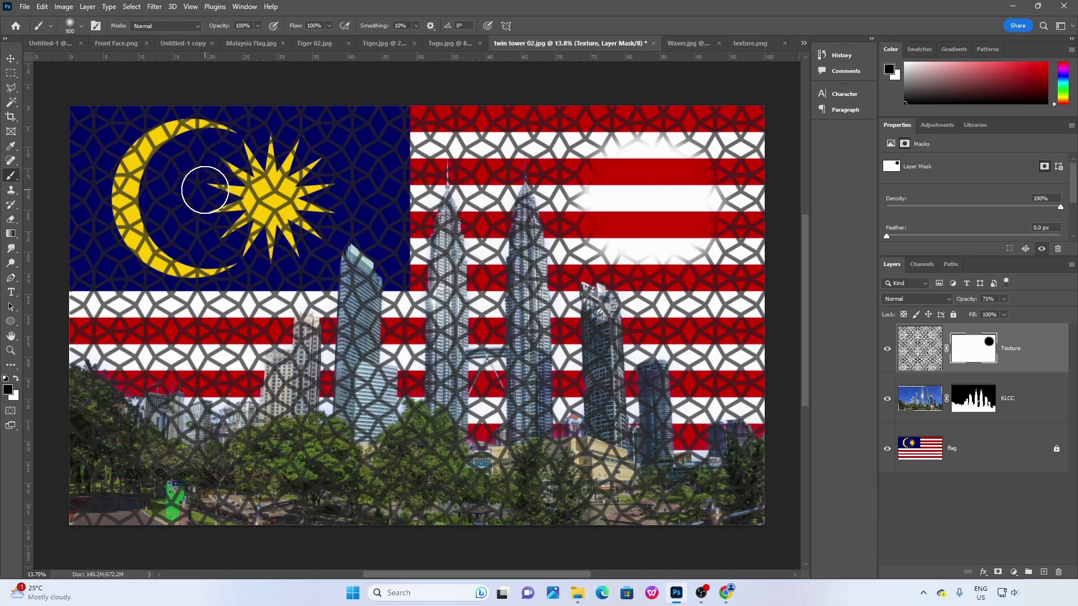
mouse_move(202, 185)
mouse_down()
mouse_move(171, 182)
mouse_move(200, 229)
mouse_move(152, 190)
mouse_up()
key(ctrl+z)
mouse_move(162, 365)
mouse_down()
mouse_move(202, 357)
mouse_move(187, 326)
mouse_move(163, 372)
mouse_move(220, 349)
mouse_move(179, 313)
mouse_move(143, 354)
mouse_move(192, 376)
mouse_move(185, 333)
mouse_up()
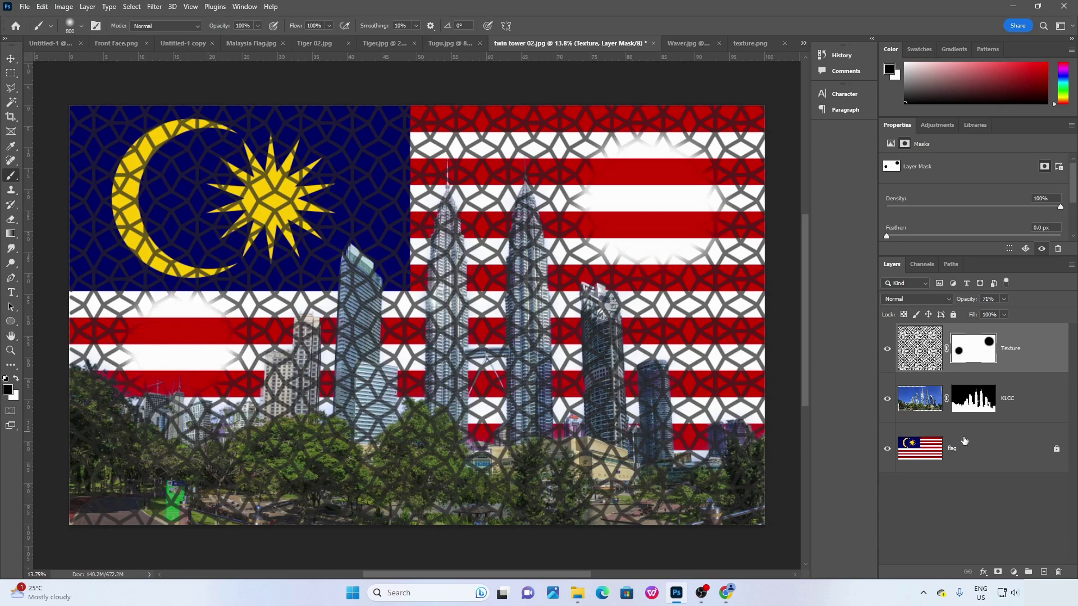
alt+click(969, 356)
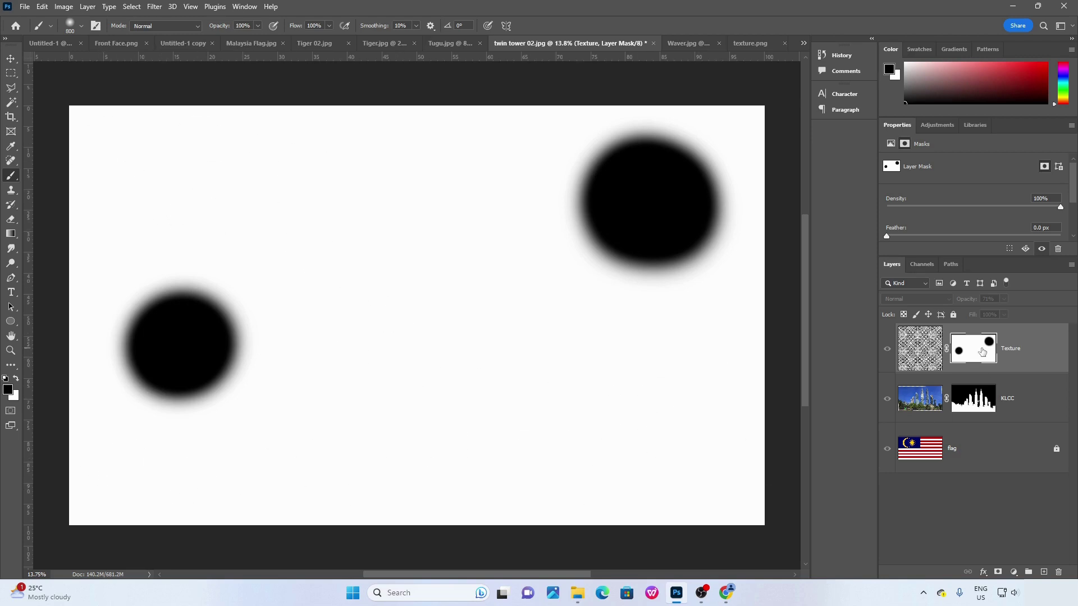
alt+click(982, 351)
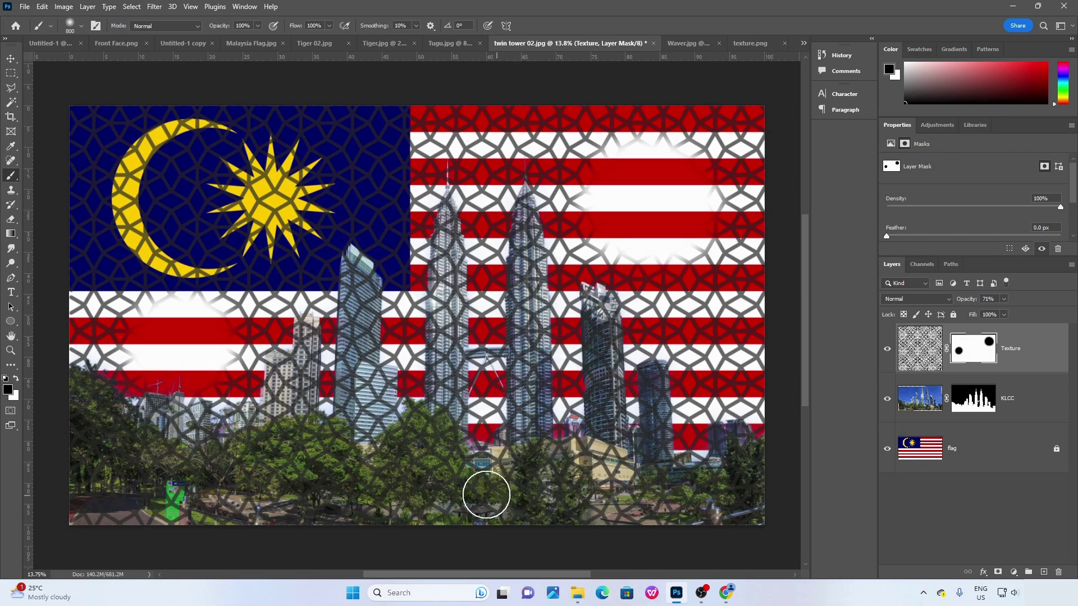
Paint black on the Texture mask over the twin towers, neighbouring buildings and trees, reducing the brush to 250 px for narrower areas.
mouse_move(376, 457)
mouse_down()
mouse_move(353, 361)
mouse_move(362, 440)
mouse_move(425, 467)
mouse_move(429, 384)
mouse_move(439, 410)
mouse_move(440, 396)
mouse_move(421, 499)
mouse_move(523, 490)
mouse_move(534, 458)
mouse_move(529, 208)
mouse_move(524, 425)
mouse_move(464, 336)
mouse_move(431, 242)
mouse_move(447, 234)
mouse_move(448, 457)
mouse_move(641, 497)
mouse_move(603, 337)
mouse_move(610, 442)
mouse_move(605, 374)
mouse_move(590, 465)
mouse_move(587, 455)
mouse_move(547, 463)
mouse_move(532, 378)
mouse_up()
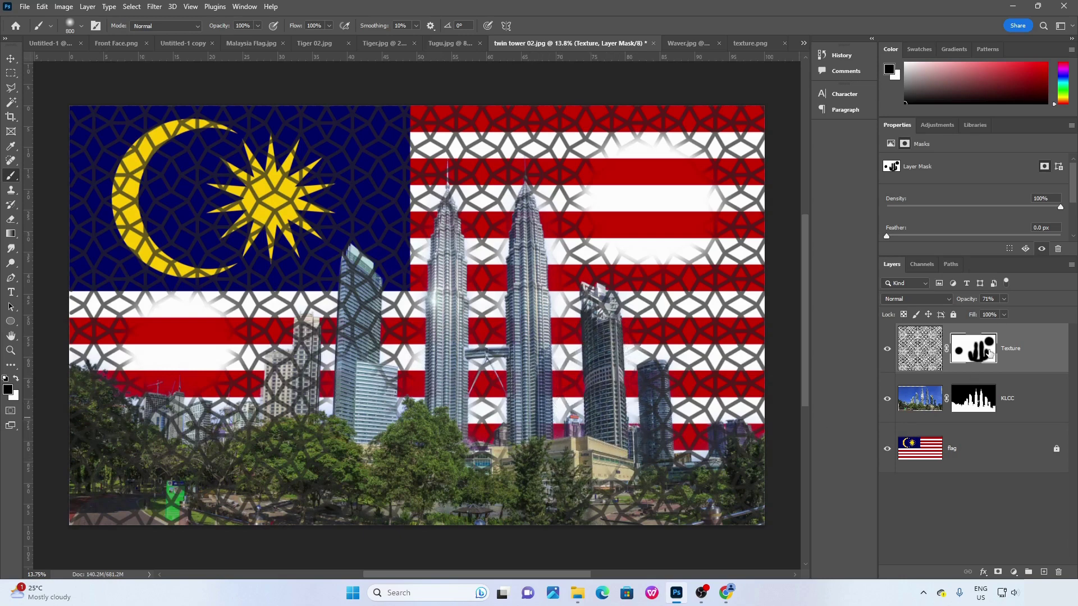
mouse_move(478, 334)
mouse_down()
mouse_move(456, 286)
mouse_move(453, 216)
mouse_up()
key(bracketleft)
key(bracketleft)
key(bracketleft)
key(bracketleft)
key(bracketleft)
key(bracketleft)
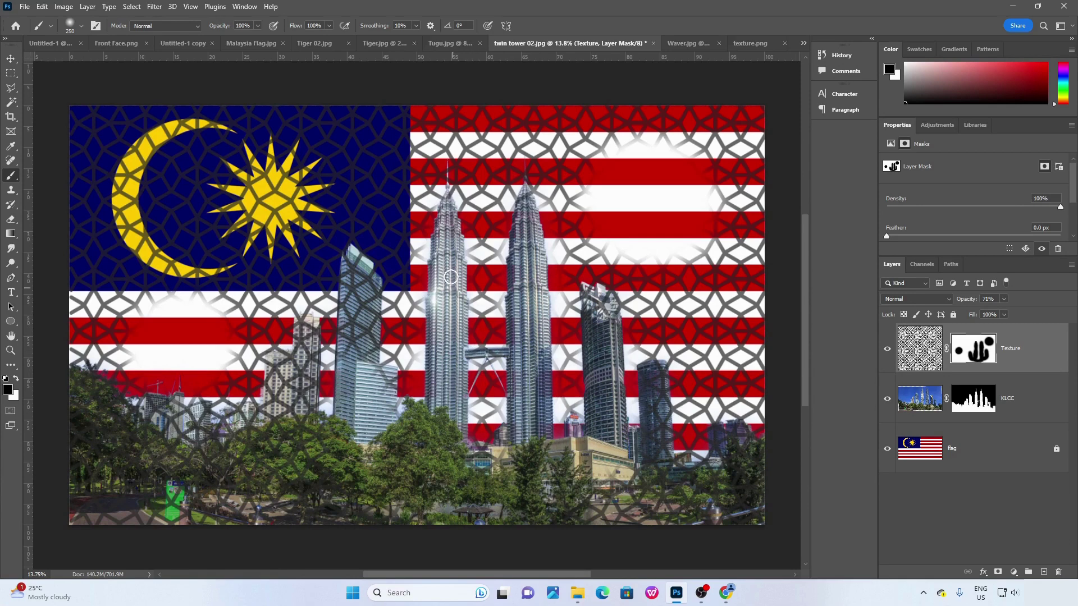
alt+click(984, 356)
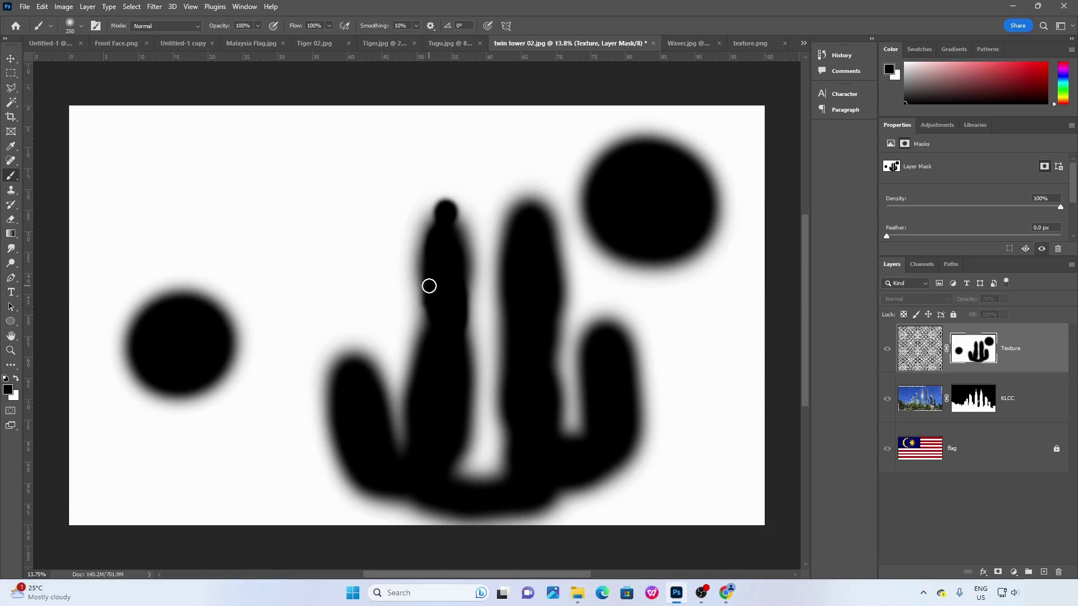
alt+click(981, 352)
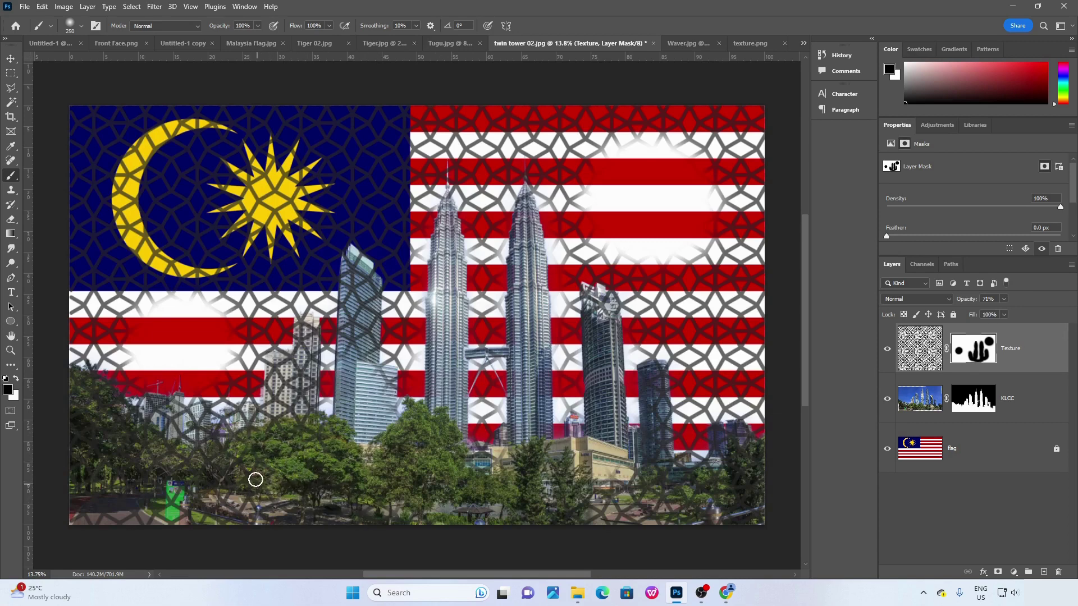
mouse_move(277, 397)
mouse_down()
mouse_move(306, 343)
mouse_move(304, 354)
mouse_move(302, 335)
mouse_move(310, 349)
mouse_move(303, 323)
mouse_move(314, 327)
mouse_move(310, 396)
mouse_move(293, 420)
mouse_move(299, 376)
mouse_up()
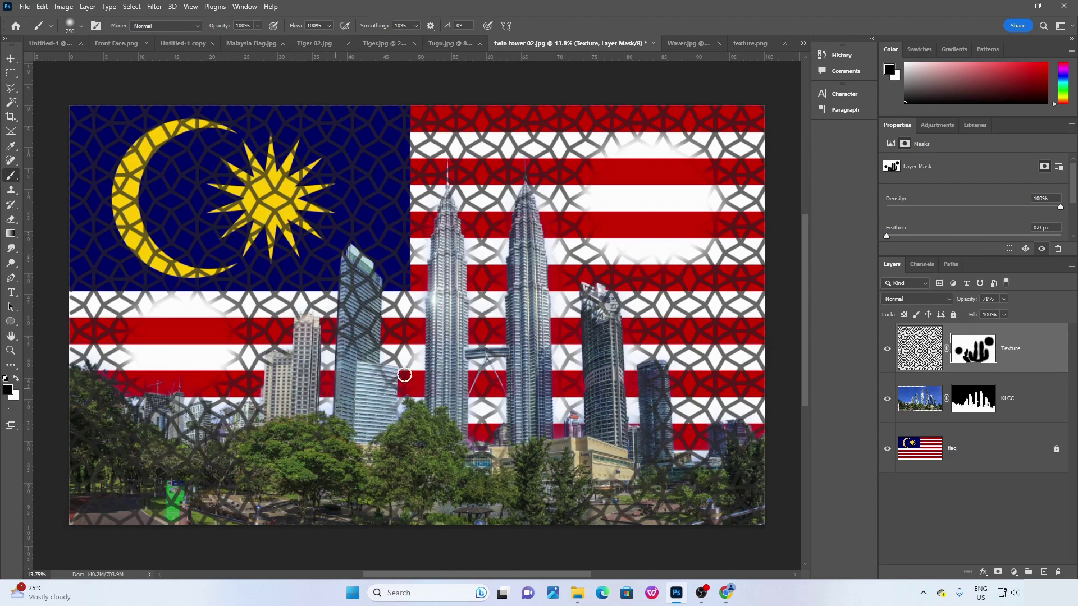
Clear the painted areas from the Texture mask by filling it with white, trying the Paint Bucket on the black tower area first.
alt+click(974, 352)
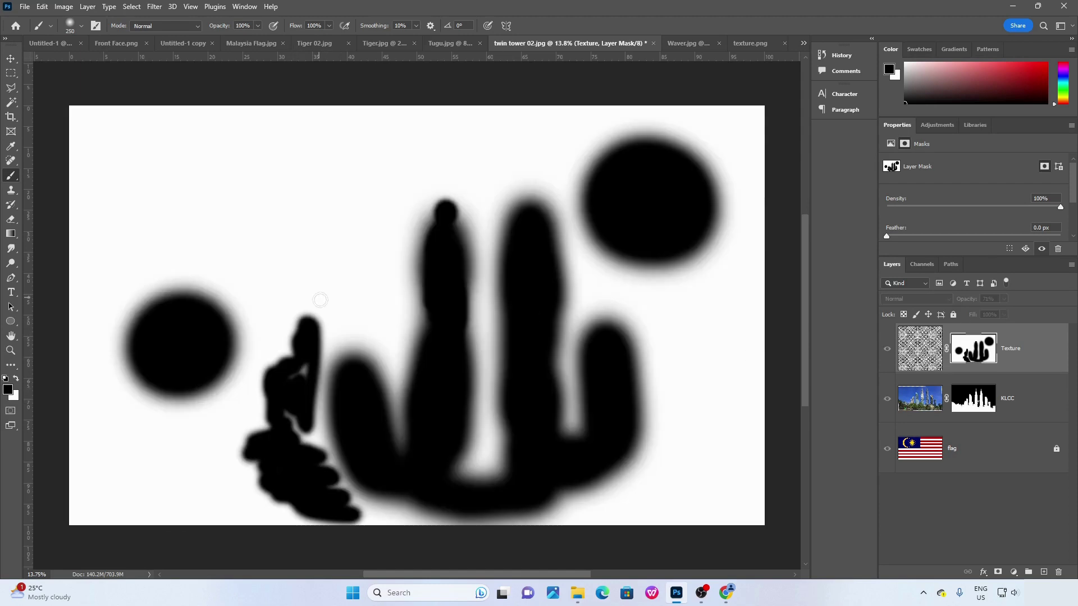
key(x)
click(11, 237)
right_click(11, 242)
click(48, 245)
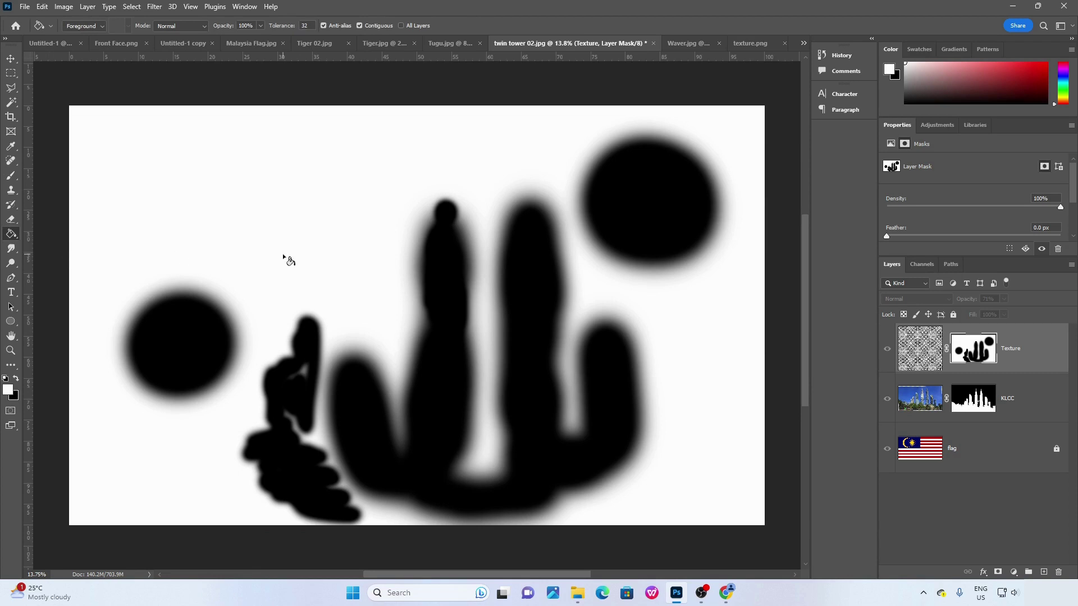
click(450, 303)
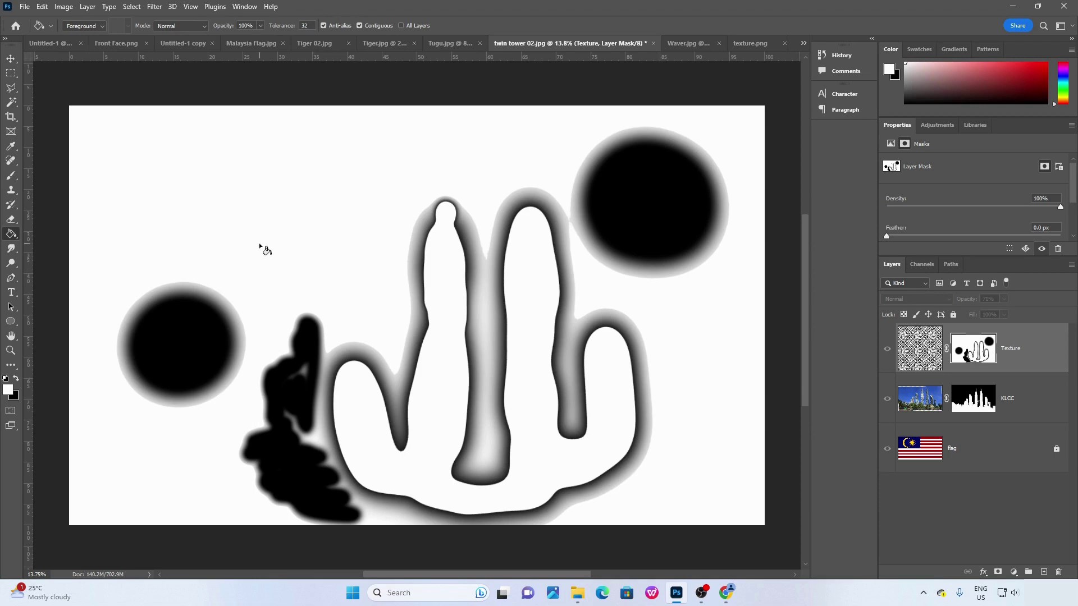
key(alt+BackSpace)
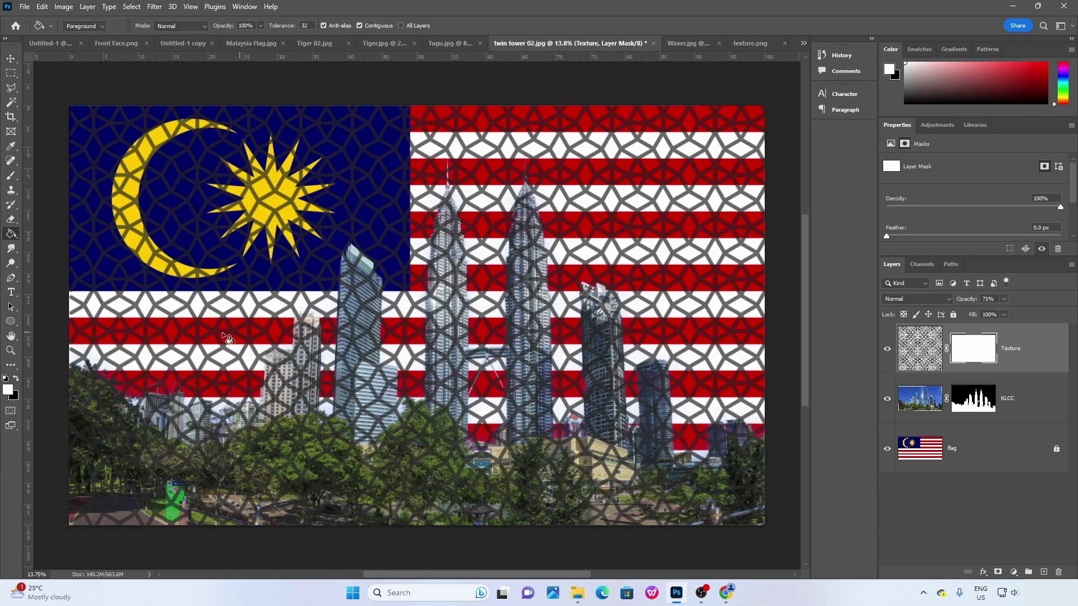
Replace the Texture layer's mask with a copy of the KLCC skyline mask.
click(11, 59)
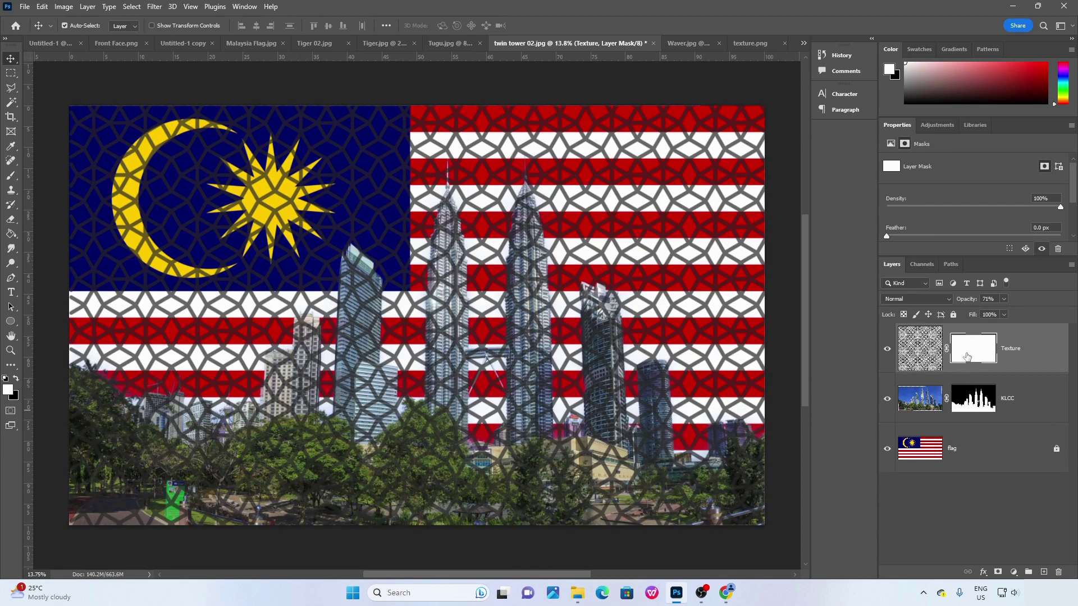
click(968, 406)
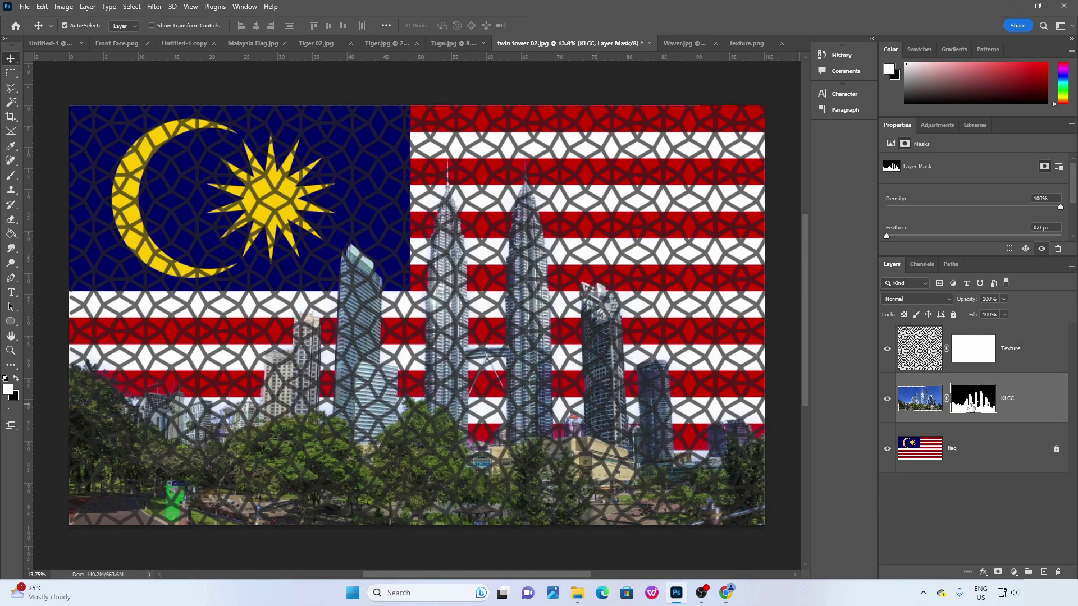
drag(970, 407, 976, 353)
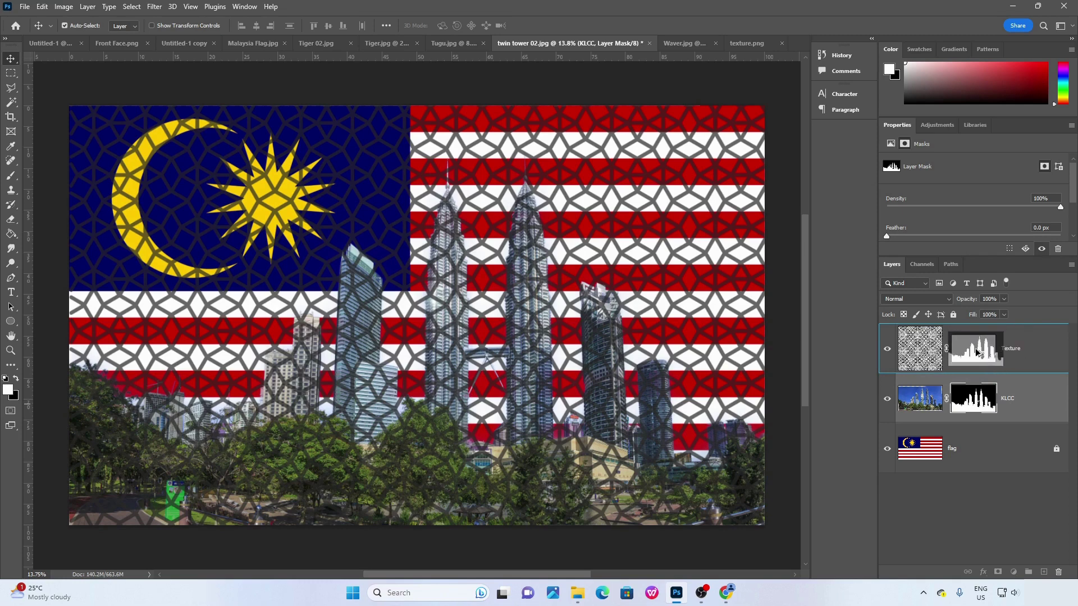
drag(977, 352, 977, 353)
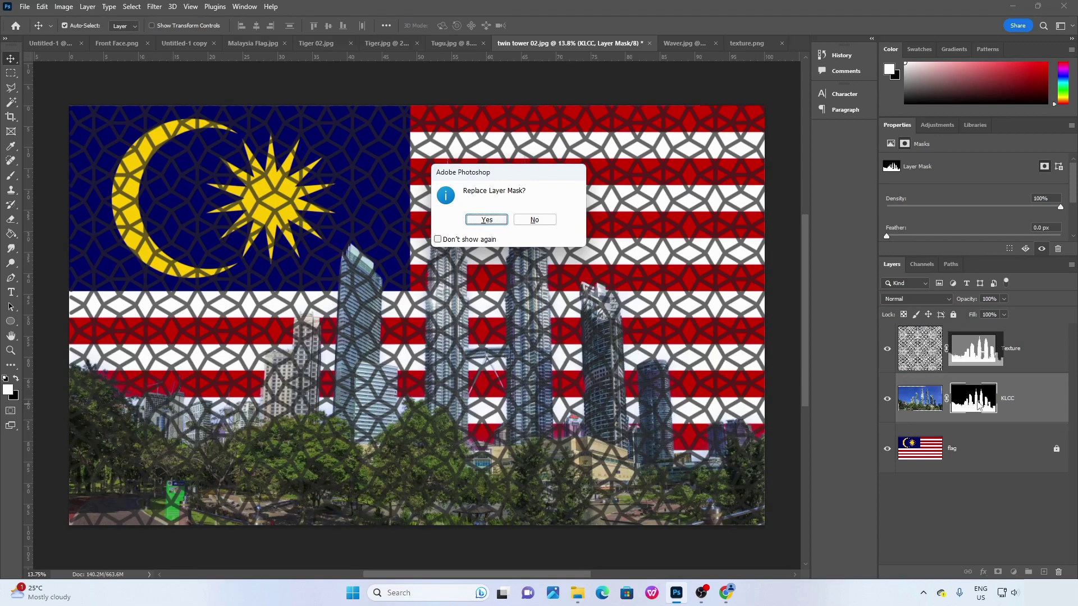
click(486, 221)
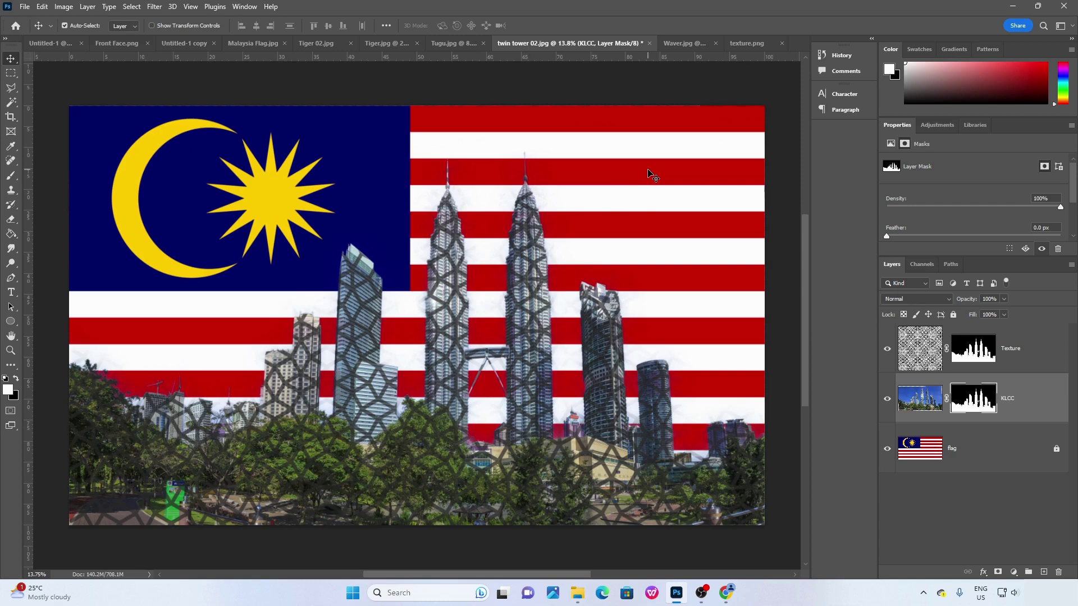
Invert the Texture layer's mask so that the pattern covers only the flag behind the skyline.
click(975, 354)
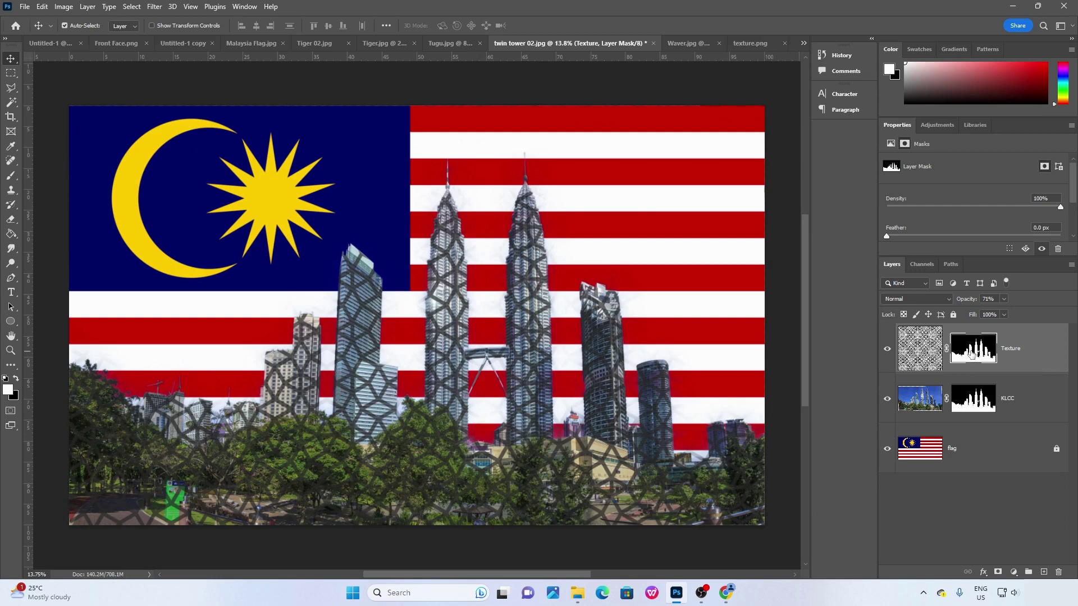
key(ctrl)
key(ctrl+i)
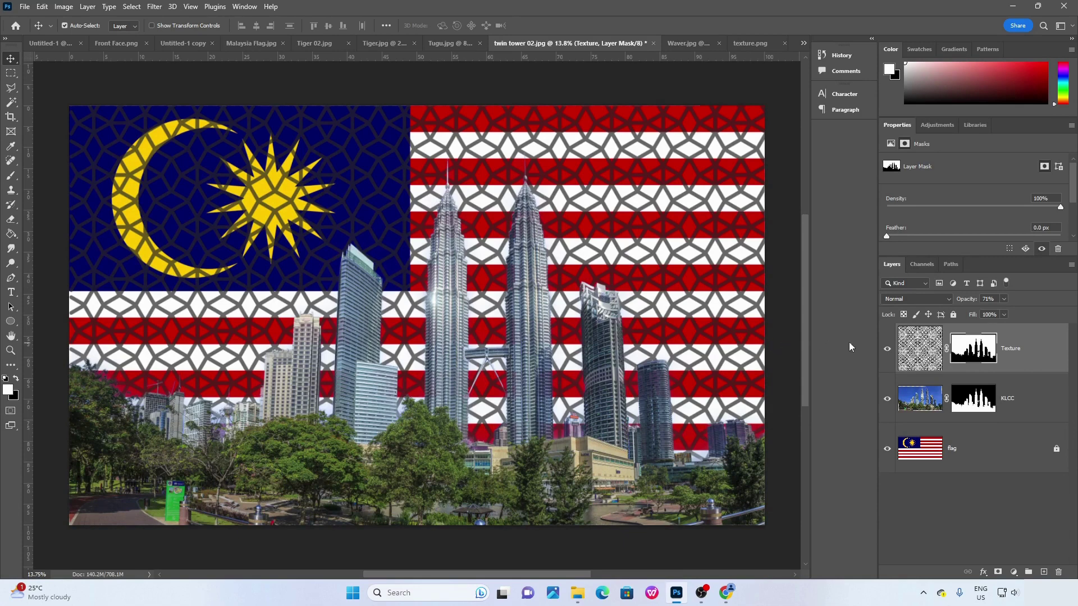
Disable the Texture and KLCC layer masks to view both layers unmasked.
shift+click(971, 359)
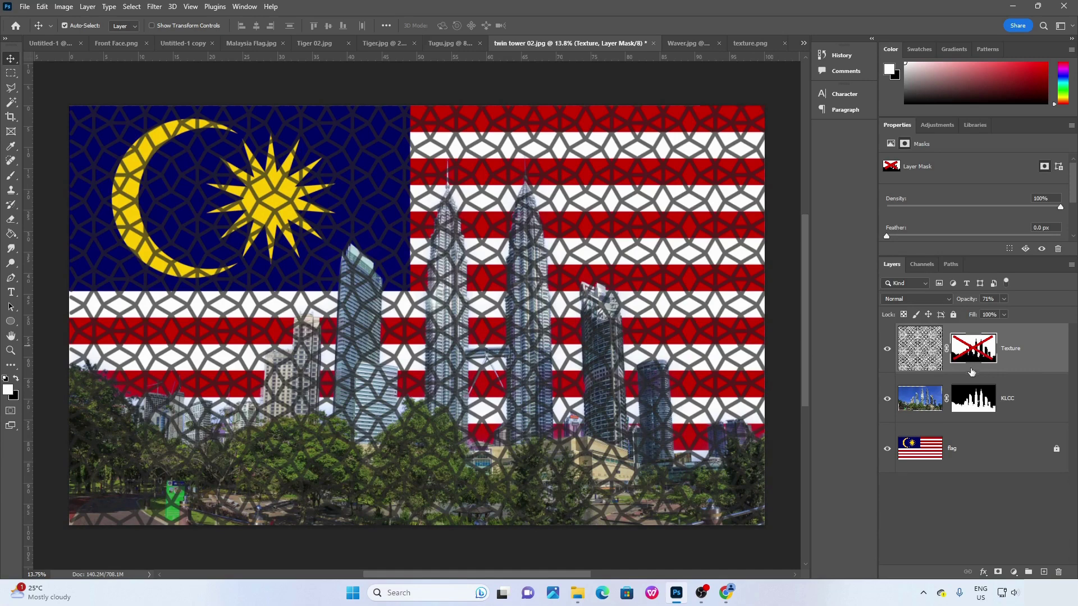
shift+click(974, 404)
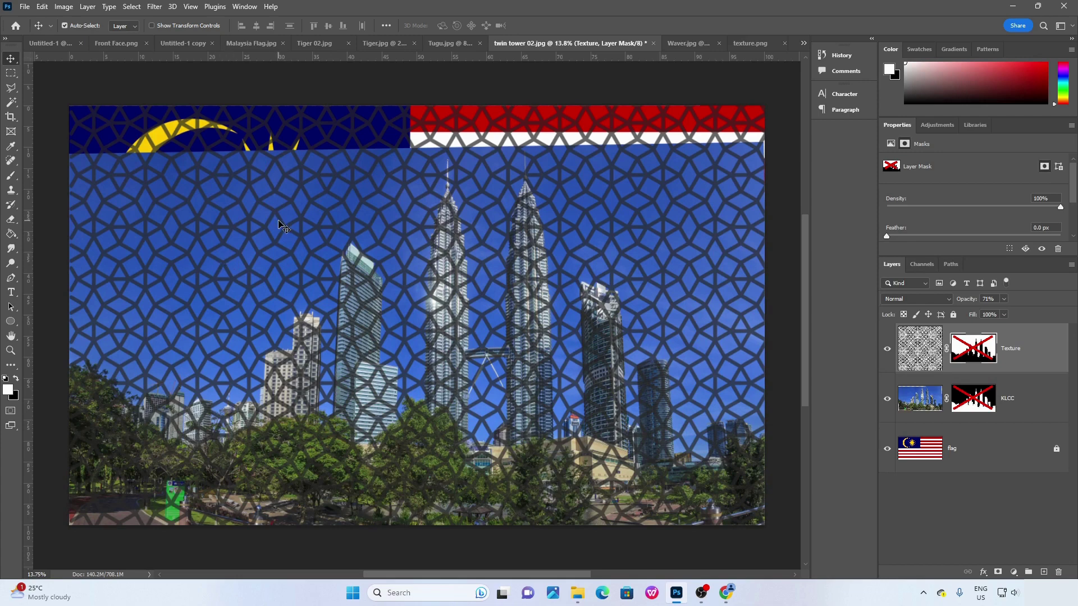
Re-enable the KLCC and Texture layer masks, toggling them off and on once more to compare the masked and unmasked composite.
shift+click(976, 399)
shift+click(976, 350)
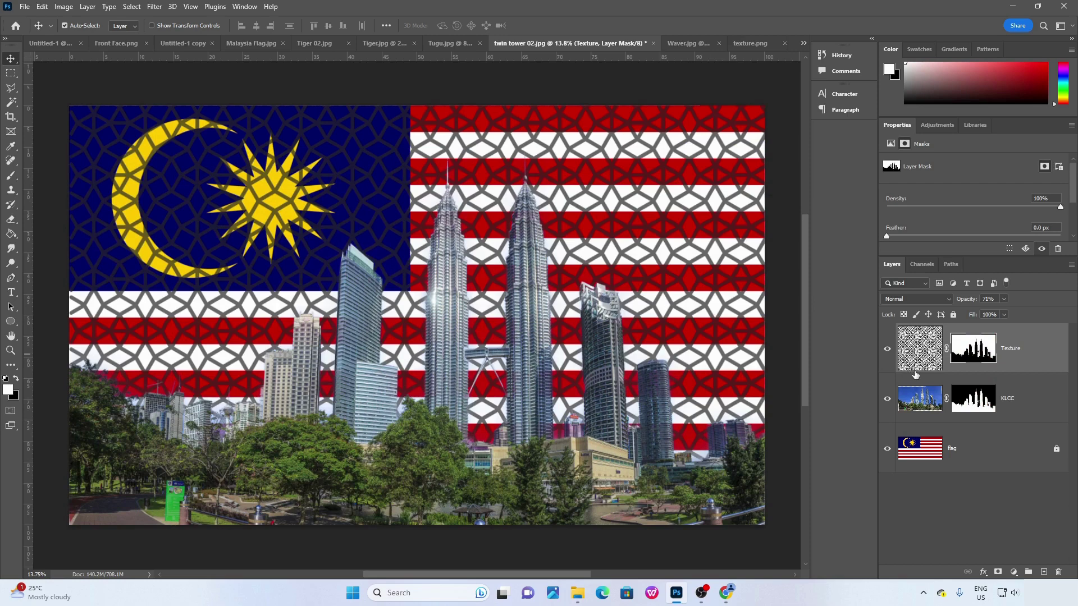
shift+click(977, 342)
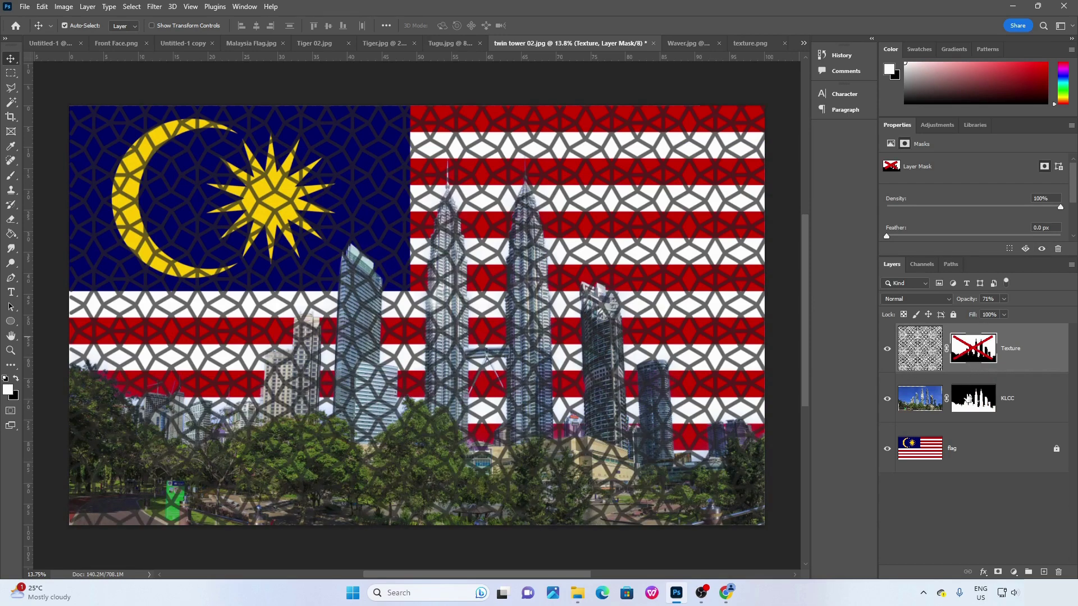
shift+click(969, 403)
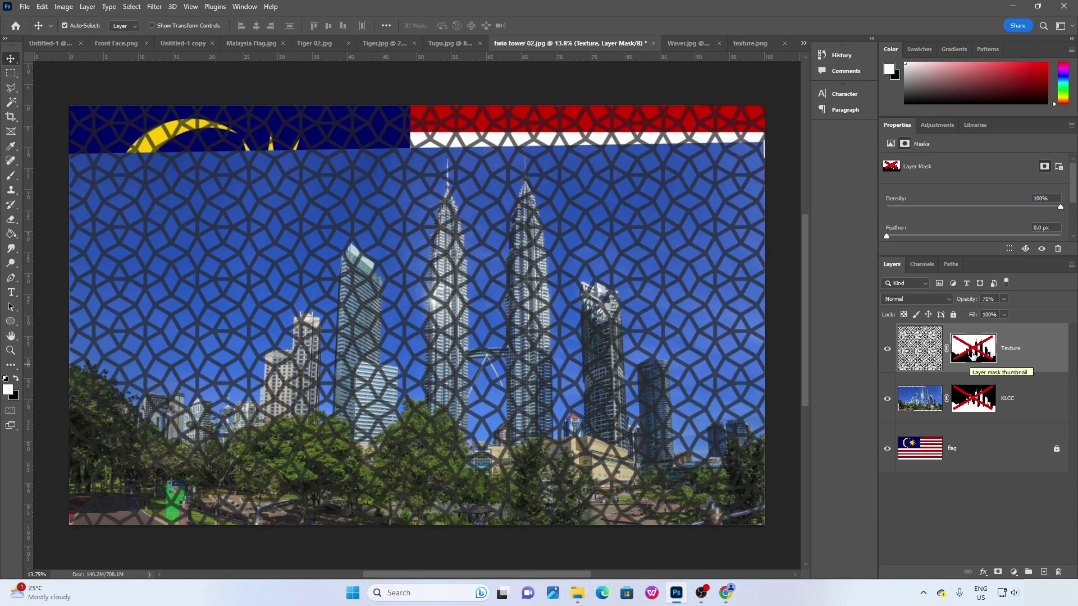
click(970, 402)
shift+click(970, 402)
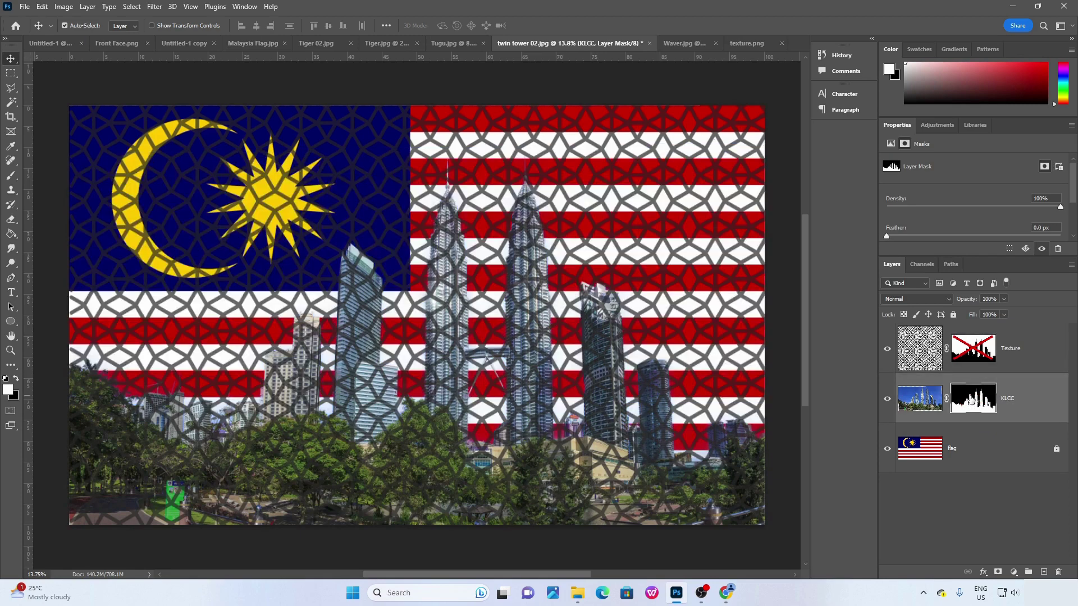
shift+click(974, 351)
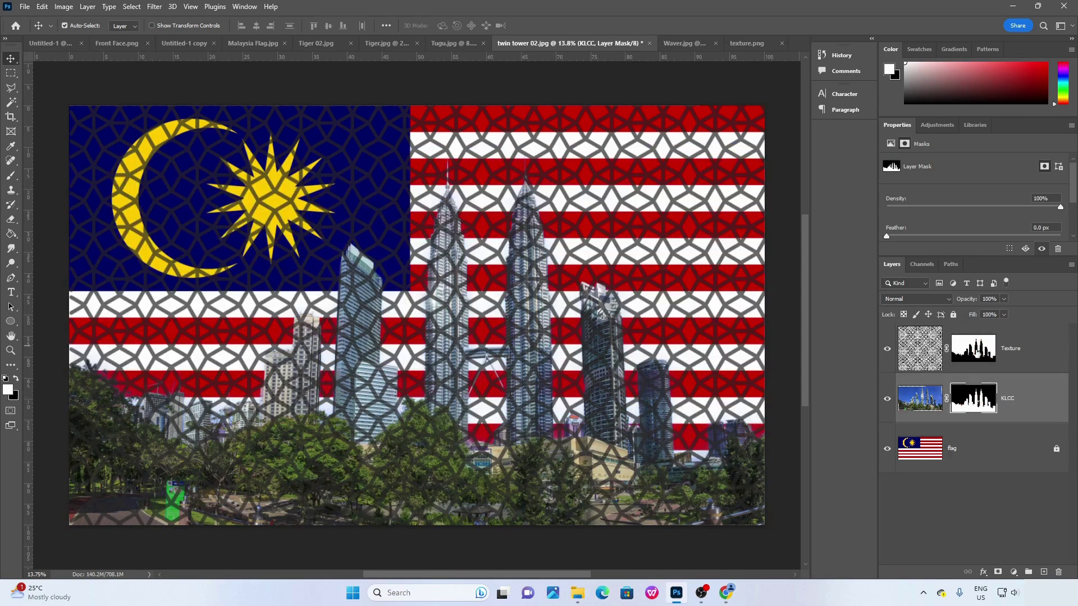
Disable and re-enable the KLCC mask and the Texture mask in turn to examine what each one hides.
shift+click(972, 403)
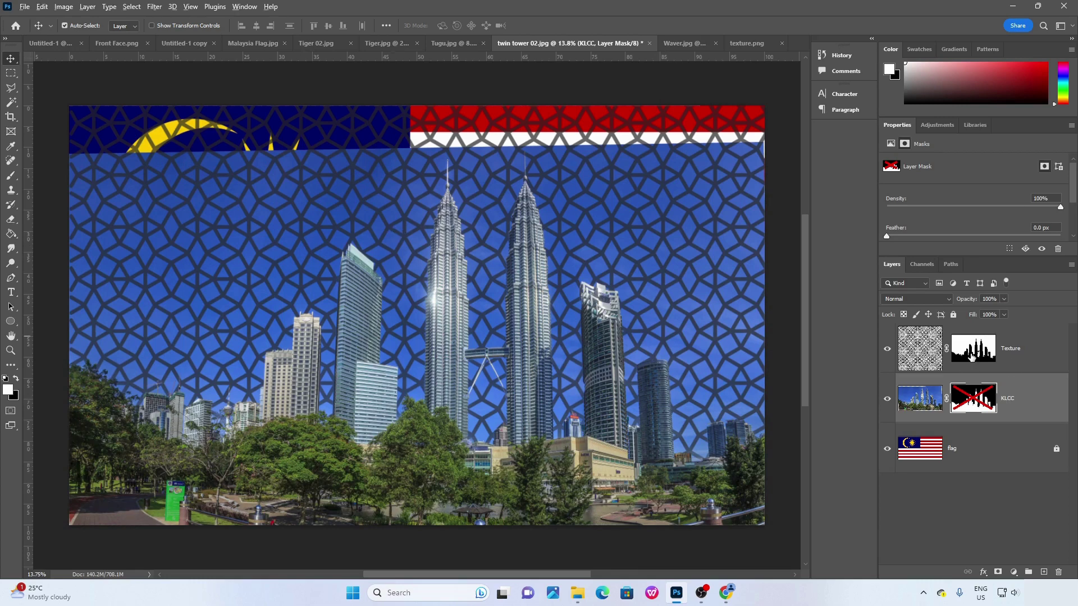
drag(971, 355, 973, 400)
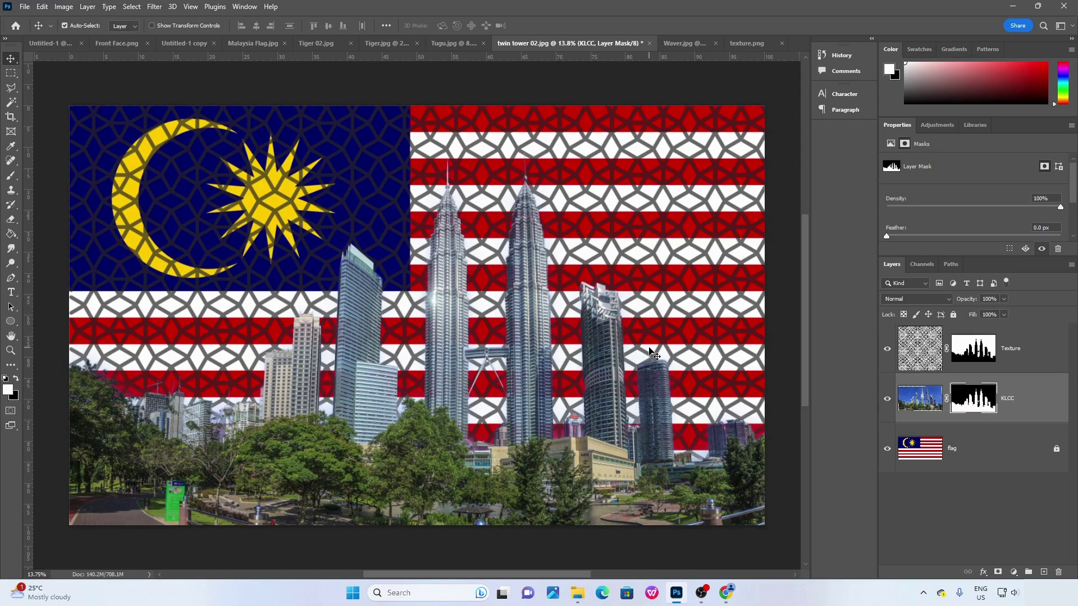
shift+click(974, 408)
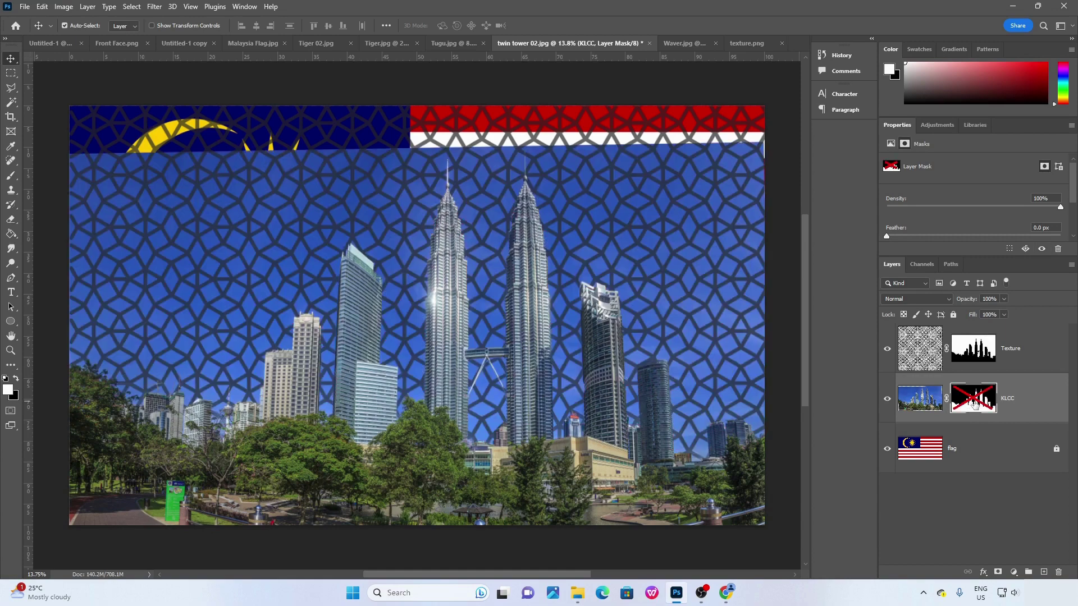
shift+click(973, 404)
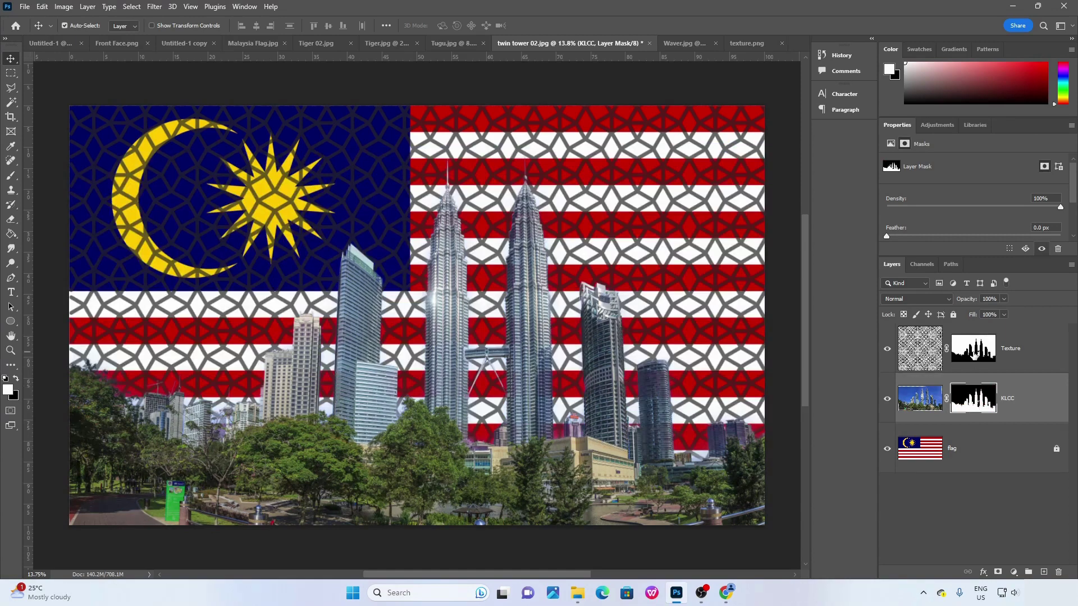
shift+click(974, 353)
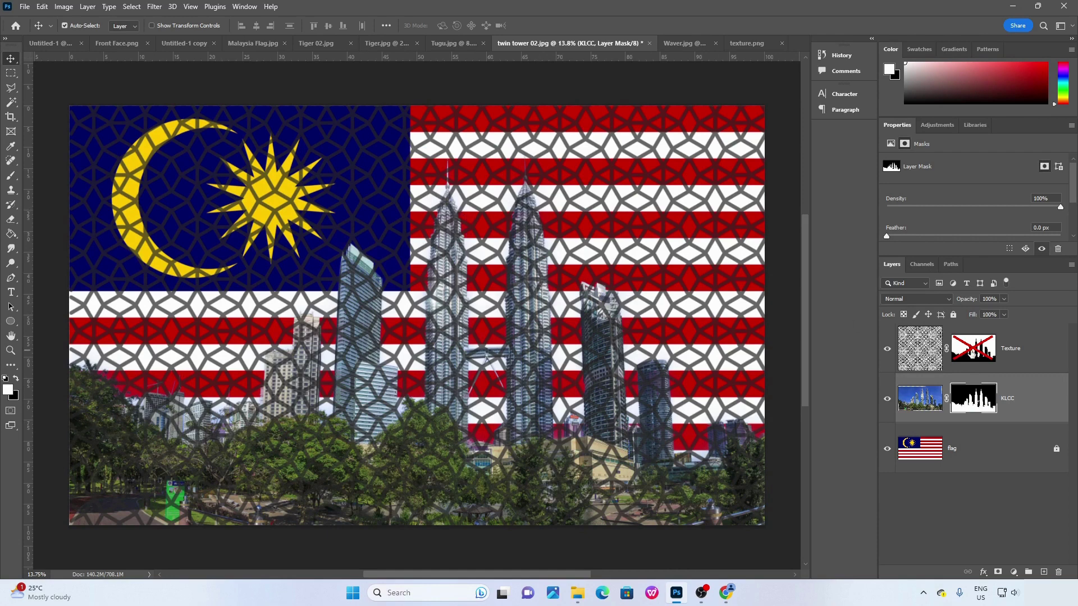
shift+click(972, 353)
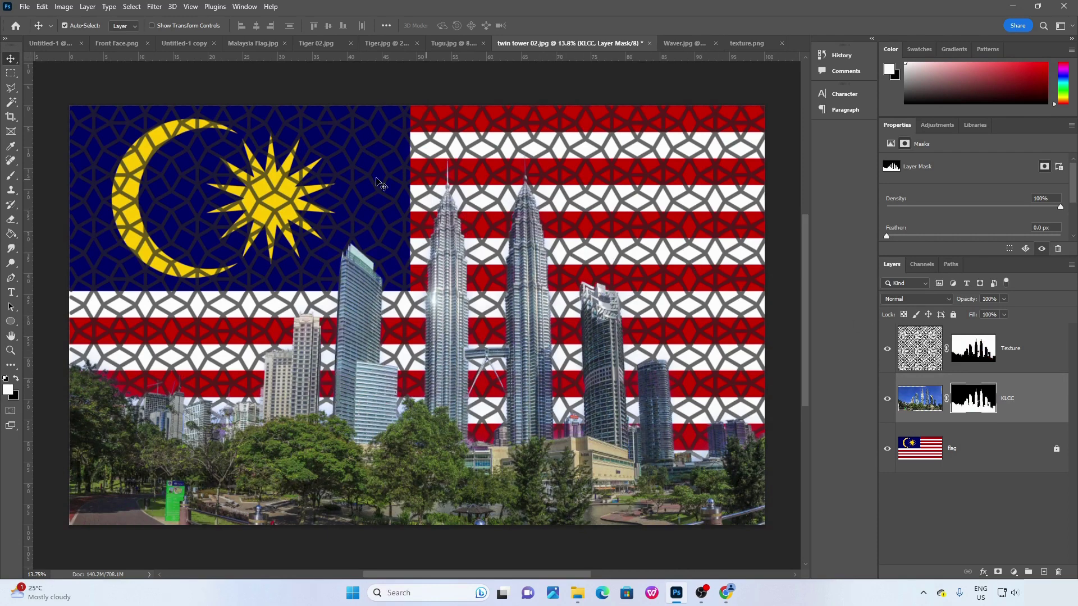
Review the finished Hari Malaysia reference poster and the Tugu image, and return to the twin tower document.
click(40, 44)
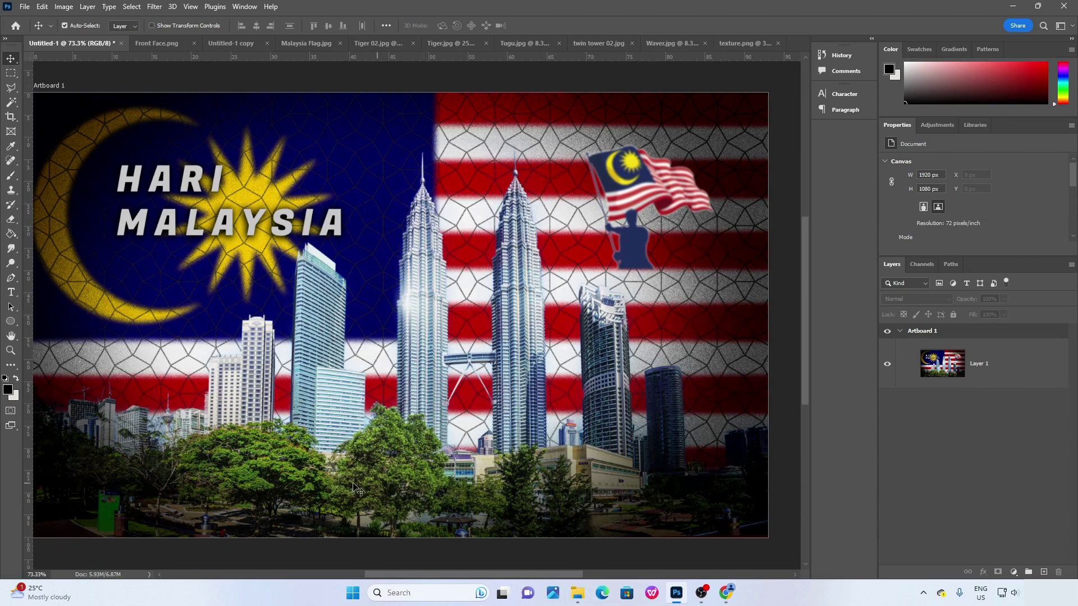
click(517, 42)
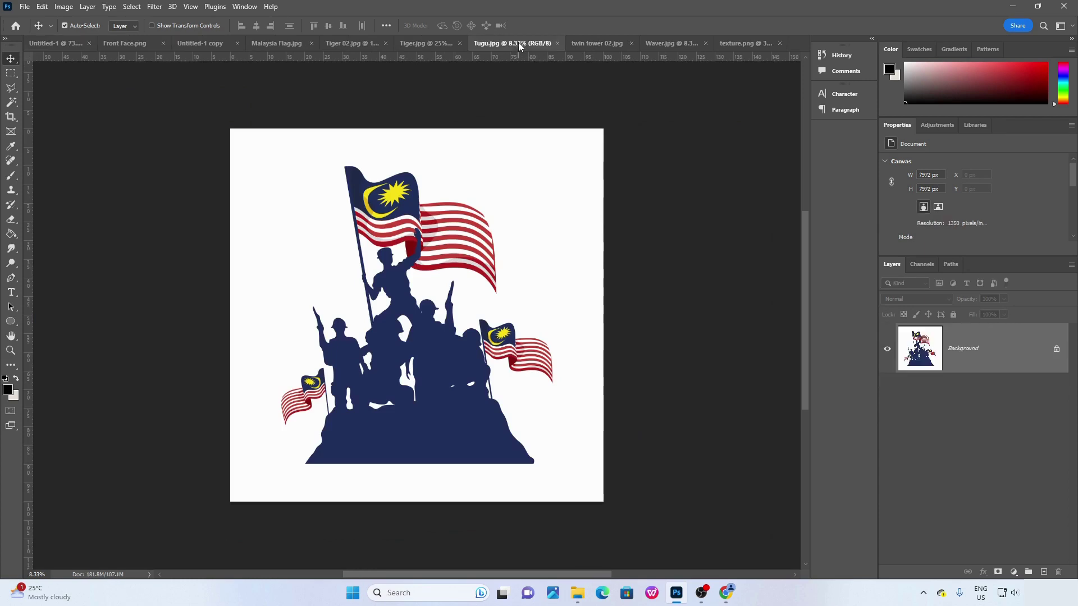
click(423, 43)
click(595, 42)
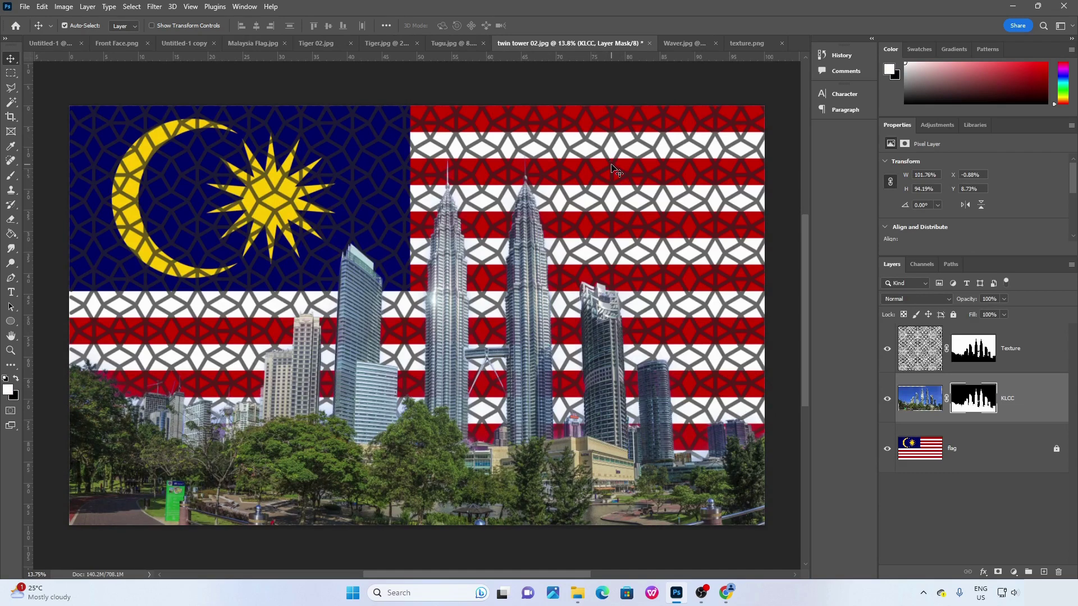
Lower the Texture layer's opacity to 43%.
click(1019, 358)
click(1003, 300)
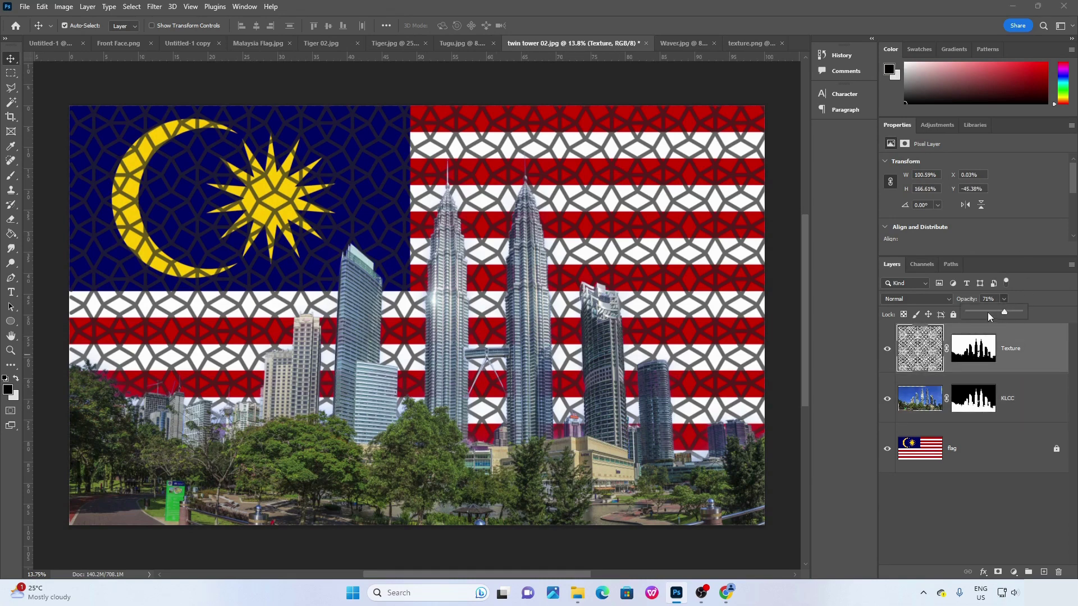
mouse_move(993, 312)
mouse_down()
mouse_move(983, 312)
mouse_move(990, 317)
mouse_up()
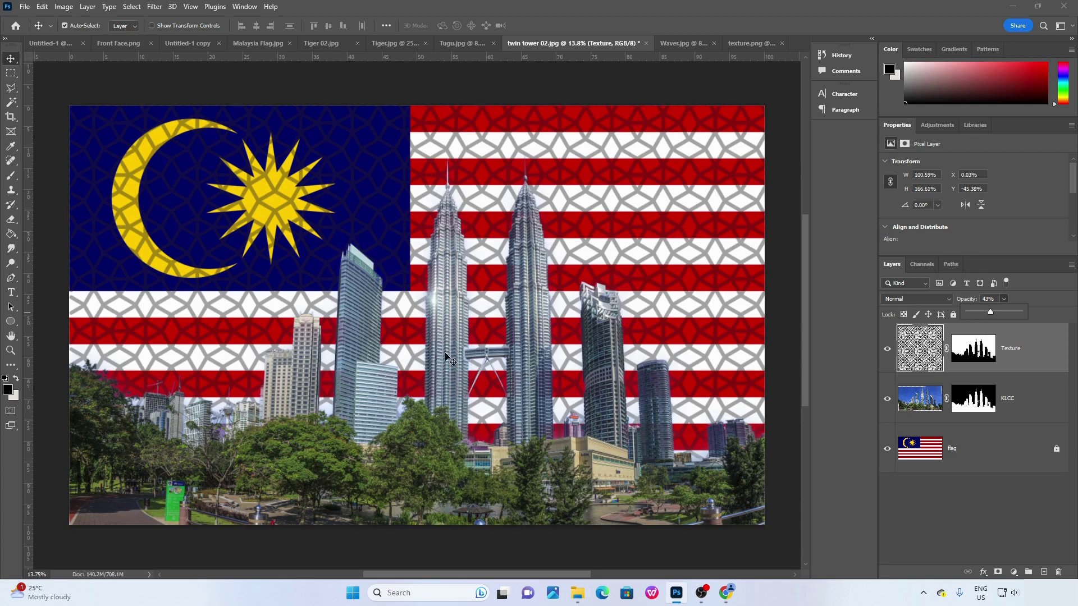
Start a Brightness/Contrast adjustment on the KLCC layer and try brightness 34 with contrast 9.
click(1019, 406)
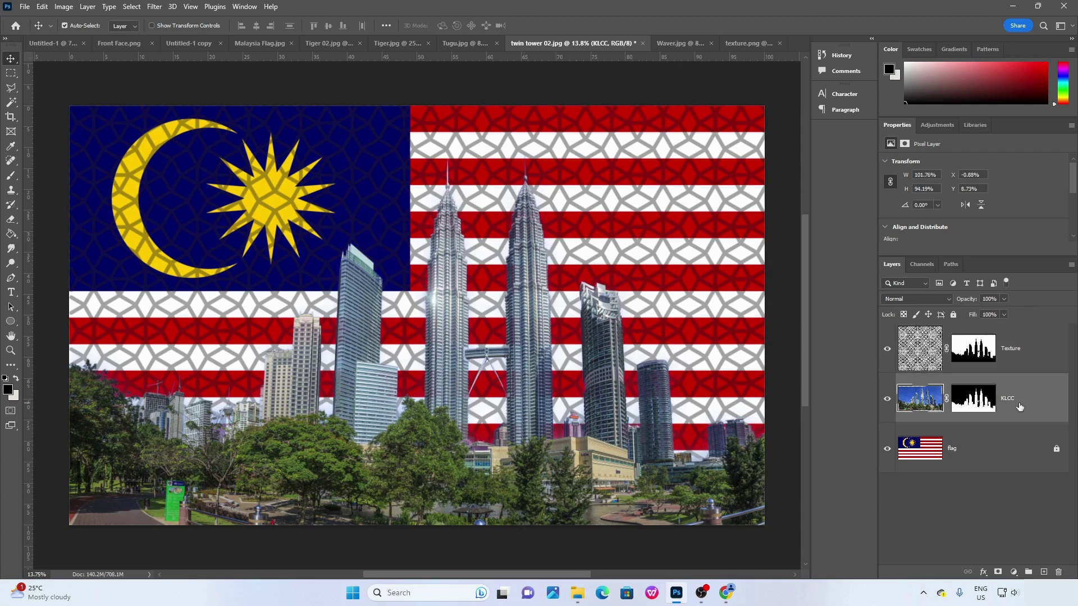
click(64, 9)
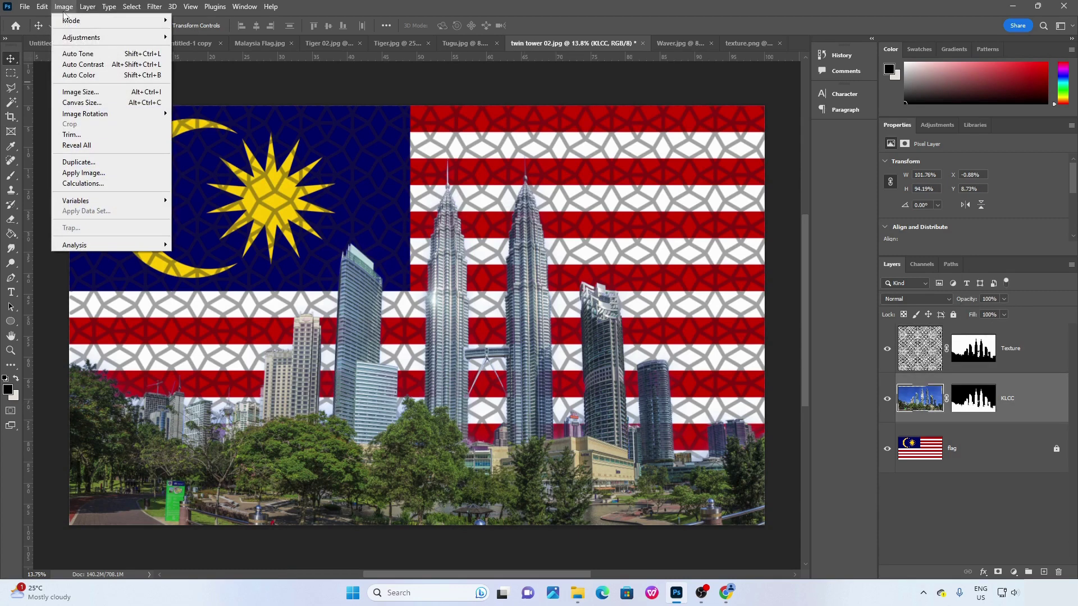
mouse_move(91, 40)
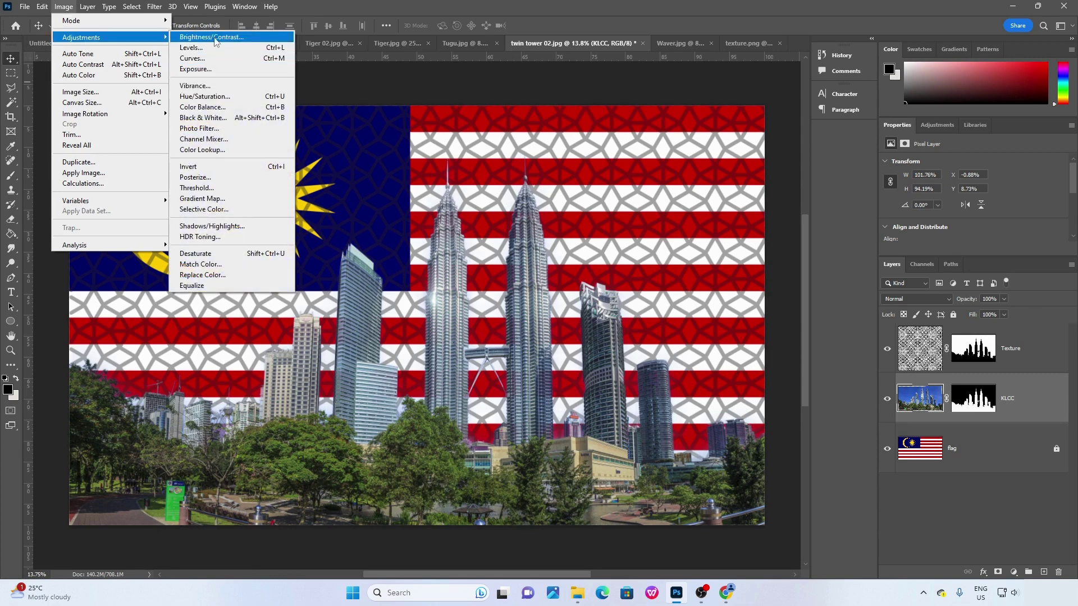
click(213, 37)
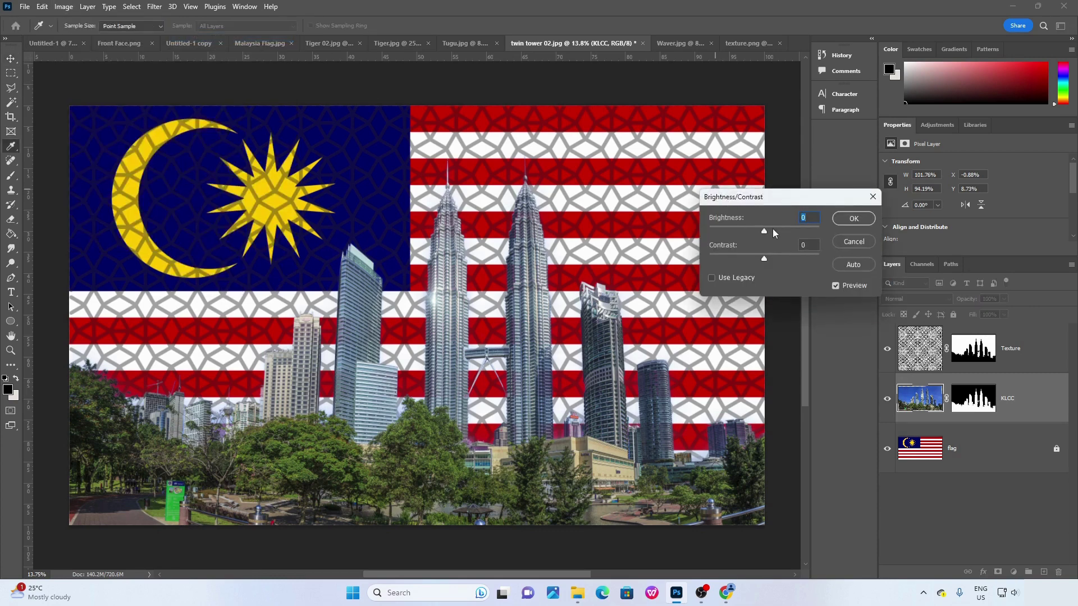
click(773, 229)
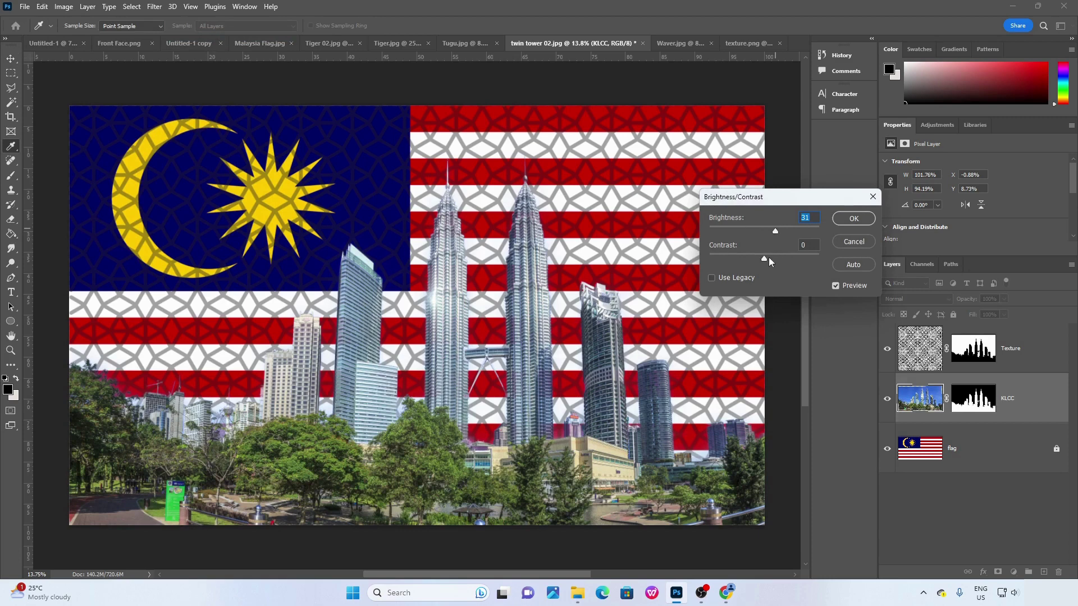
drag(783, 258, 787, 258)
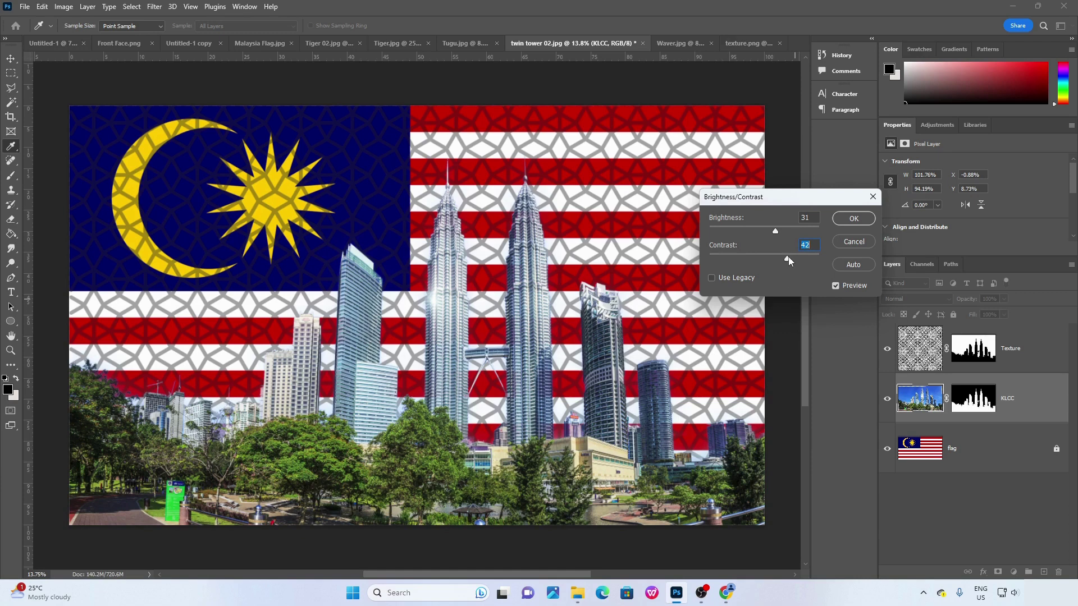
mouse_move(779, 260)
mouse_down()
mouse_move(769, 258)
mouse_move(772, 231)
mouse_move(819, 232)
mouse_move(720, 231)
mouse_move(804, 240)
mouse_move(776, 241)
mouse_up()
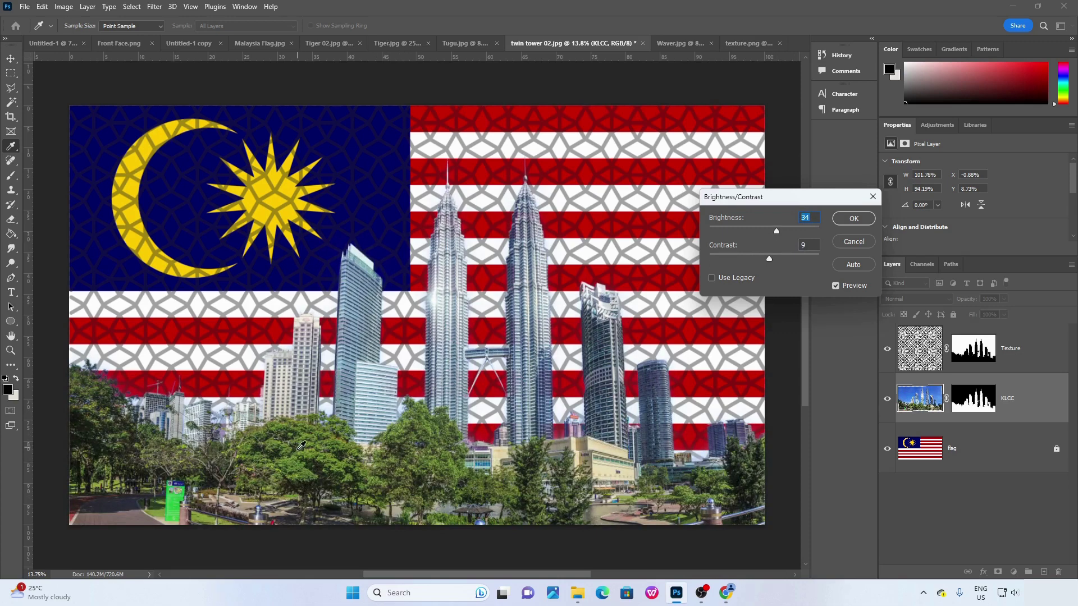
Test stronger and weaker contrast on the KLCC layer, and apply the adjustment with brightness 47 and contrast 51.
mouse_move(777, 231)
mouse_down()
mouse_move(793, 231)
mouse_move(749, 231)
mouse_move(811, 232)
mouse_move(737, 232)
mouse_move(780, 233)
mouse_up()
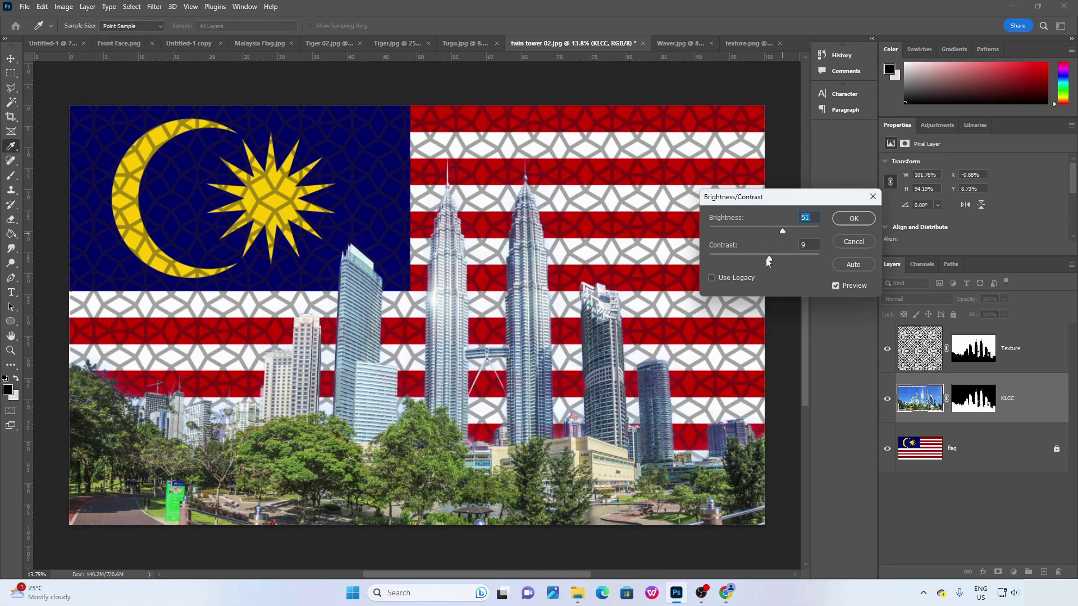
drag(769, 261, 766, 259)
drag(768, 260, 767, 259)
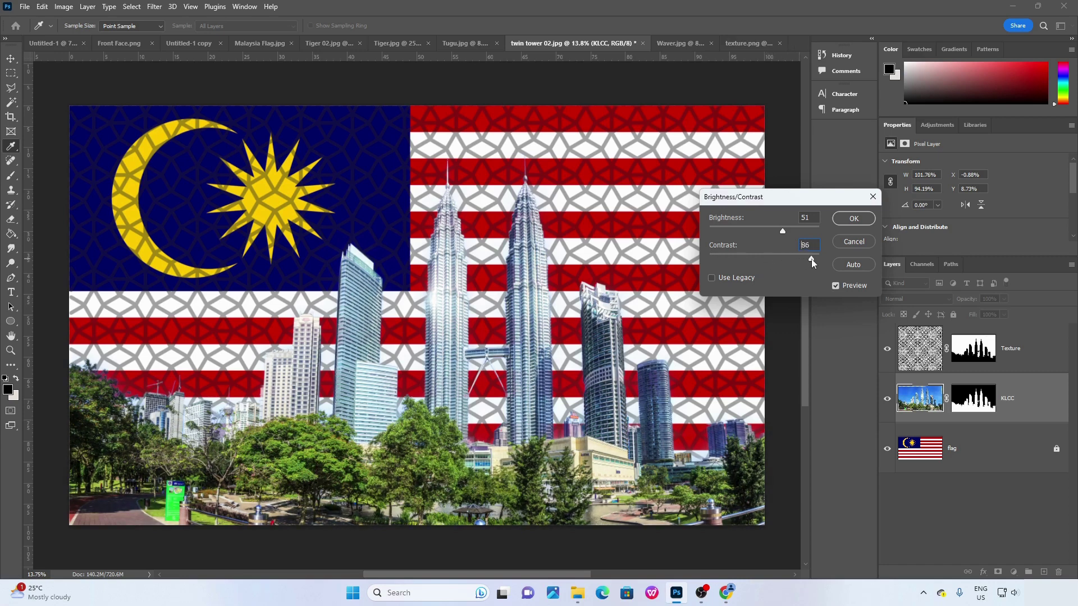
drag(811, 260, 801, 259)
drag(801, 260, 718, 261)
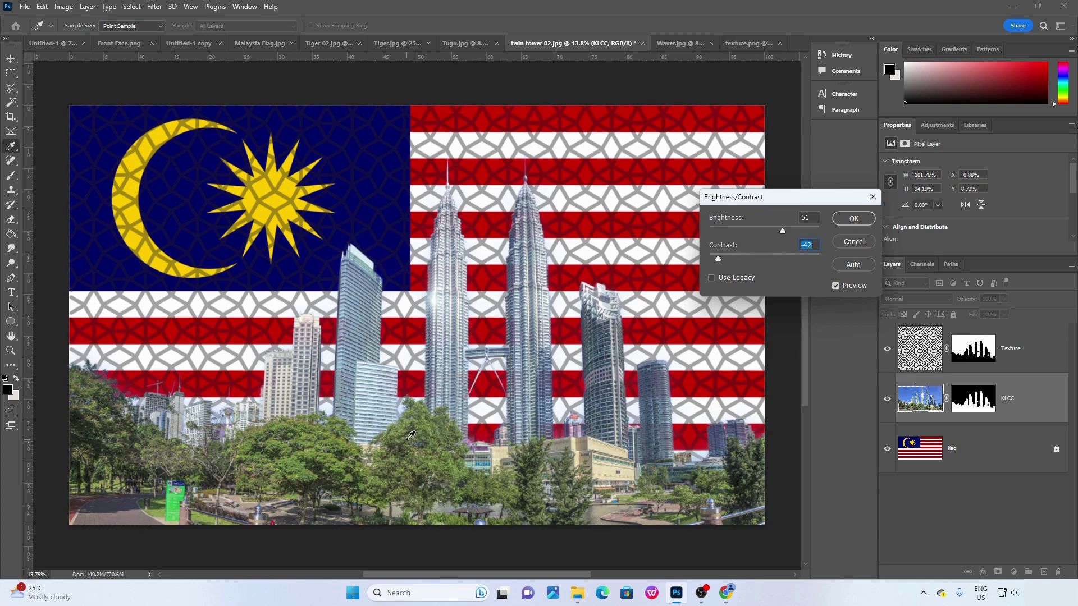
drag(718, 260, 777, 264)
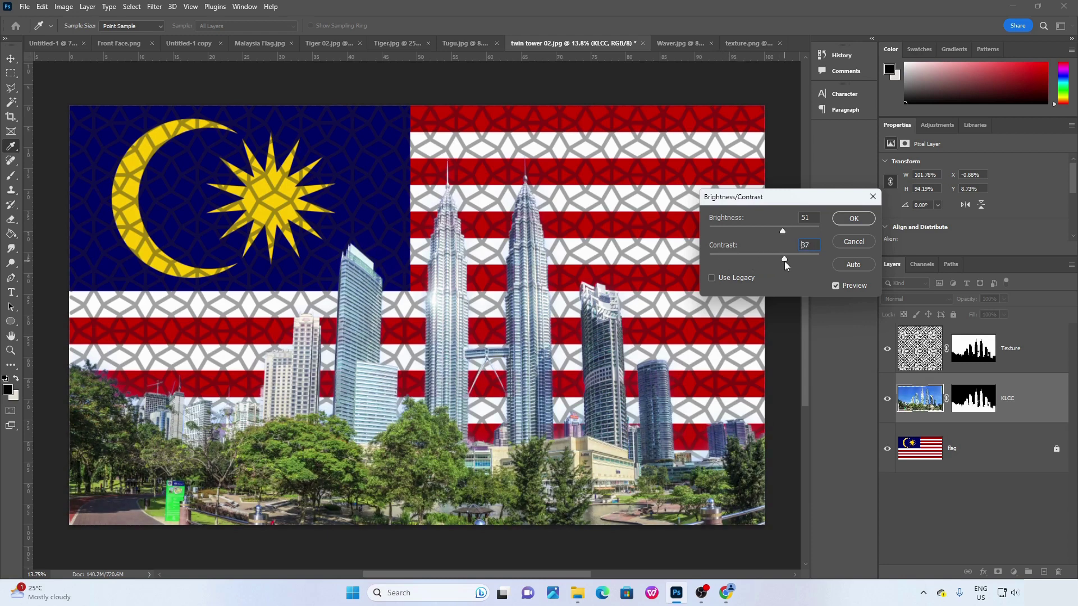
drag(789, 261, 793, 262)
drag(782, 230, 781, 233)
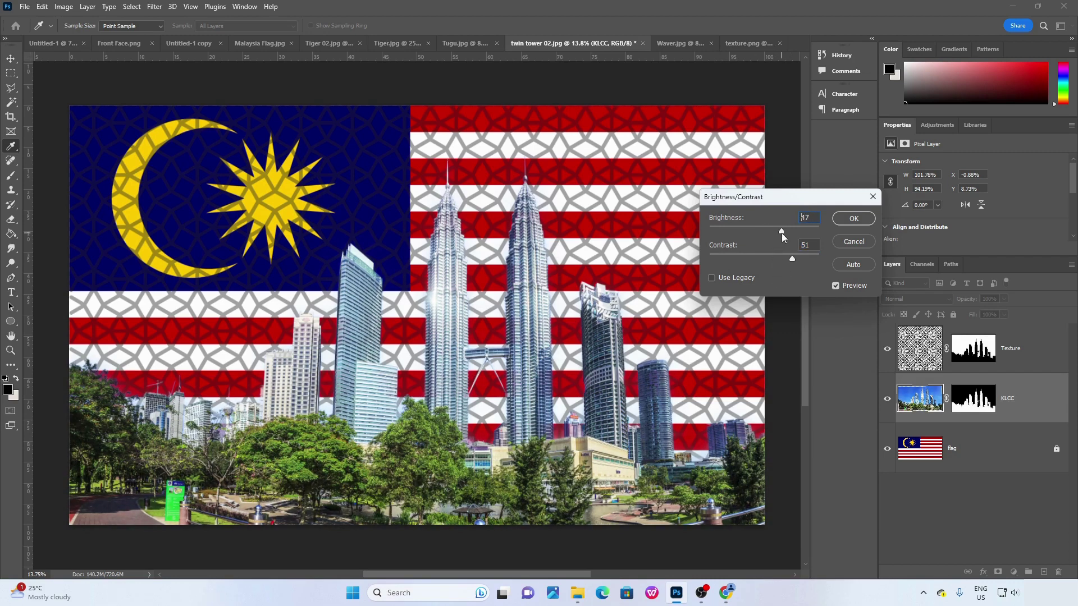
click(849, 220)
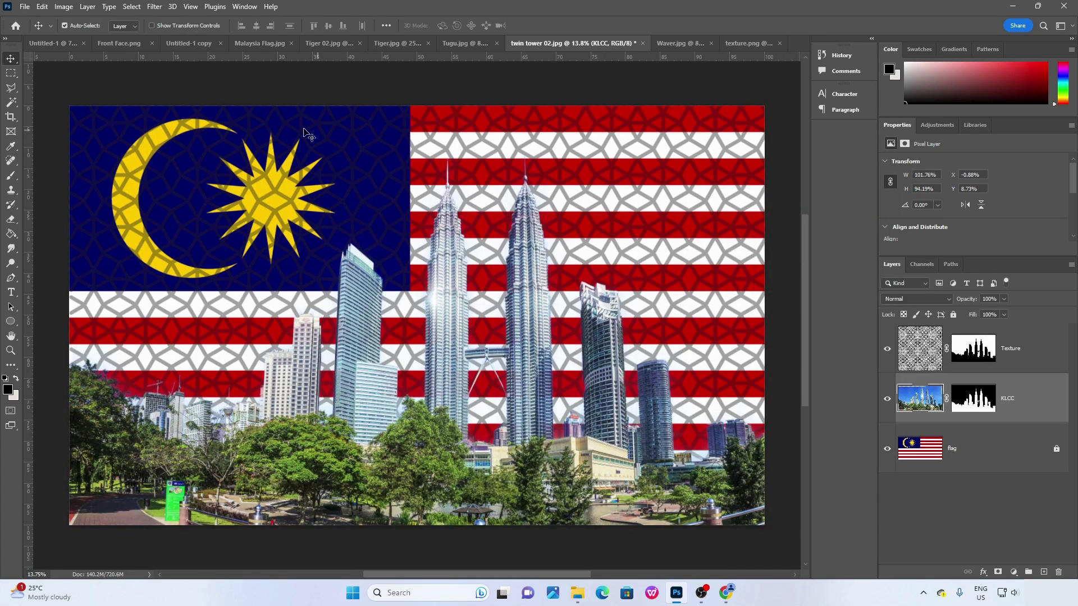
Compare the brightened skyline composite with the finished Hari Malaysia poster in the Untitled-1 document.
click(56, 41)
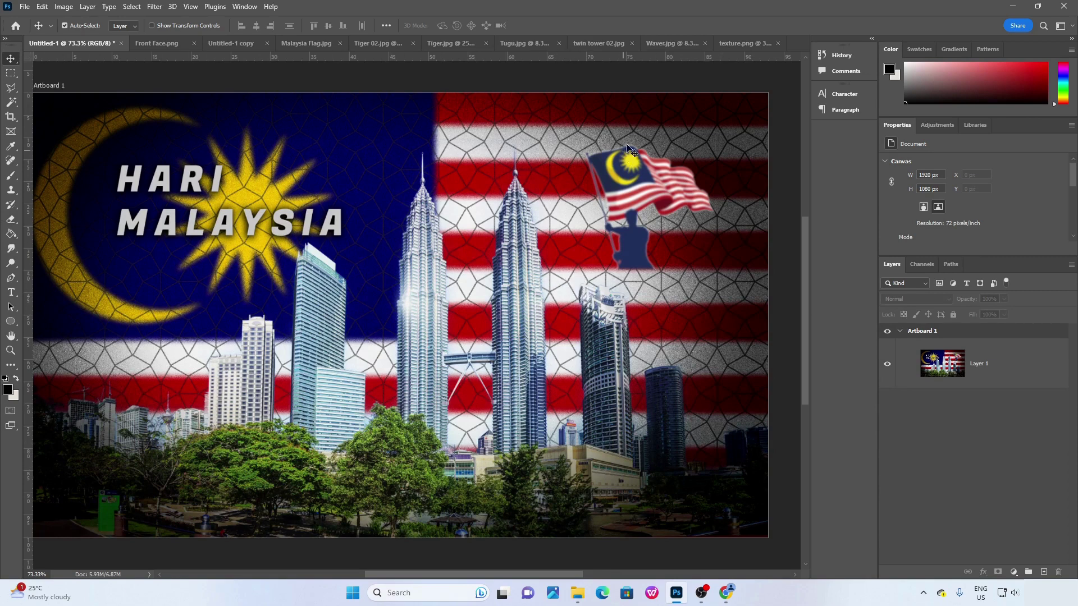
click(516, 45)
click(615, 44)
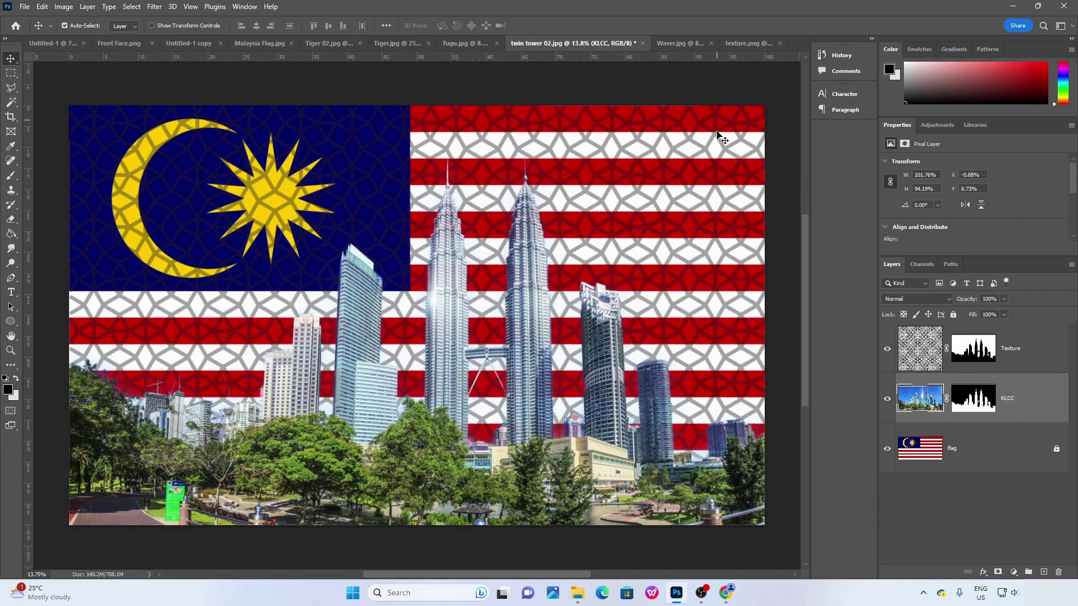
Add a Curves adjustment layer directly above the Texture layer.
click(1011, 351)
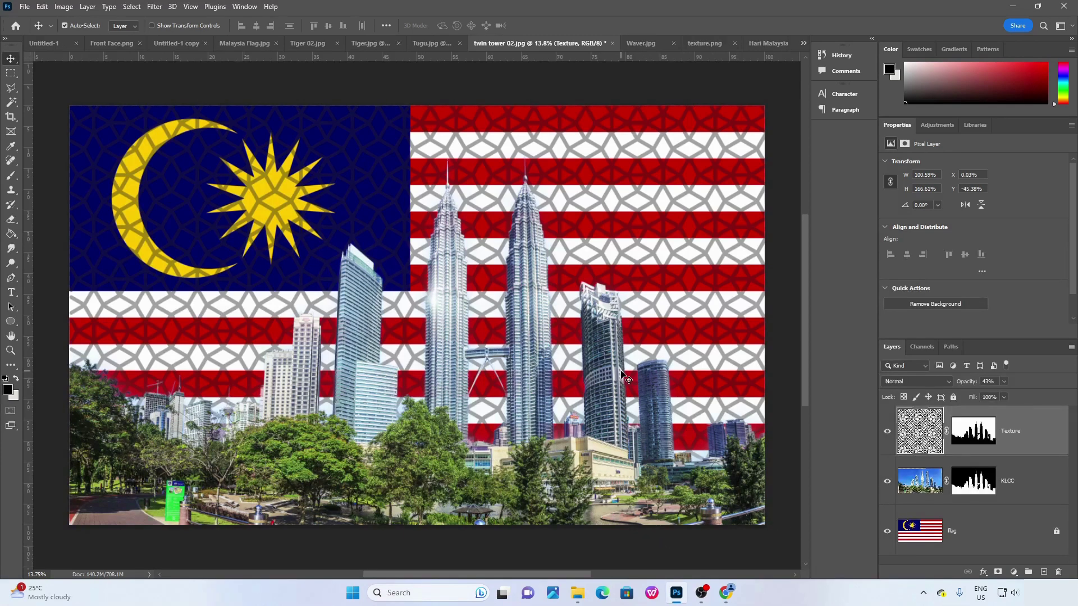
drag(969, 338, 980, 312)
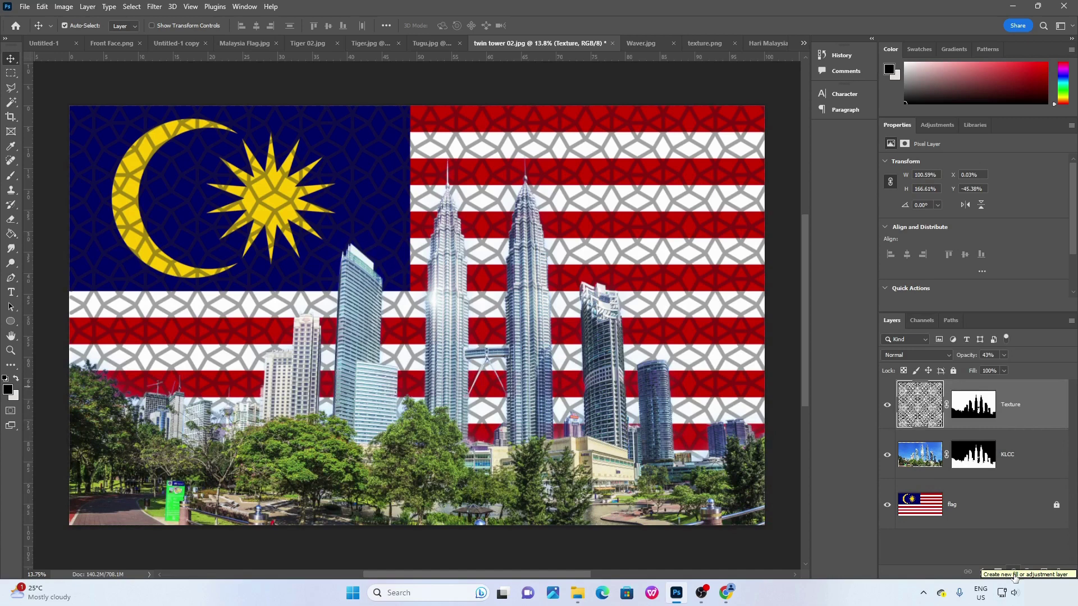
click(1013, 574)
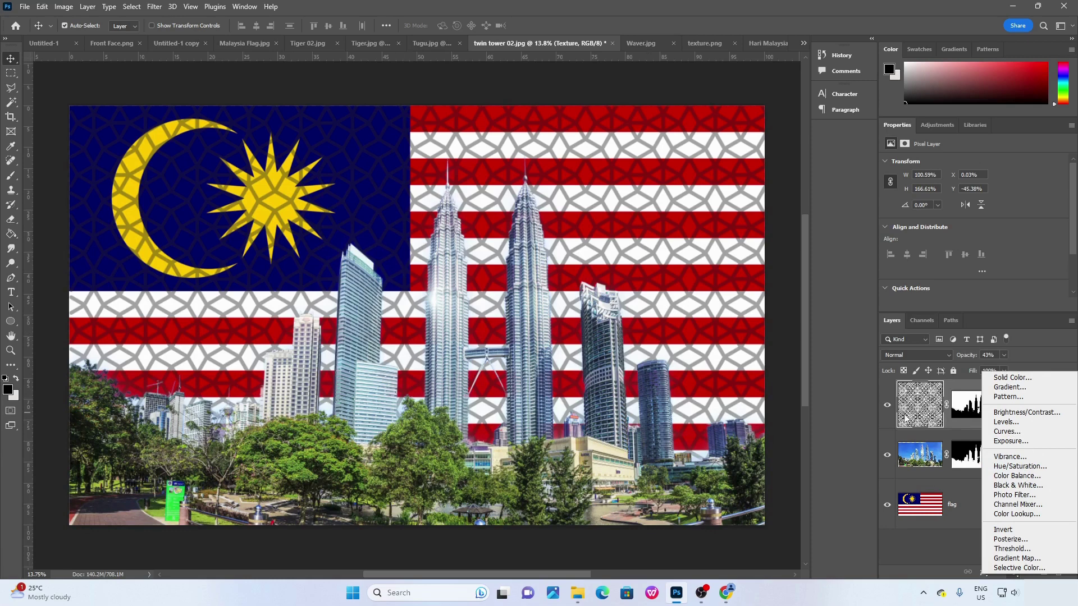
click(1006, 432)
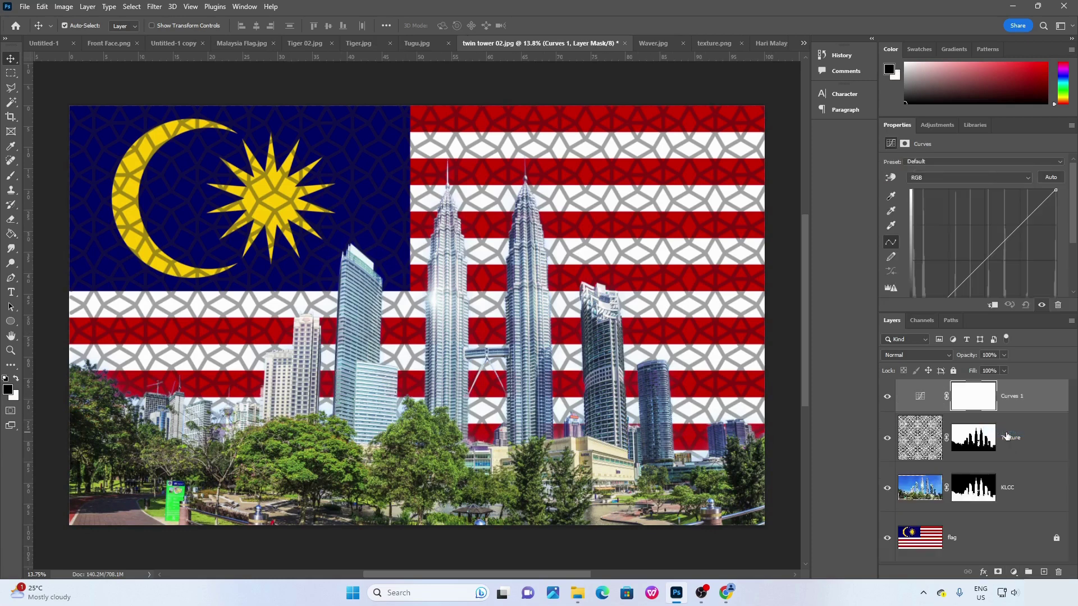
Select the Curves 1 adjustment and enlarge its properties area until the full curve graph fits.
click(922, 400)
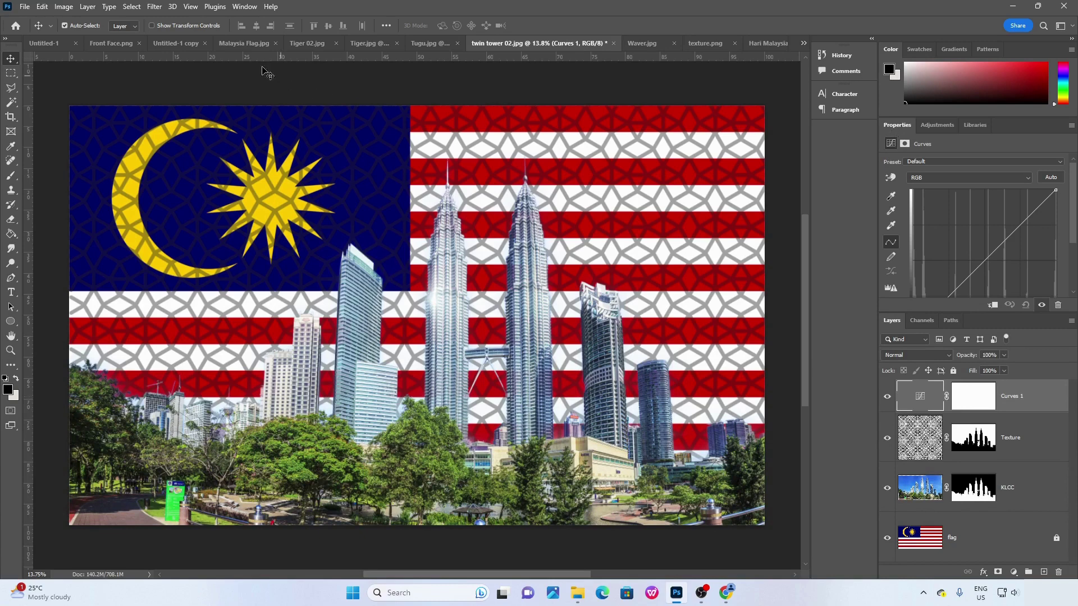
click(248, 8)
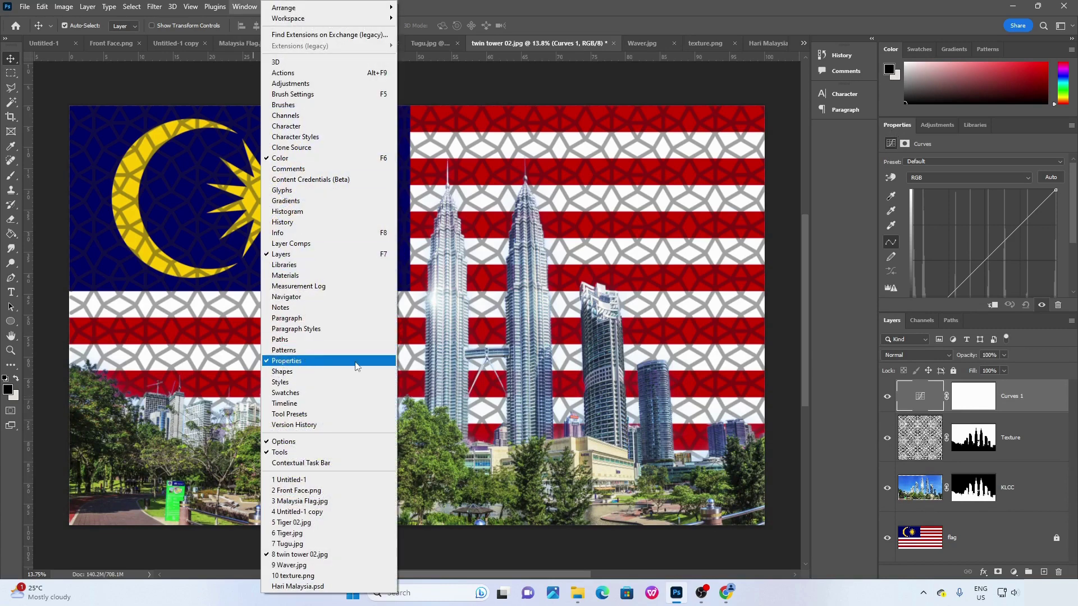
click(889, 308)
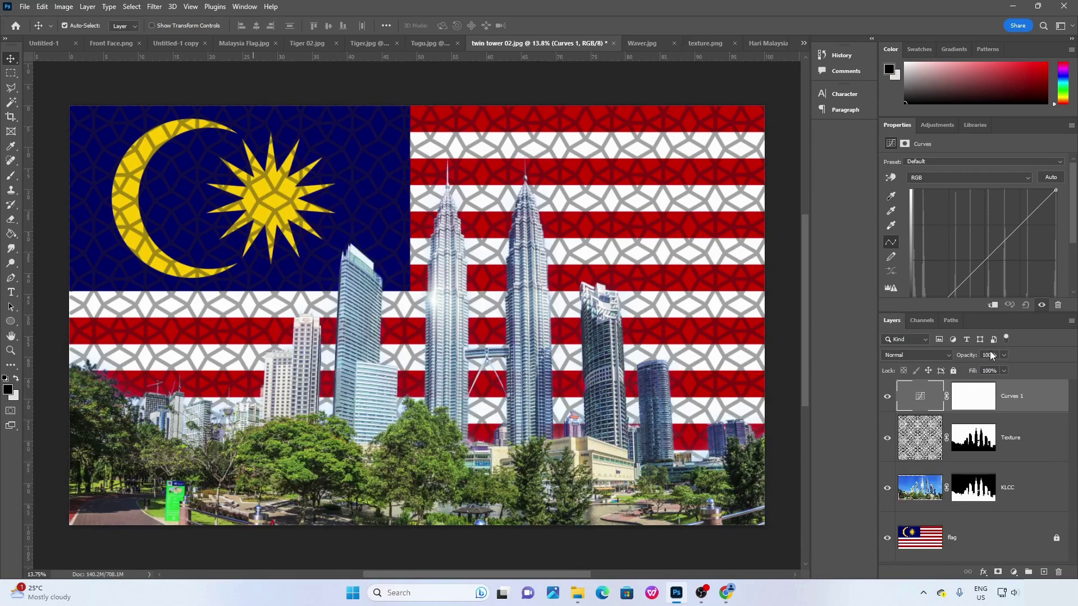
drag(972, 312, 978, 363)
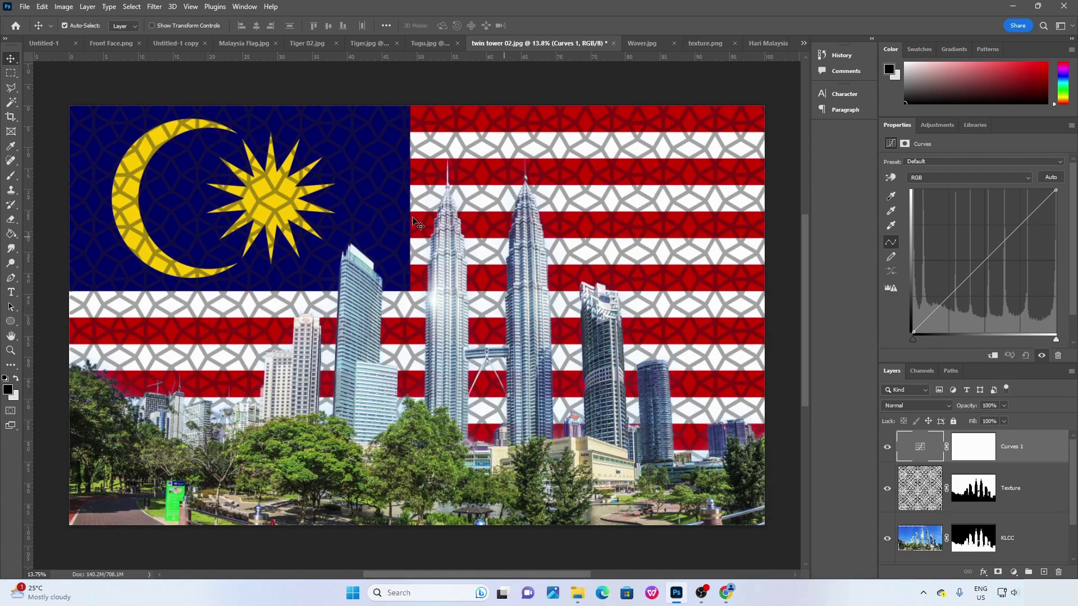
scroll(1021, 526, down, 1)
scroll(1017, 473, up, 1)
drag(980, 363, 980, 286)
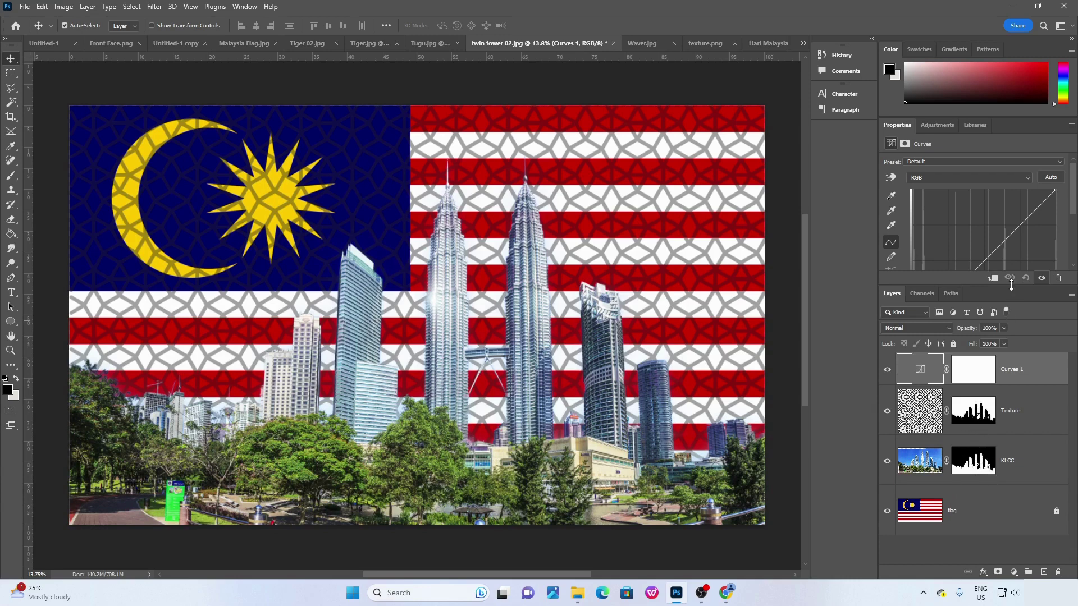
drag(1011, 284, 1010, 358)
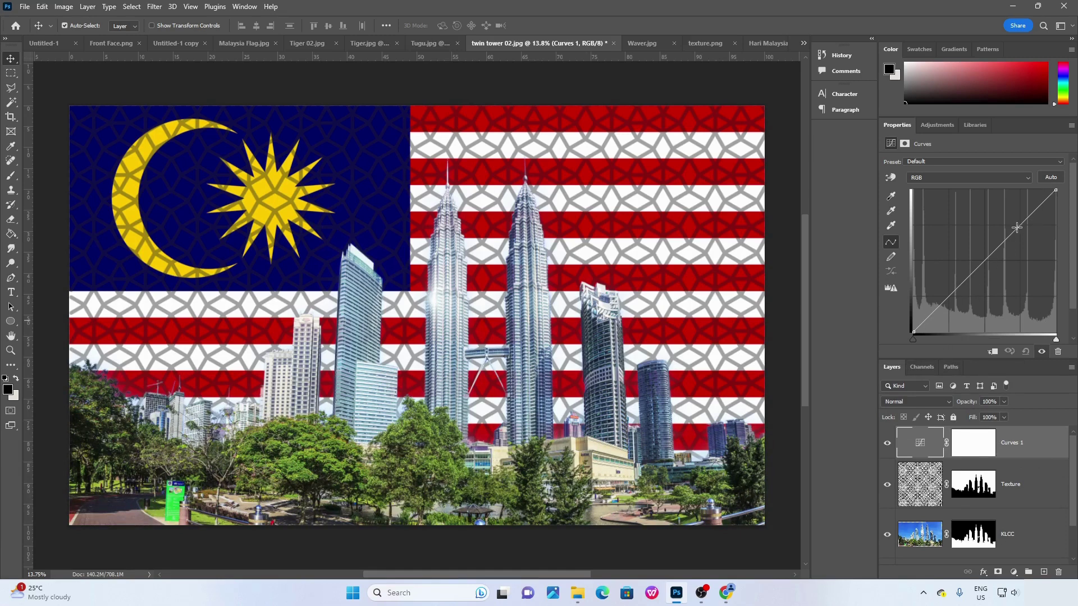
Darken the whole composite strongly by lowering the white end point of the Curves 1 curve to about one sixth of the graph's height.
drag(1056, 192, 1068, 291)
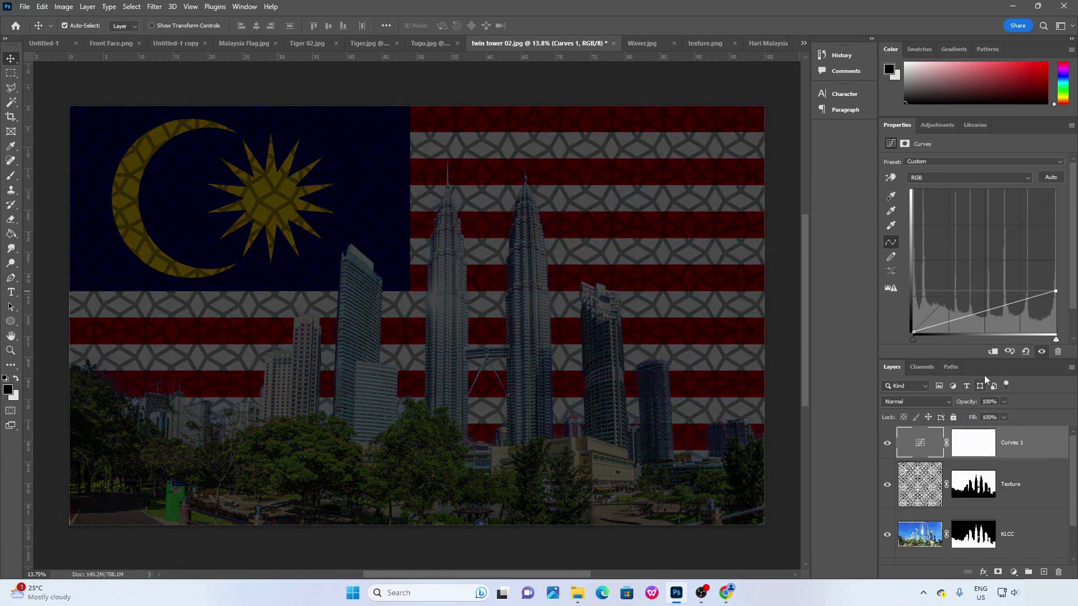
drag(988, 362, 995, 327)
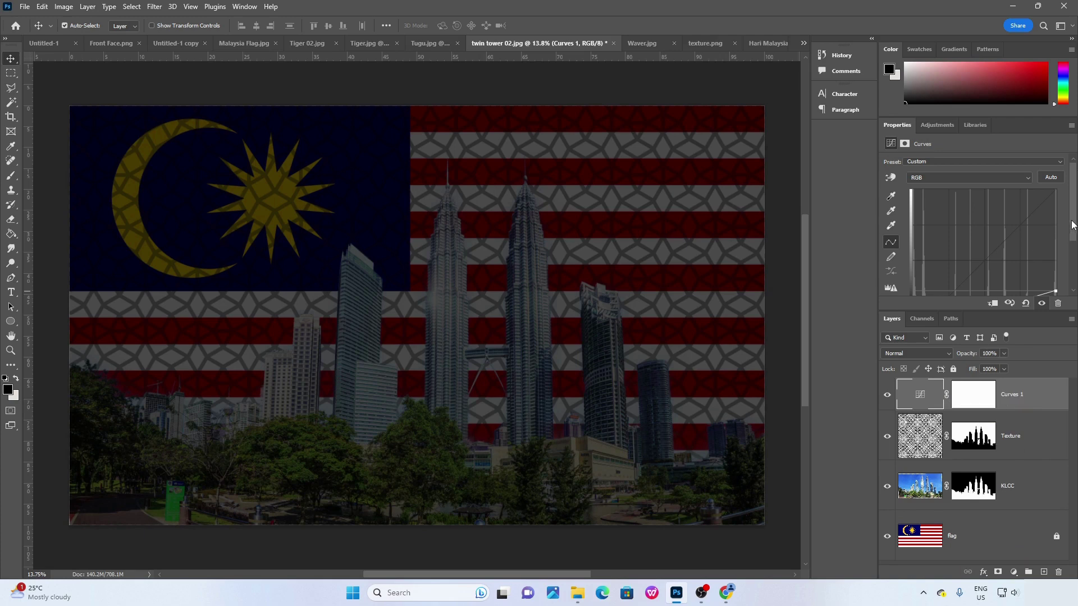
drag(1072, 225, 1055, 248)
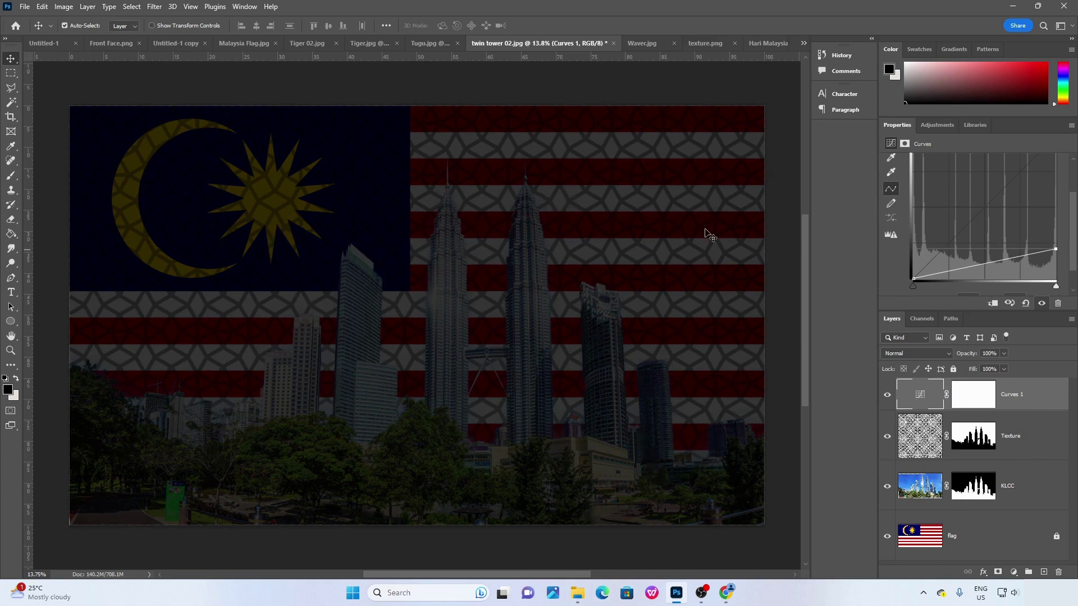
scroll(699, 247, up, 2)
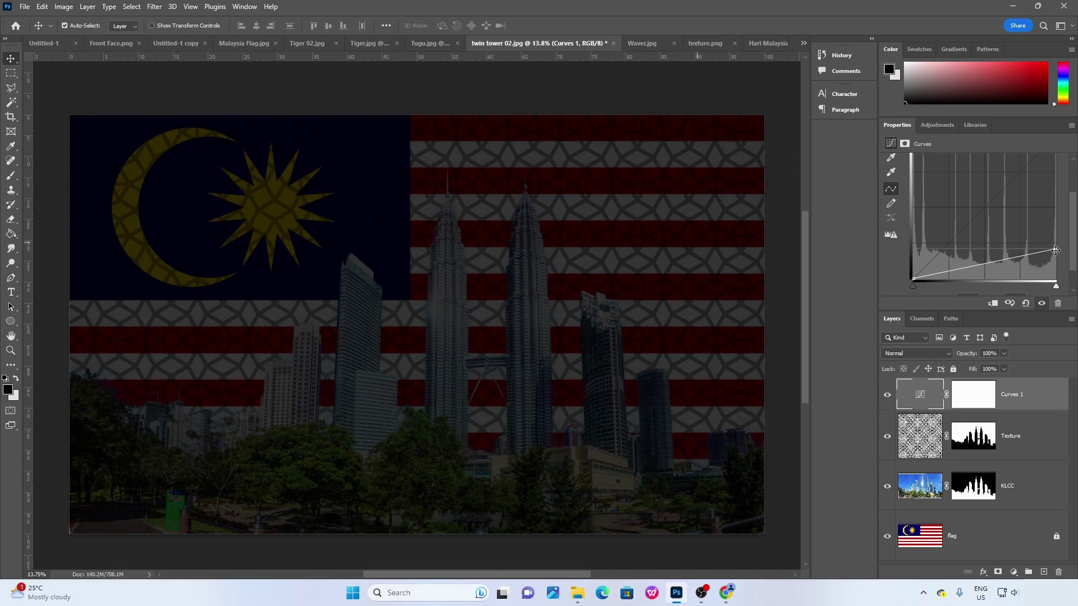
drag(1054, 248, 1055, 161)
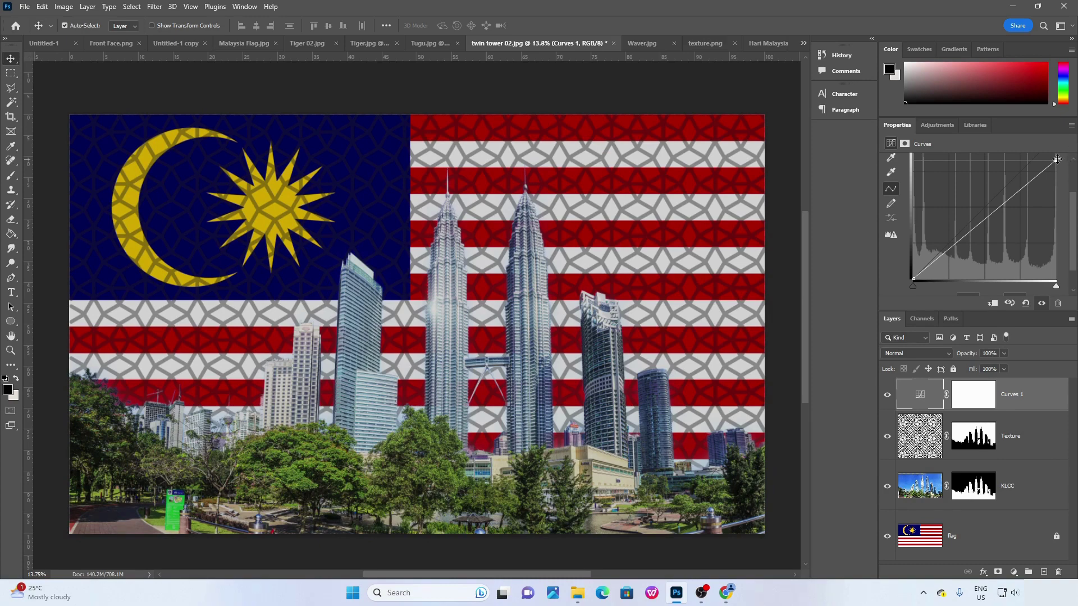
drag(1056, 159, 1074, 258)
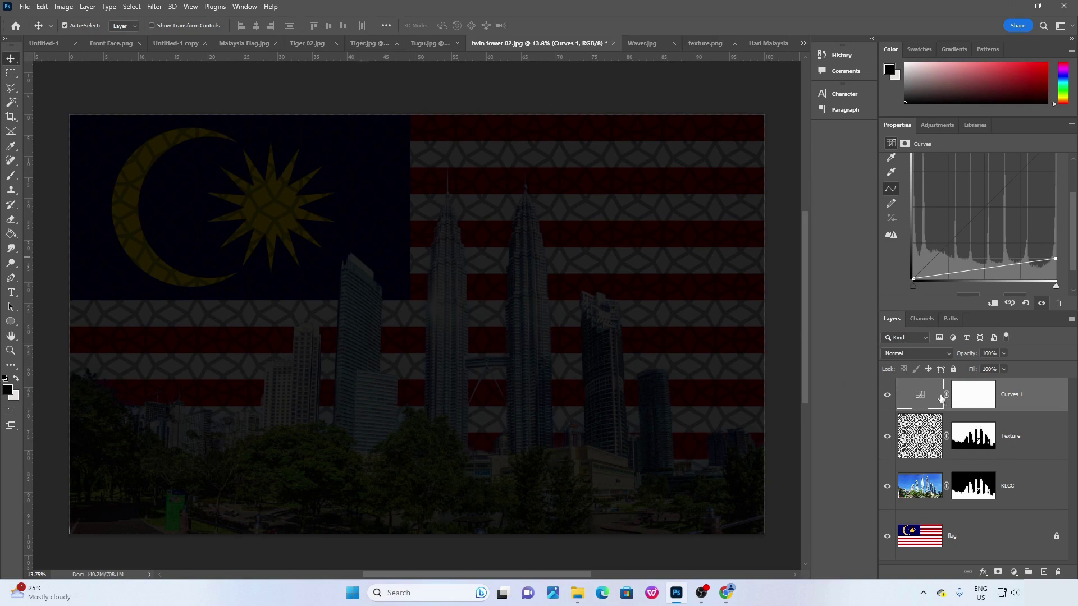
Activate the Curves 1 layer mask for painting and size the Brush to about 934 px.
click(981, 400)
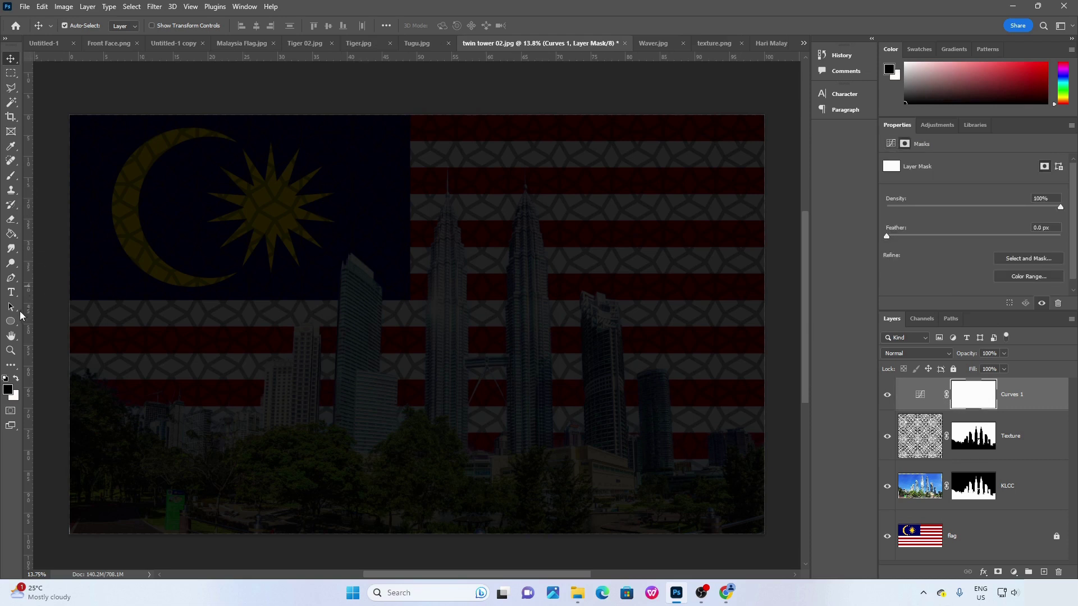
key(b)
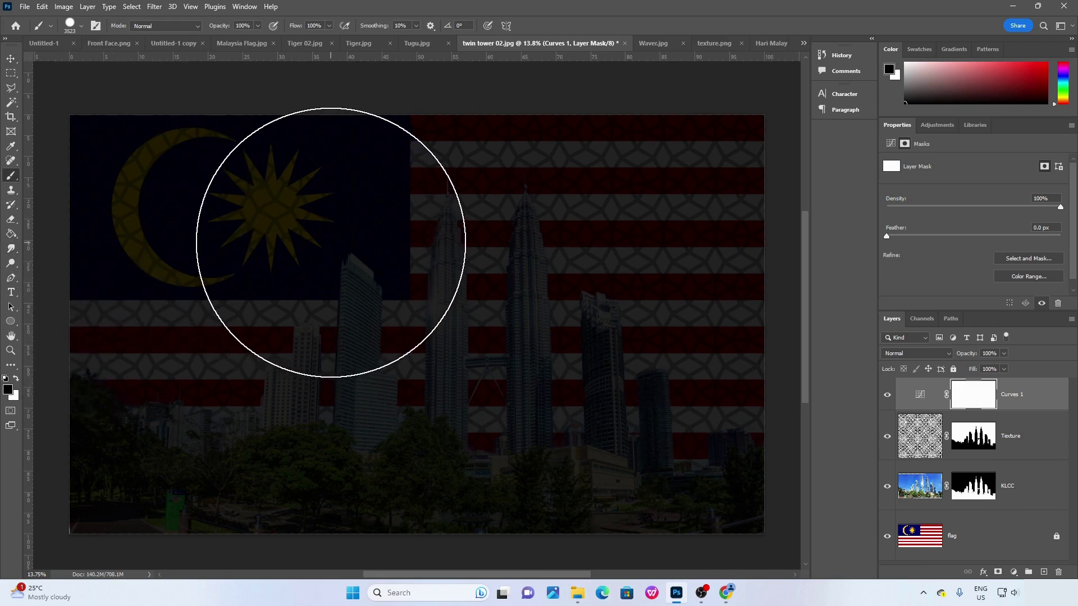
drag(337, 244, 235, 238)
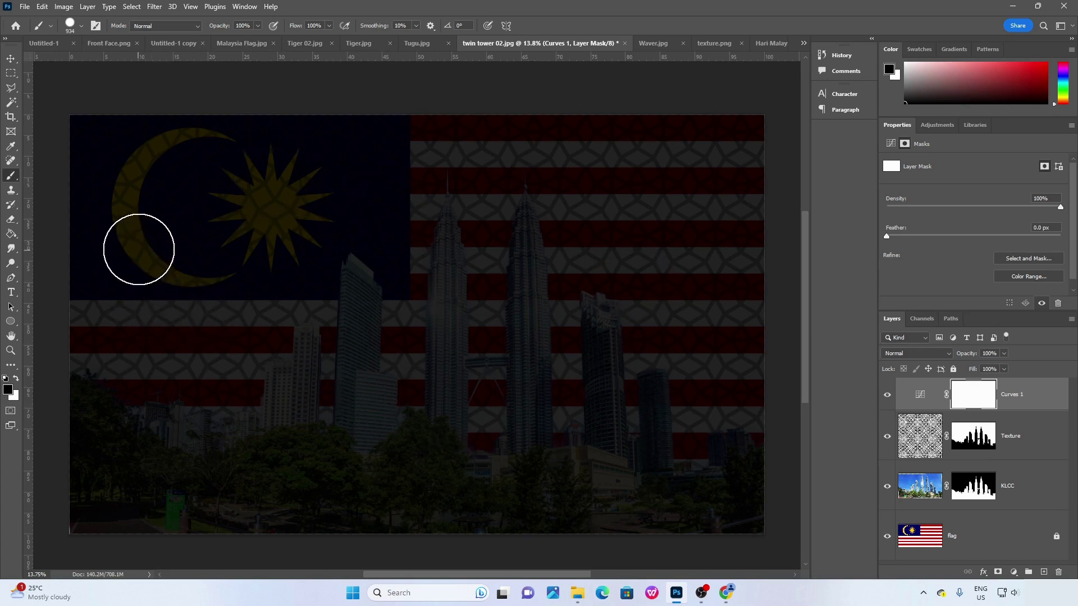
Test winding black strokes on the Curves 1 mask, refilling it with white between attempts, and view the mask on its own.
mouse_move(99, 320)
mouse_down()
mouse_move(136, 251)
mouse_move(193, 213)
mouse_move(289, 194)
mouse_move(340, 216)
mouse_move(329, 263)
mouse_move(273, 305)
mouse_move(216, 384)
mouse_move(247, 440)
mouse_move(358, 425)
mouse_move(499, 238)
mouse_move(618, 230)
mouse_move(633, 326)
mouse_move(587, 402)
mouse_move(537, 445)
mouse_move(614, 418)
mouse_up()
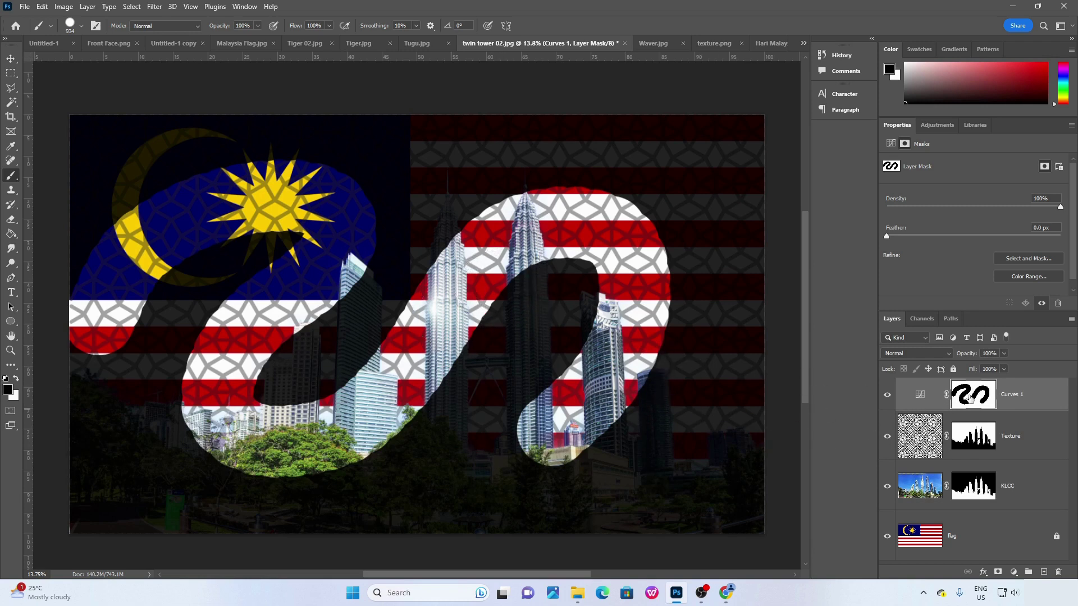
key(ctrl+BackSpace)
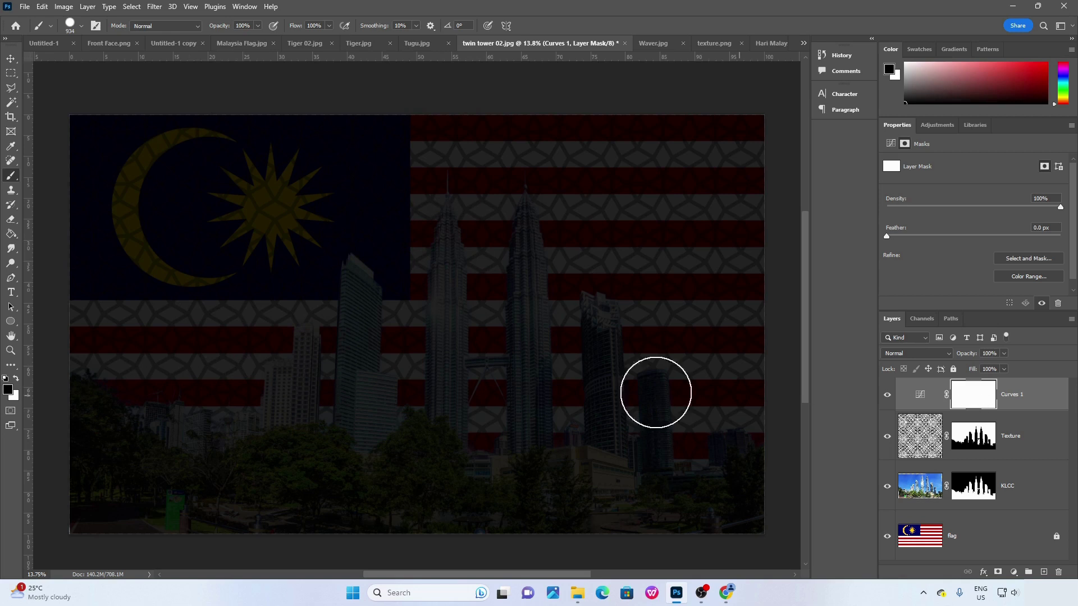
mouse_move(127, 311)
mouse_down()
mouse_move(217, 229)
mouse_move(296, 208)
mouse_move(330, 225)
mouse_move(304, 379)
mouse_move(450, 412)
mouse_move(585, 308)
mouse_move(610, 254)
mouse_up()
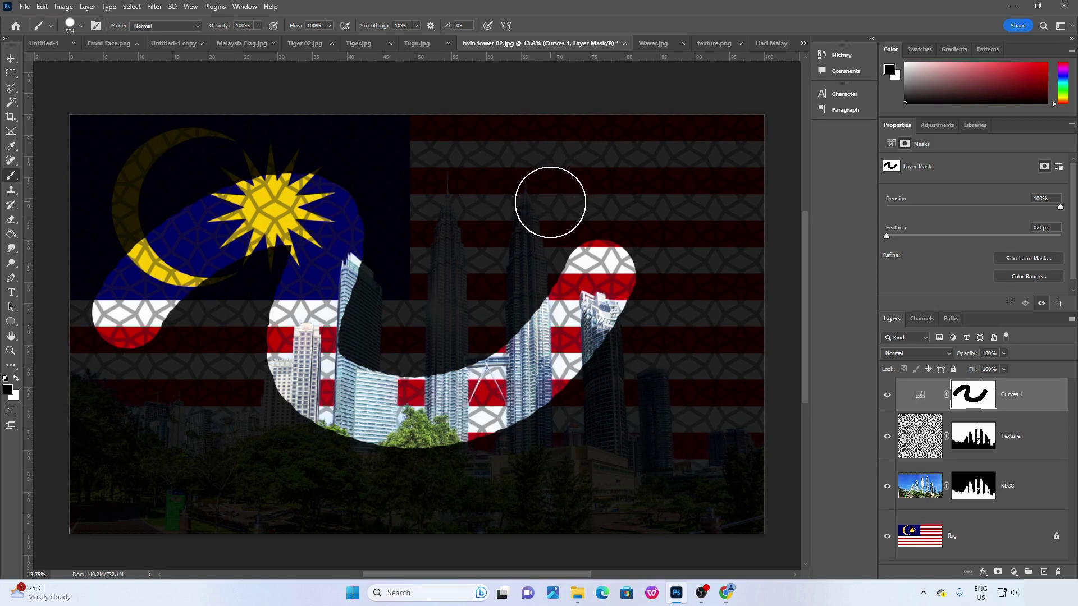
alt+click(977, 400)
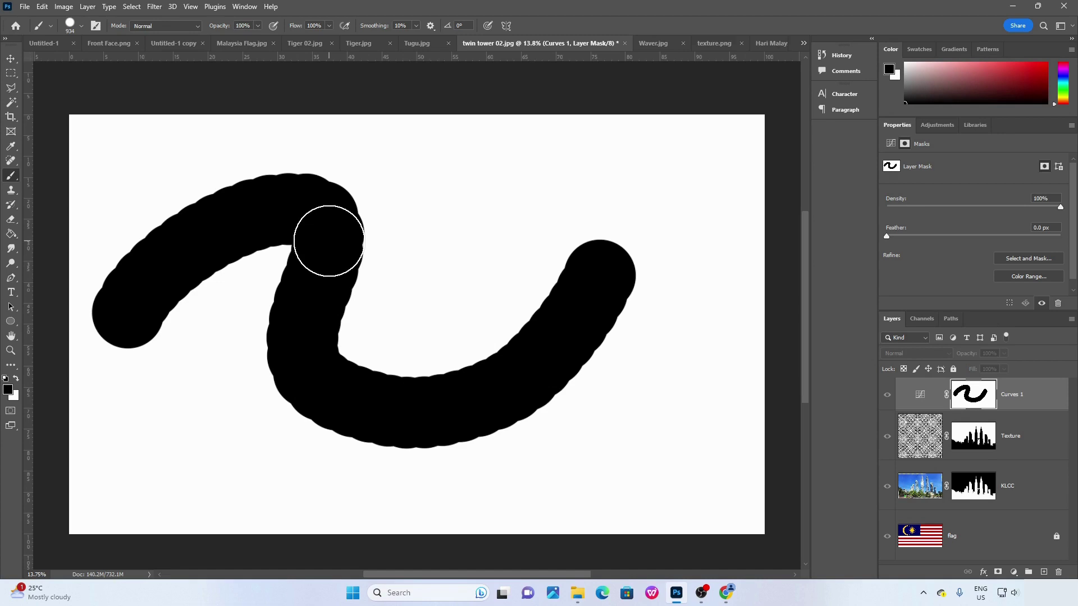
alt+click(973, 396)
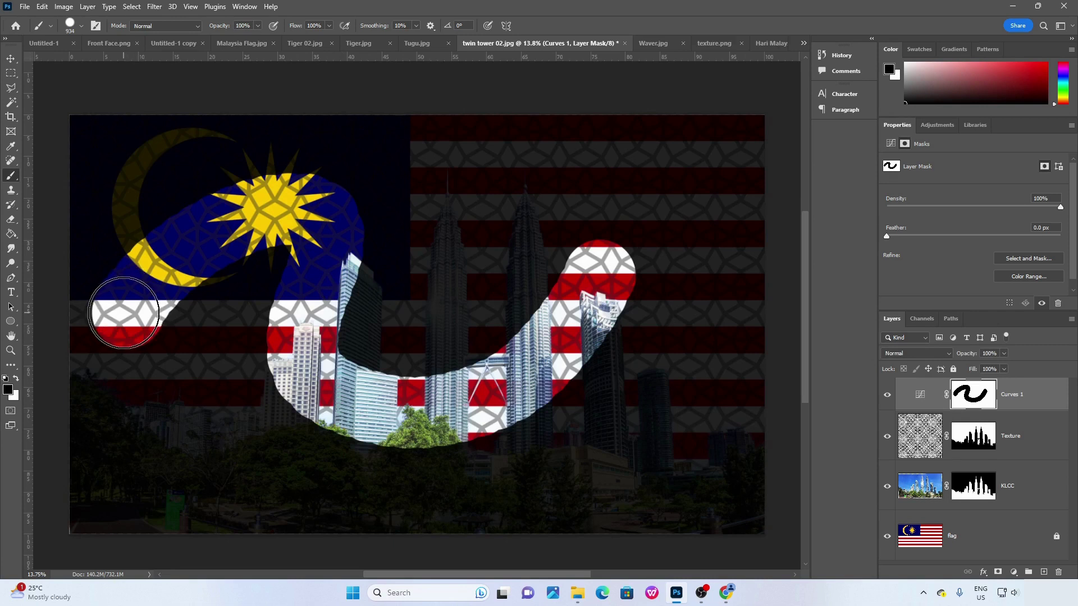
Extend the black mask stroke over the upper stripes and the towers, and undo all strokes back to a white mask.
drag(272, 224, 301, 264)
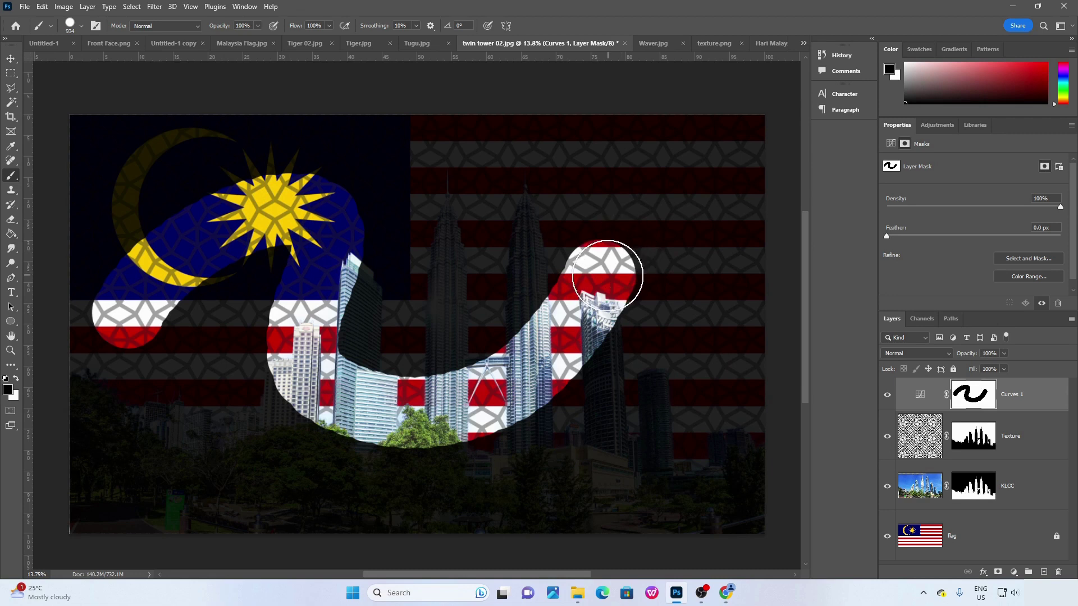
mouse_move(602, 269)
mouse_down()
mouse_move(665, 196)
mouse_move(717, 161)
mouse_up()
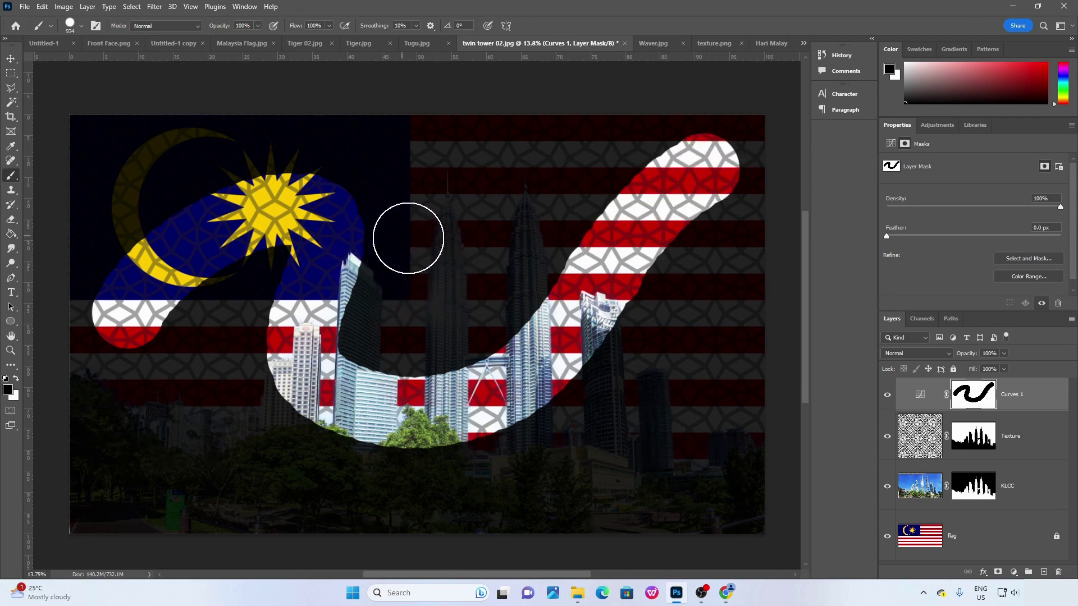
mouse_move(400, 247)
mouse_down()
mouse_move(448, 243)
mouse_move(510, 176)
mouse_move(564, 184)
mouse_move(527, 235)
mouse_move(360, 271)
mouse_move(419, 241)
mouse_move(631, 221)
mouse_move(595, 235)
mouse_move(642, 262)
mouse_move(624, 264)
mouse_move(629, 291)
mouse_up()
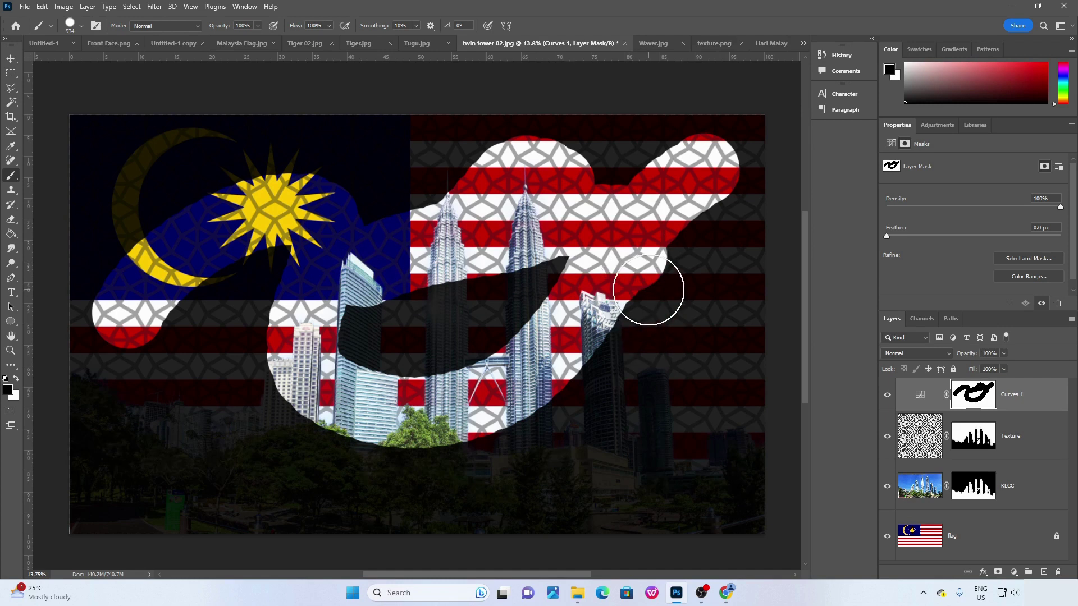
mouse_move(648, 290)
mouse_down()
mouse_move(608, 288)
mouse_move(636, 271)
mouse_up()
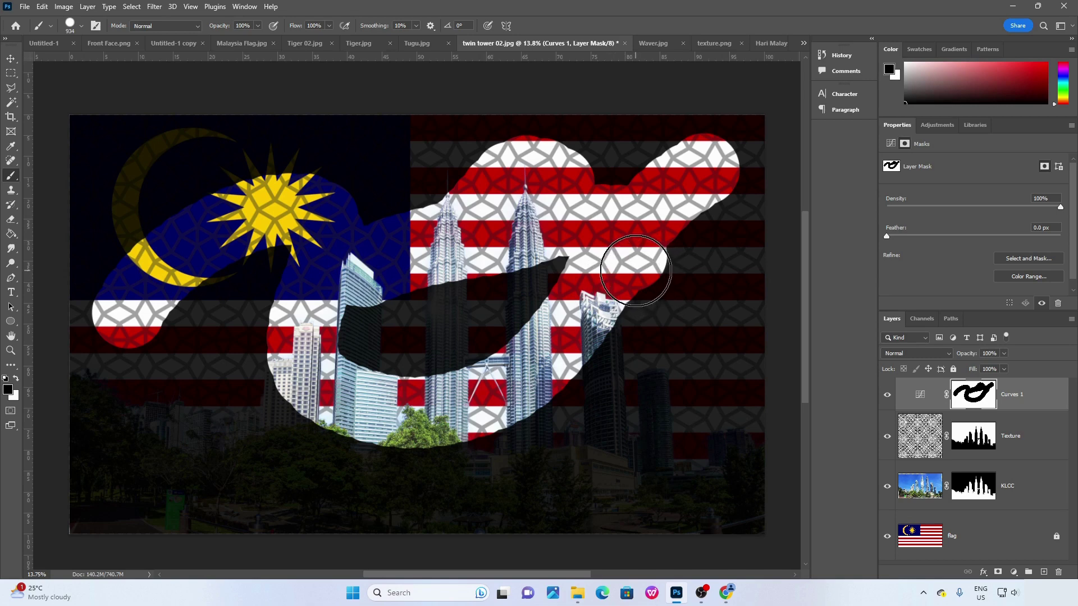
key(ctrl+z)
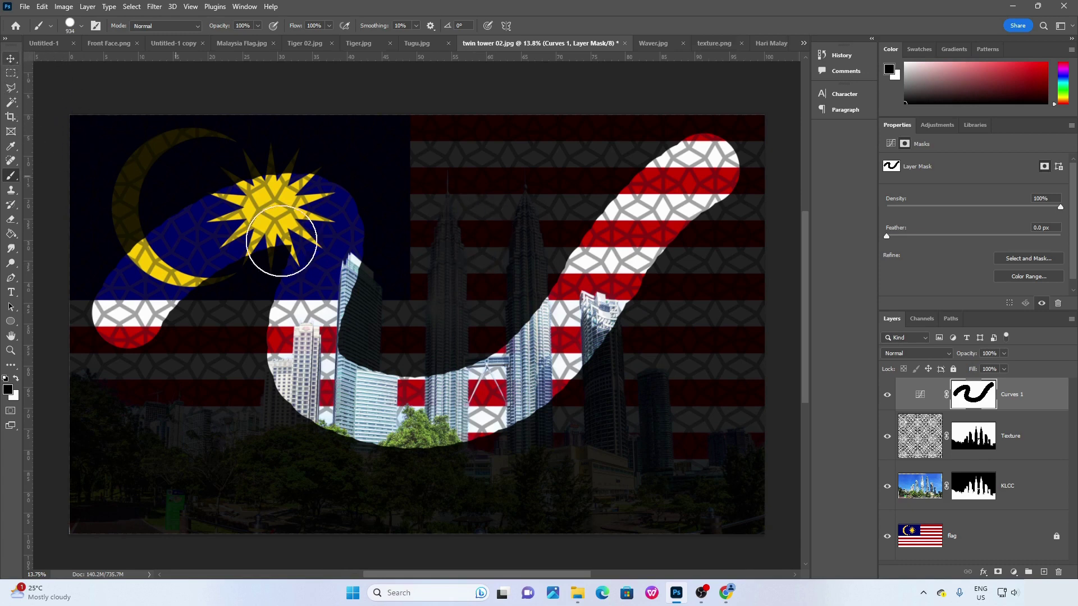
key(ctrl+z)
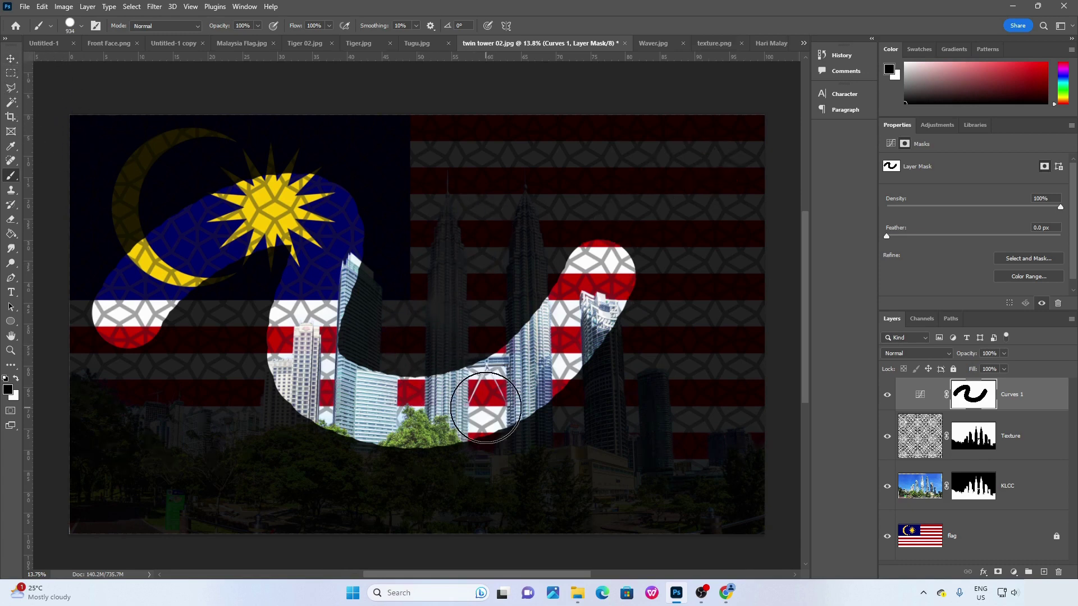
key(ctrl+z)
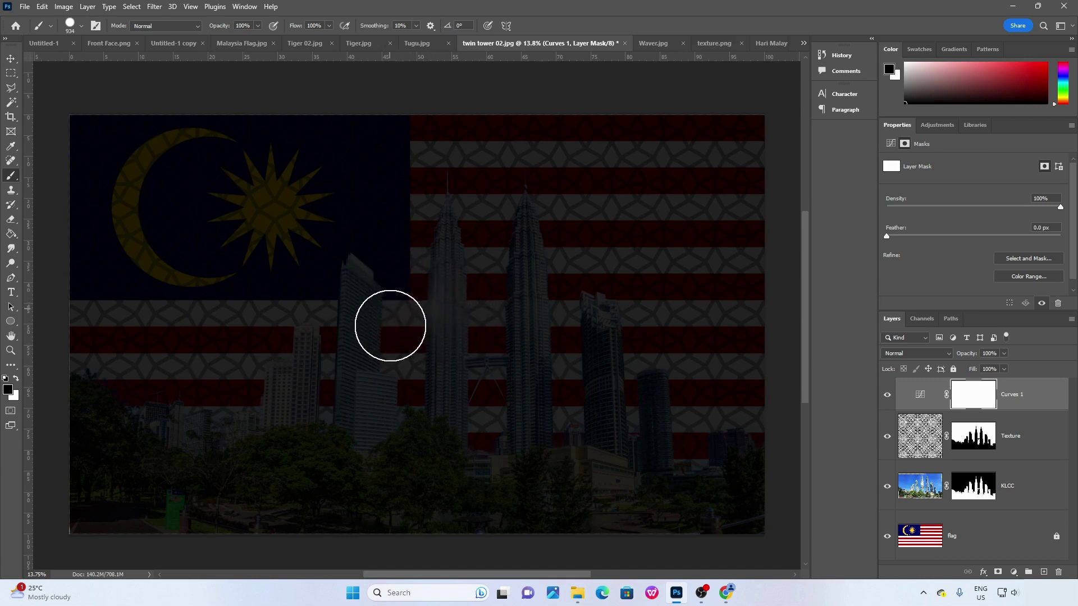
Check the dark edges of the finished Hari Malaysia poster in Untitled-1 and return to twin tower 02.jpg.
click(45, 44)
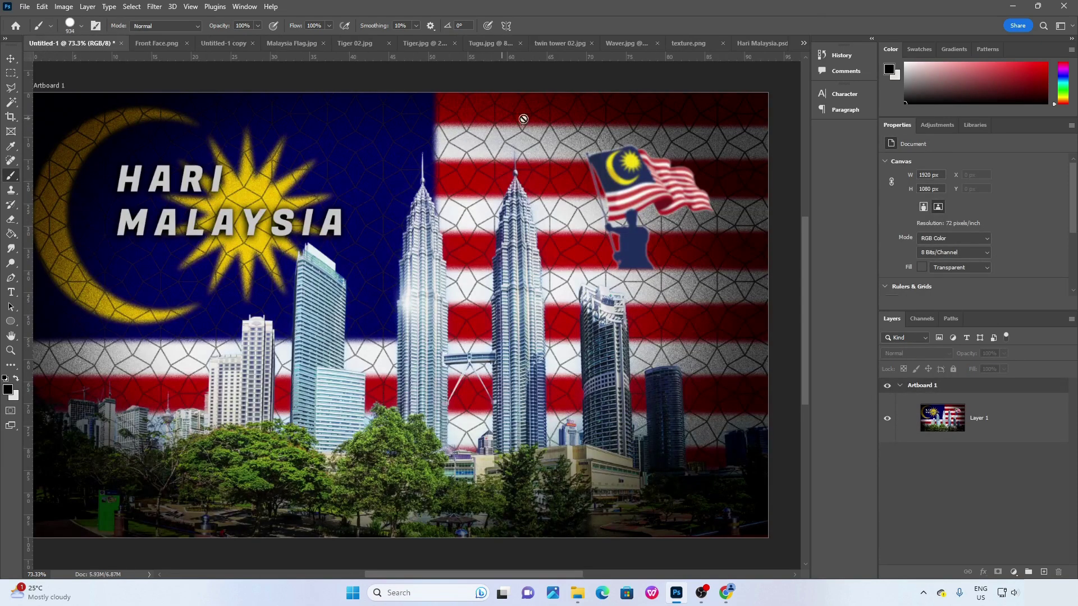
click(483, 45)
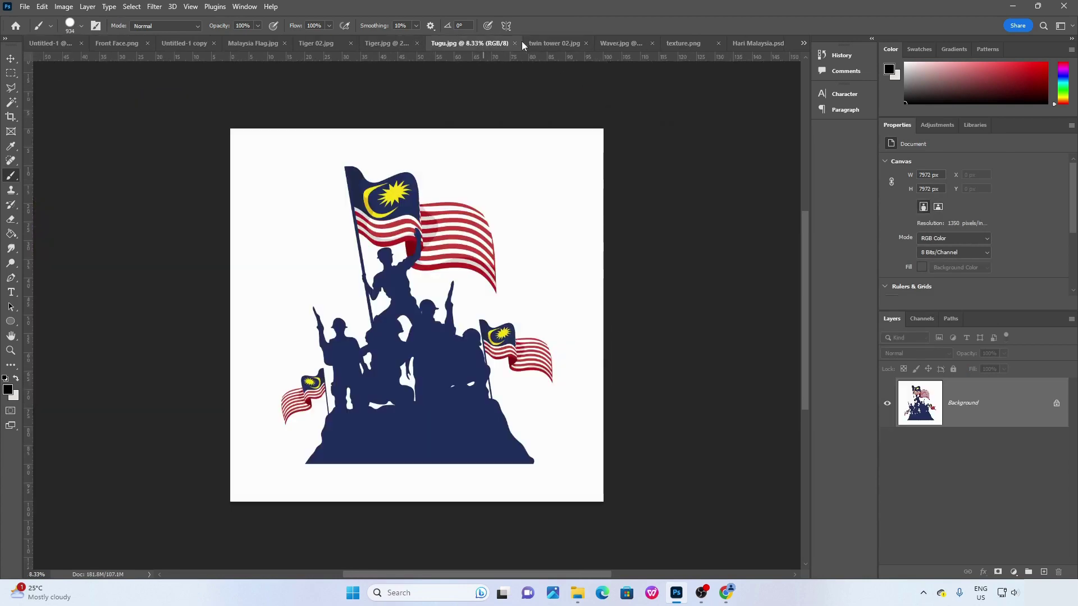
click(550, 43)
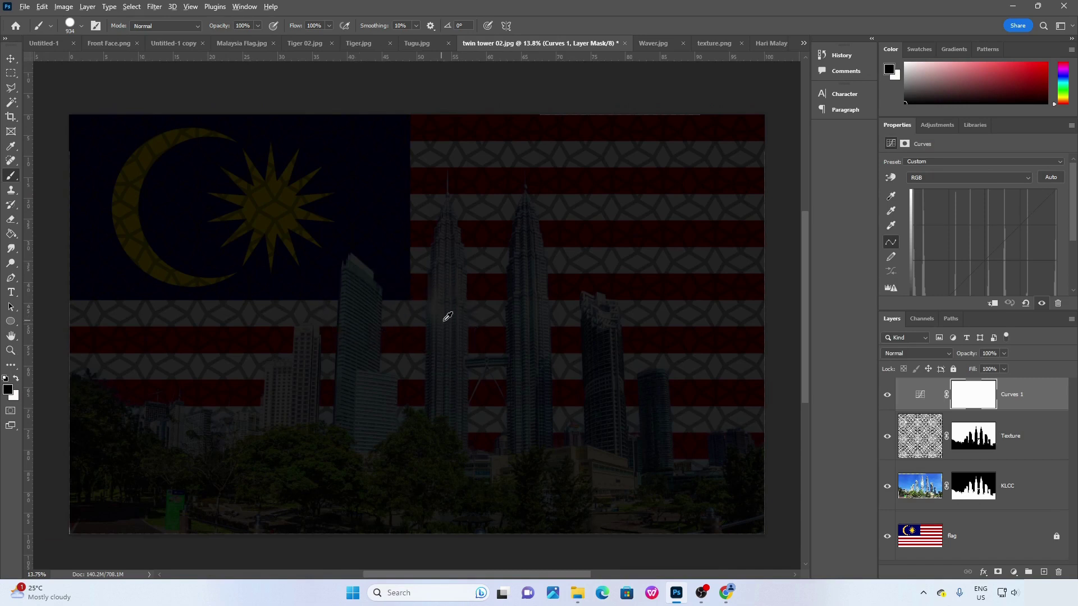
Enlarge the brush to about 3770 px and paint one black circle over the towers on the Curves 1 mask.
drag(411, 309, 520, 301)
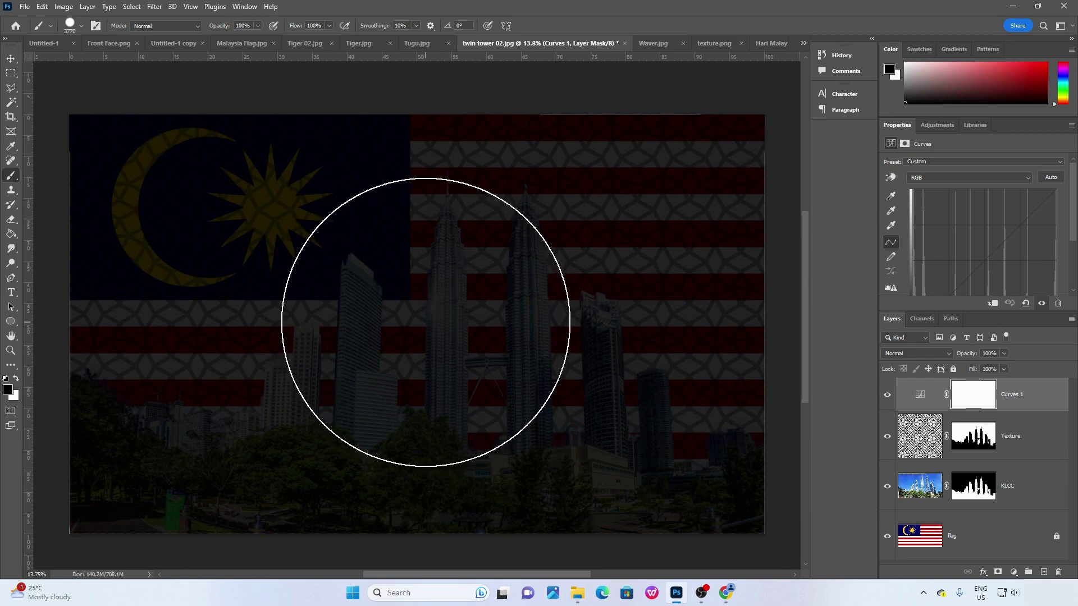
click(426, 322)
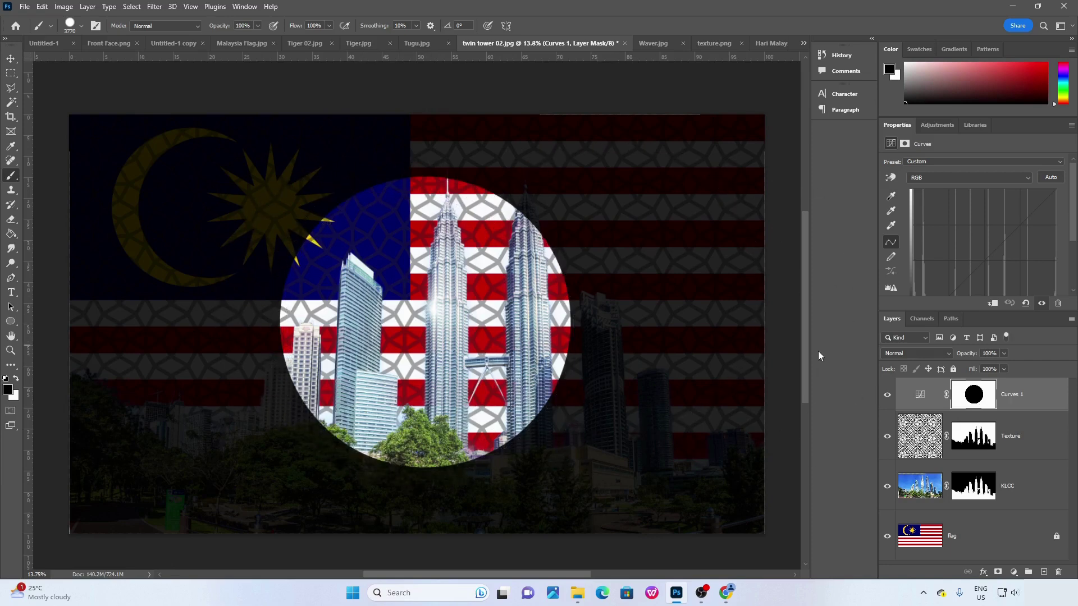
Try to reposition the circle of the Curves 1 mask with the Move tool, and reselect the Curves 1 layer.
click(11, 58)
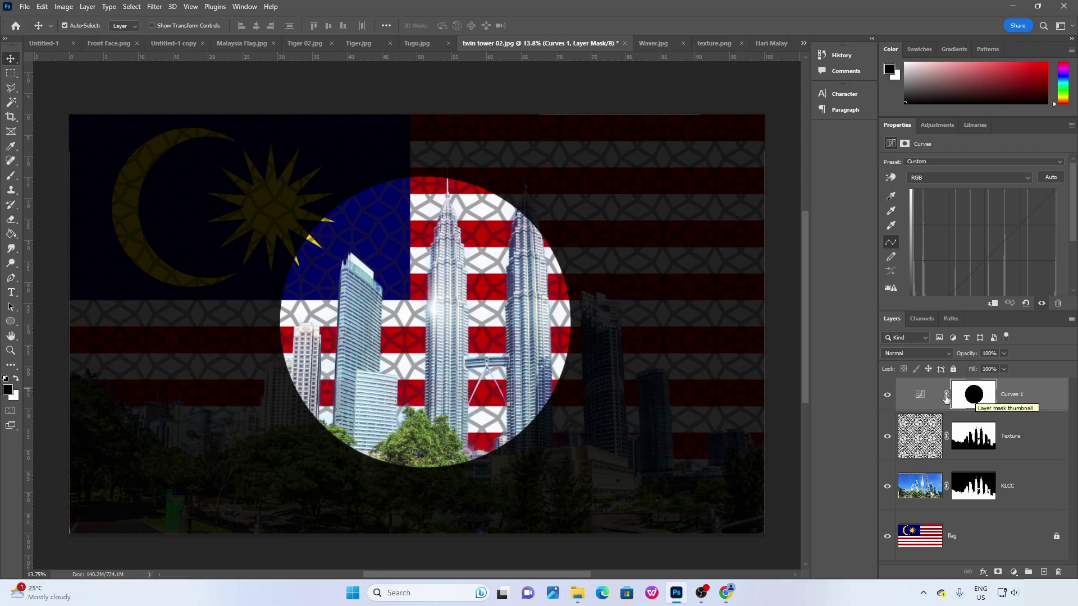
drag(566, 314, 685, 431)
key(ctrl+z)
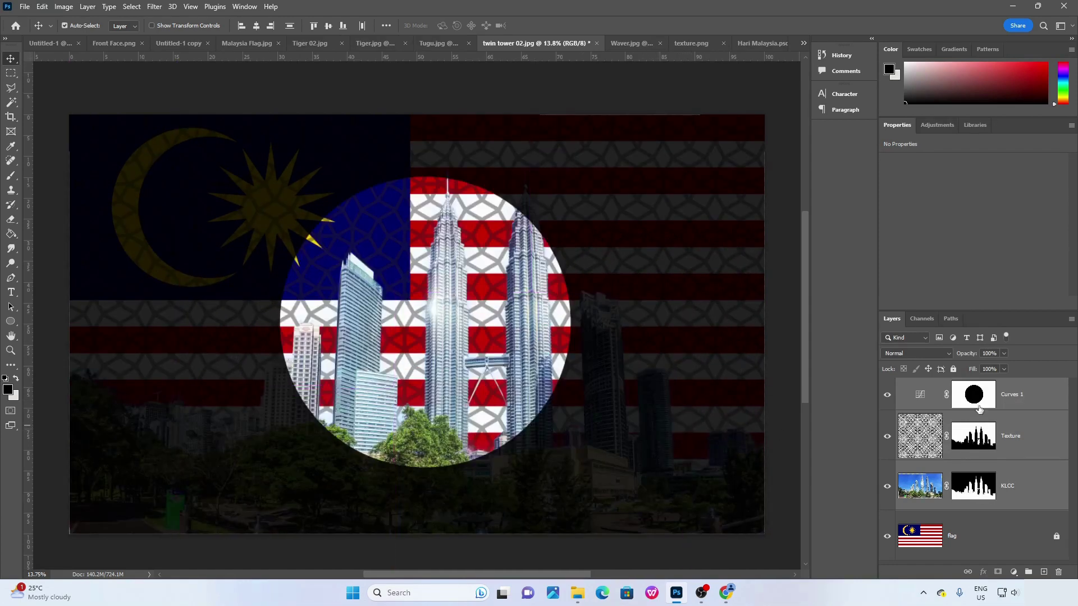
click(1015, 405)
mouse_move(560, 328)
mouse_down()
mouse_move(694, 358)
mouse_move(536, 337)
mouse_move(449, 307)
mouse_move(399, 268)
mouse_move(663, 281)
mouse_move(572, 363)
mouse_move(496, 332)
mouse_move(570, 333)
mouse_move(572, 316)
mouse_up()
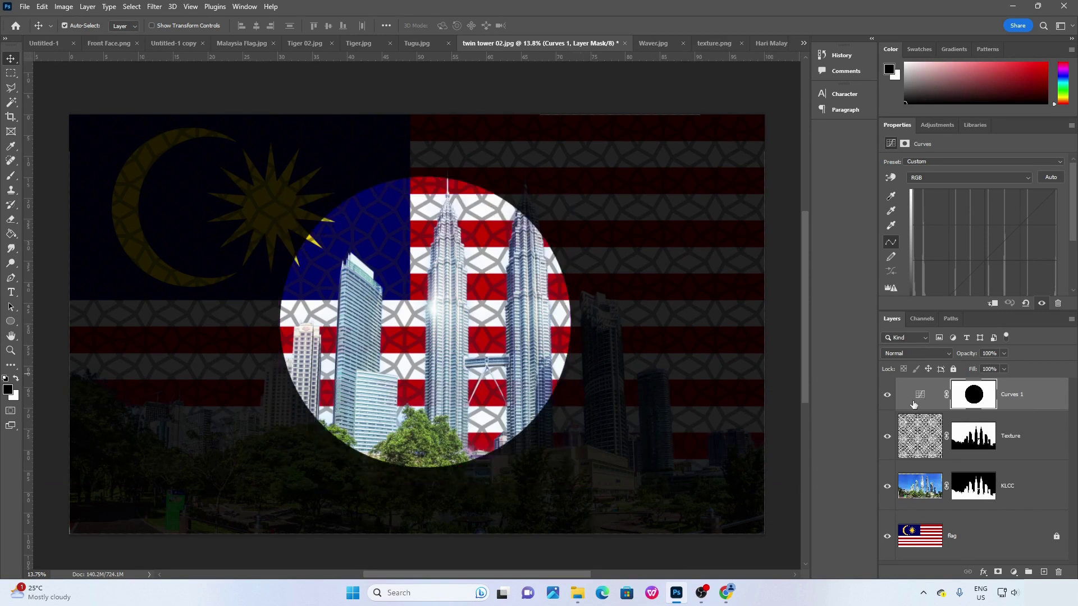
Try to shift the unlinked circle of the Curves 1 mask toward the second tower, and undo the move.
click(946, 395)
drag(568, 327, 597, 328)
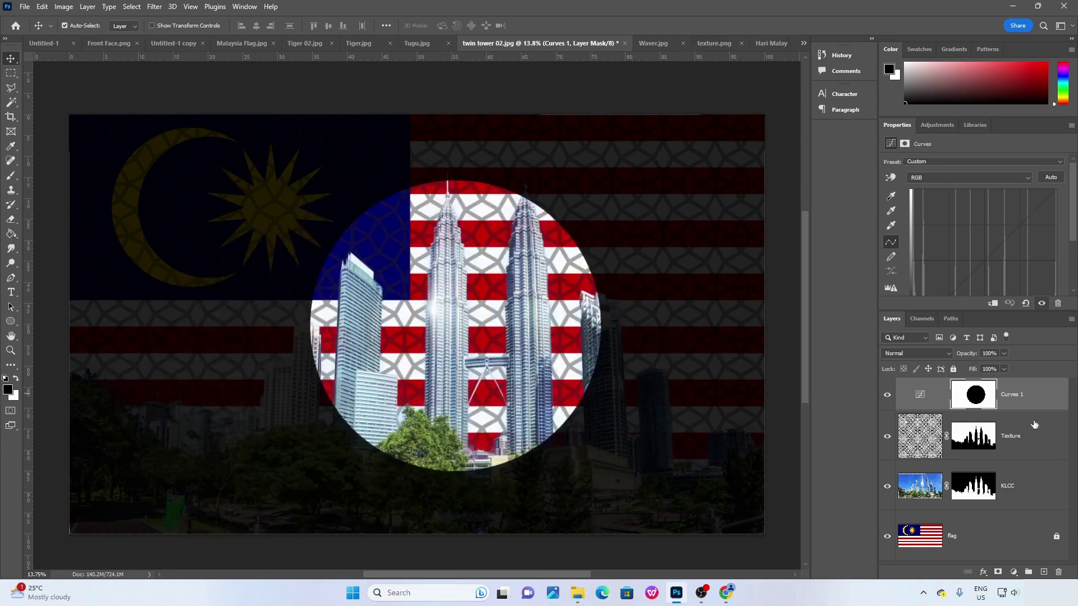
key(ctrl+z)
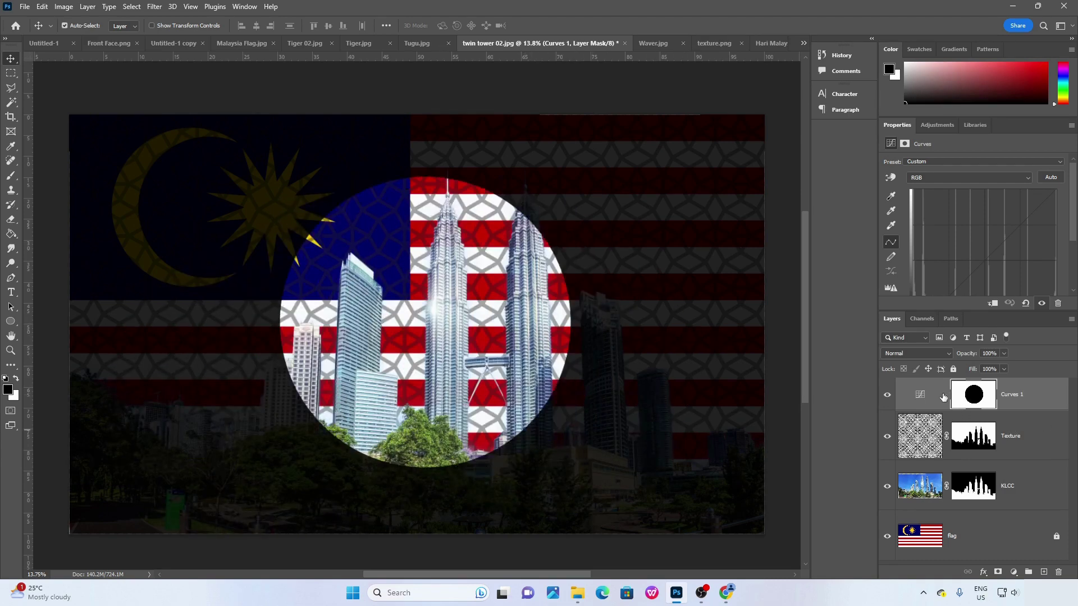
Unlink the Curves 1 mask and stretch its circle with Free Transform into a wide ellipse, about 205% in width and slightly taller.
click(946, 395)
key(ctrl+t)
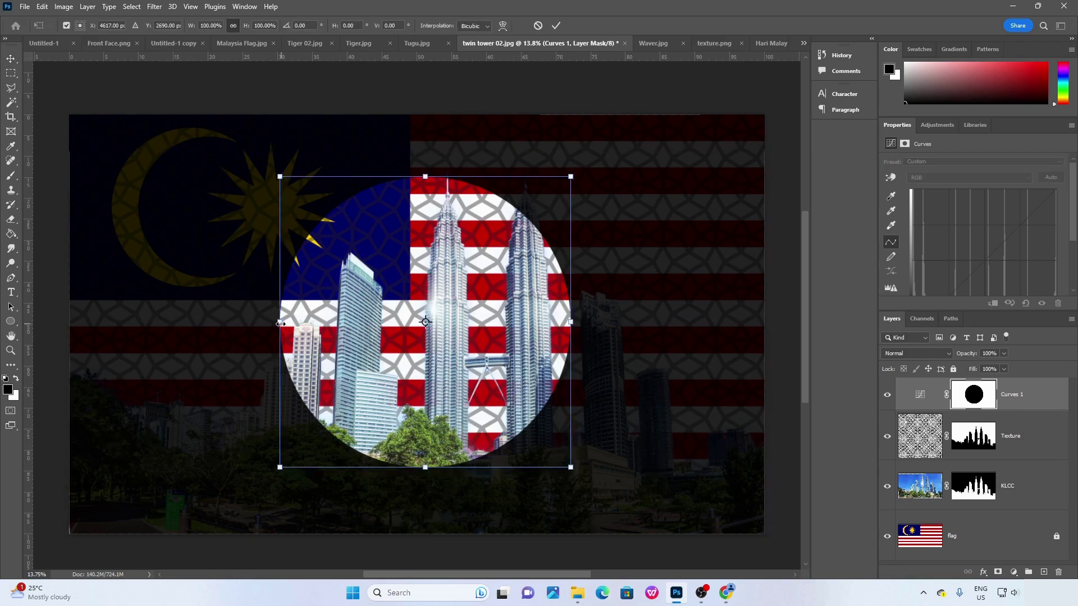
drag(280, 324, 110, 329)
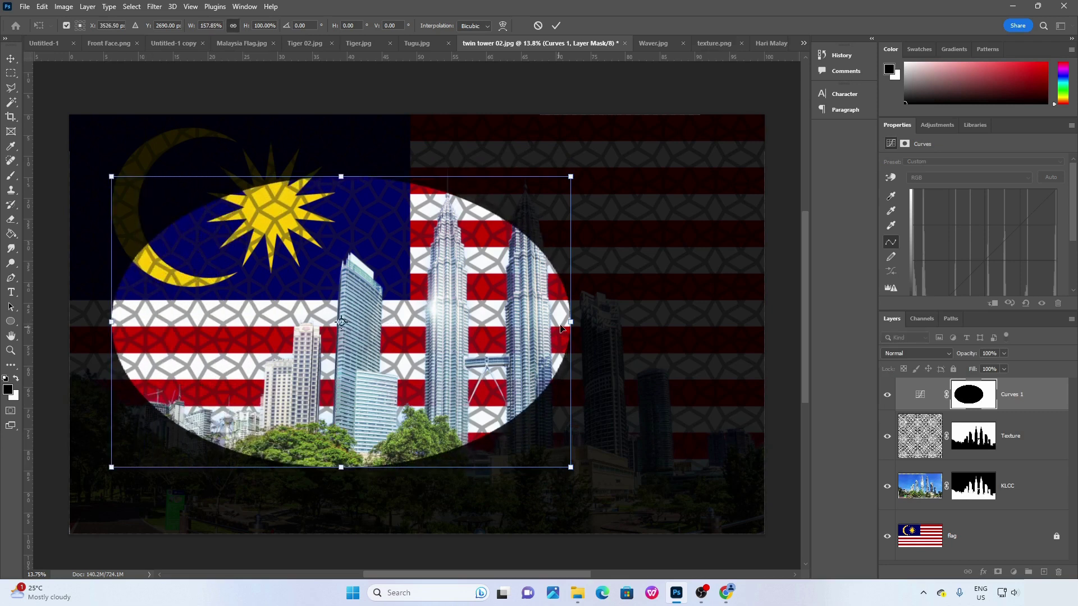
drag(571, 321, 710, 321)
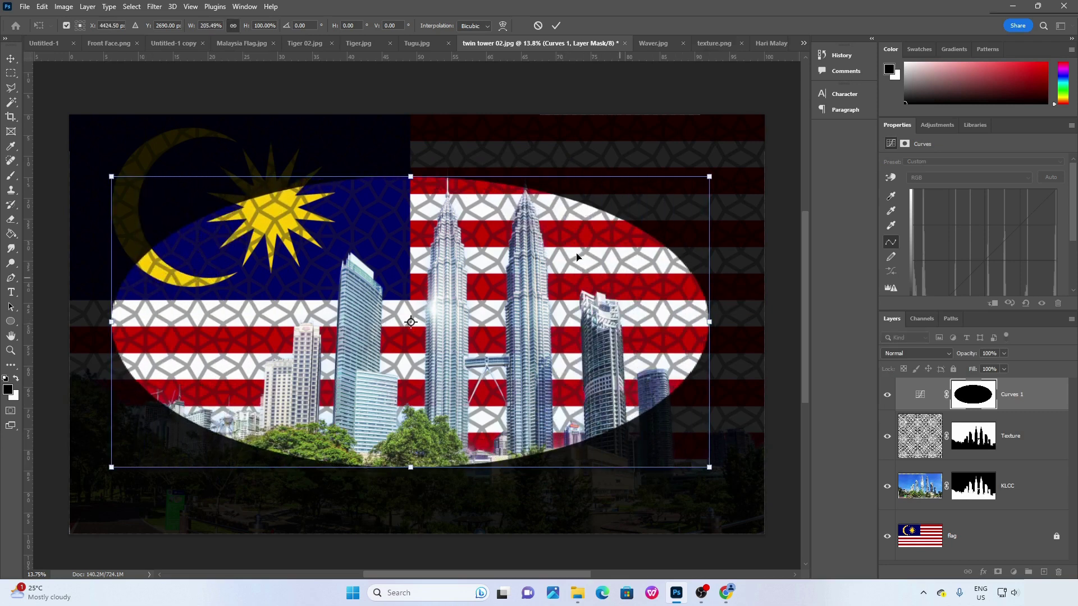
drag(415, 182, 416, 151)
drag(411, 467, 410, 495)
key(Return)
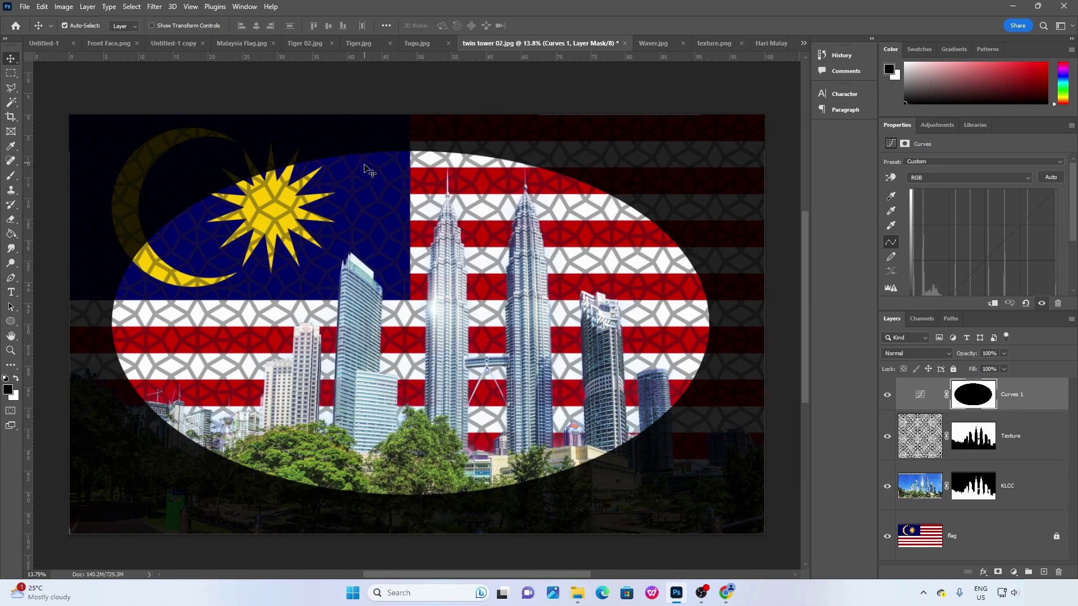
Try different feather amounts on the Curves 1 mask, from 842.3 px down to 145.9 px.
click(976, 402)
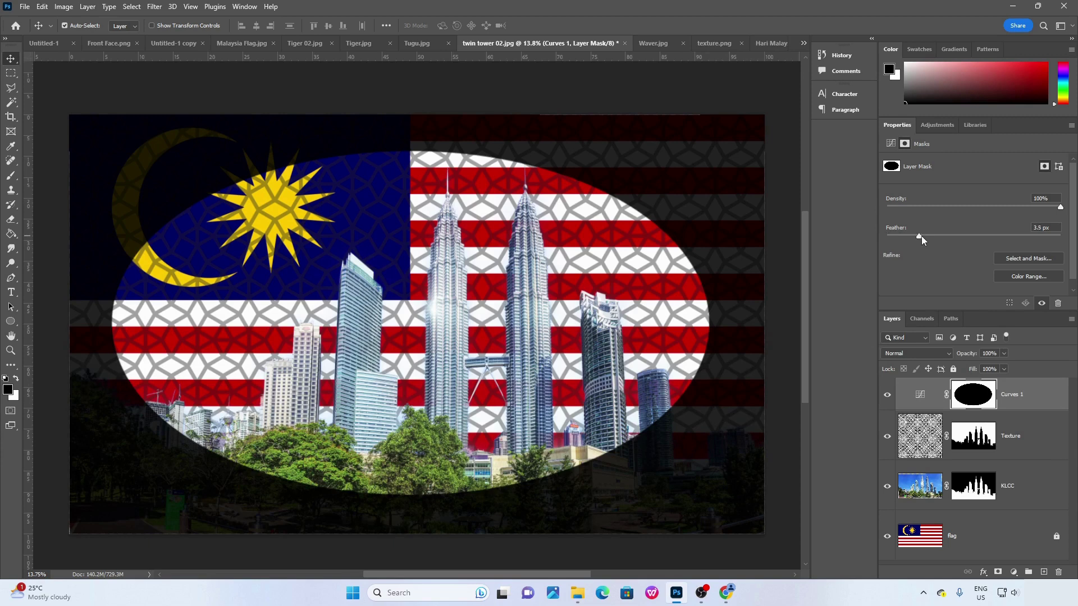
drag(920, 236, 956, 236)
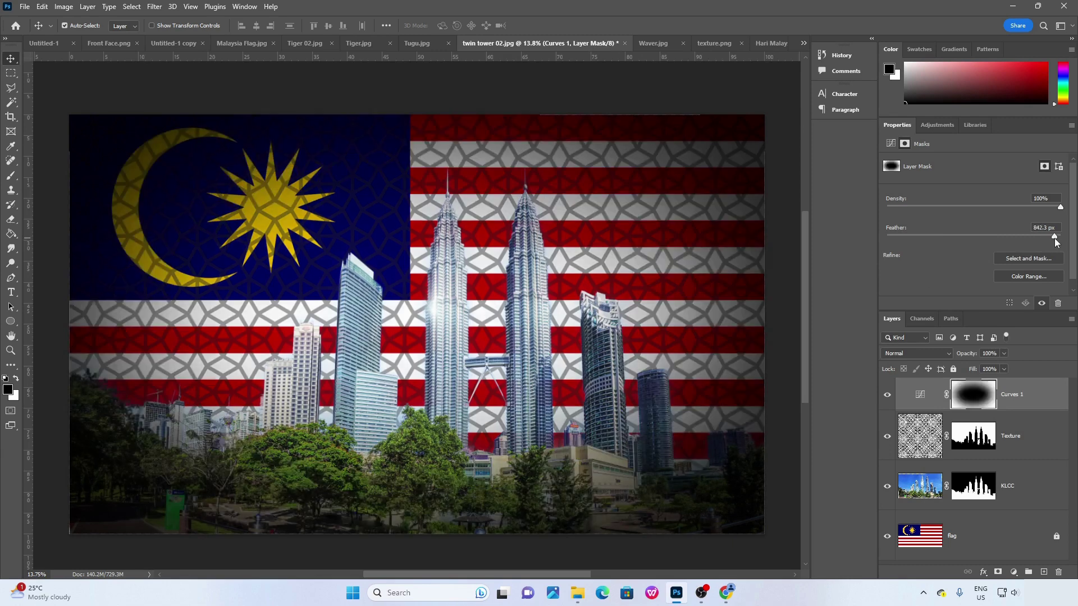
drag(1041, 238, 1035, 240)
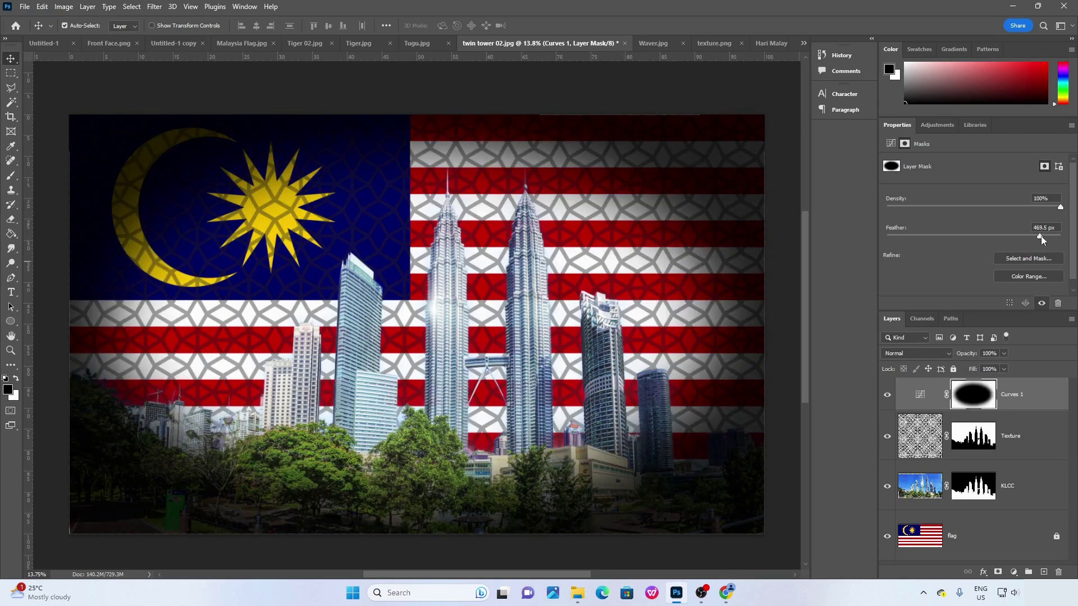
drag(1041, 236, 1043, 236)
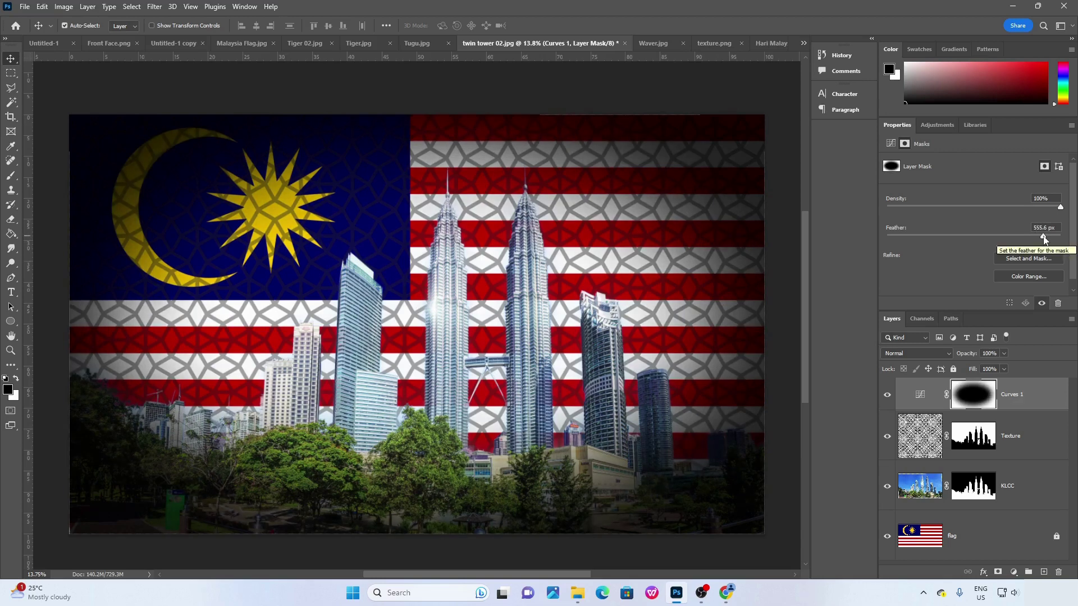
drag(1043, 236, 1012, 238)
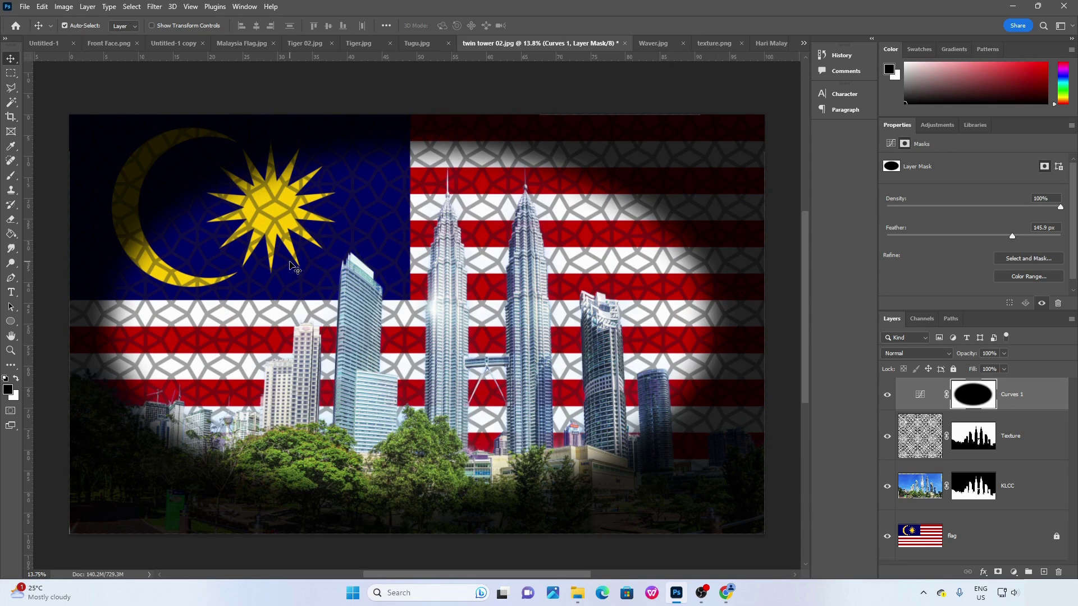
Scale up the ellipse on the Curves 1 mask to about 110% with Free Transform.
click(1008, 398)
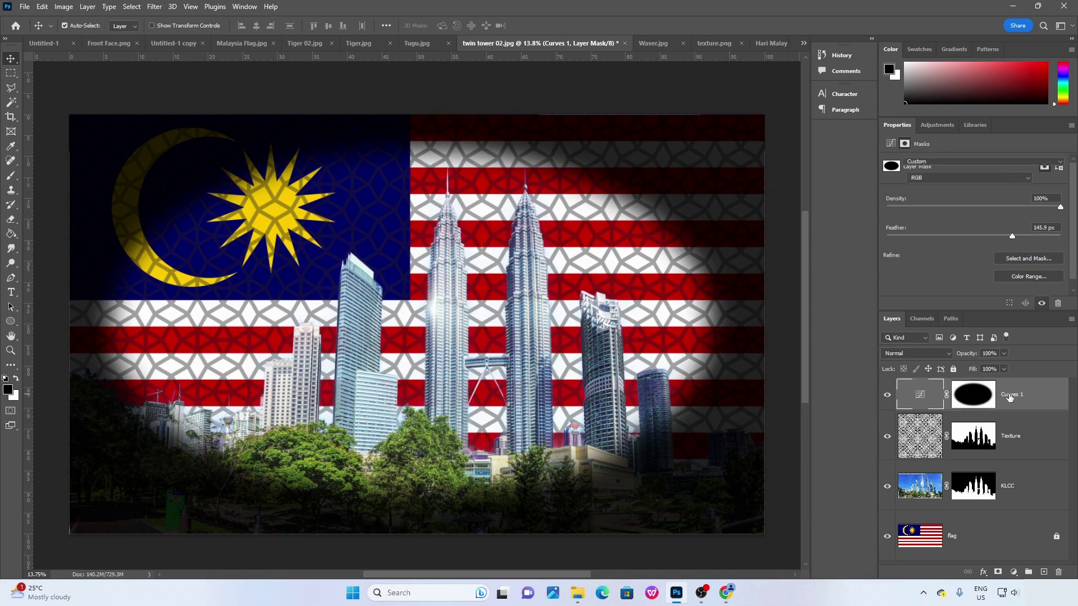
click(981, 401)
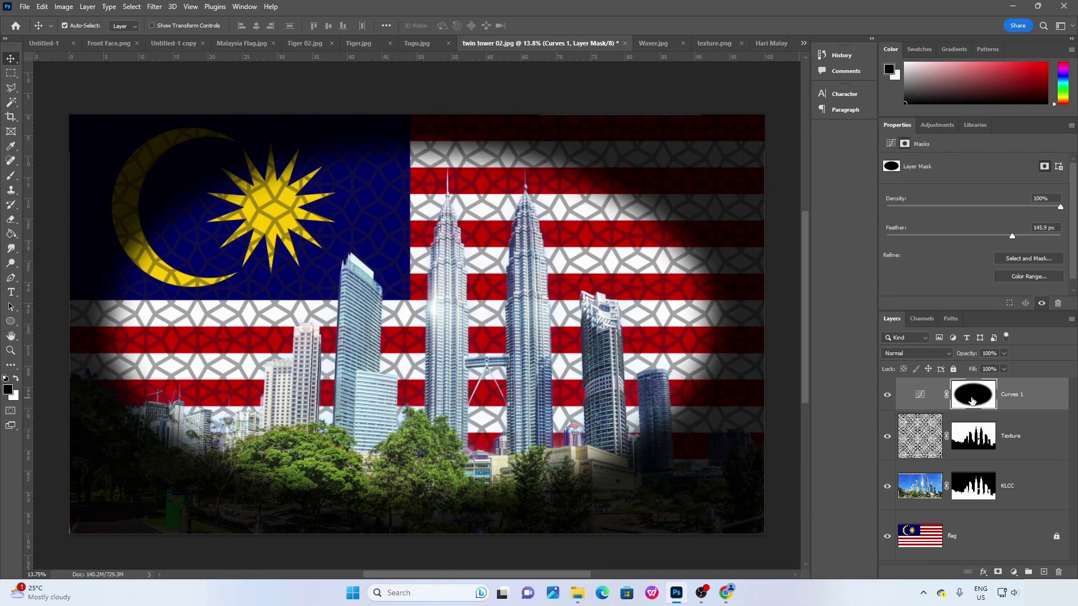
key(ctrl+t)
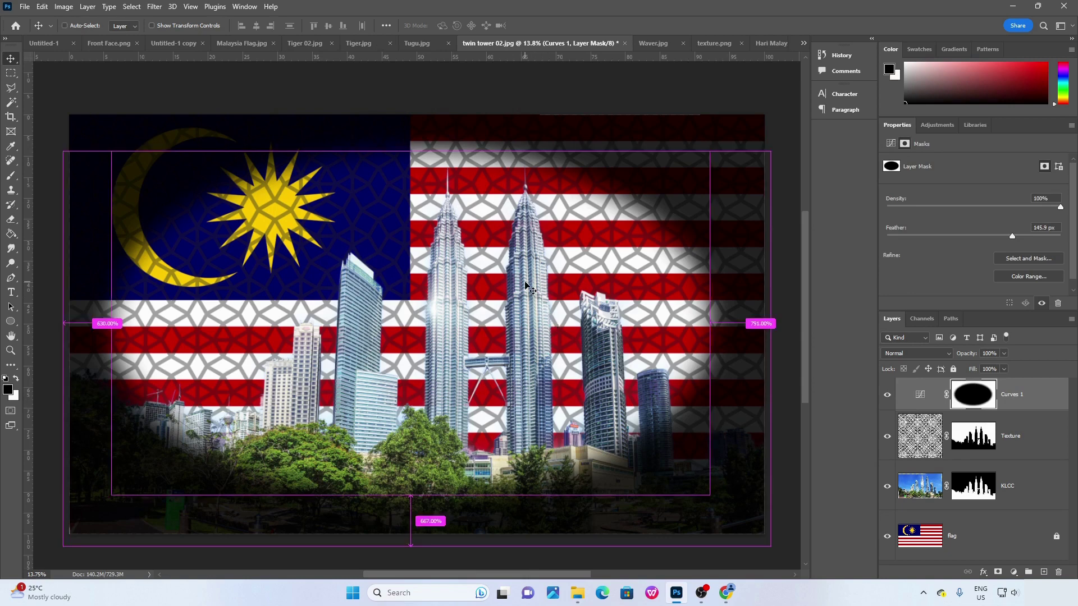
drag(710, 152, 757, 183)
key(alt+shift)
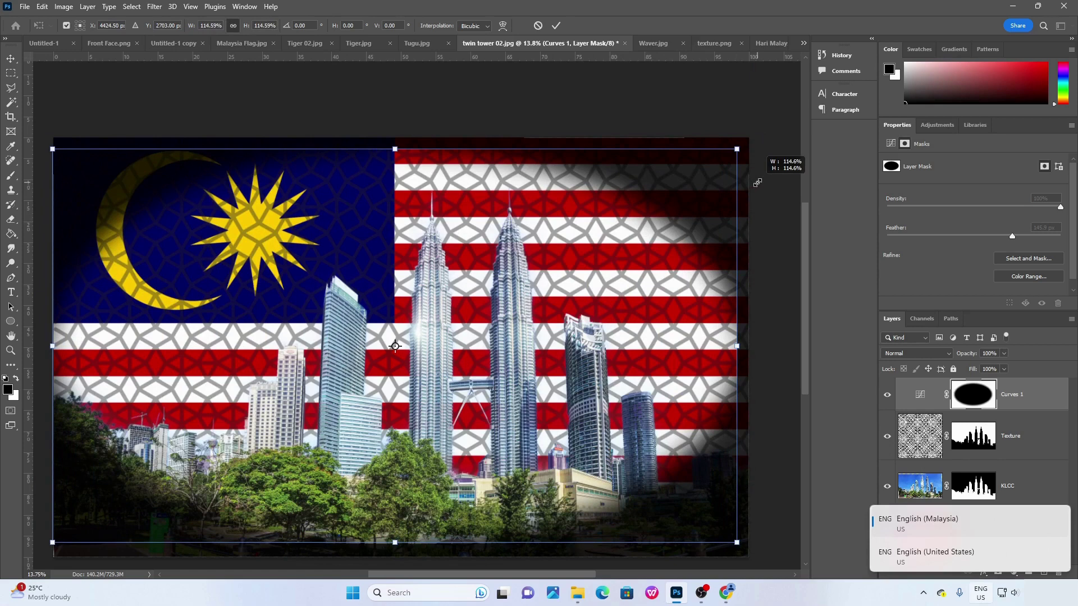
drag(757, 183, 733, 123)
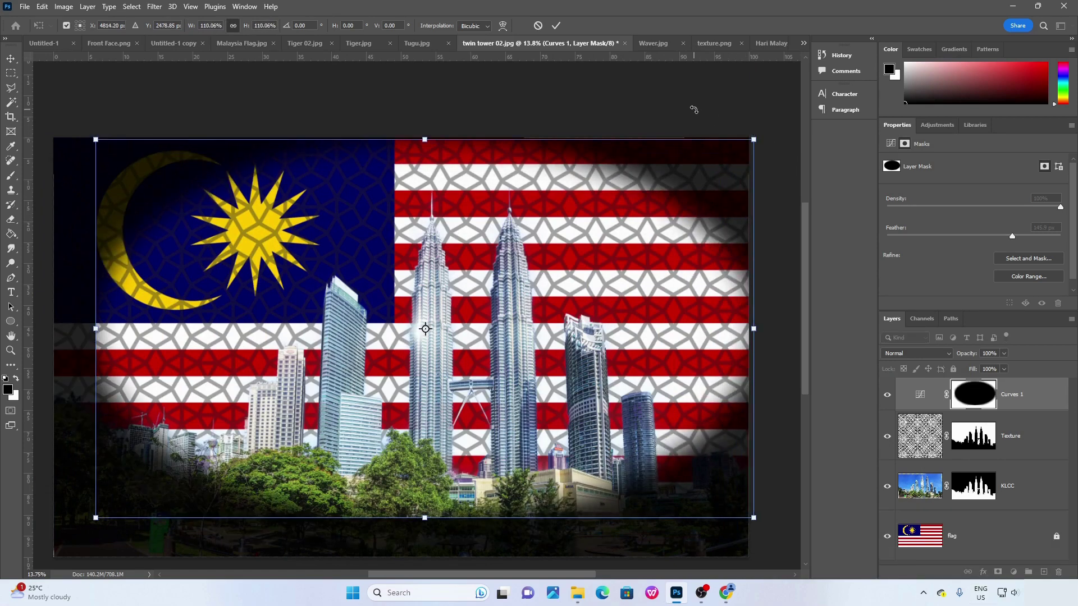
key(Return)
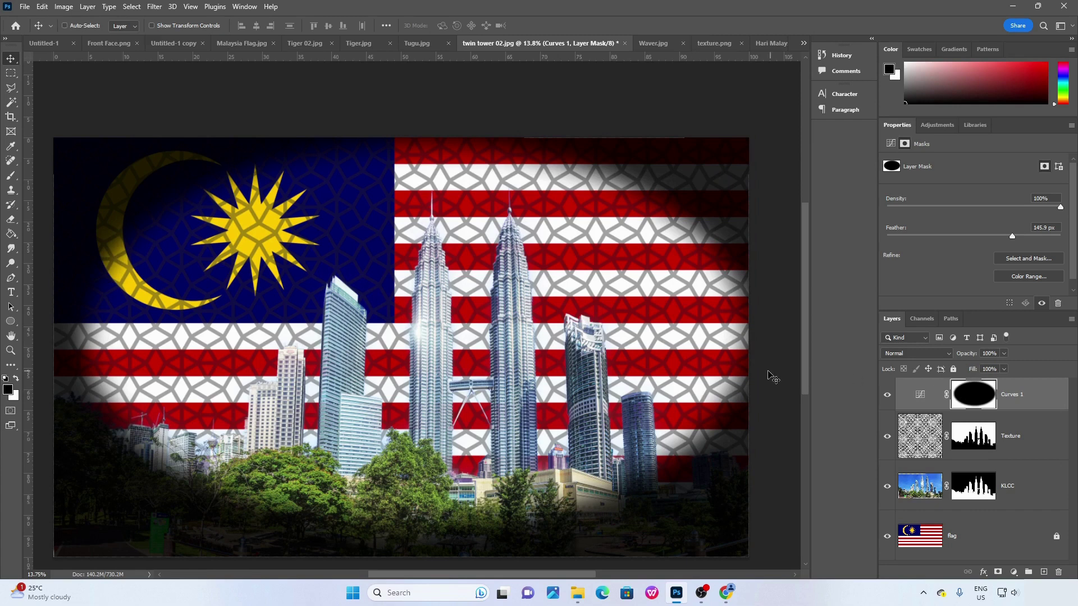
Centre the mask ellipse on the canvas and set the Curves 1 mask feather to about 698.9 px.
key(ctrl+t)
drag(671, 197, 654, 215)
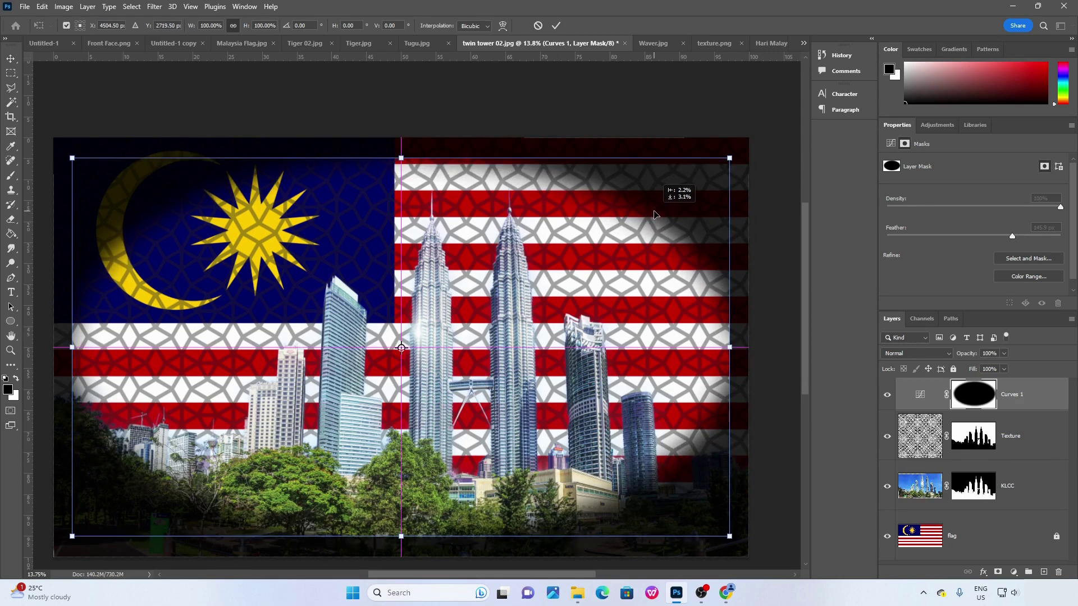
key(Return)
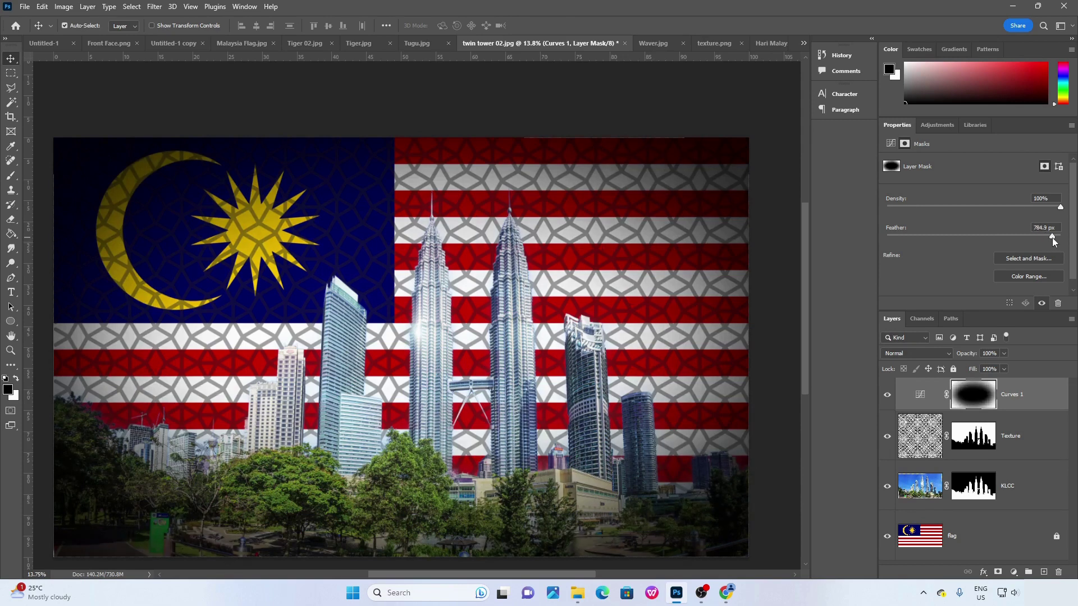
drag(1051, 238, 1047, 238)
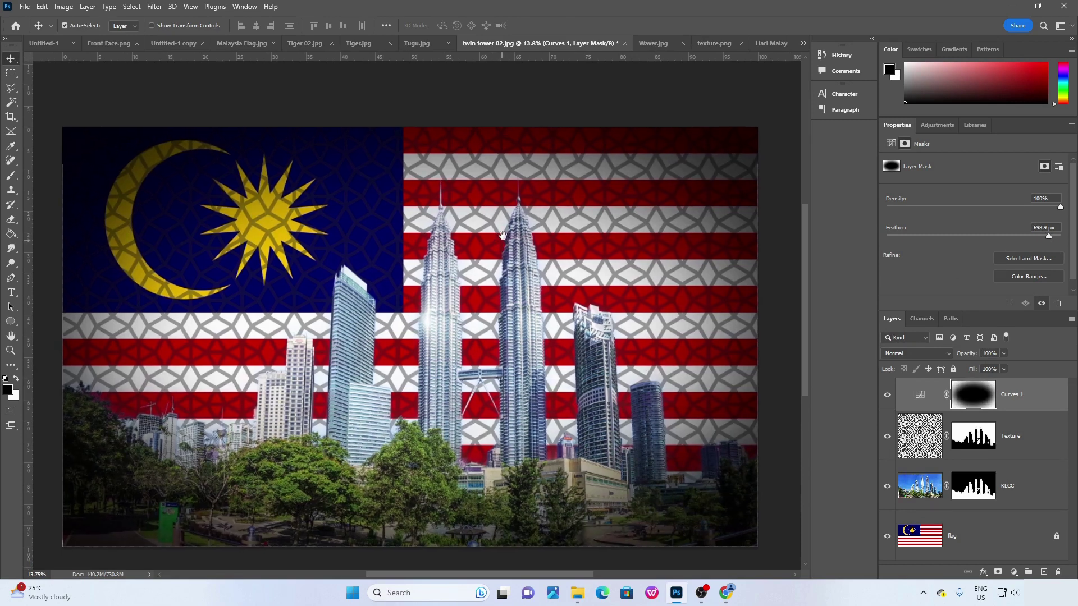
drag(491, 253, 501, 226)
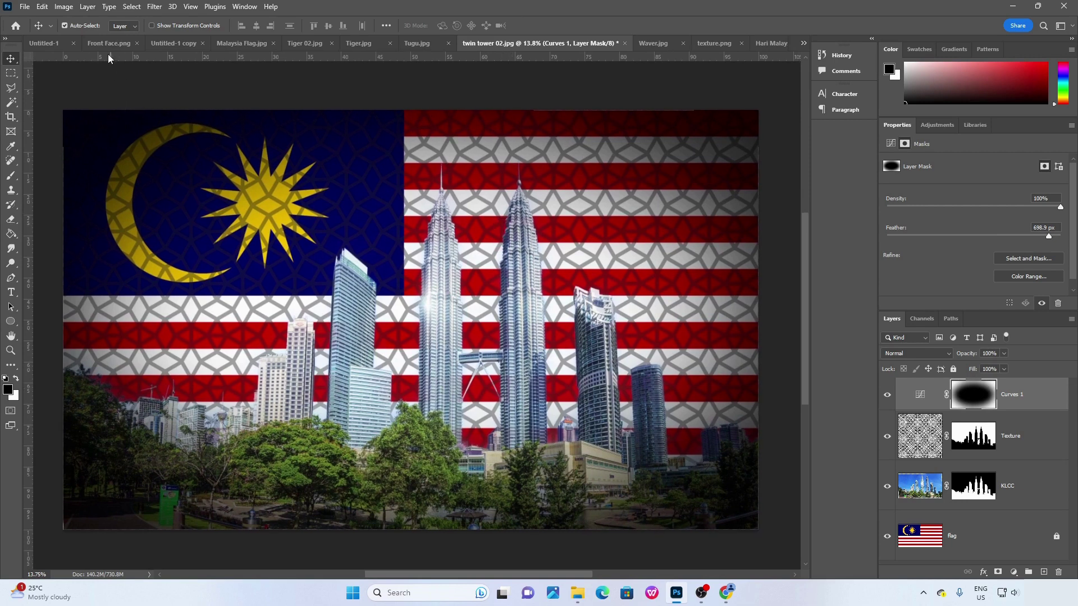
Review the finished poster in Untitled-1 and the Tiger.jpg and Tugu.jpg images, and return to twin tower 02.jpg.
click(51, 45)
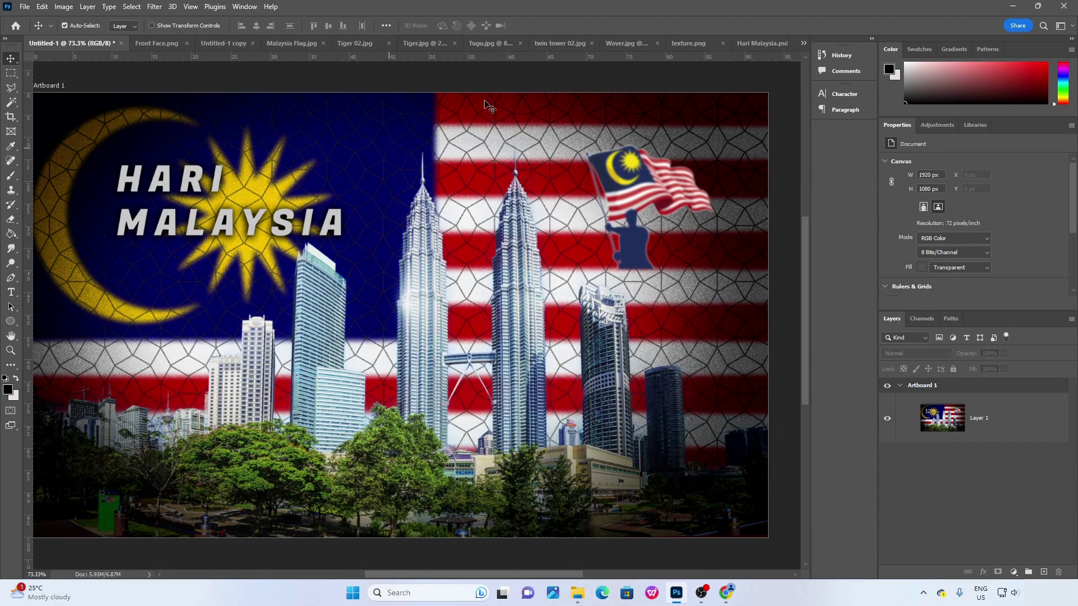
click(408, 43)
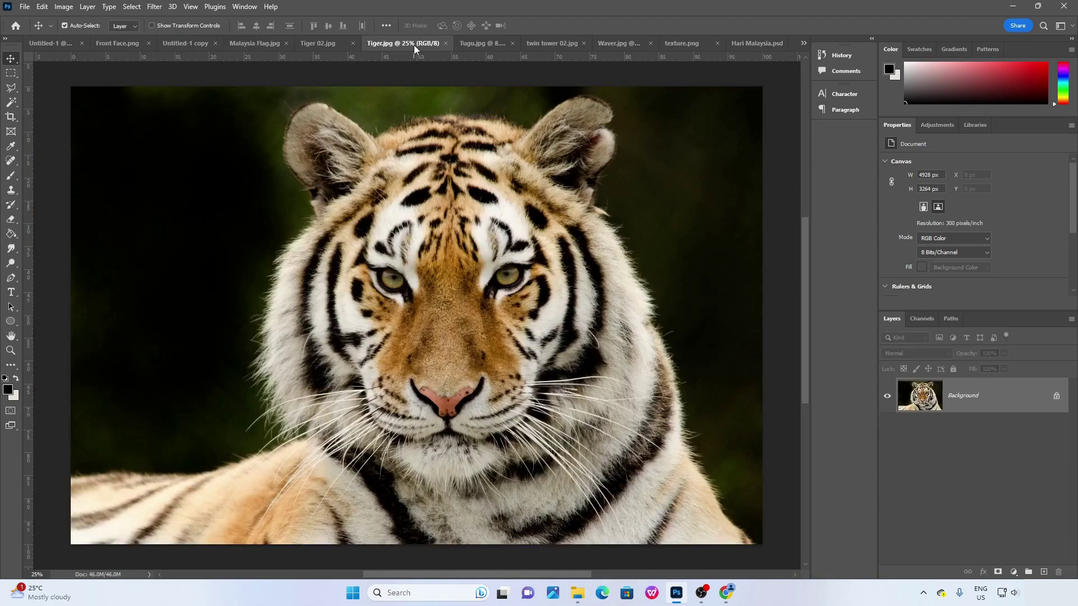
click(46, 42)
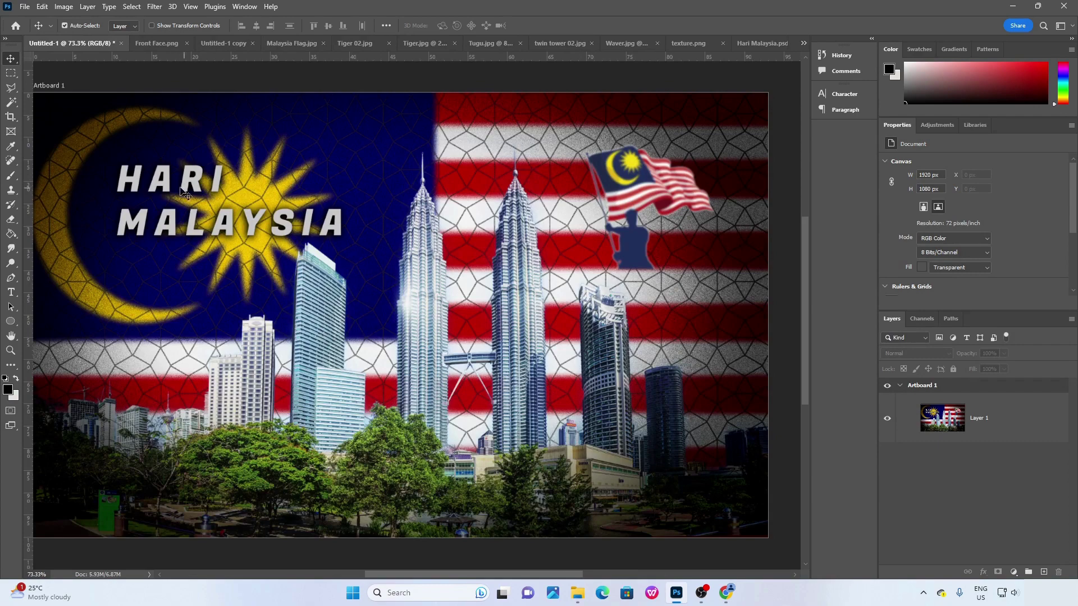
click(488, 45)
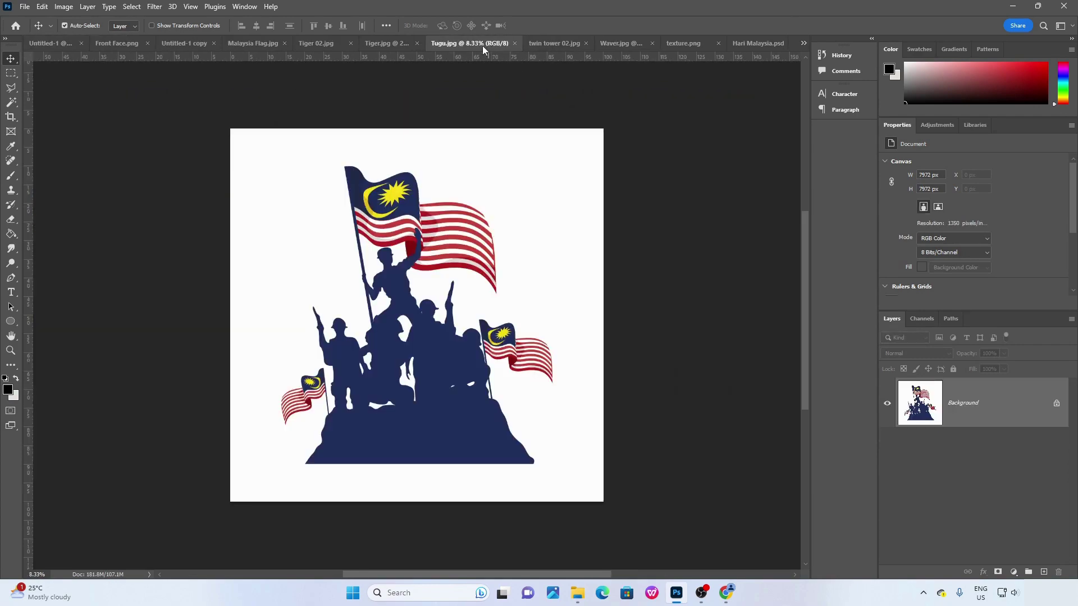
click(385, 45)
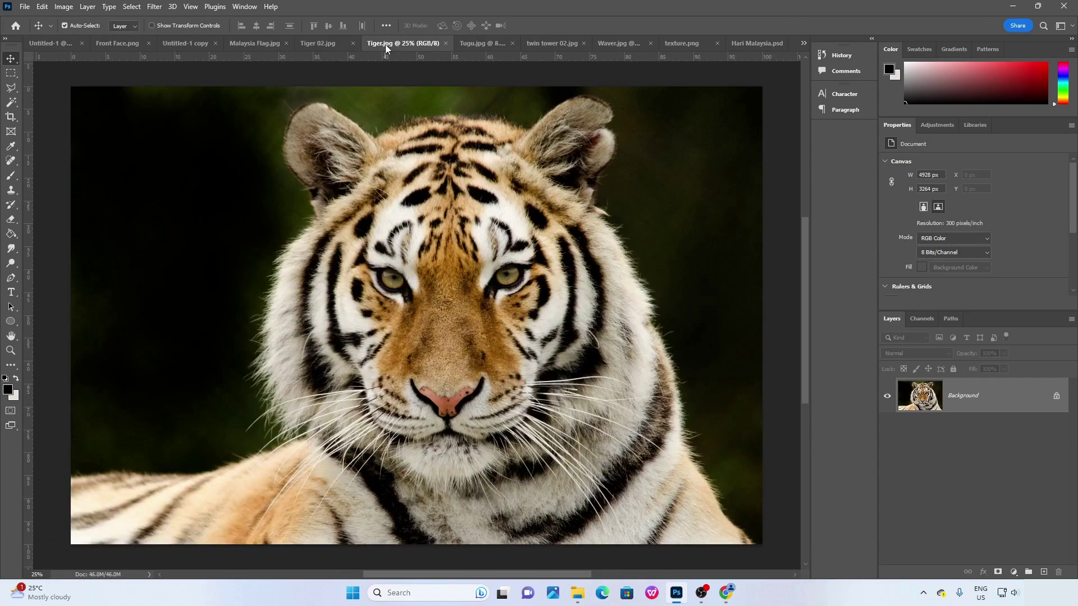
click(541, 45)
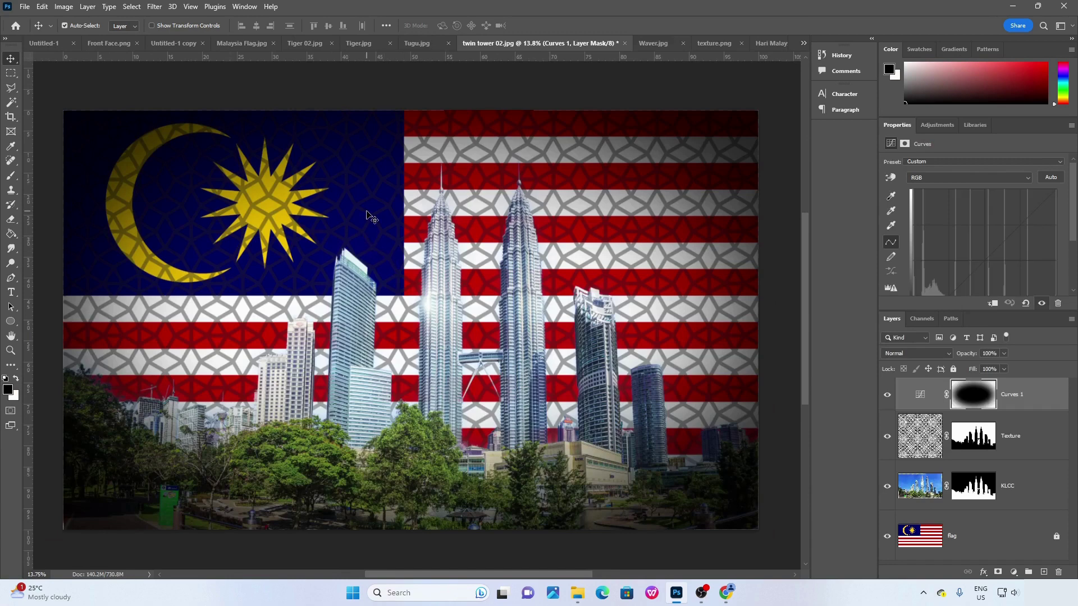
drag(368, 188, 378, 188)
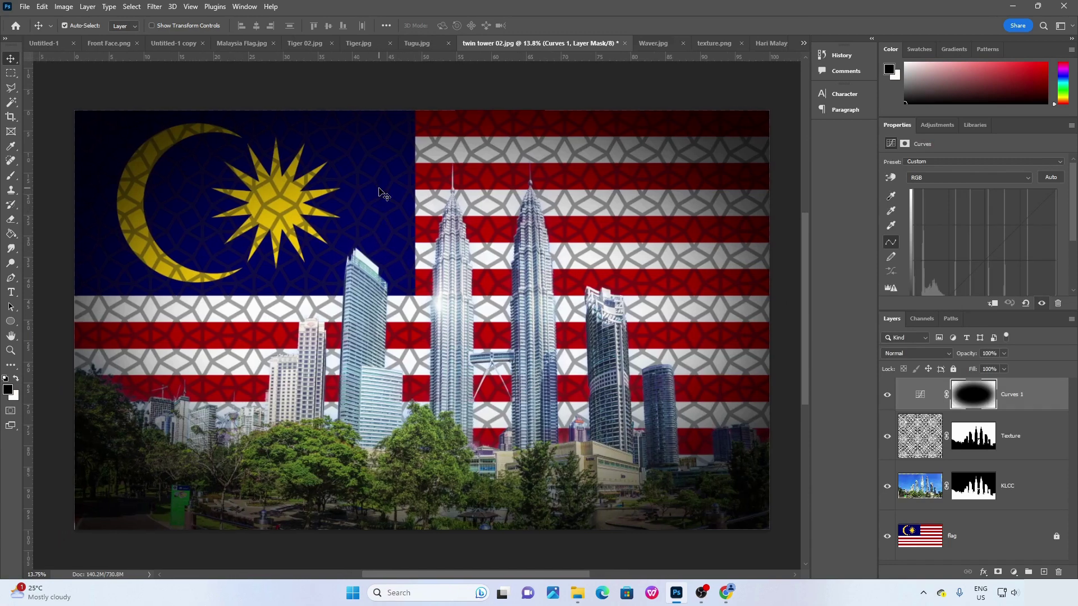
Add horizontal text over the flag's crescent and star, with HARI on the first line and MALAYSIA on the second.
click(12, 292)
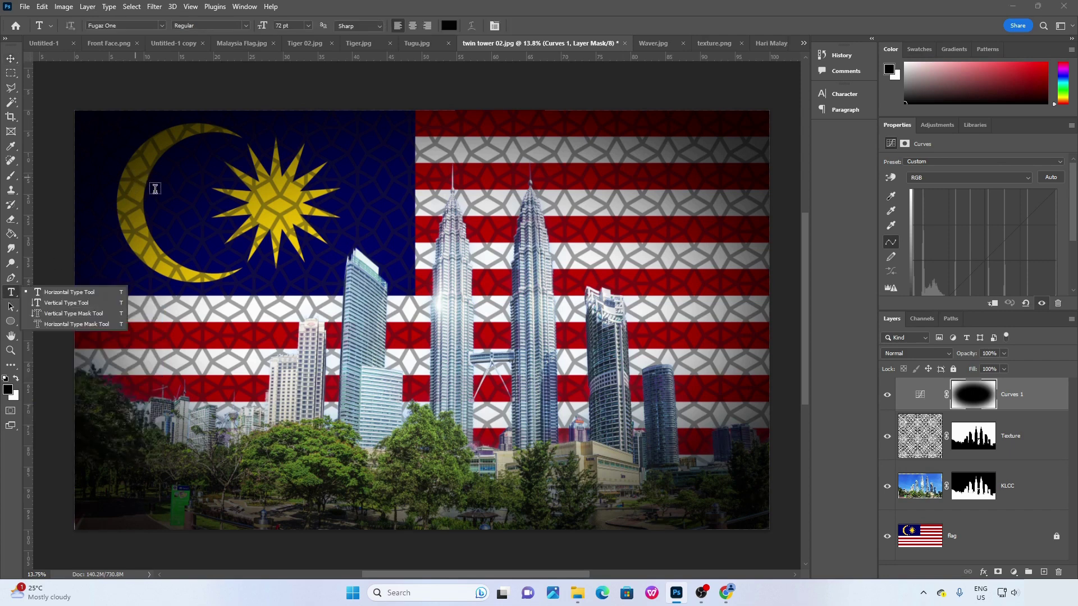
click(180, 189)
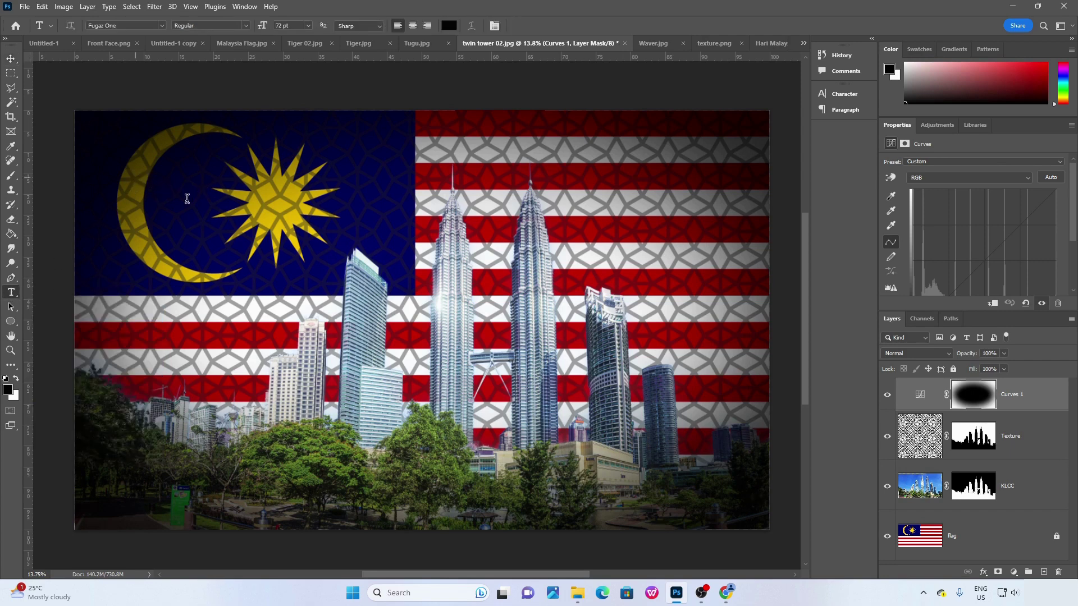
click(182, 191)
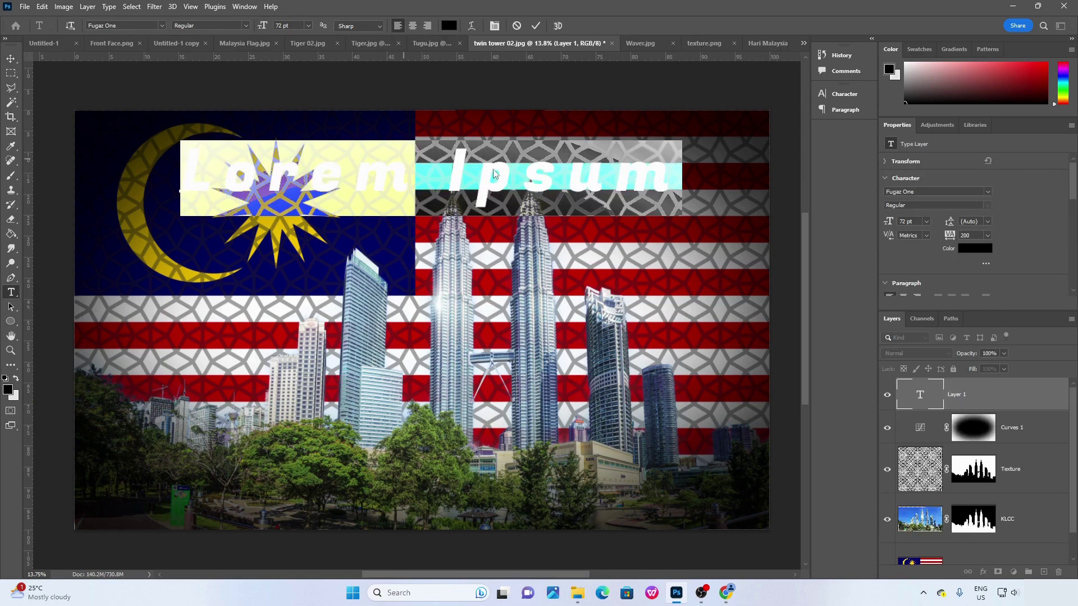
text(HARI)
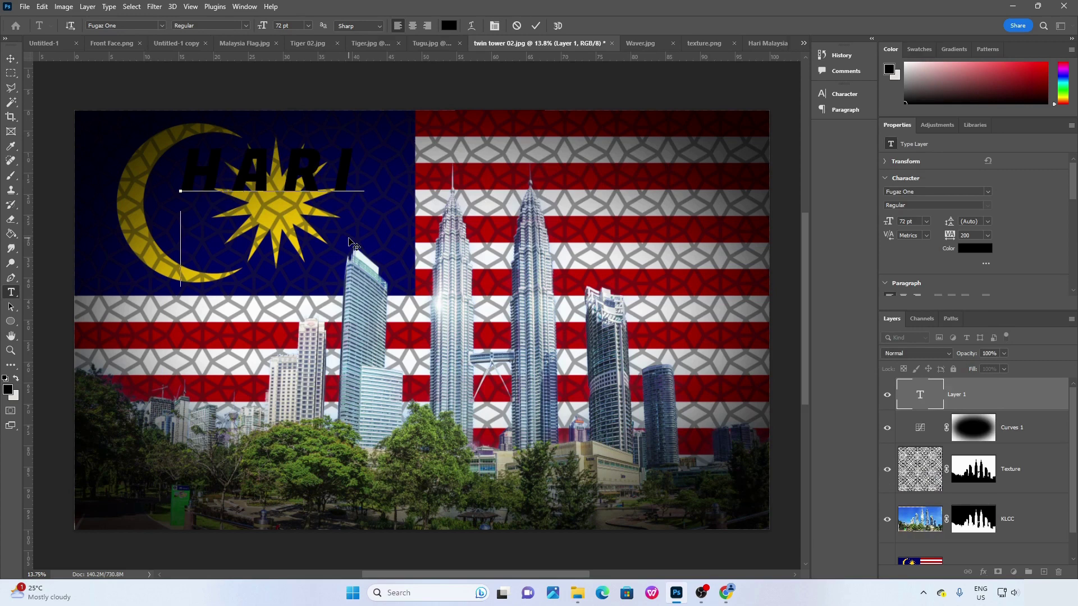
key(Return)
text(MALAYSIA)
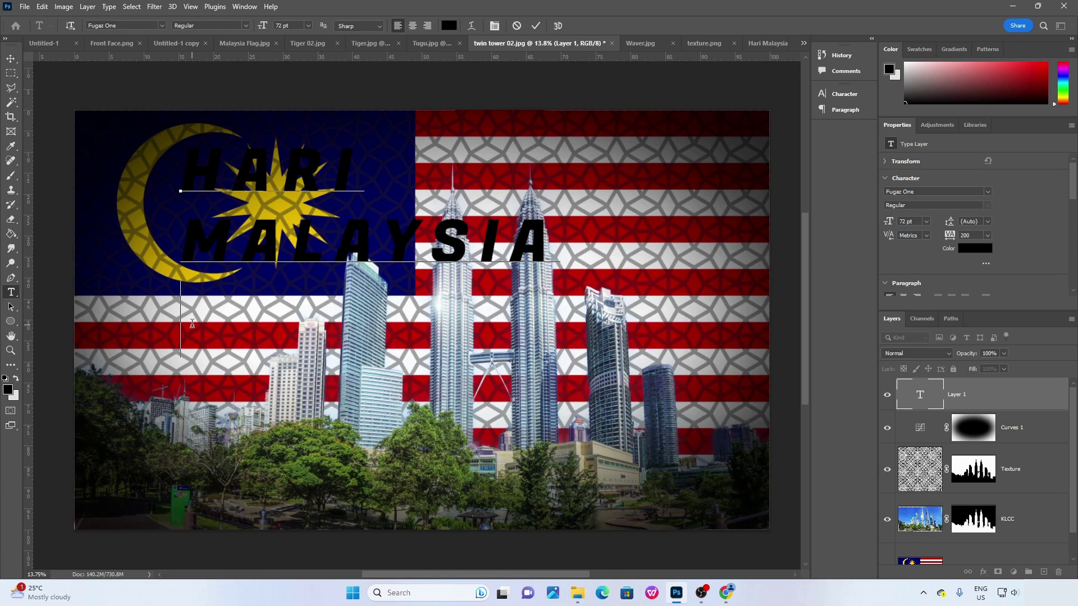
text(fasdasd)
key(Return)
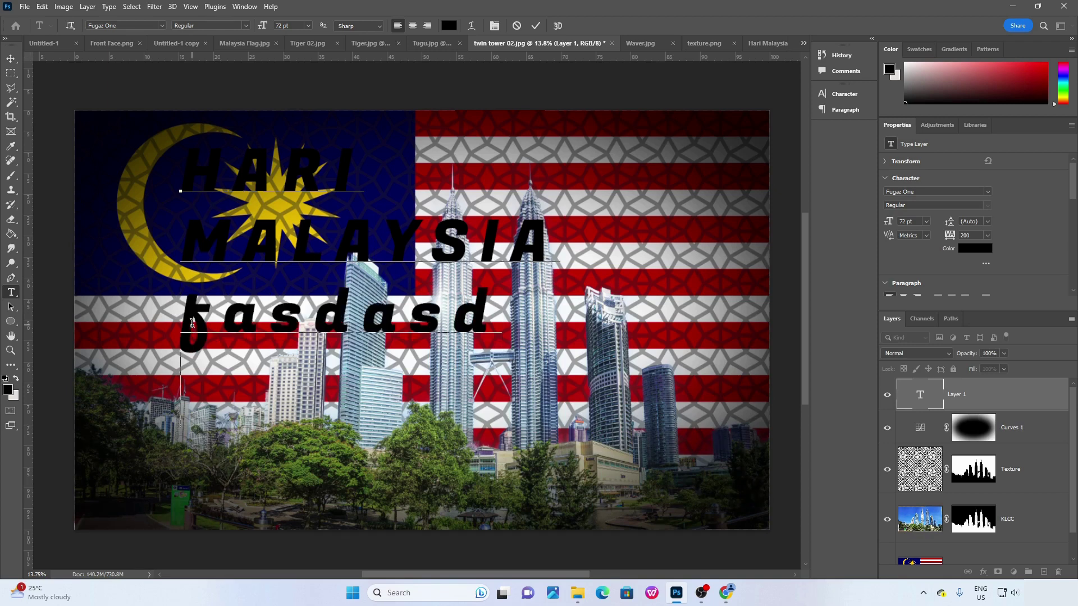
text(asdasd)
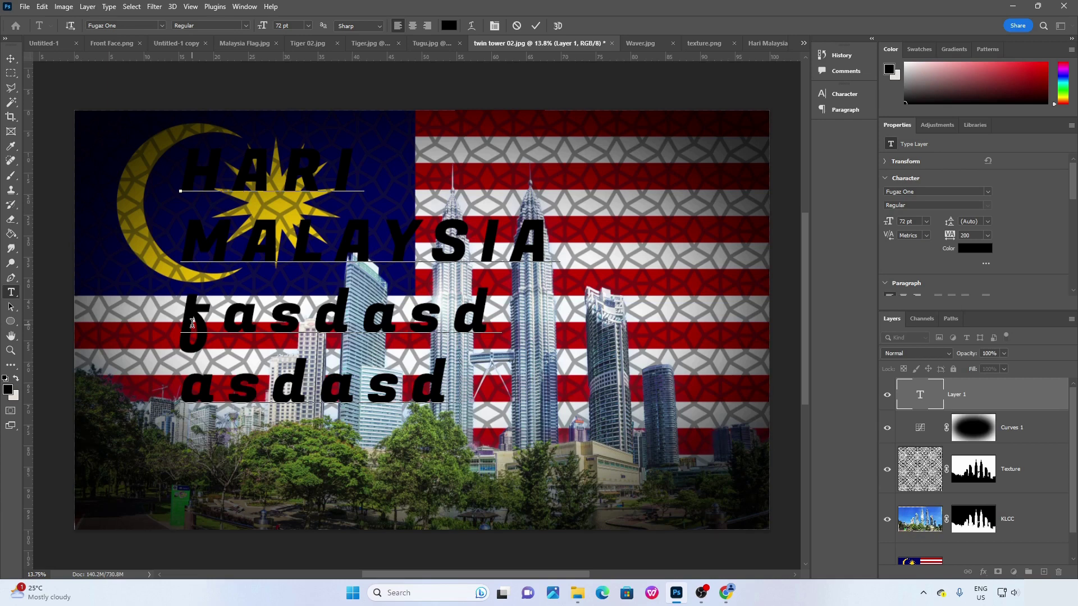
key(BackSpace)
key(BackSpace)
key(BackSpace)
key(BackSpace)
key(BackSpace)
key(BackSpace)
key(BackSpace)
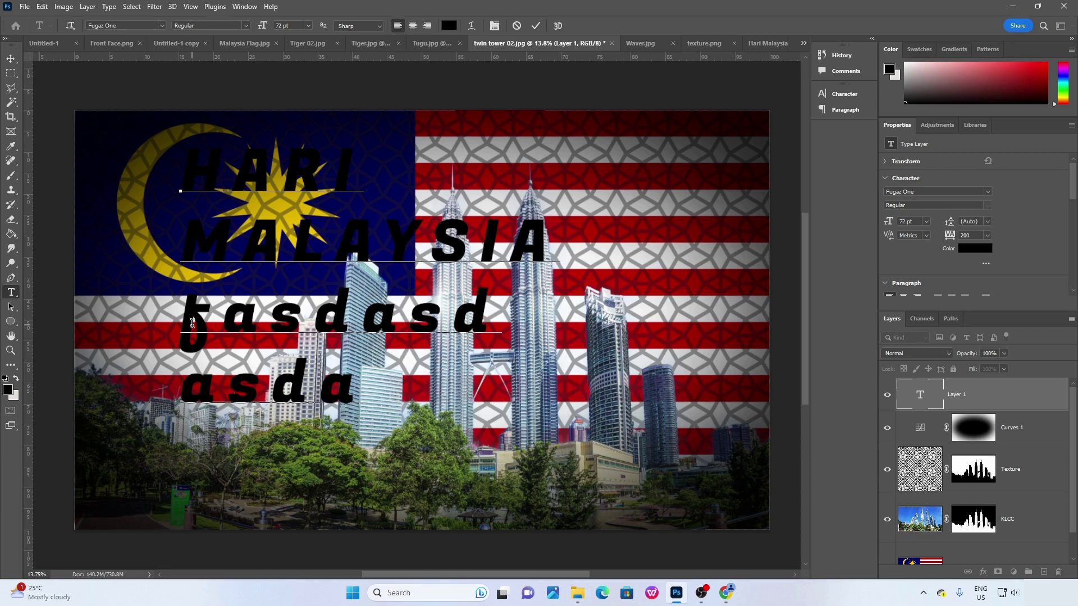
key(BackSpace)
key(BackSpace)
key(BackSpace)
key(BackSpace)
key(BackSpace)
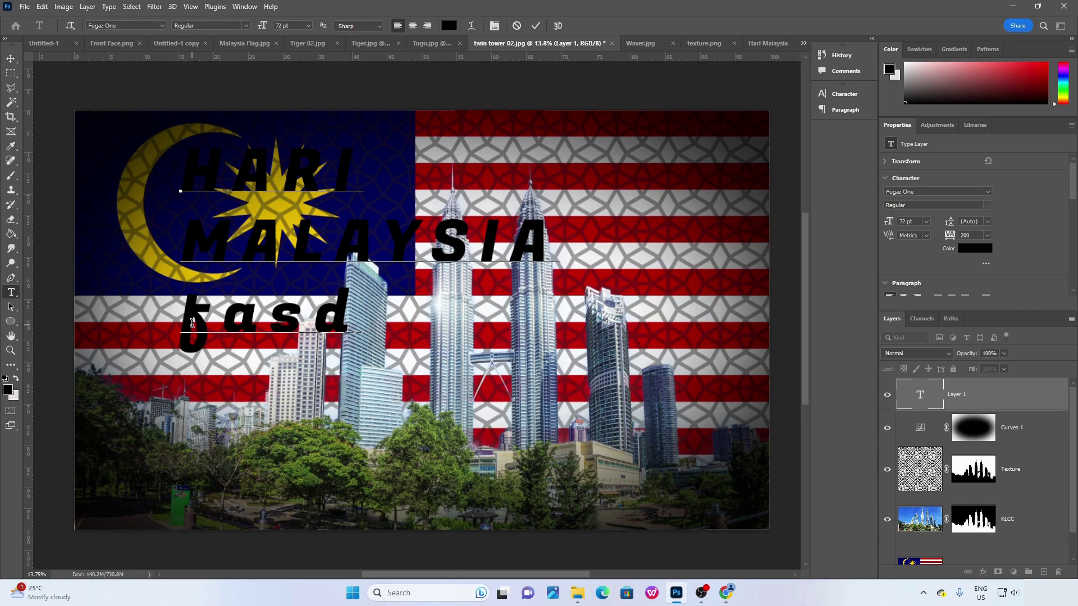
key(BackSpace)
key(BackSpace)
key(BackSpace)
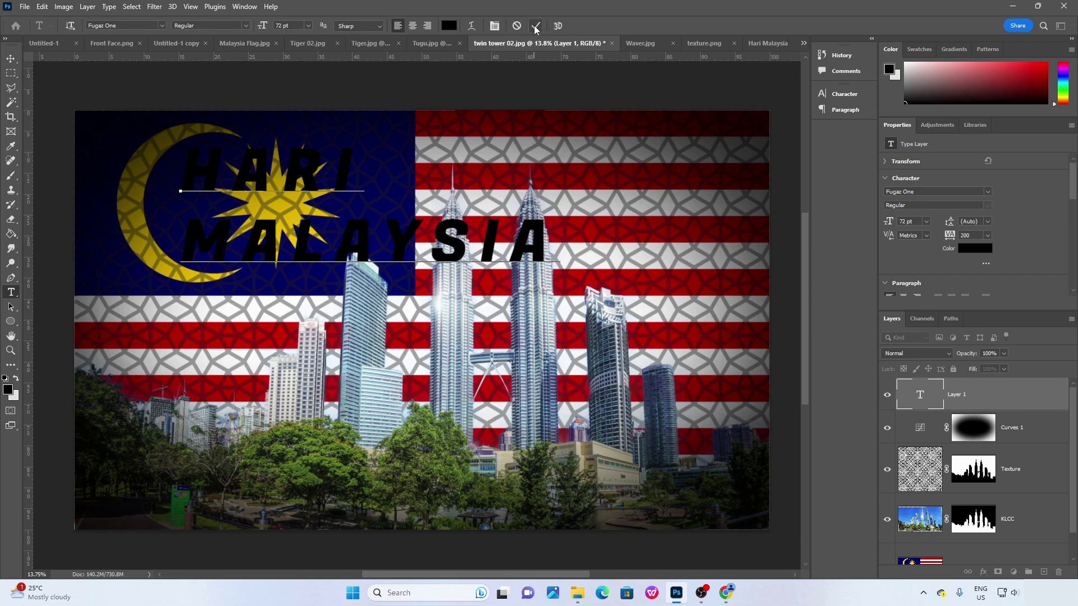
Reposition the HARI MALAYSIA title over the flag's crescent and star and scale it down to about 73% with Free Transform.
click(10, 63)
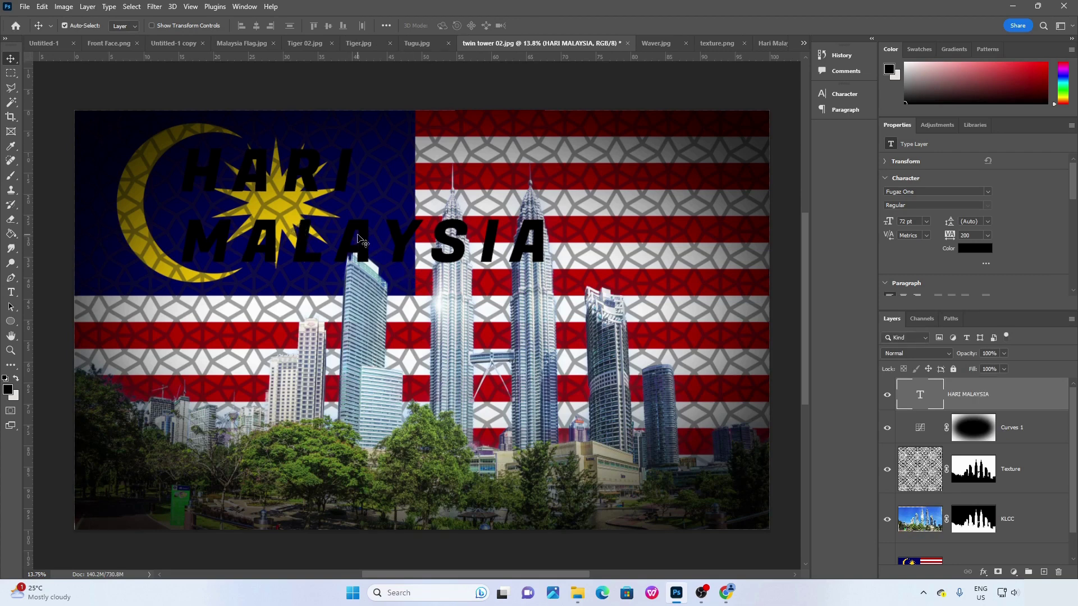
drag(362, 241, 332, 279)
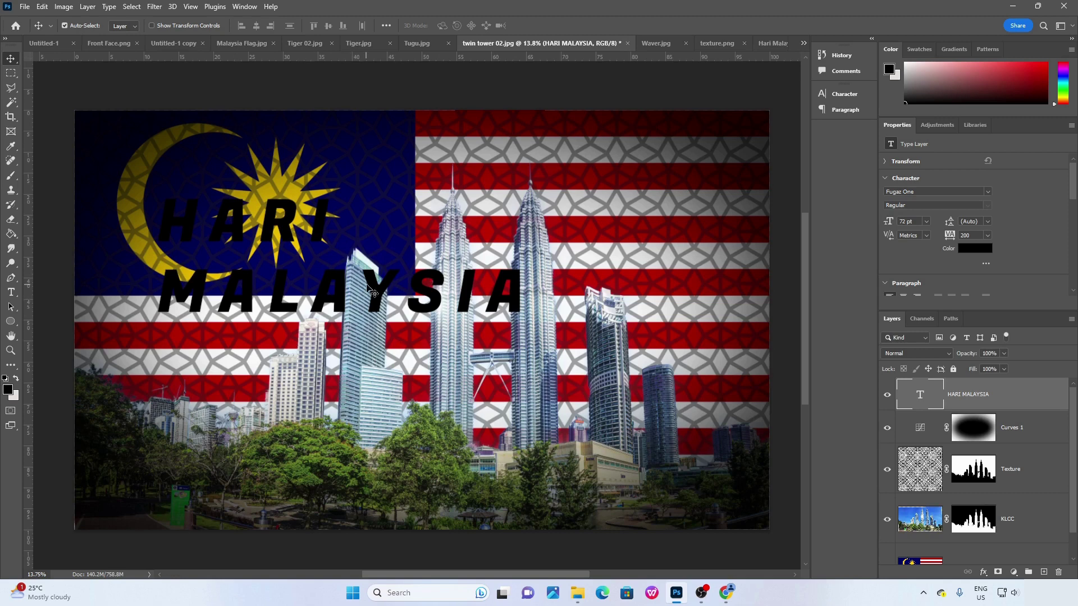
drag(370, 288, 335, 243)
key(ctrl)
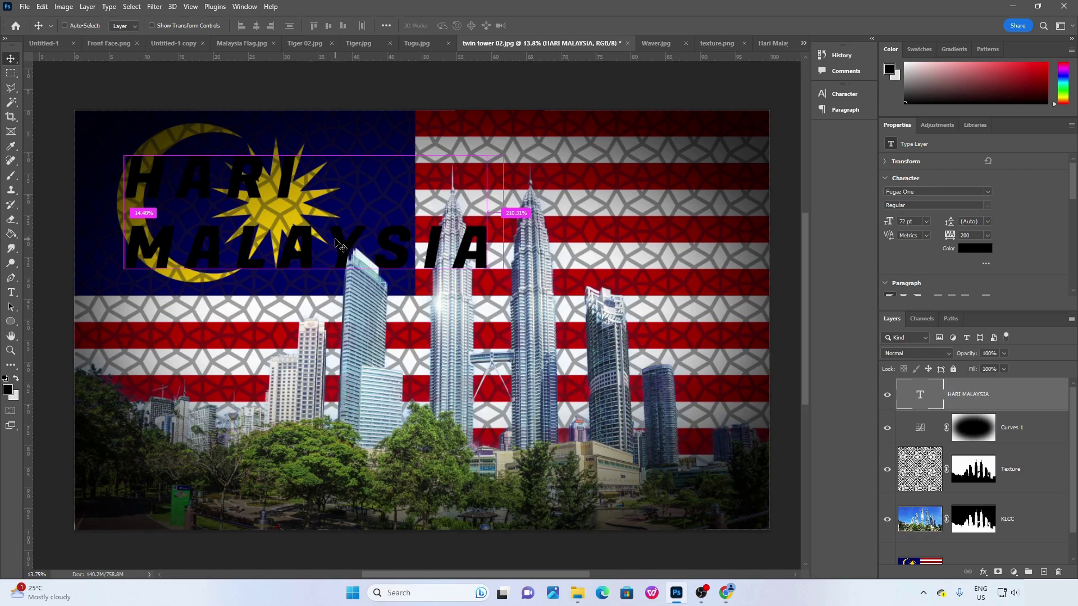
key(ctrl+t)
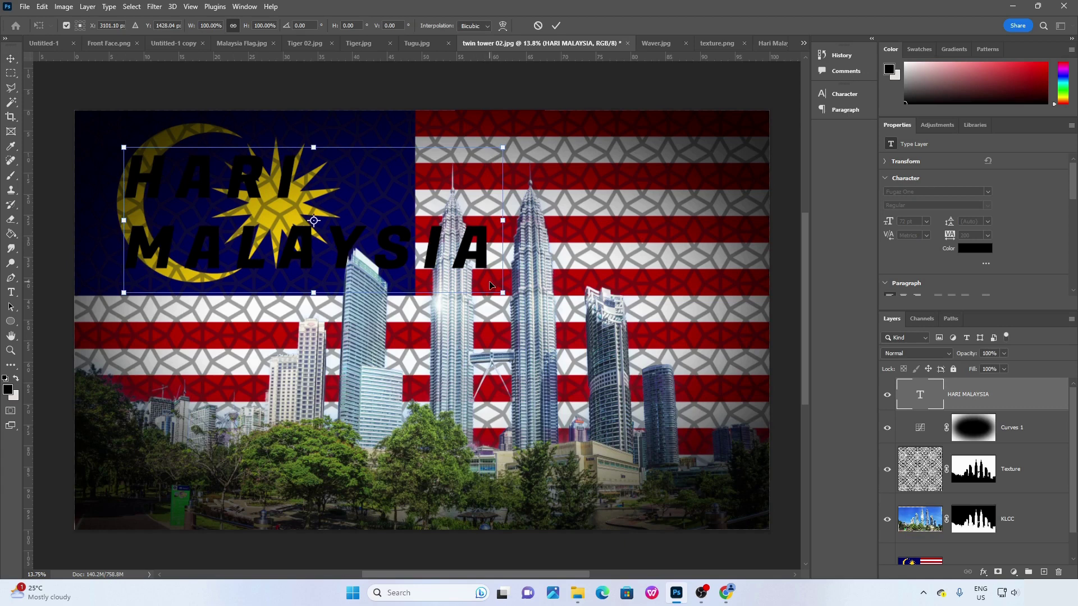
drag(503, 292, 368, 227)
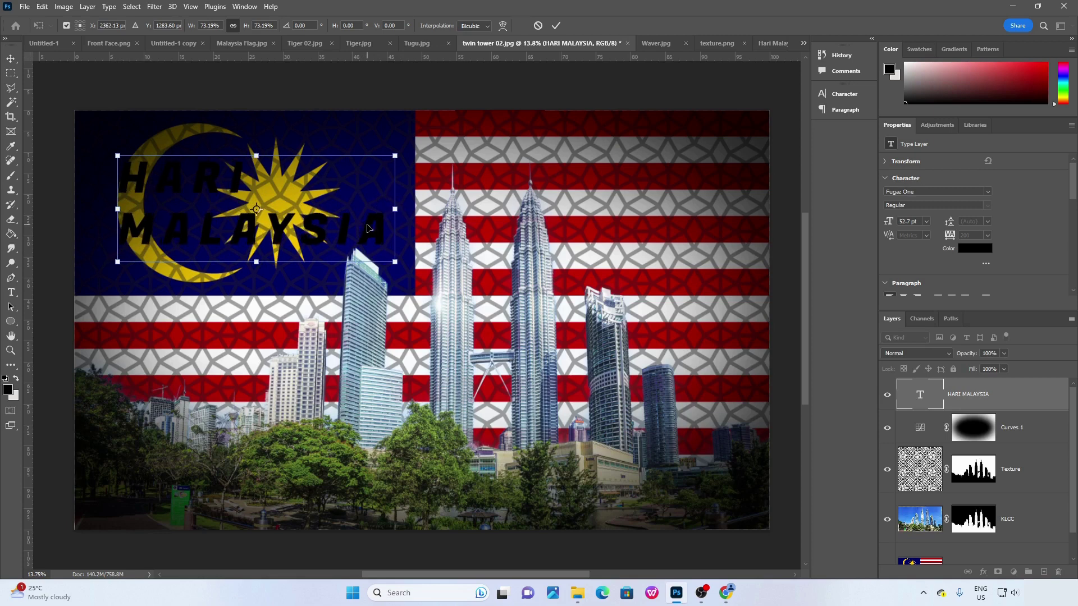
Apply the 73.19% scaling of the HARI MALAYSIA text and shift the text slightly down.
key(Return)
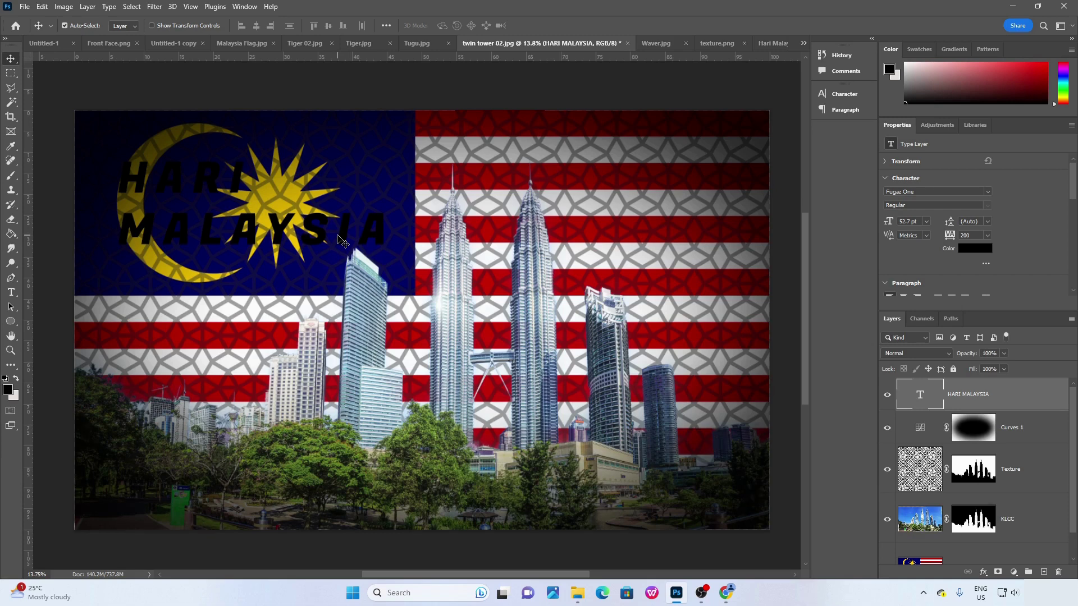
drag(347, 222, 348, 226)
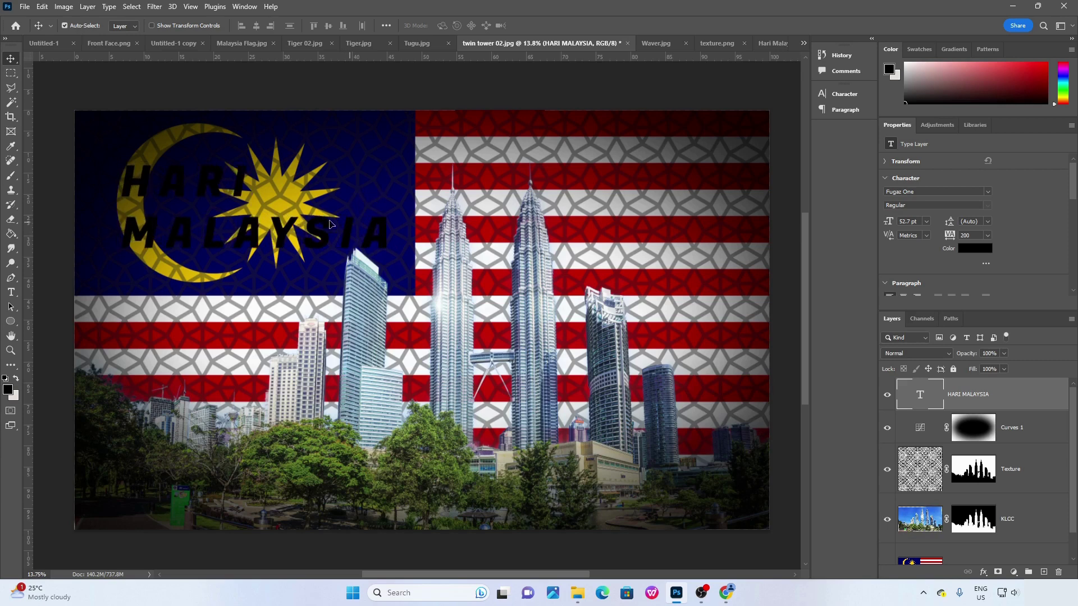
Recolor the whole HARI MALAYSIA text to white (ffffff).
key(t)
double_click(144, 179)
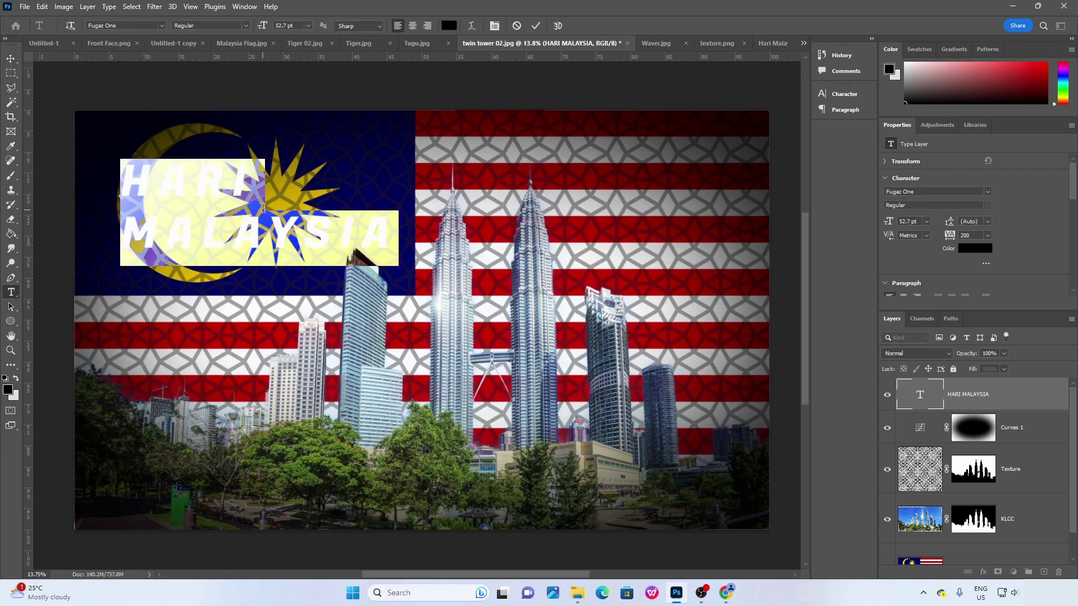
click(156, 186)
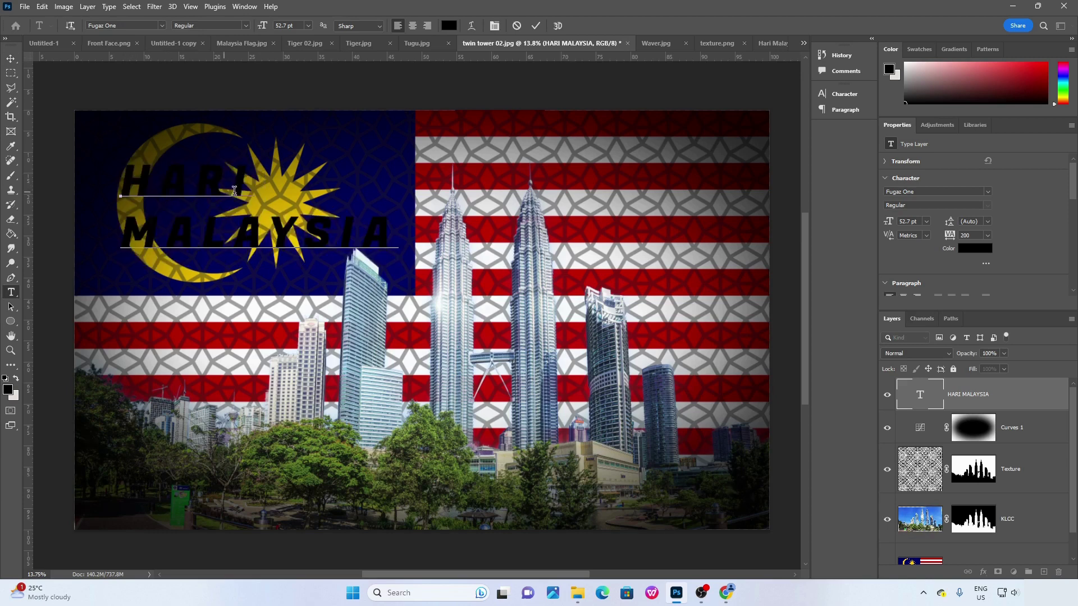
click(128, 172)
drag(128, 173, 394, 240)
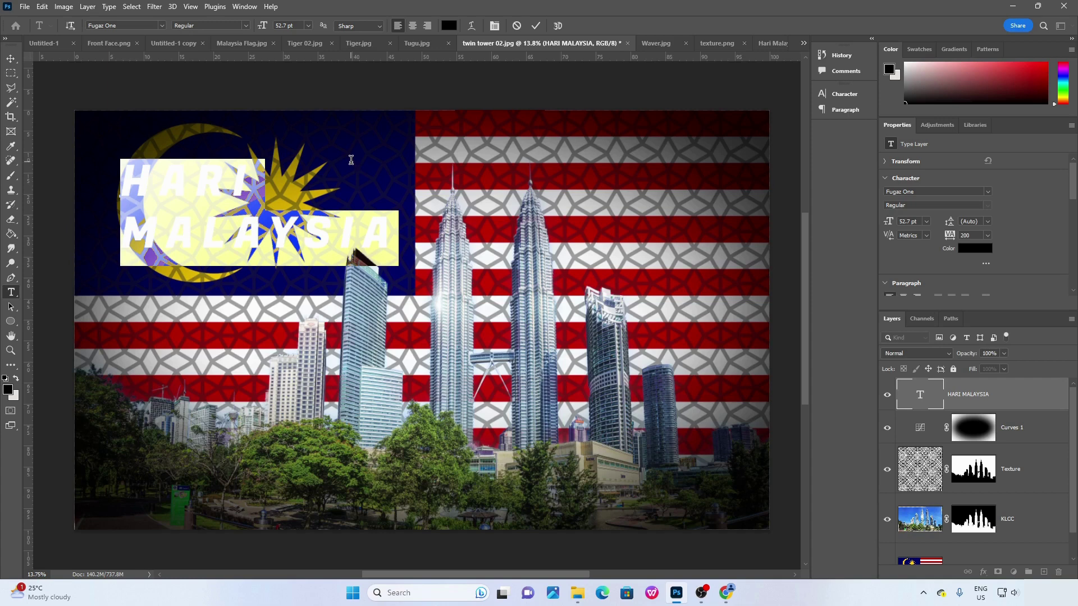
click(9, 389)
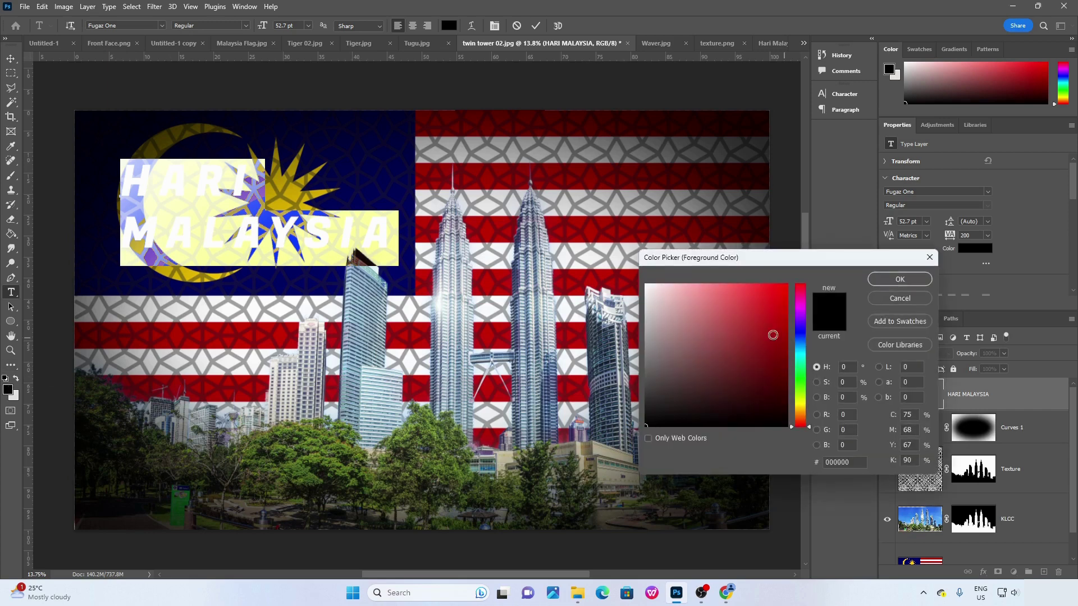
drag(677, 303, 632, 263)
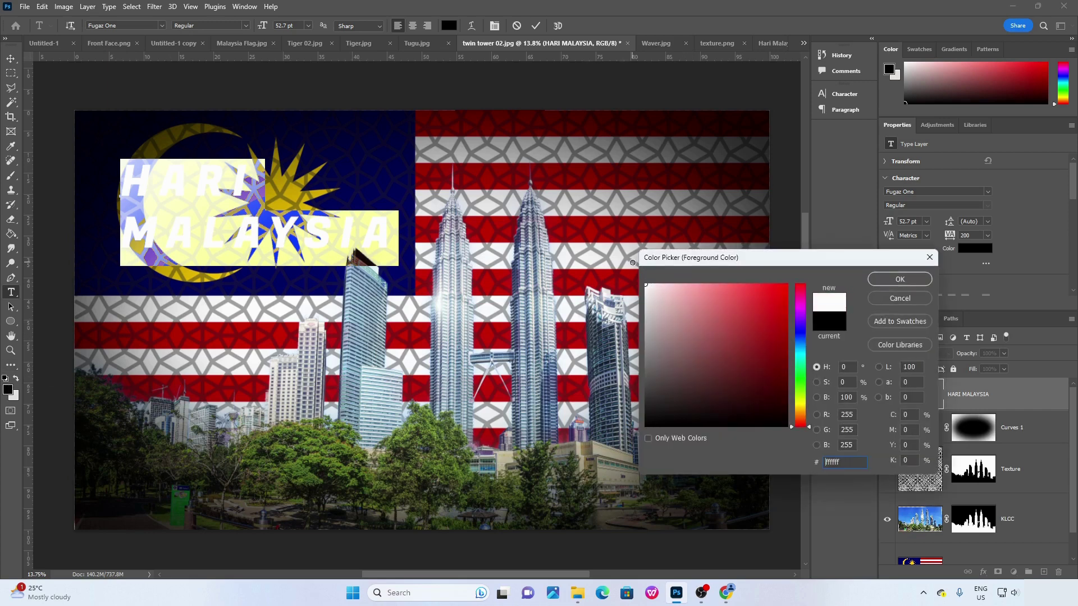
click(900, 279)
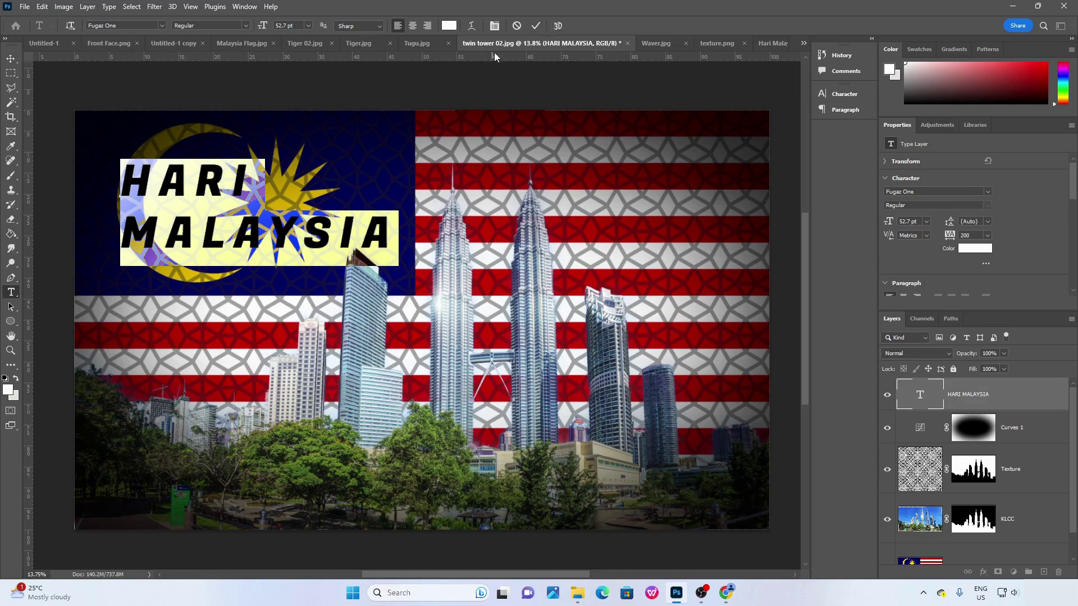
click(535, 26)
Reposition the HARI MALAYSIA text over the flag's blue area, using the finished design in Untitled-1 as a reference.
key(v)
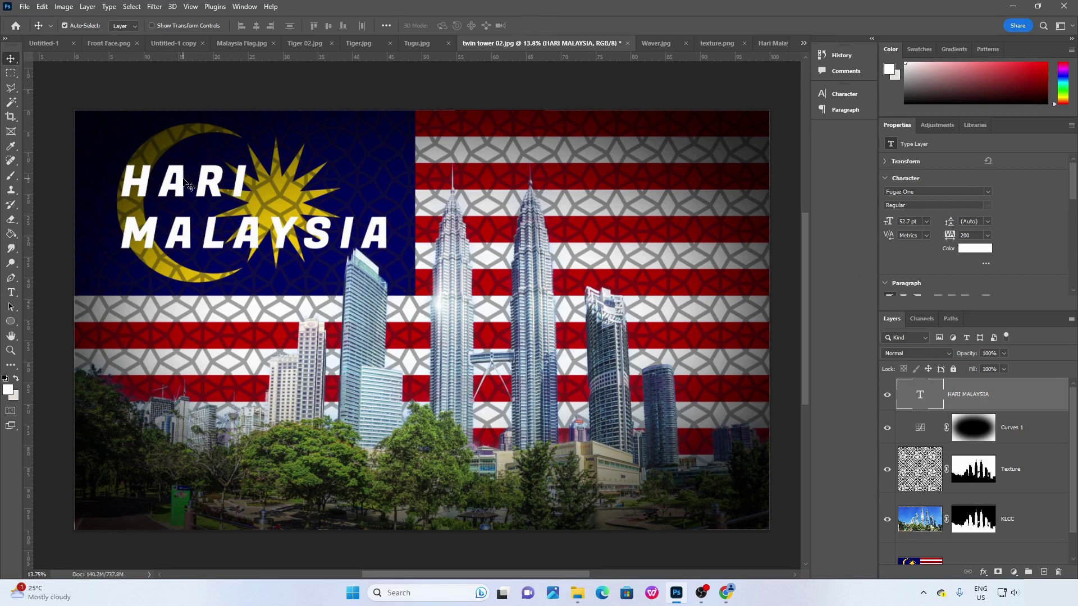
drag(181, 180, 177, 188)
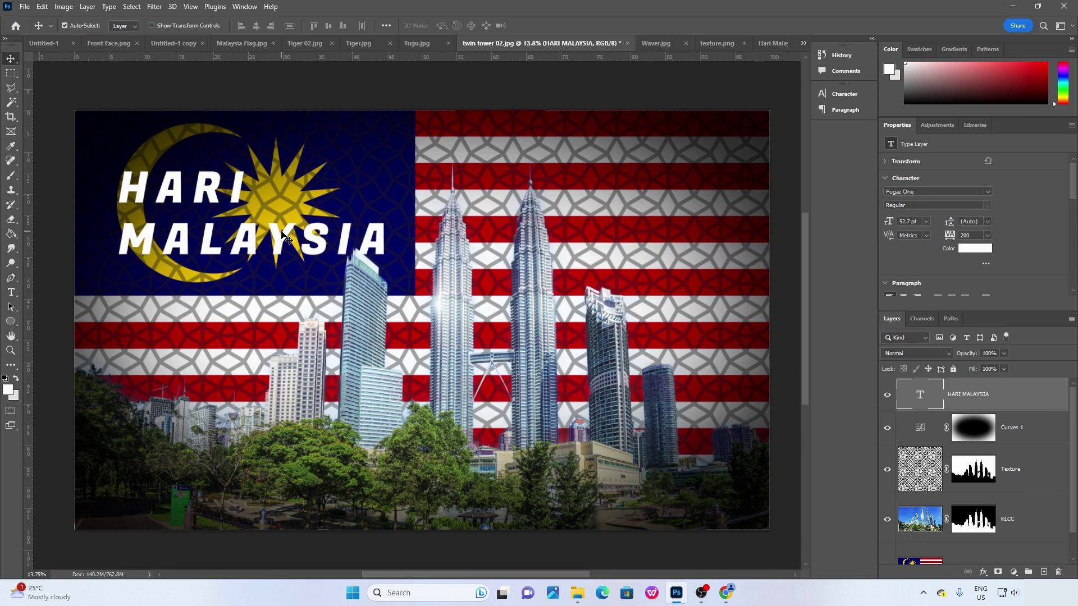
click(44, 43)
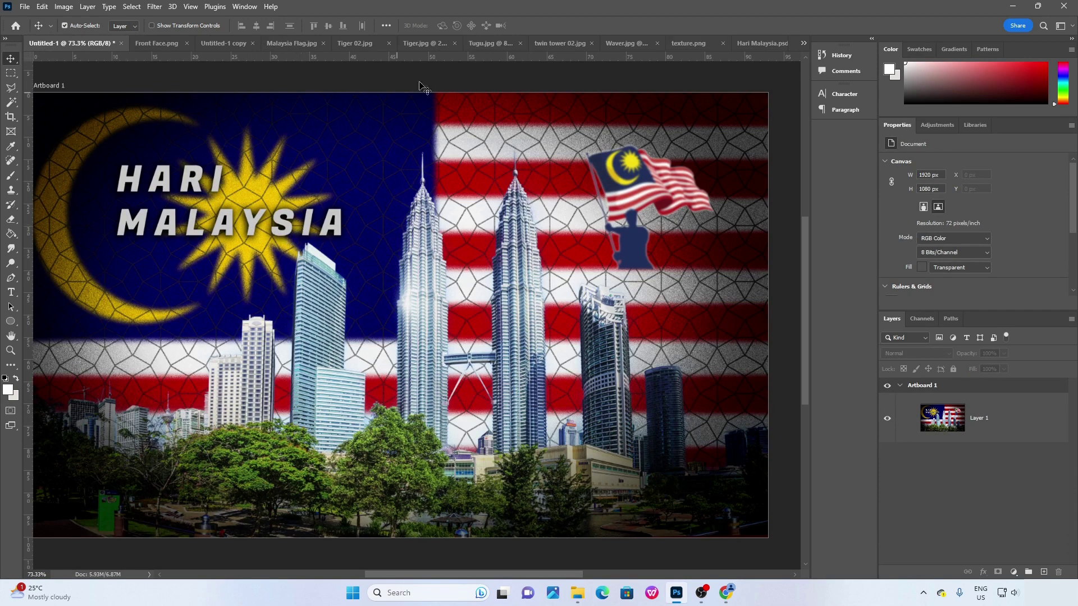
click(546, 43)
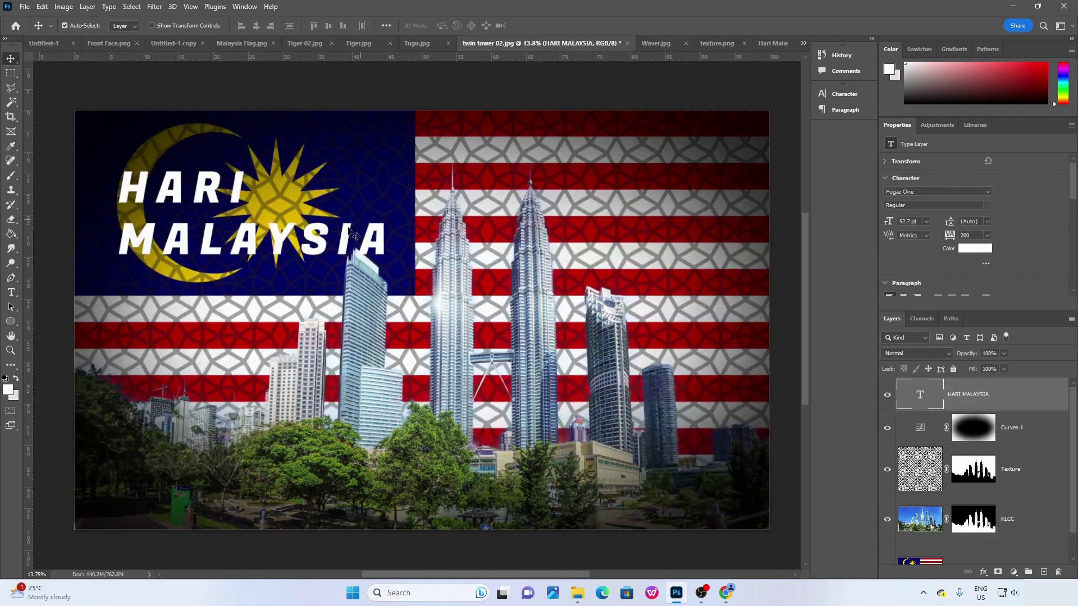
mouse_move(313, 242)
mouse_down()
mouse_move(321, 230)
mouse_move(313, 235)
mouse_up()
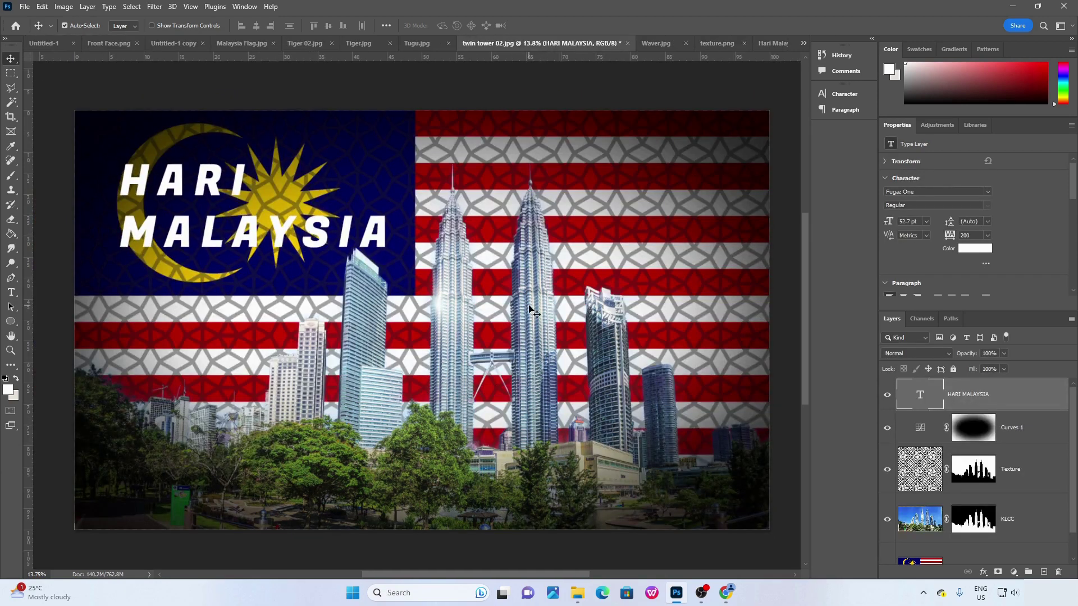
Add a drop shadow to the HARI MALAYSIA text with distance 30 px, spread 26% and size 90 px.
click(90, 8)
mouse_move(126, 119)
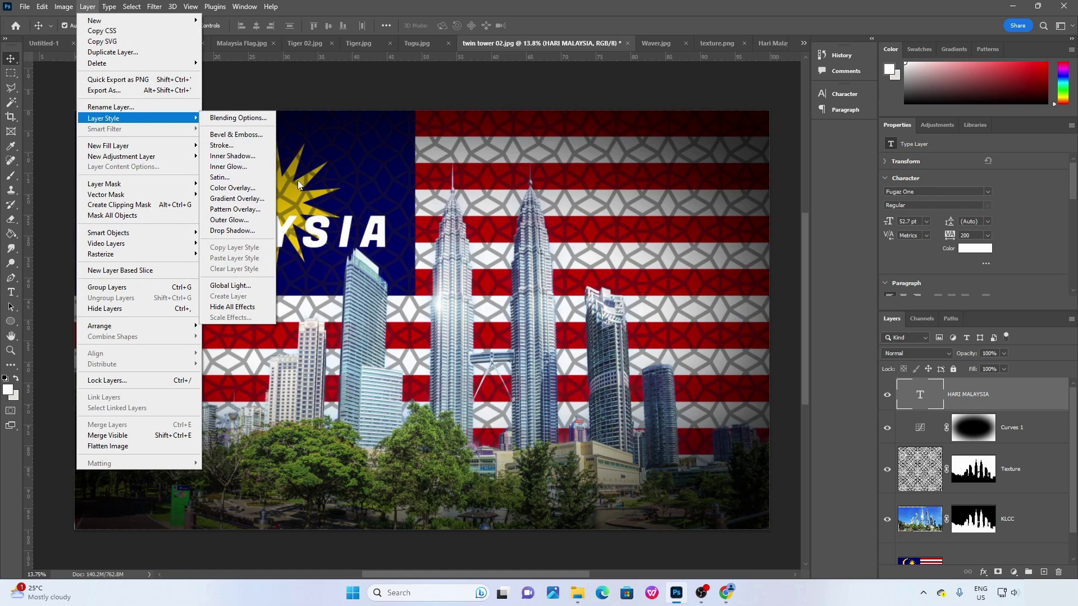
click(231, 231)
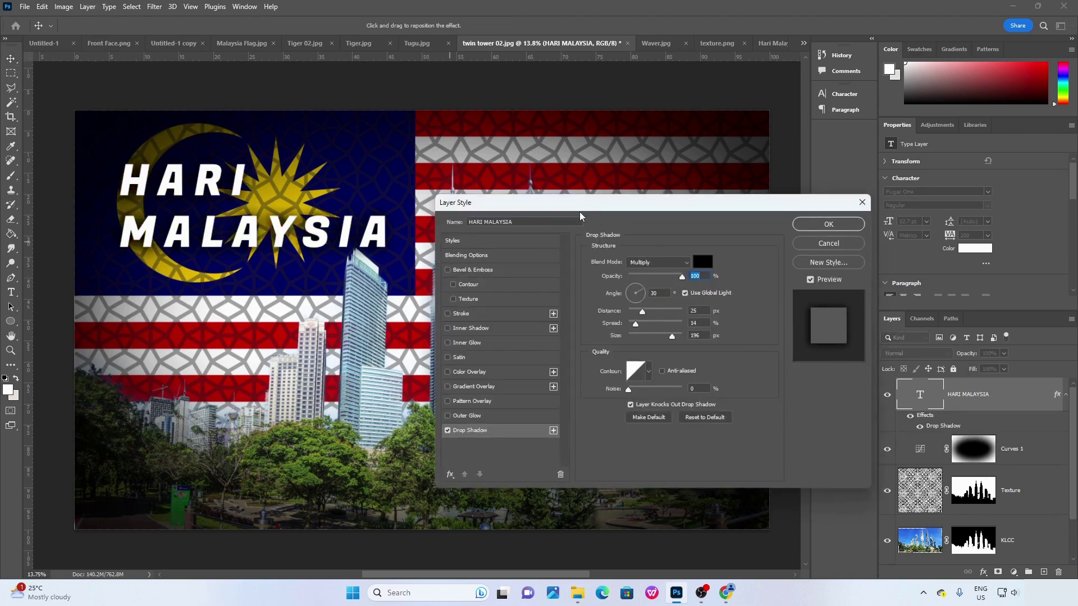
drag(580, 205, 578, 219)
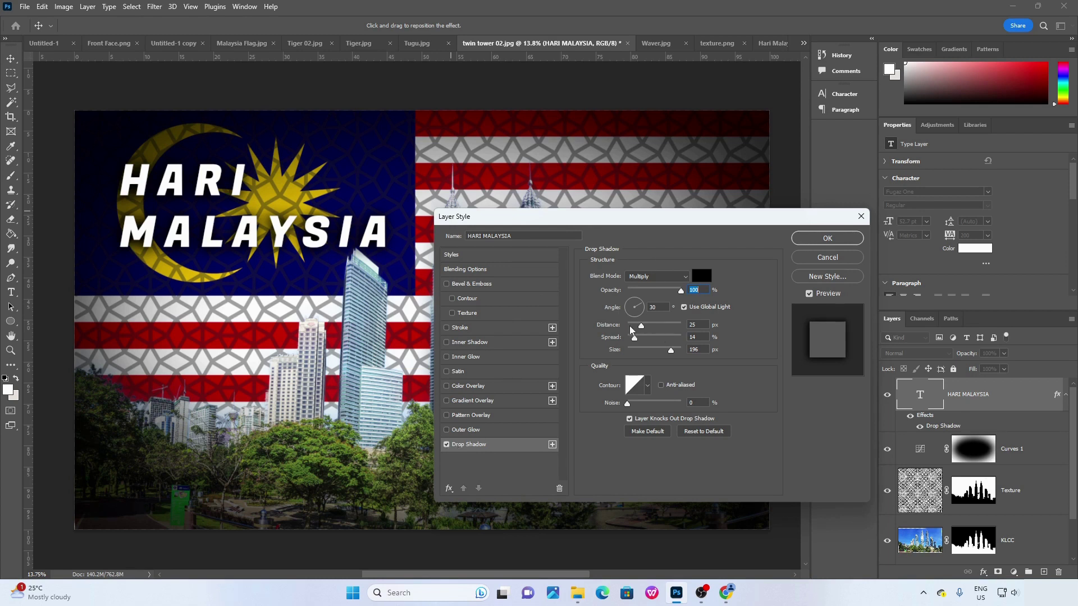
mouse_move(634, 337)
mouse_down()
mouse_move(656, 340)
mouse_move(646, 341)
mouse_up()
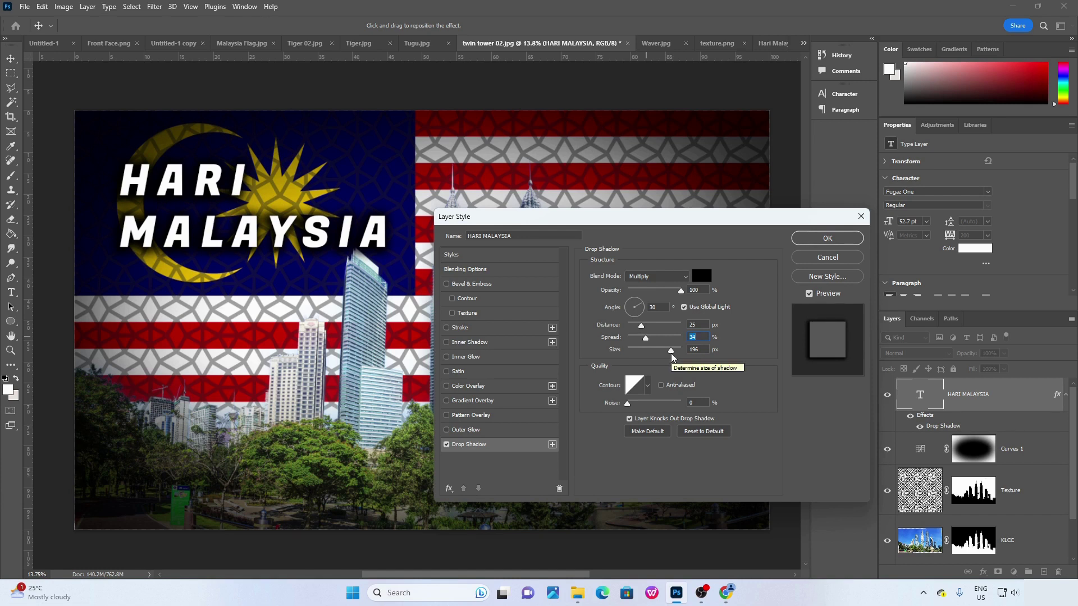
mouse_move(671, 354)
mouse_down()
mouse_move(634, 350)
mouse_move(690, 351)
mouse_move(659, 350)
mouse_move(674, 332)
mouse_up()
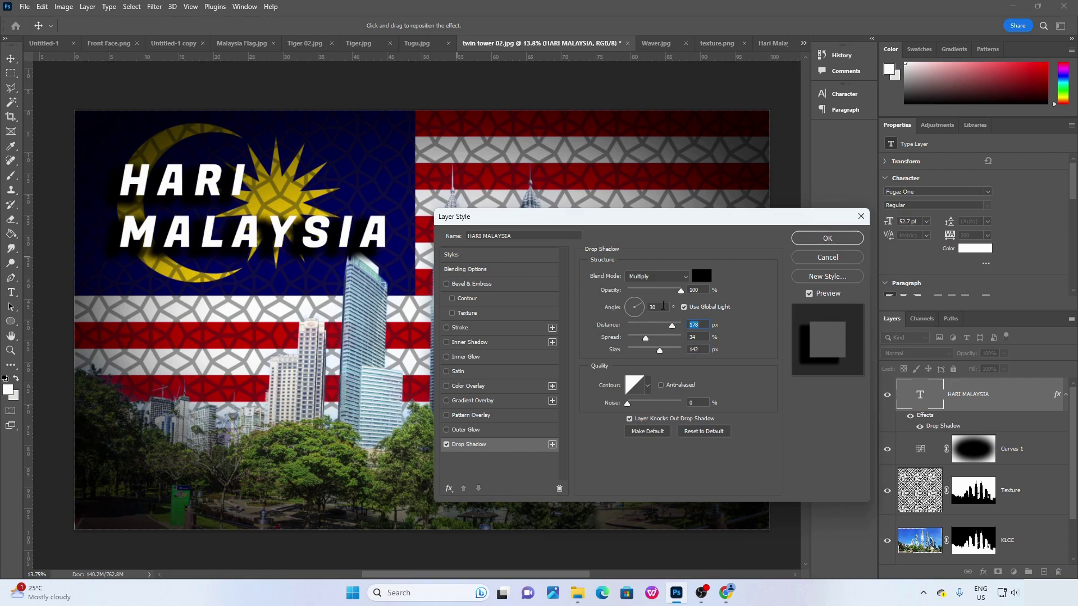
drag(668, 331, 646, 331)
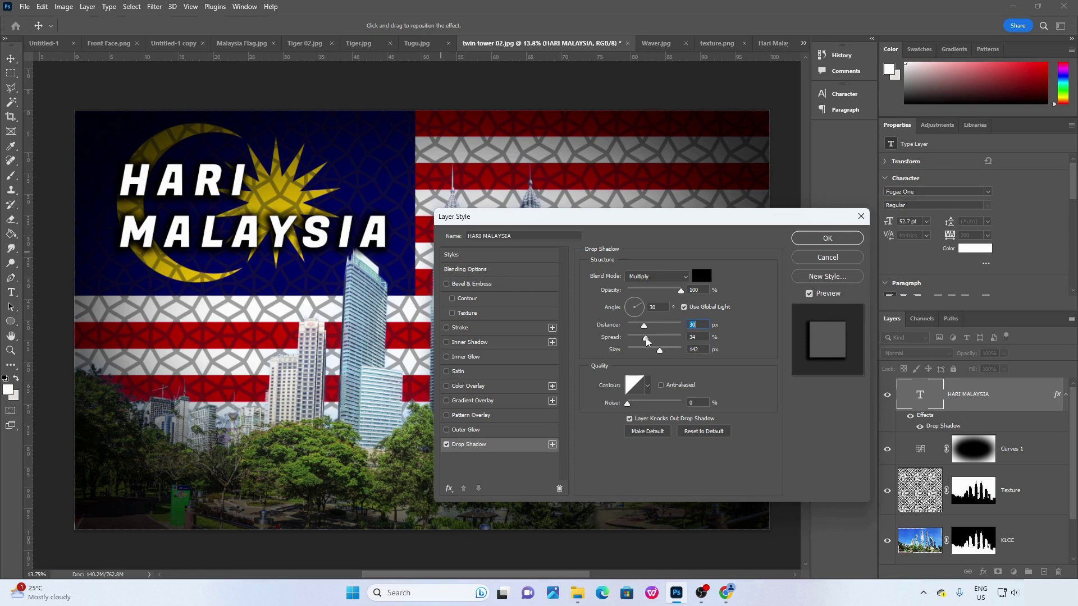
mouse_move(646, 341)
mouse_down()
mouse_move(633, 341)
mouse_move(649, 351)
mouse_up()
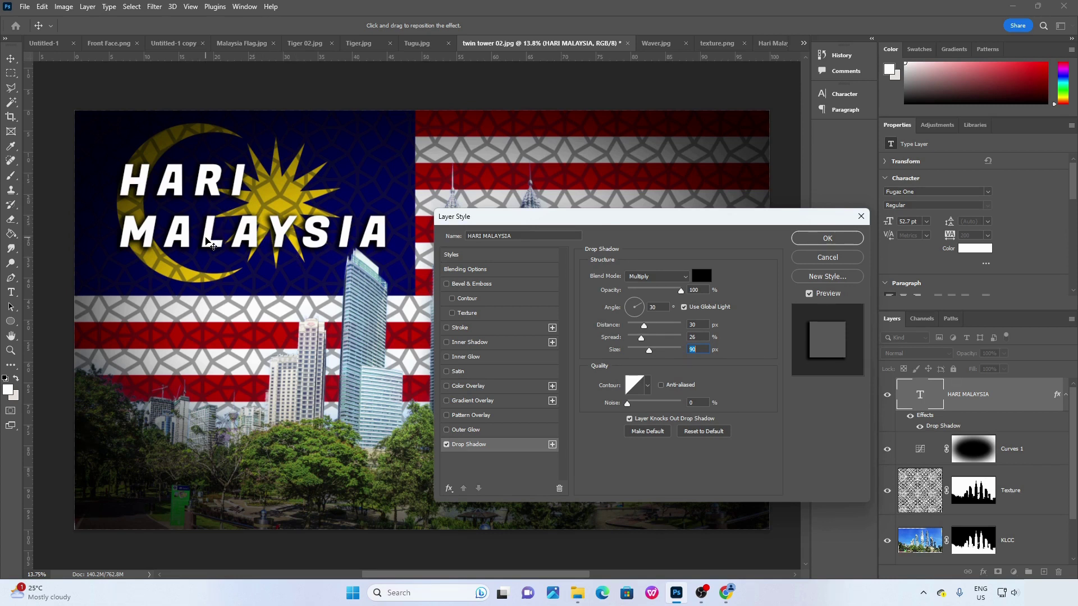
click(827, 240)
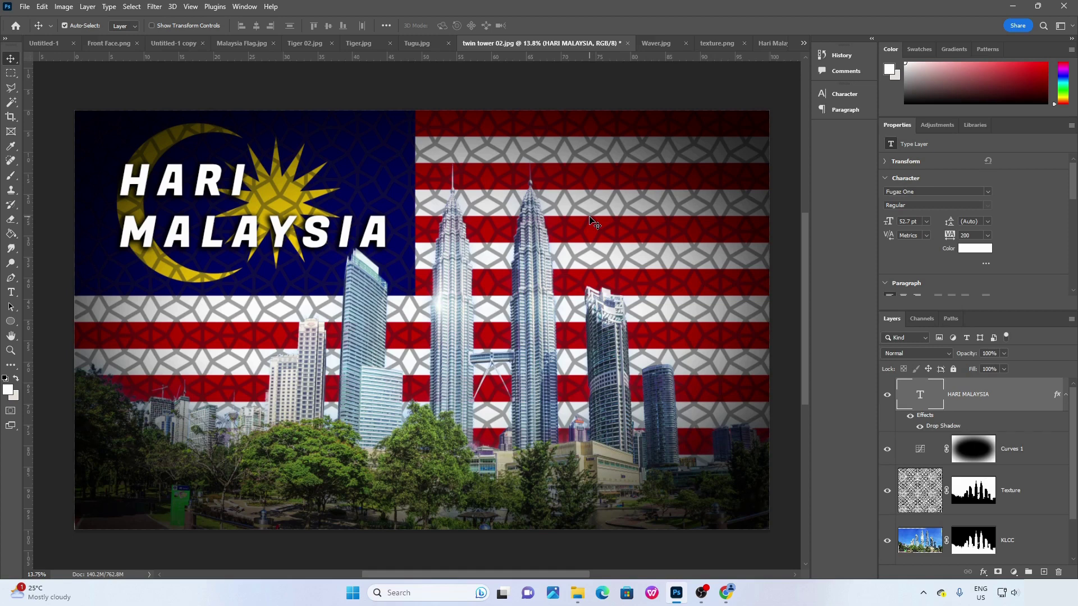
Set the Texture layer's opacity to 26% and compare the composition with the Untitled-1 design.
click(1010, 491)
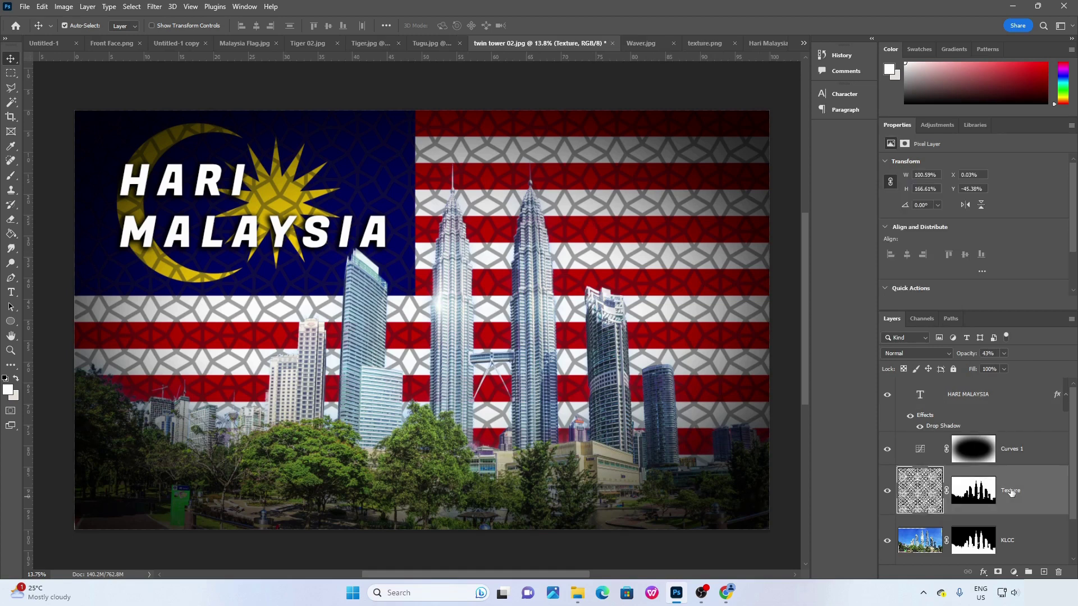
drag(998, 367, 999, 368)
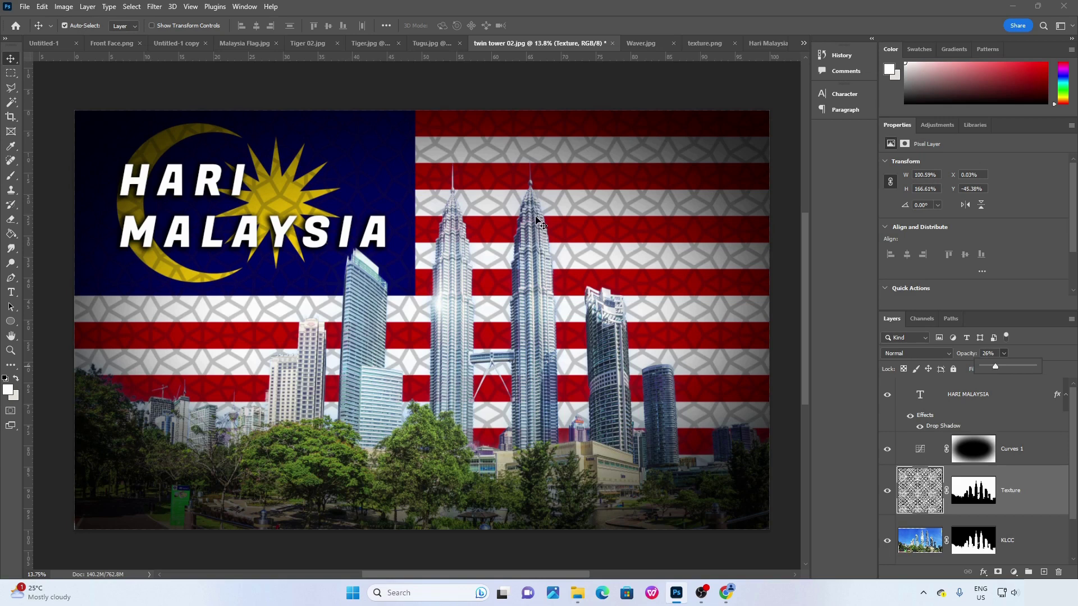
click(1052, 370)
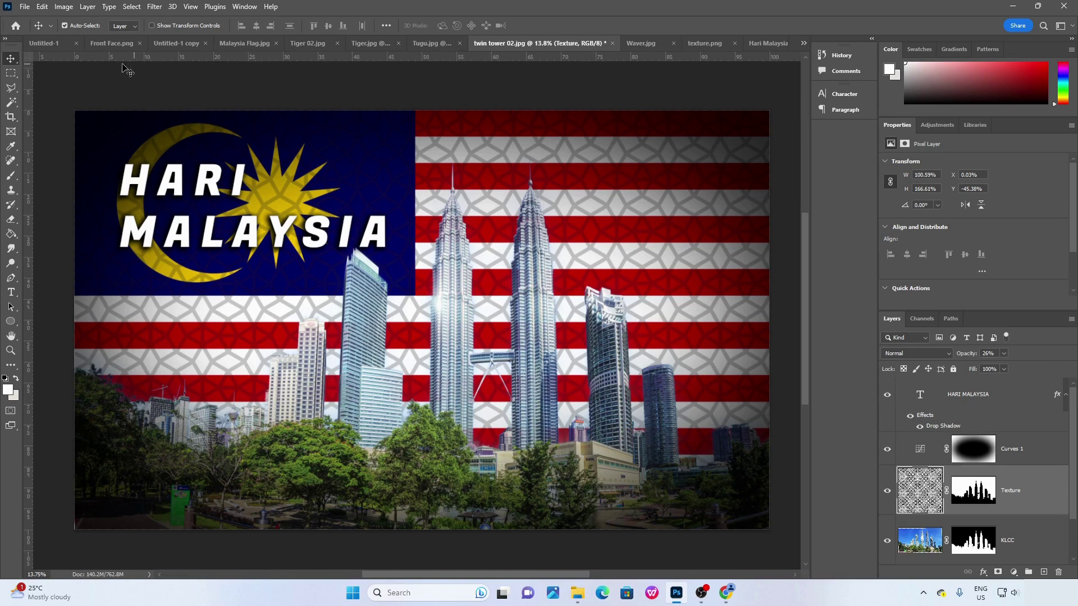
click(44, 43)
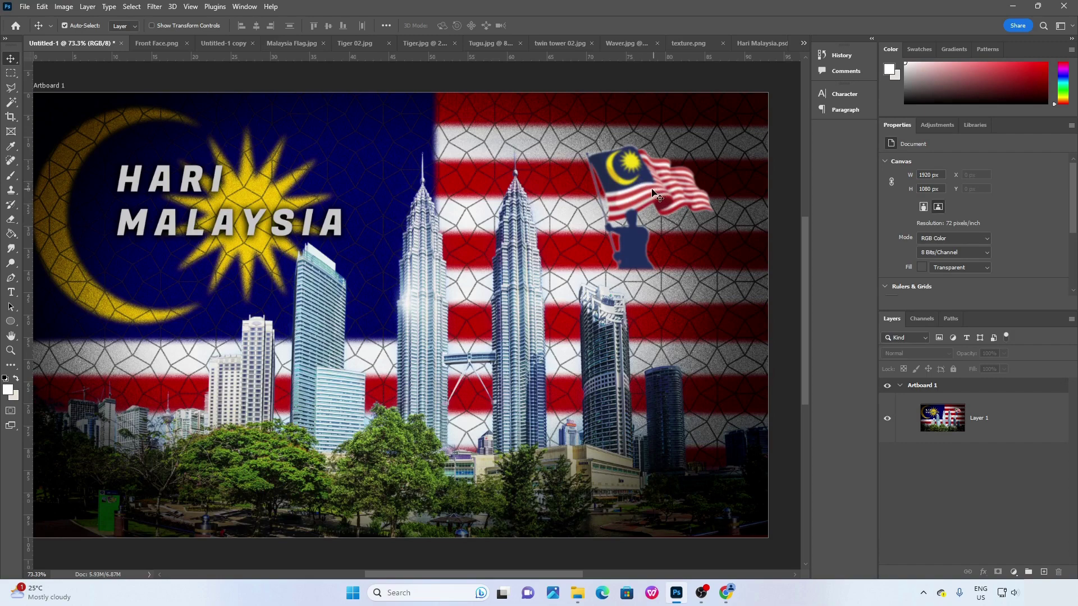
click(555, 43)
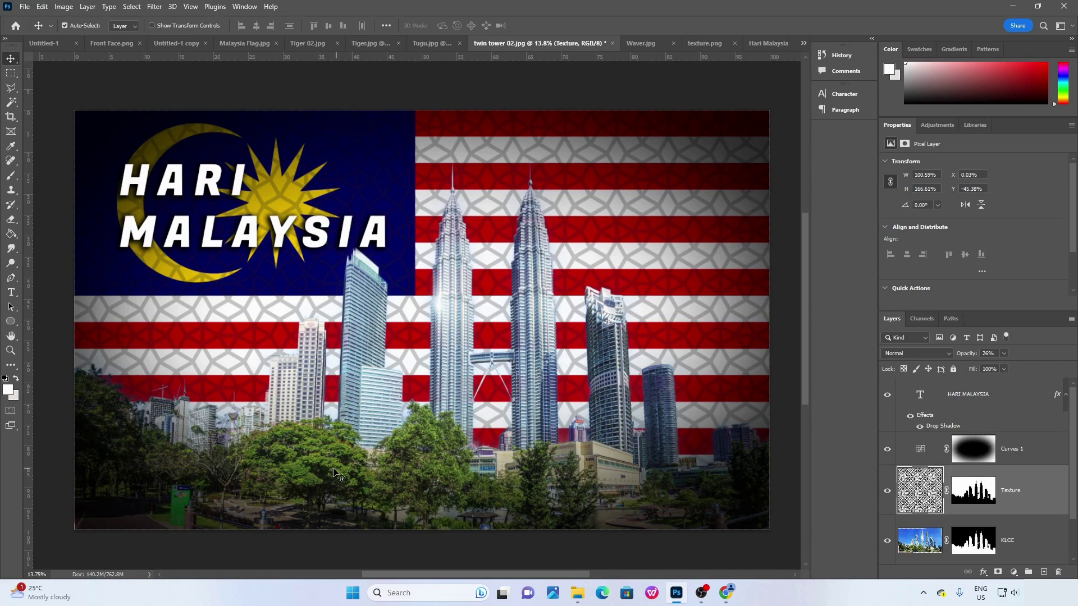
Adjust the KLCC layer's image with Brightness/Contrast, using brightness 21 and contrast 56.
scroll(989, 486, down, 1)
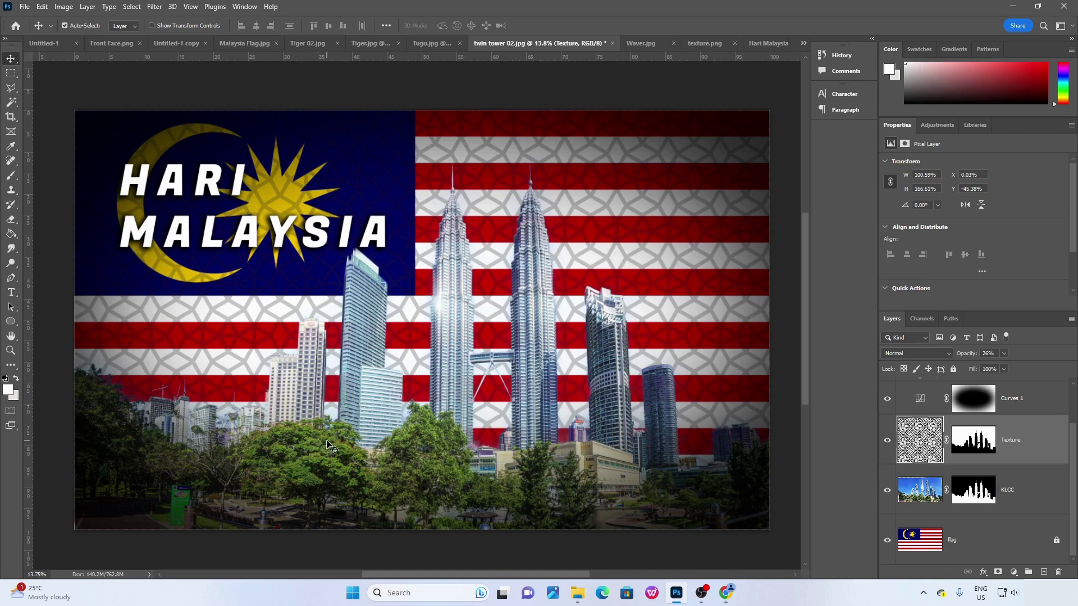
click(1028, 499)
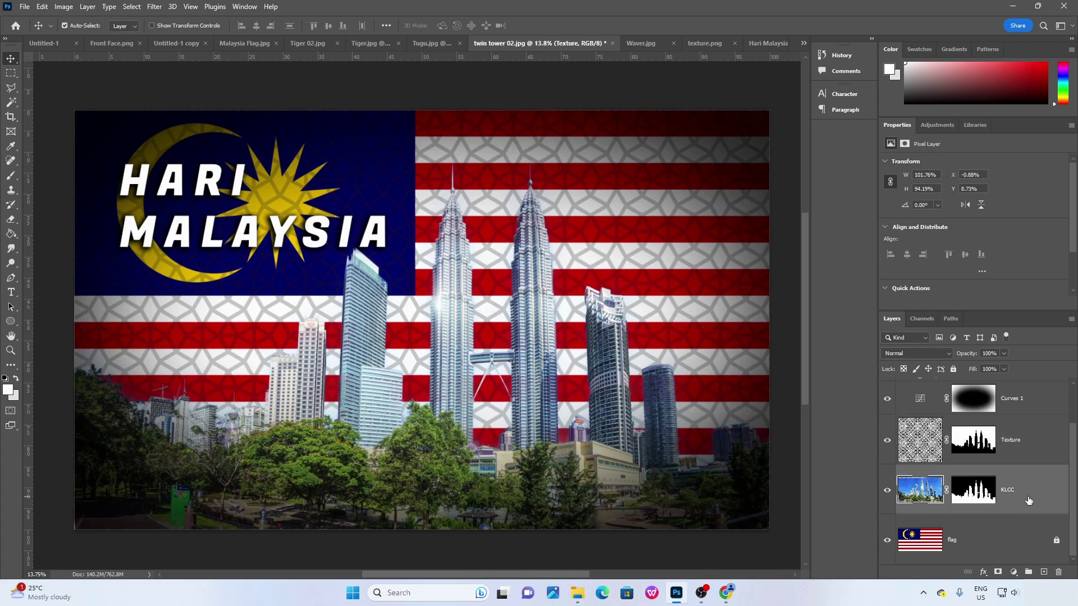
click(86, 7)
mouse_move(64, 6)
mouse_move(78, 35)
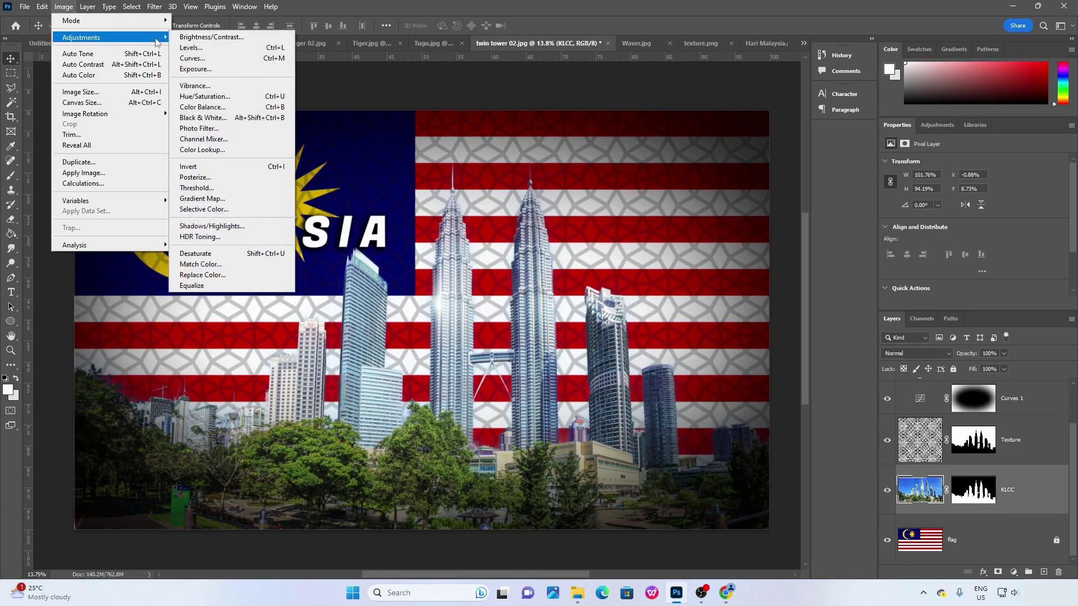
click(223, 39)
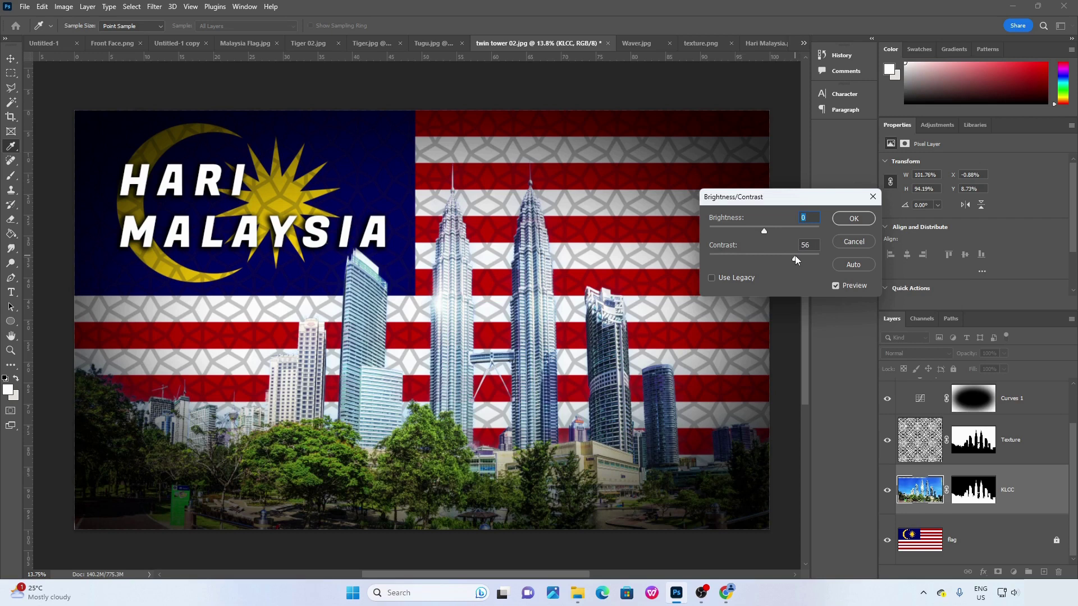
click(795, 255)
drag(764, 233, 776, 232)
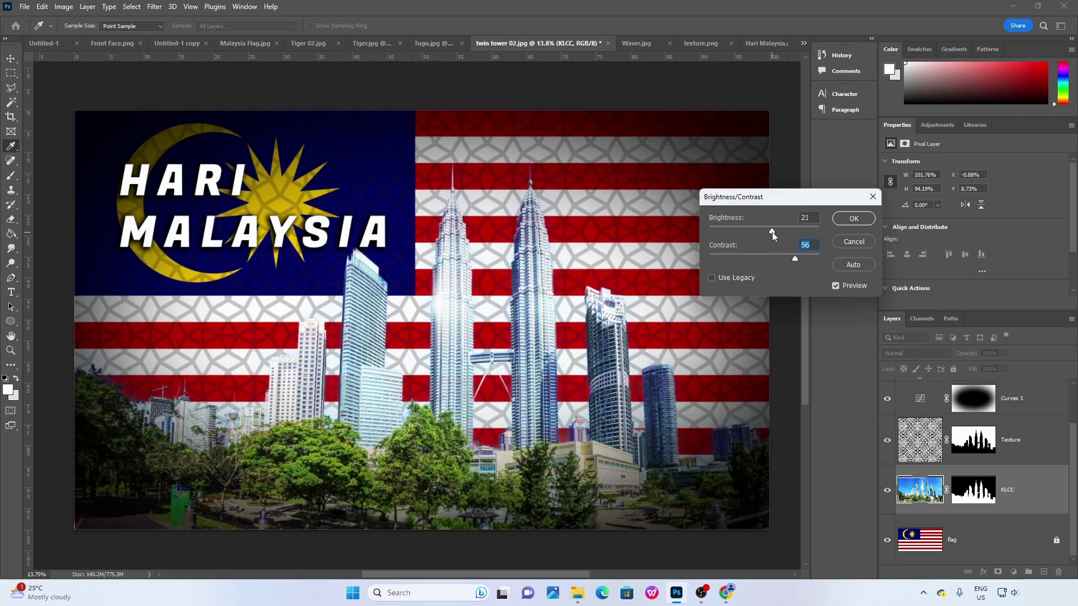
click(846, 218)
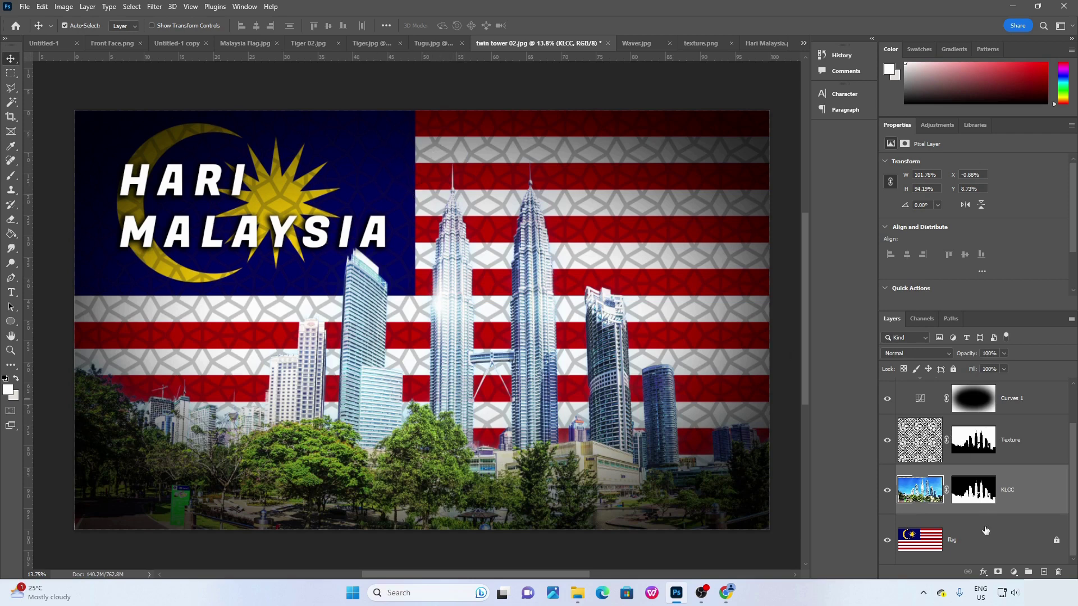
Unlock the flag layer at the base of the layer stack so that it can be edited.
click(958, 549)
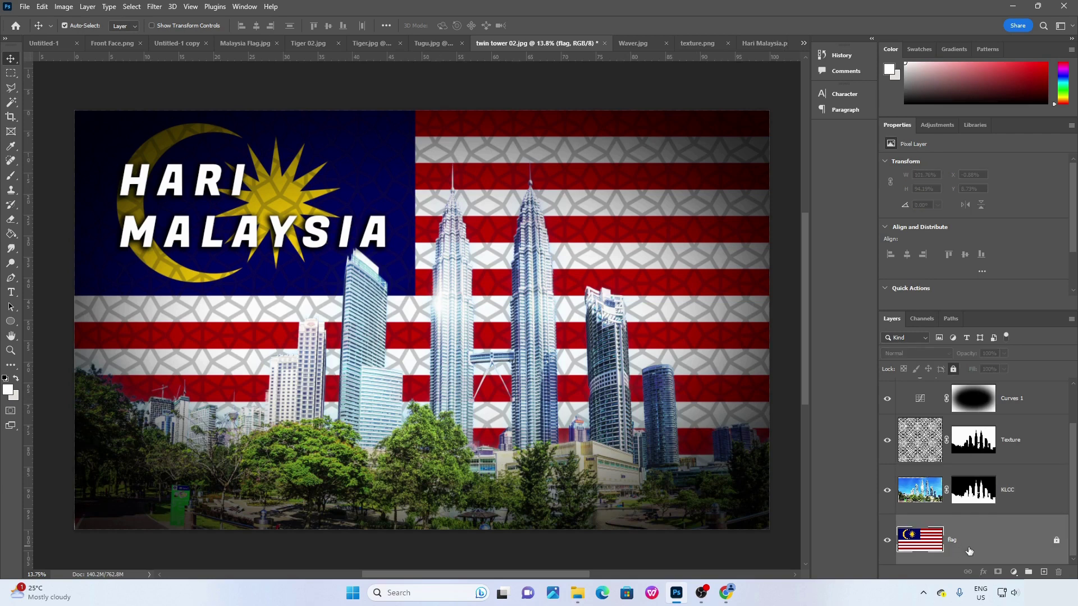
click(153, 7)
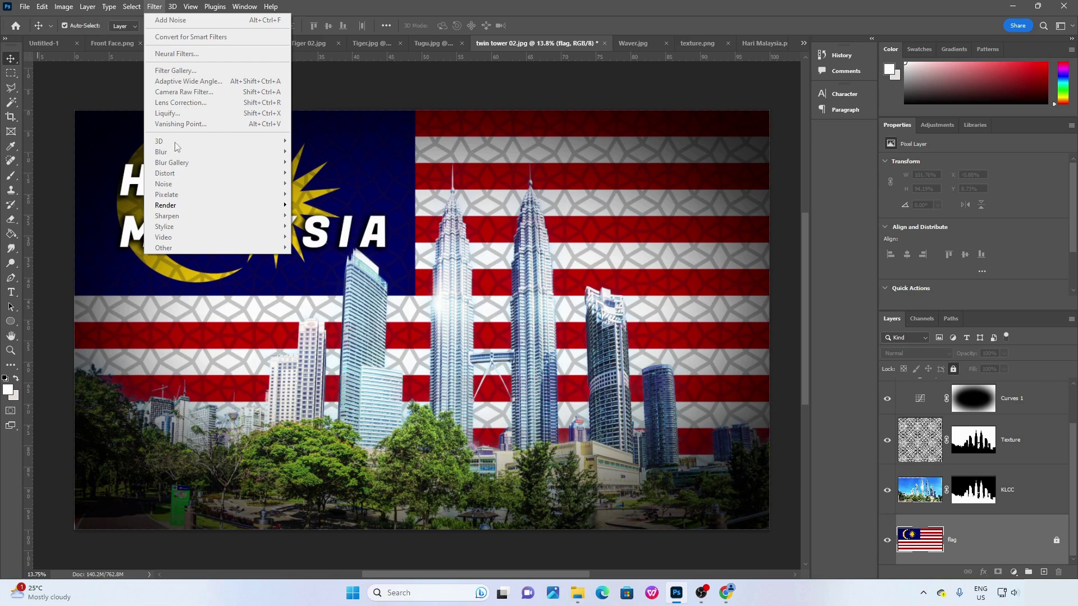
click(375, 10)
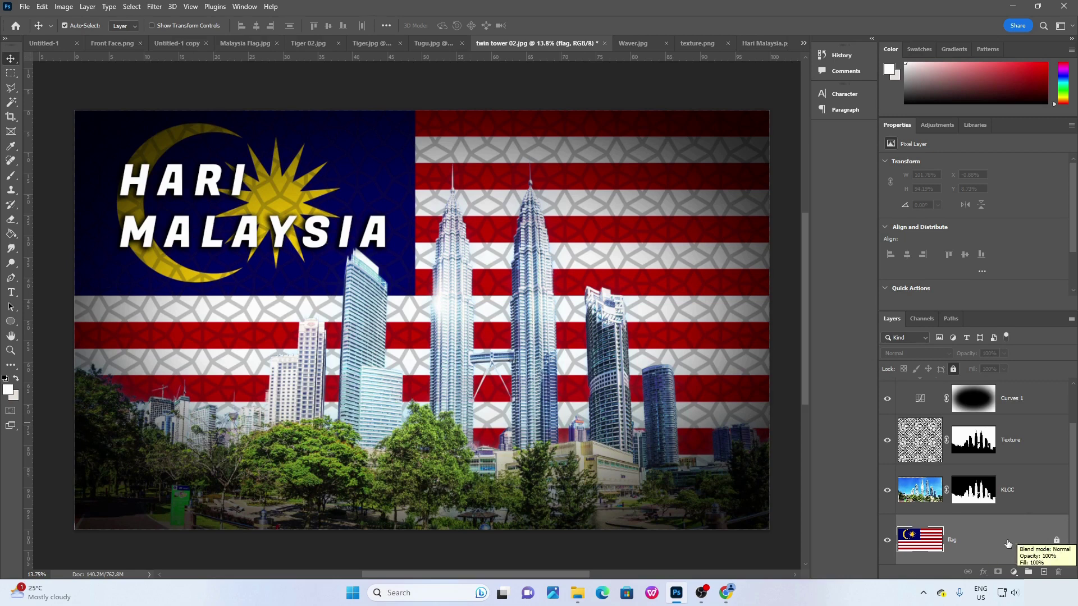
click(1057, 542)
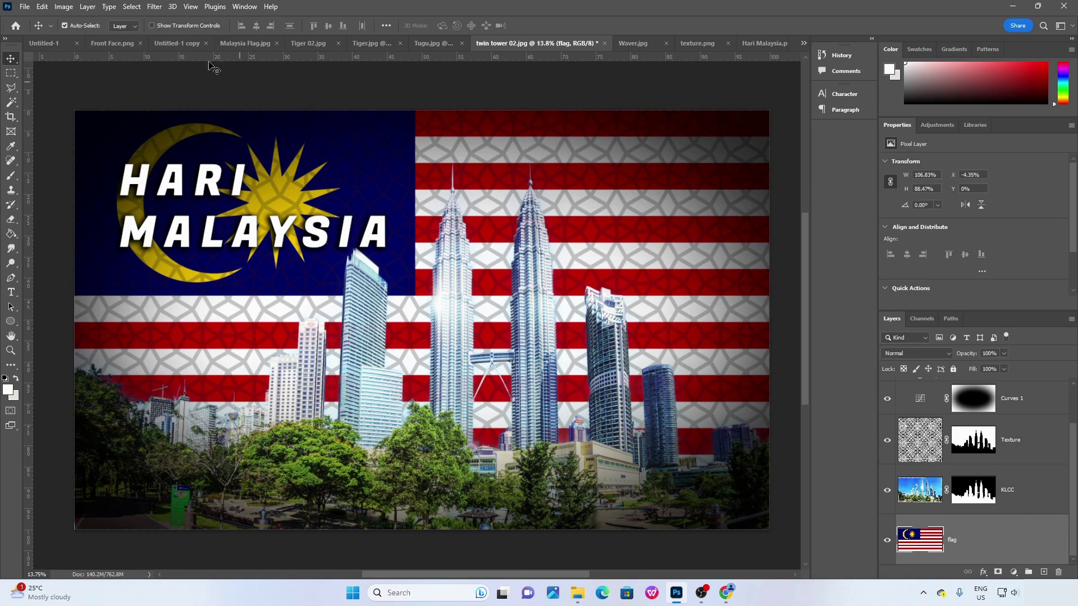
Apply a Gaussian Blur with a radius of 20 pixels to the flag layer, comparing the image with and without the preview.
click(153, 6)
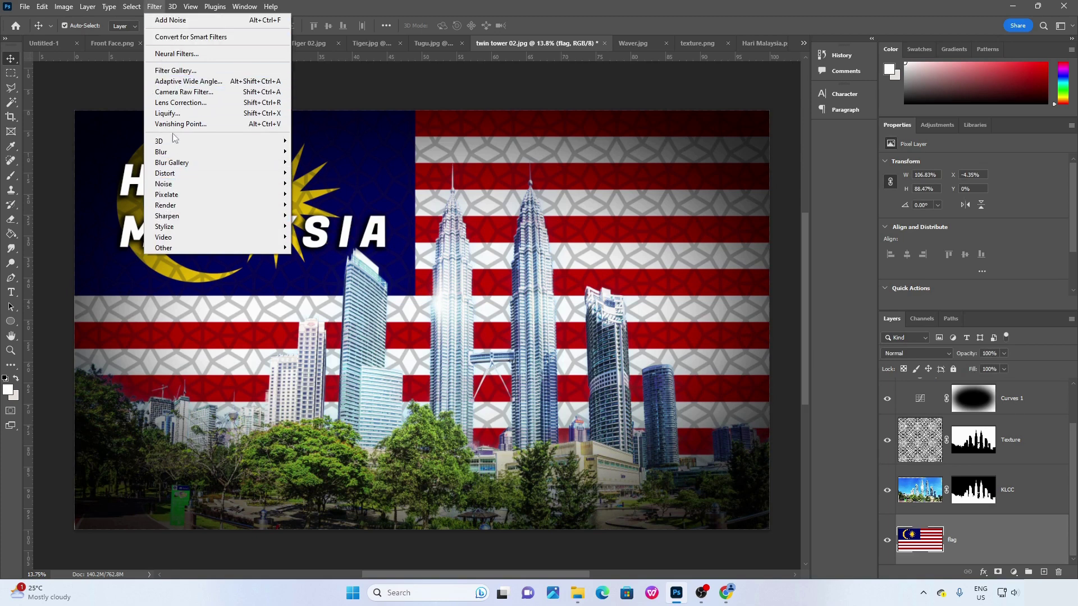
mouse_move(188, 156)
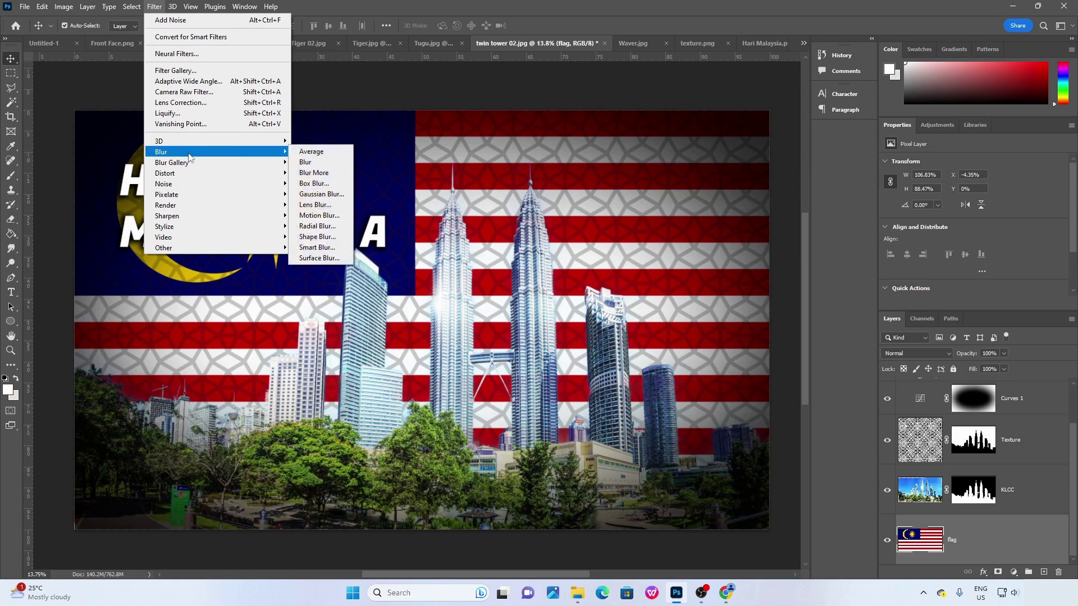
click(322, 194)
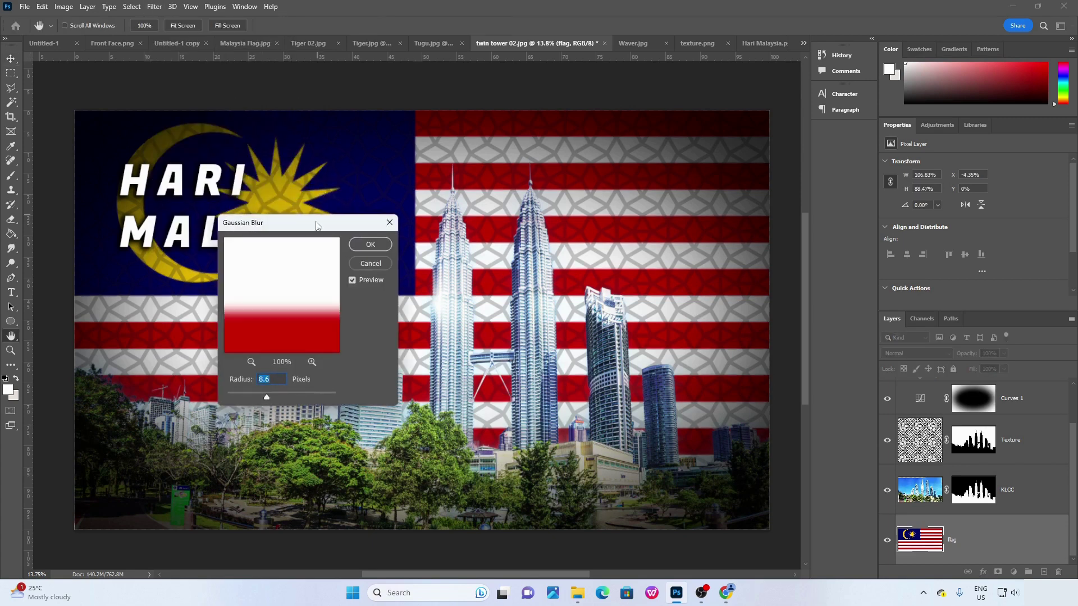
drag(271, 226, 581, 216)
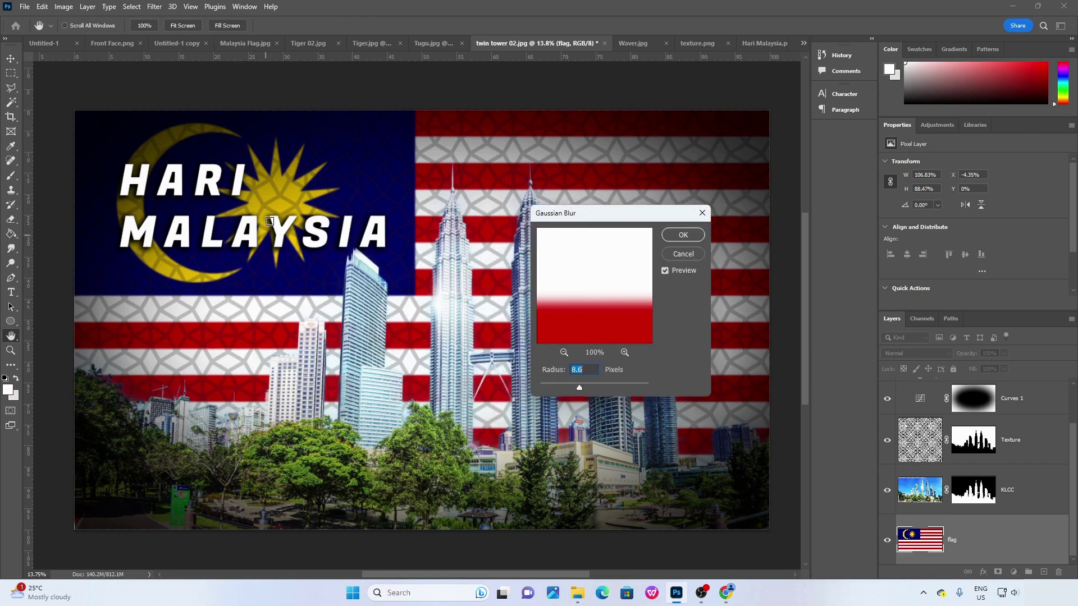
click(664, 271)
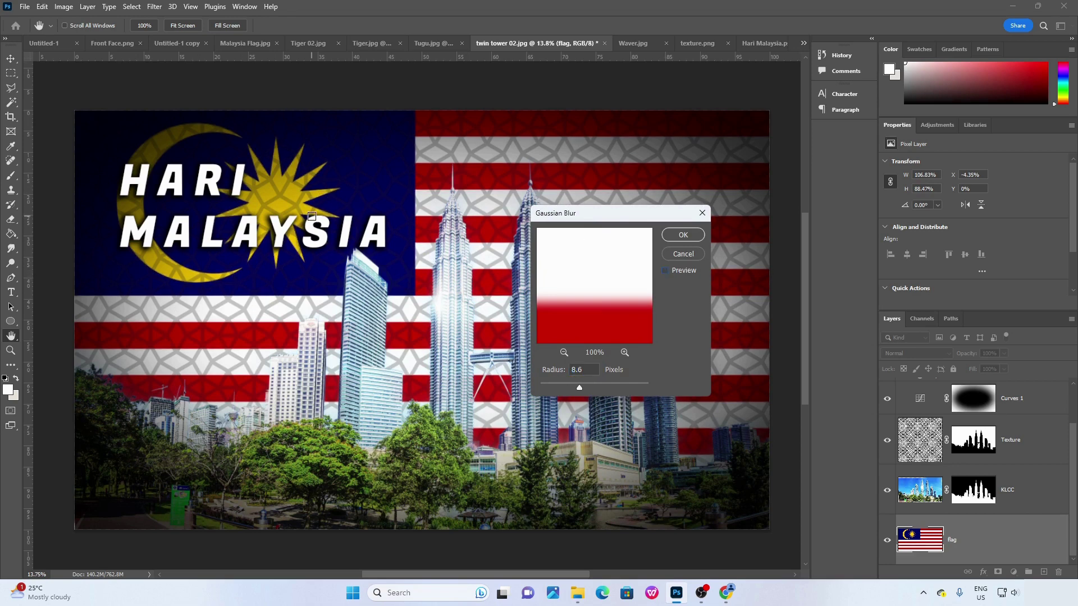
click(666, 271)
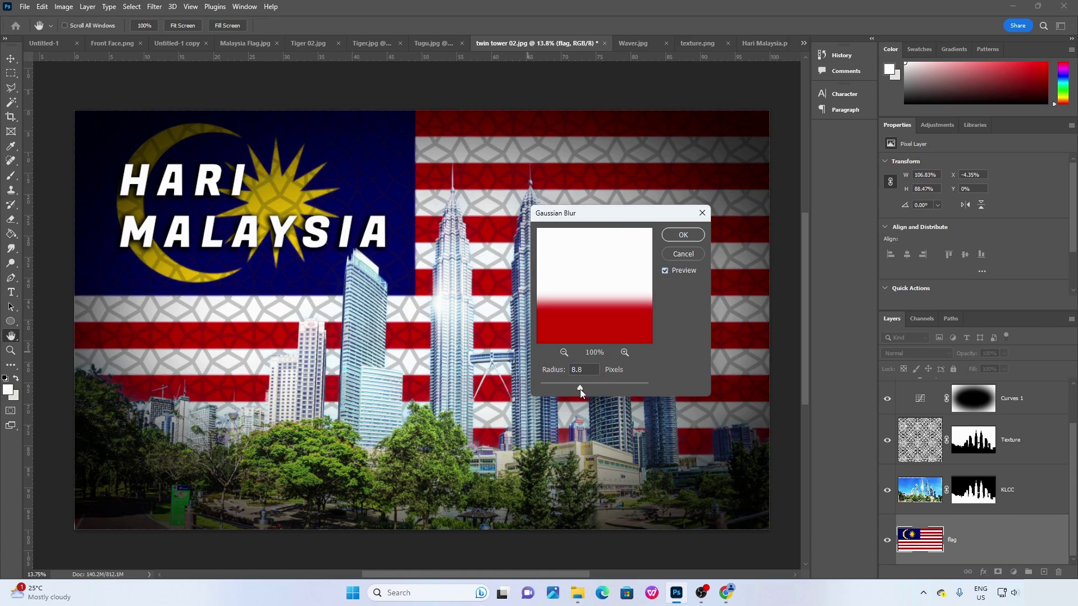
mouse_move(580, 389)
mouse_down()
mouse_move(605, 389)
mouse_move(597, 383)
mouse_up()
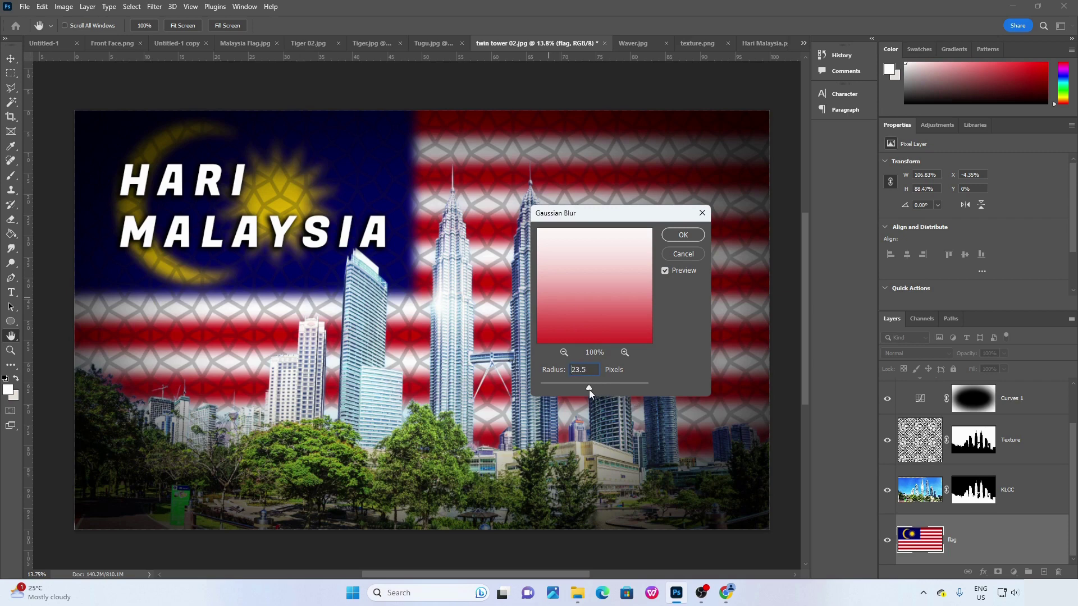
drag(588, 389, 588, 389)
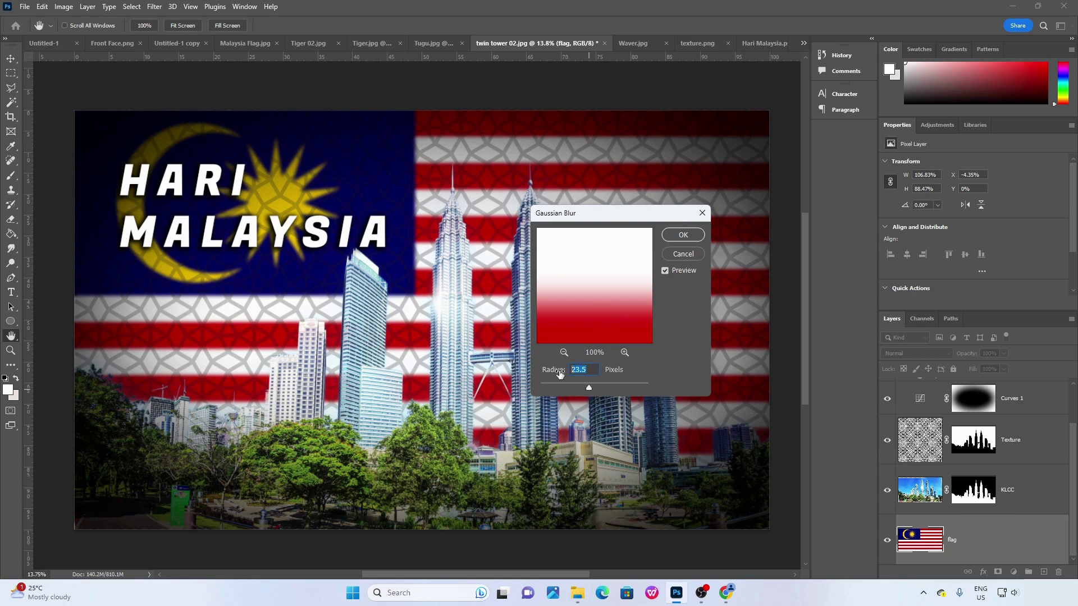
text(20)
click(682, 235)
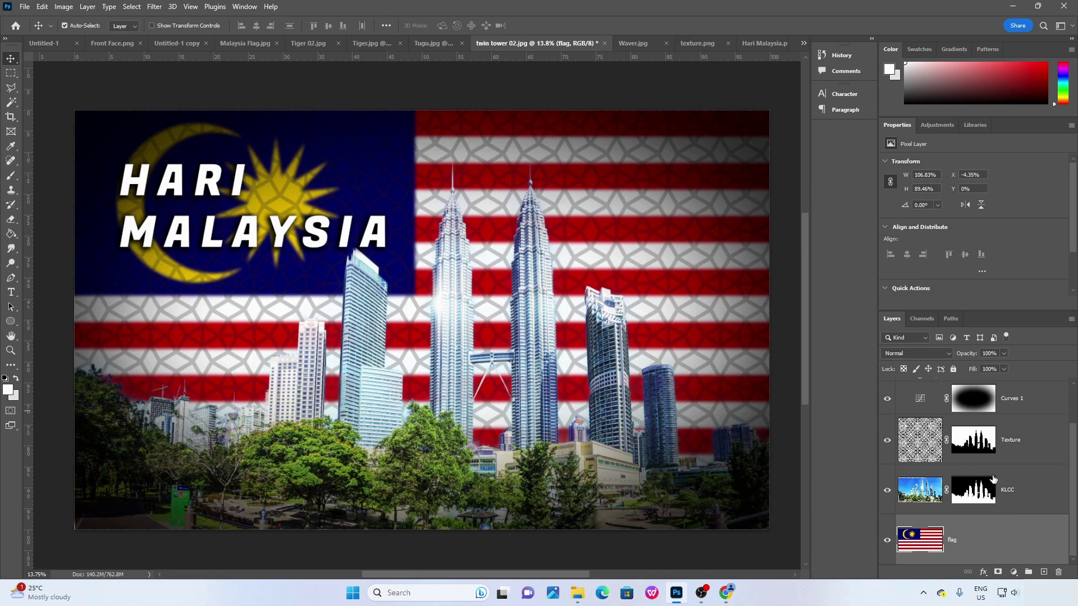
Apply a Gaussian Blur with a radius of 11.1 pixels to the Texture layer.
click(1024, 495)
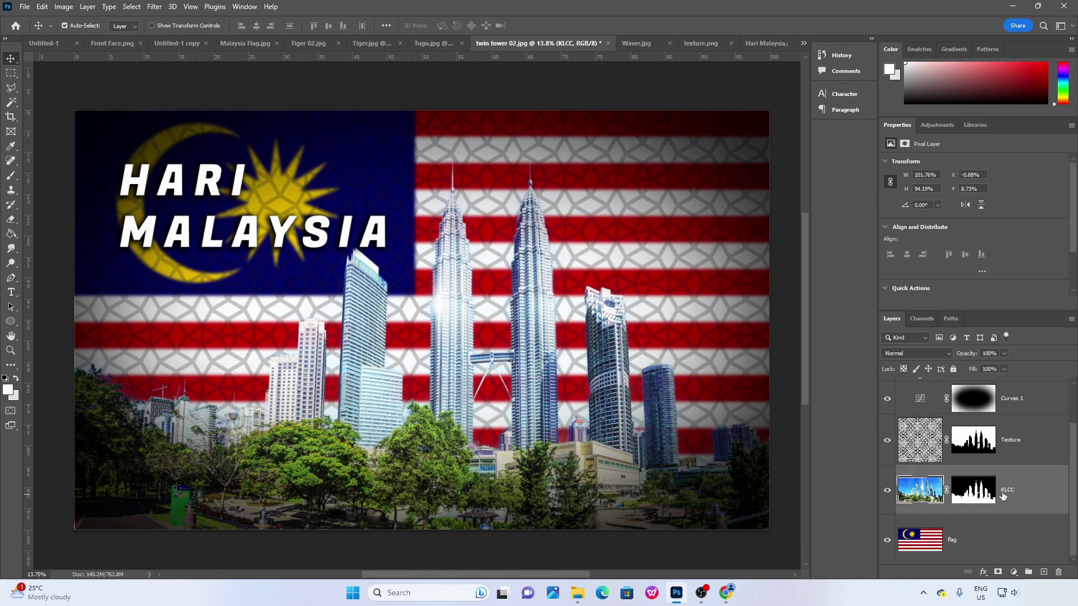
click(1041, 446)
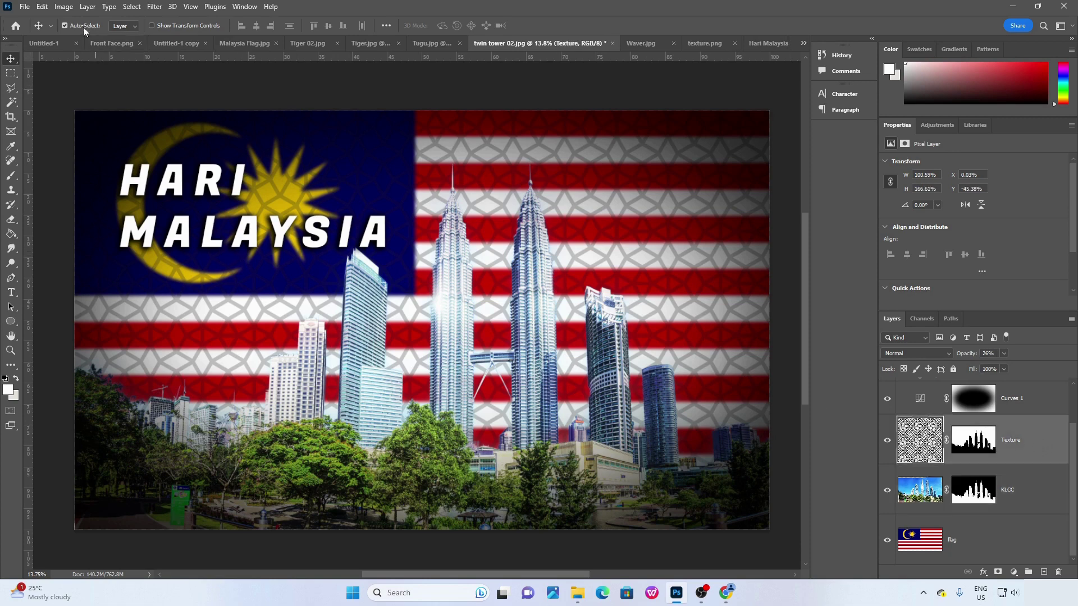
click(154, 7)
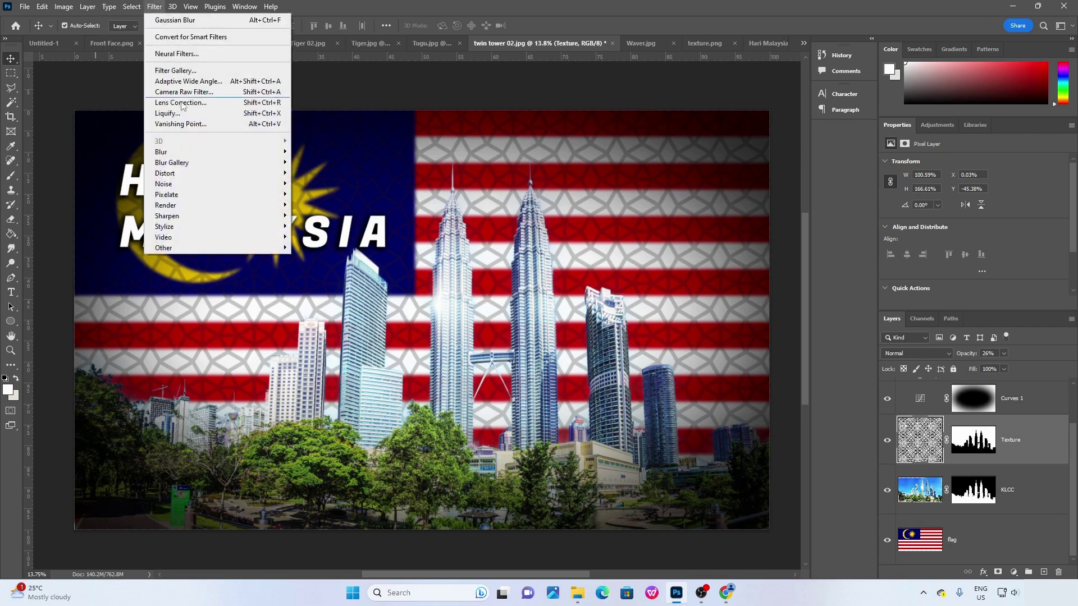
mouse_move(195, 153)
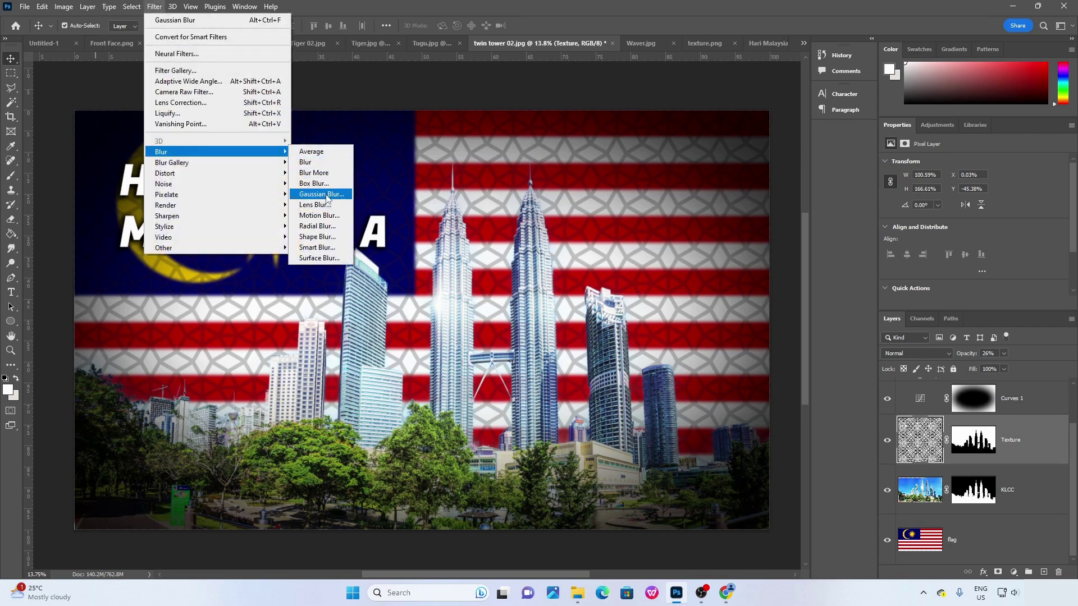
click(326, 194)
drag(612, 225, 768, 258)
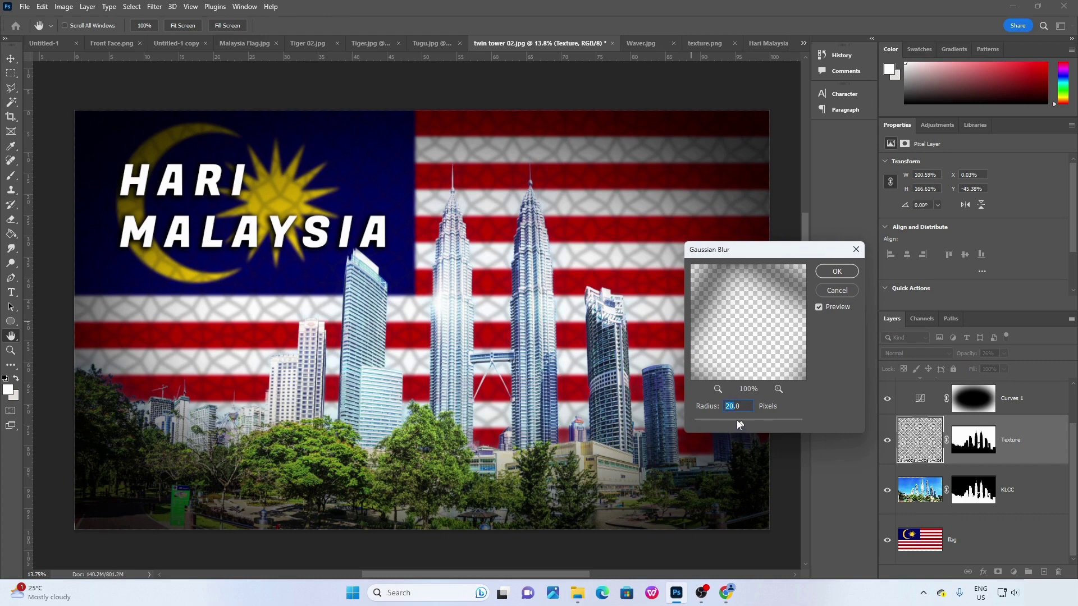
mouse_move(740, 425)
mouse_down()
mouse_move(724, 421)
mouse_move(738, 429)
mouse_up()
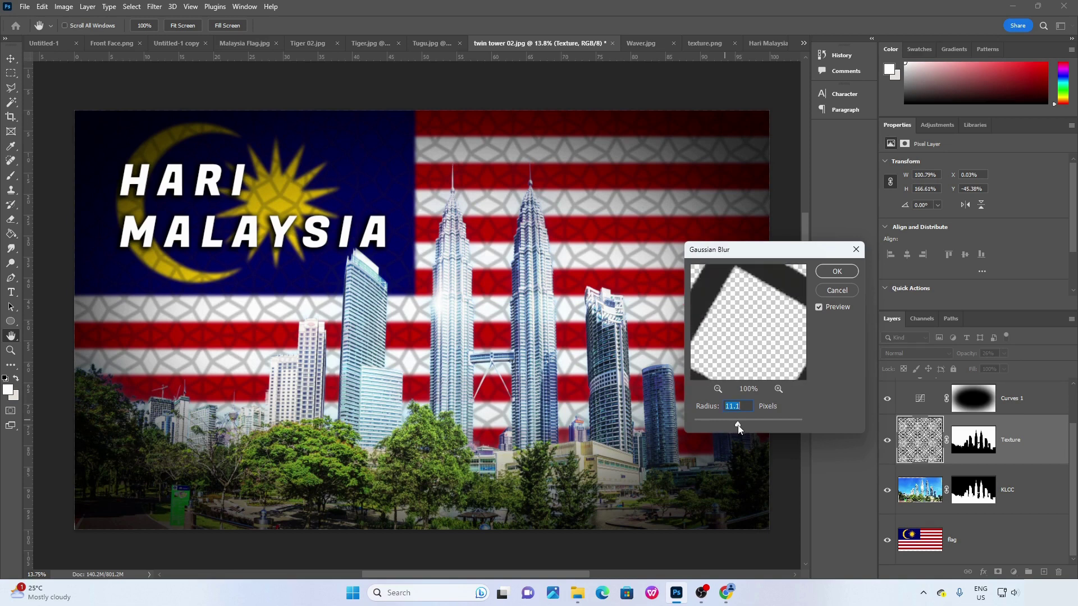
click(835, 272)
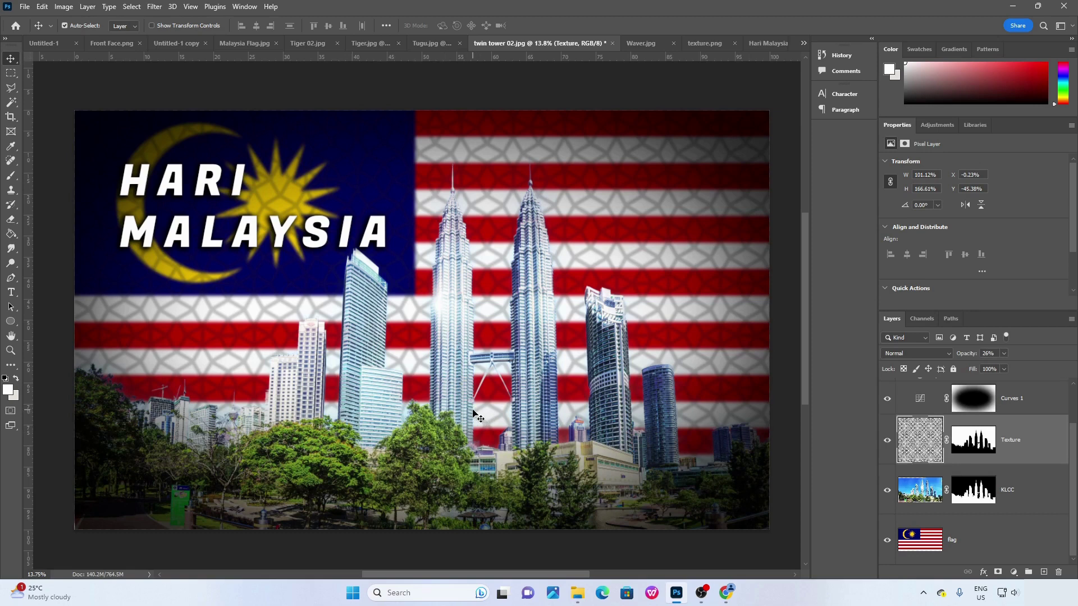
Raise the KLCC layer's colour intensity with a Vibrance adjustment, comparing the image with and without the preview.
click(1024, 494)
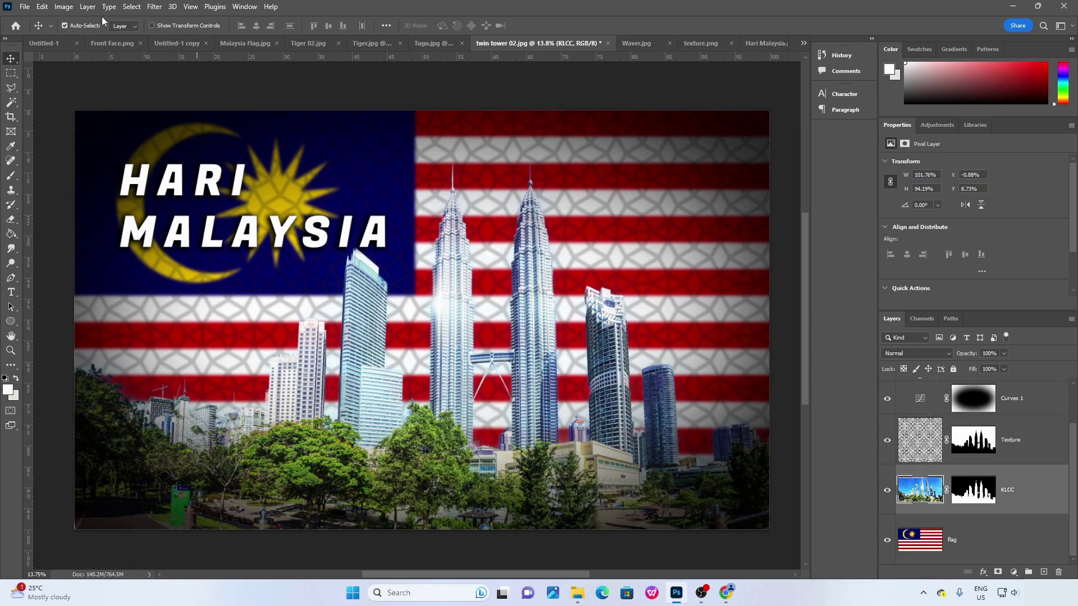
click(155, 7)
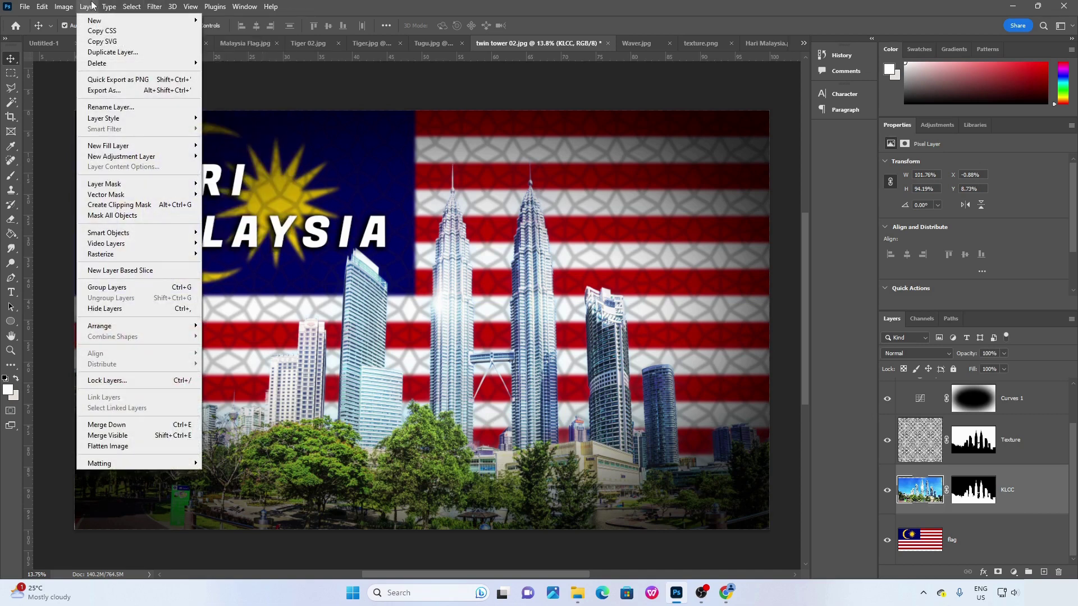
mouse_move(66, 7)
mouse_move(84, 37)
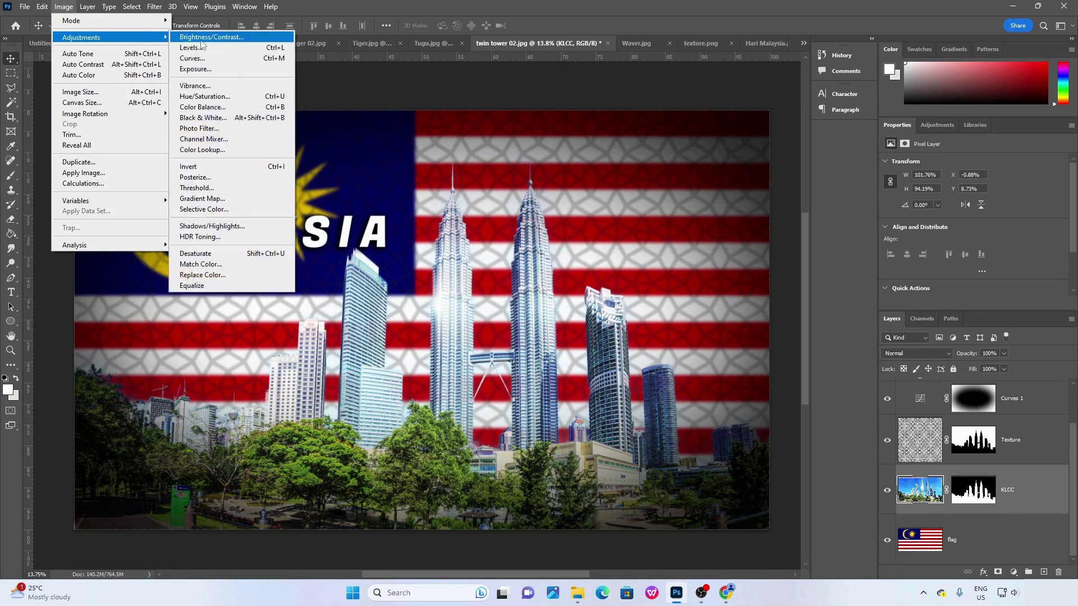
click(236, 86)
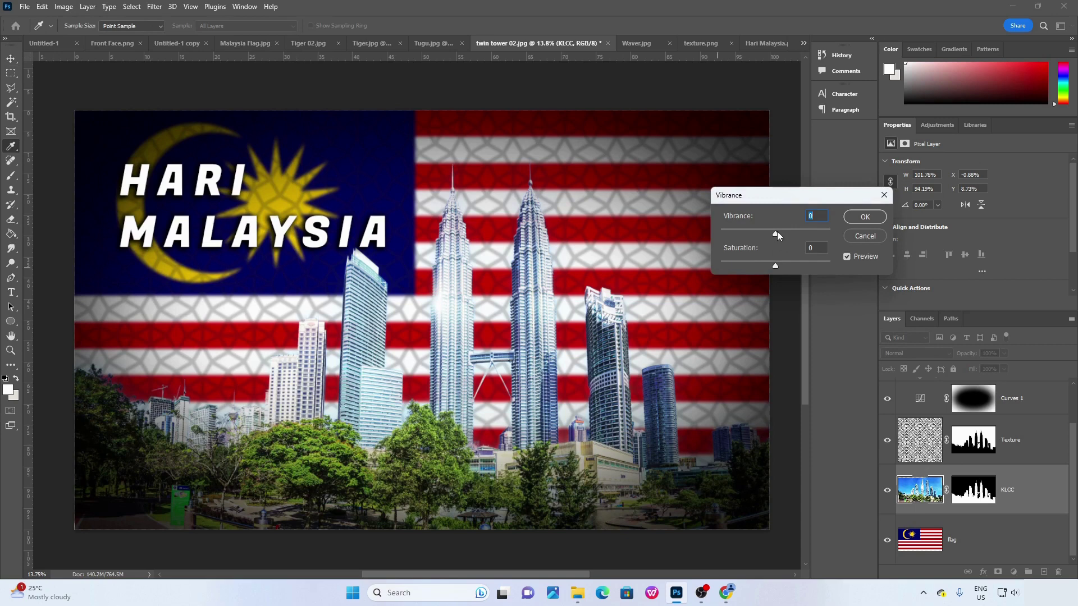
drag(777, 232, 807, 237)
drag(807, 234, 801, 236)
click(848, 257)
click(848, 257)
click(863, 218)
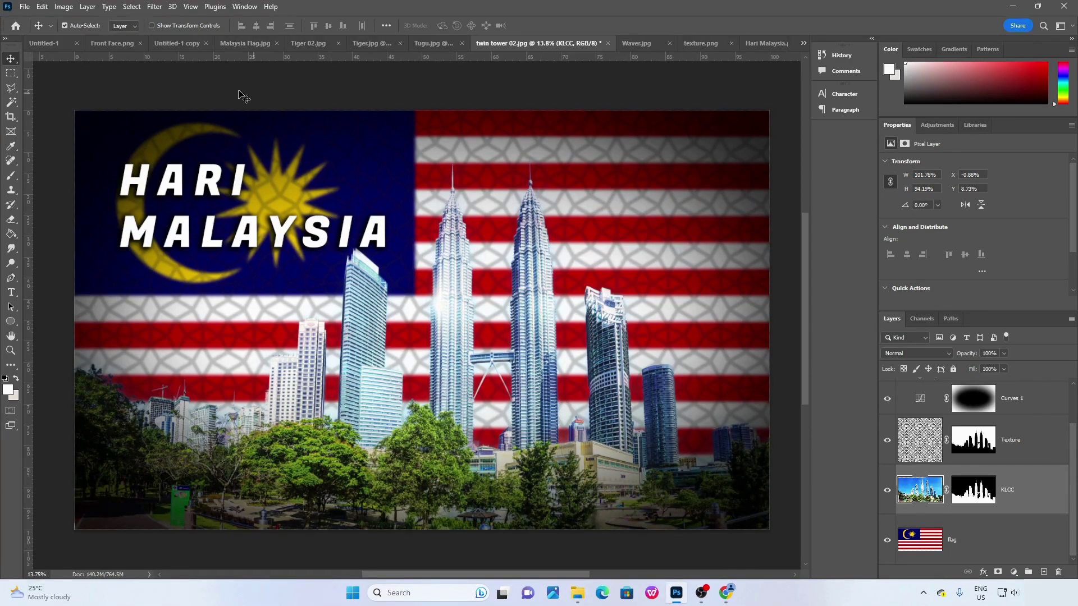
Review the finished design in Untitled-1 and look at the monument artwork in Tugu.jpg.
click(48, 45)
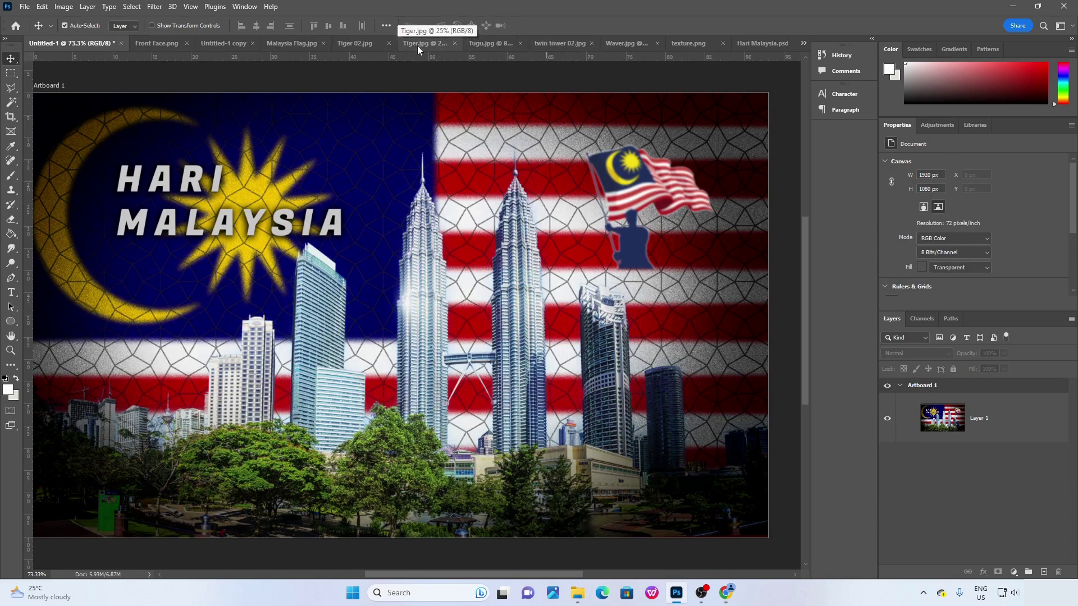
click(548, 44)
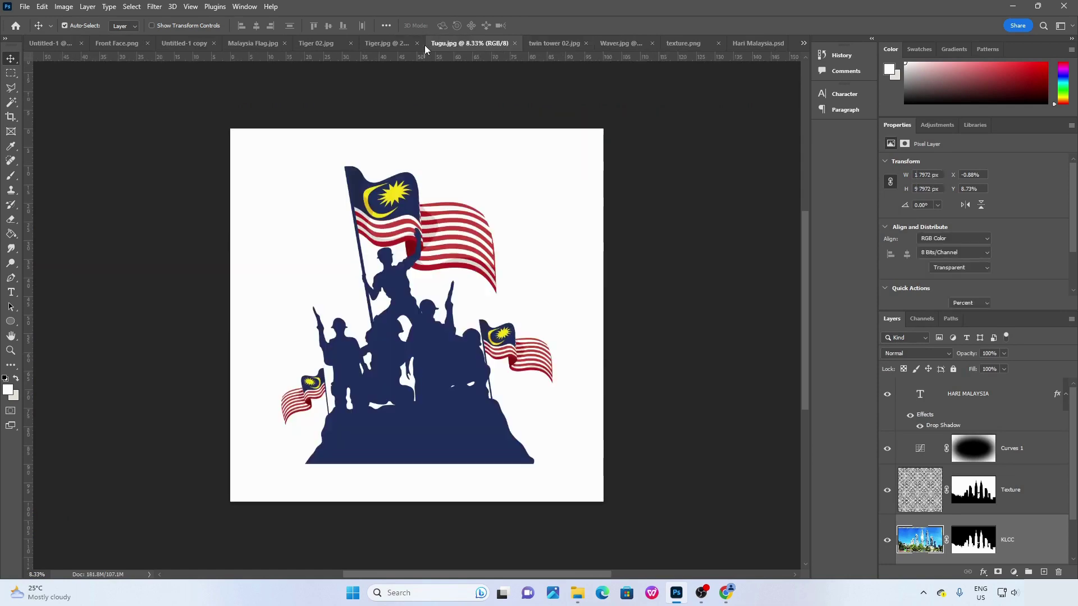
click(424, 45)
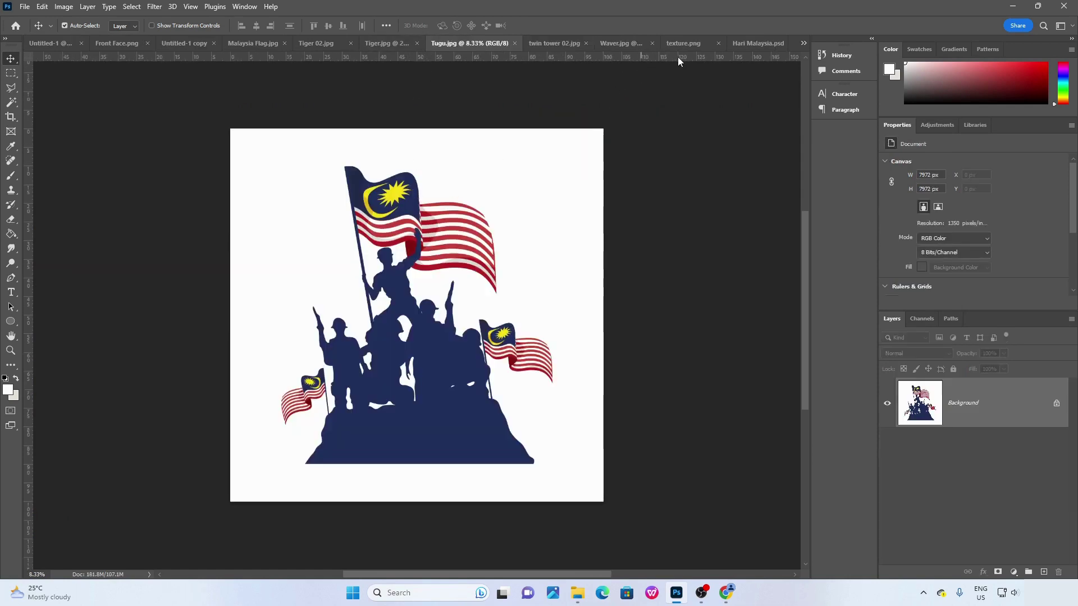
In Waver.jpg, unlock the background, mask out everything except the flag bearer using Select Subject, and shift the cut-out slightly within the canvas.
click(613, 40)
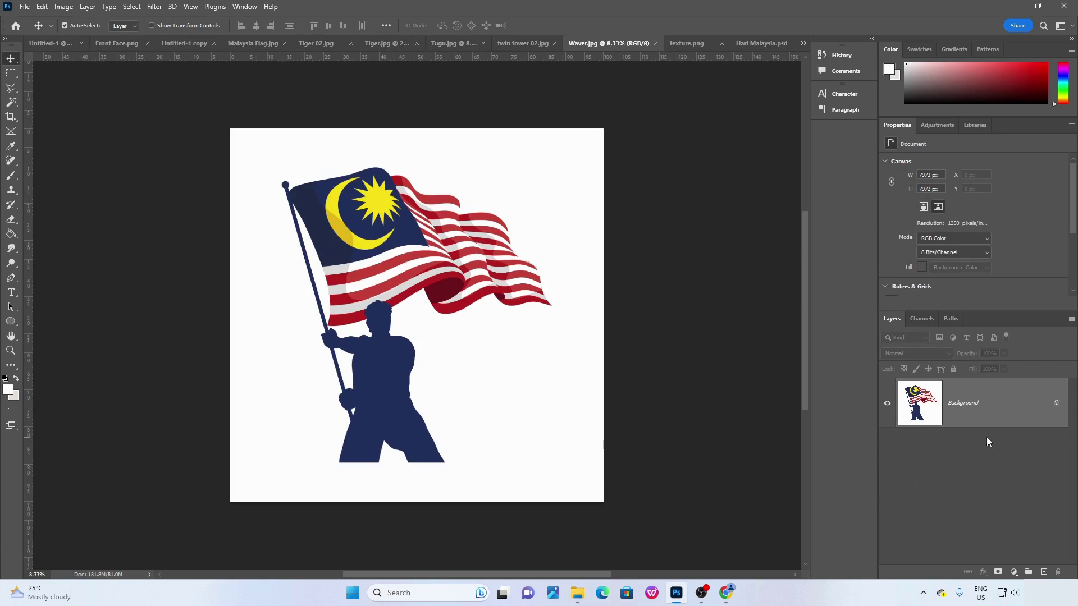
click(1056, 405)
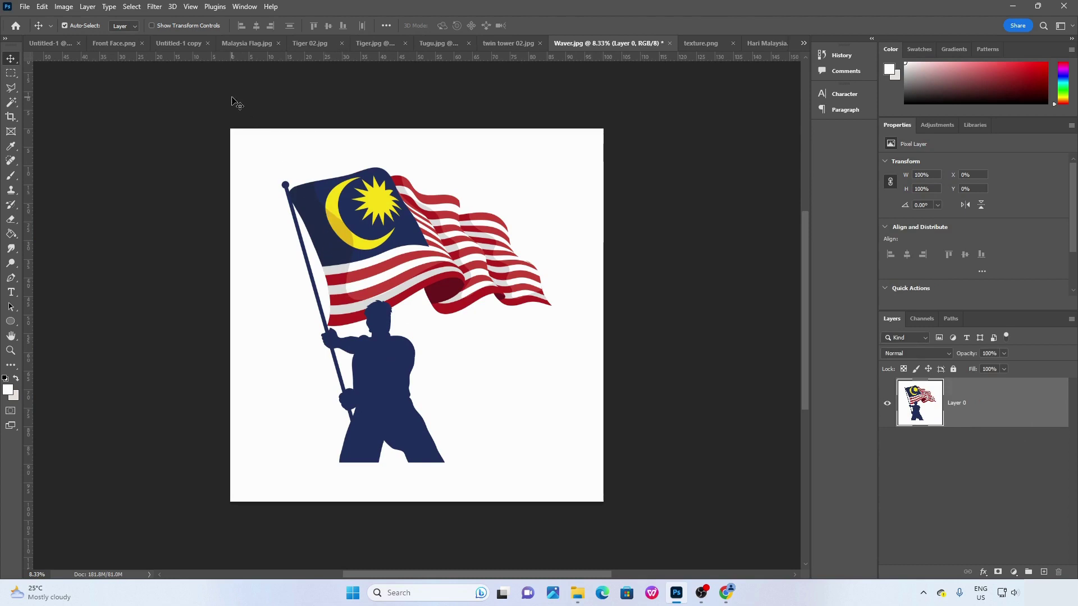
click(131, 7)
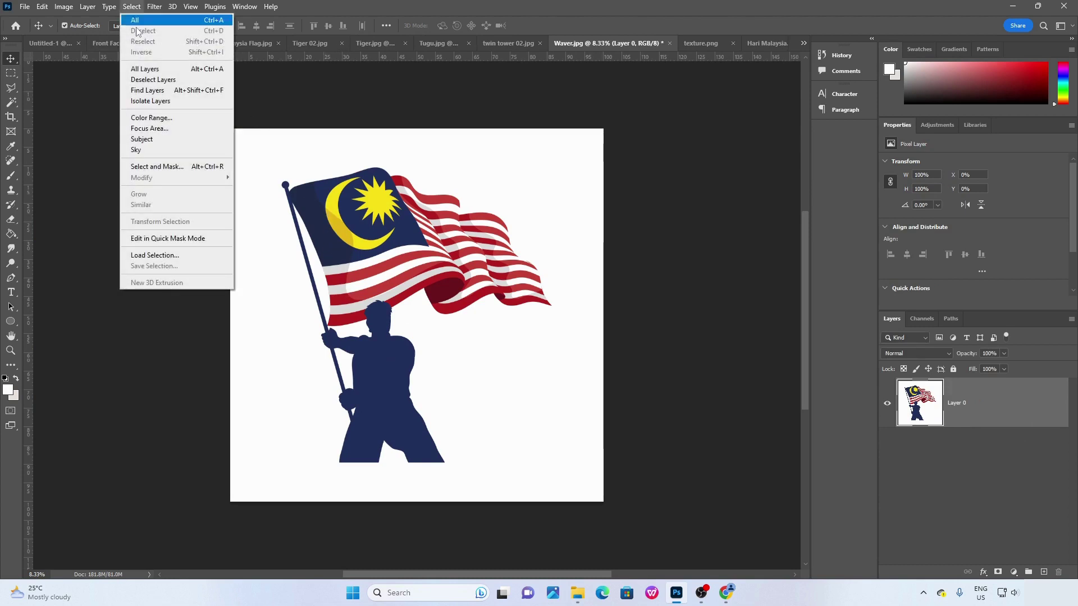
click(143, 140)
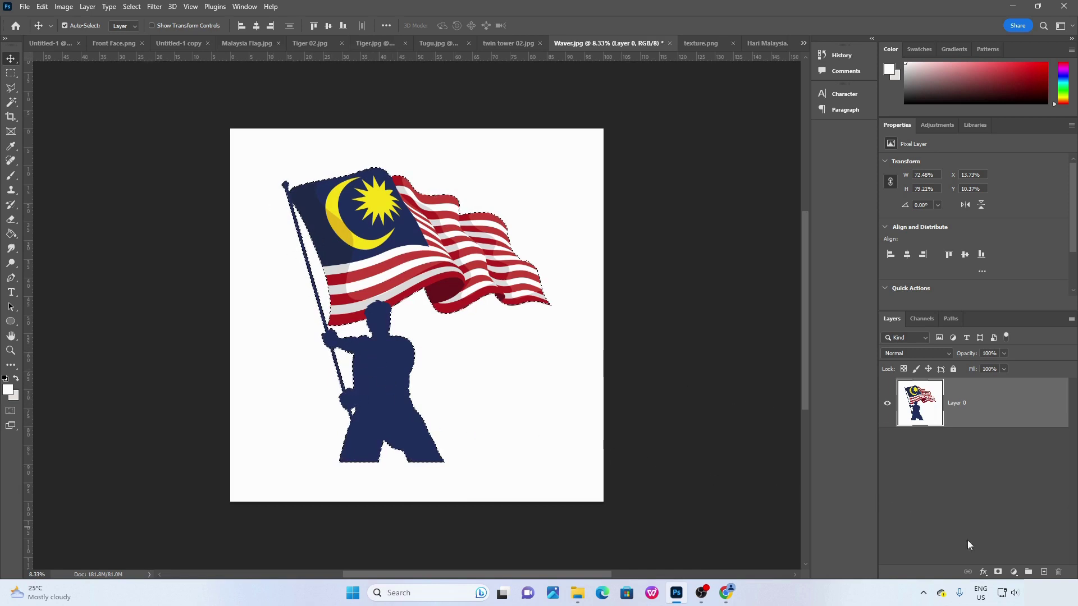
click(997, 572)
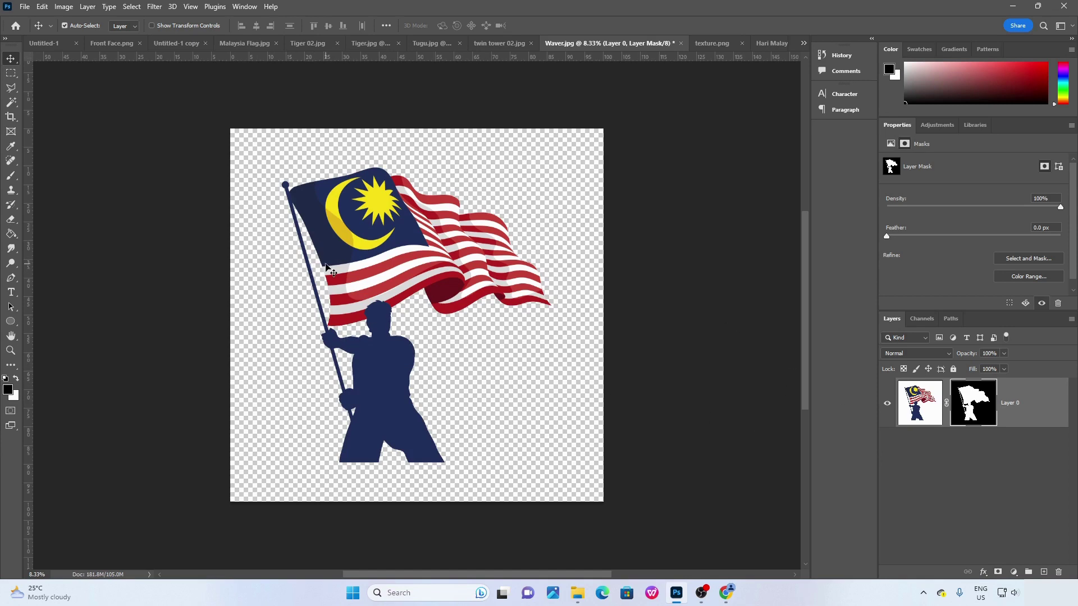
drag(338, 246, 349, 277)
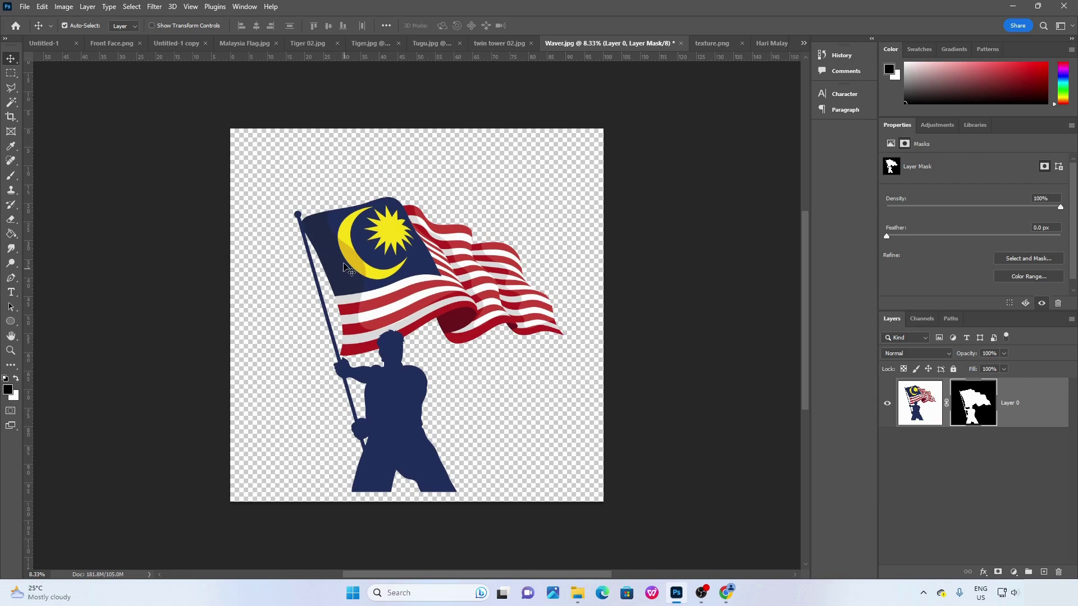
drag(352, 231, 360, 196)
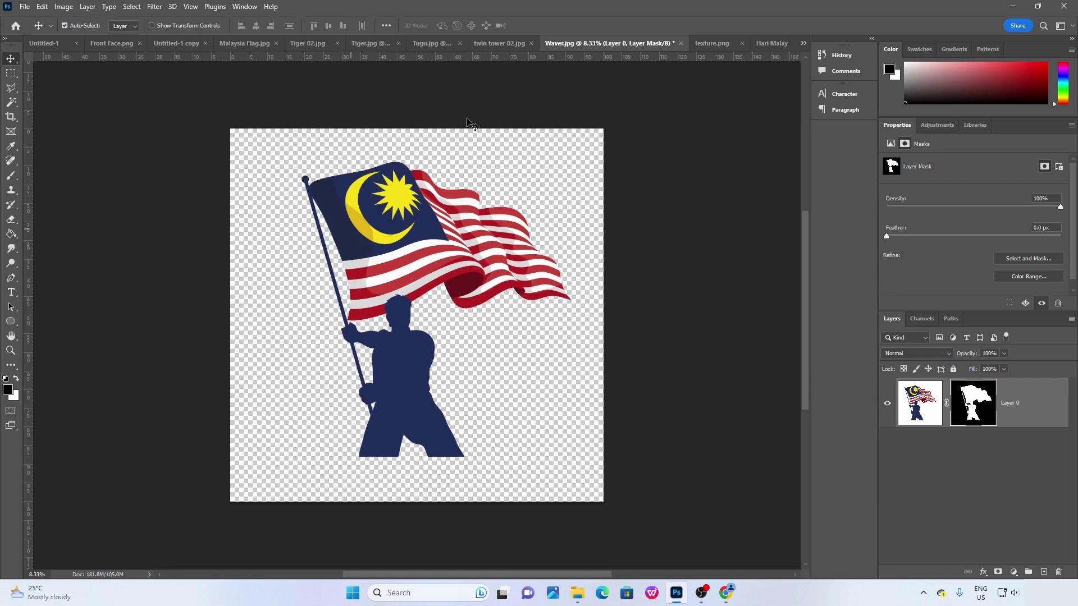
Close the reference document Hari Malaysia.psd without saving its changes.
click(769, 45)
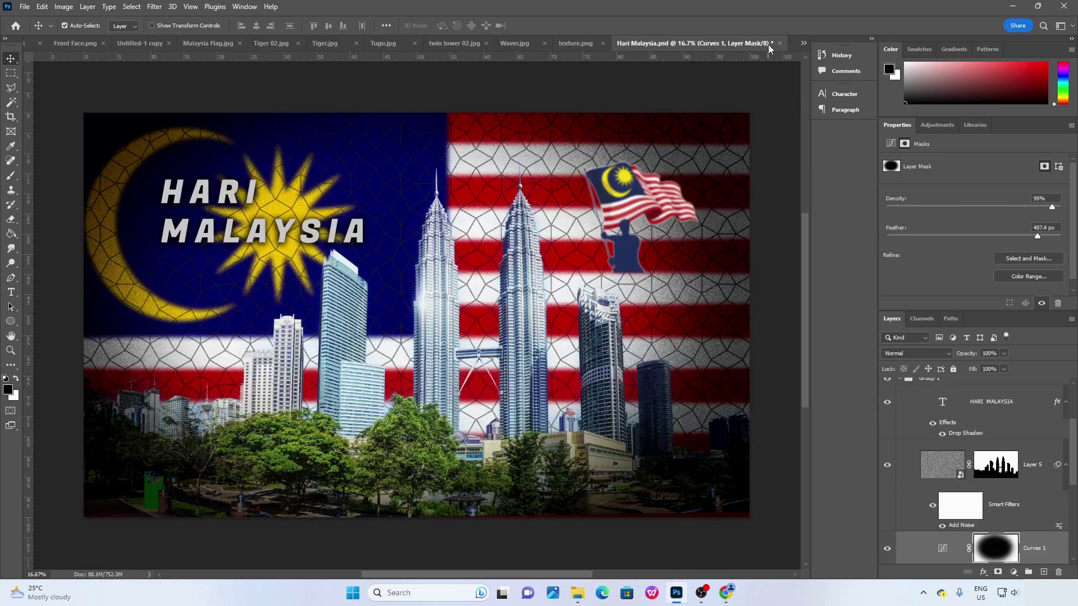
click(780, 43)
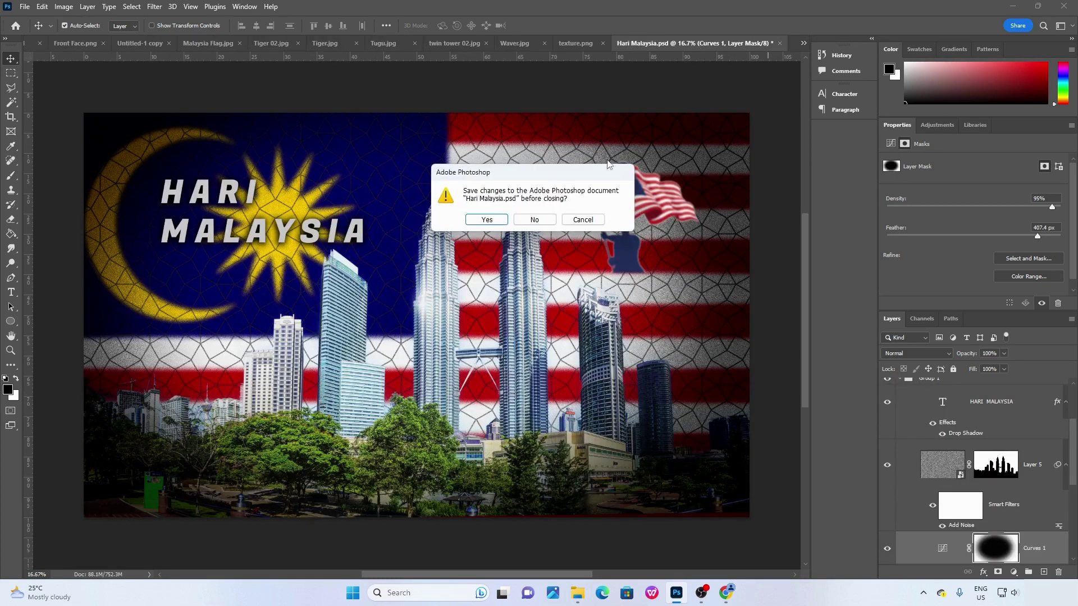
click(533, 220)
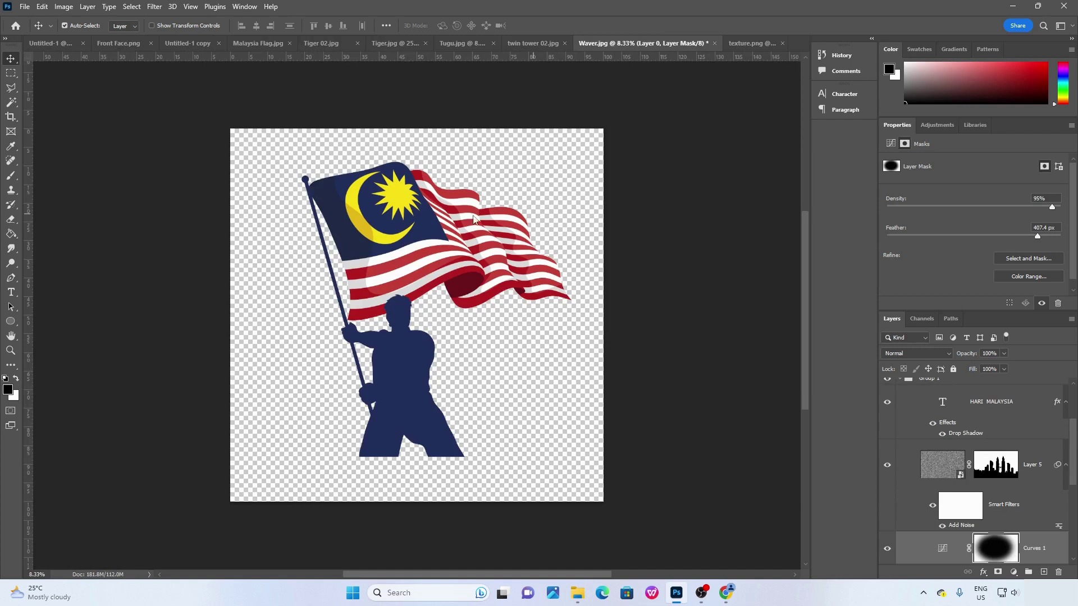
Copy the masked flag bearer from Waver.jpg into twin tower 02.jpg, shift it down, and place its layer above HARI MALAYSIA.
drag(371, 234, 574, 250)
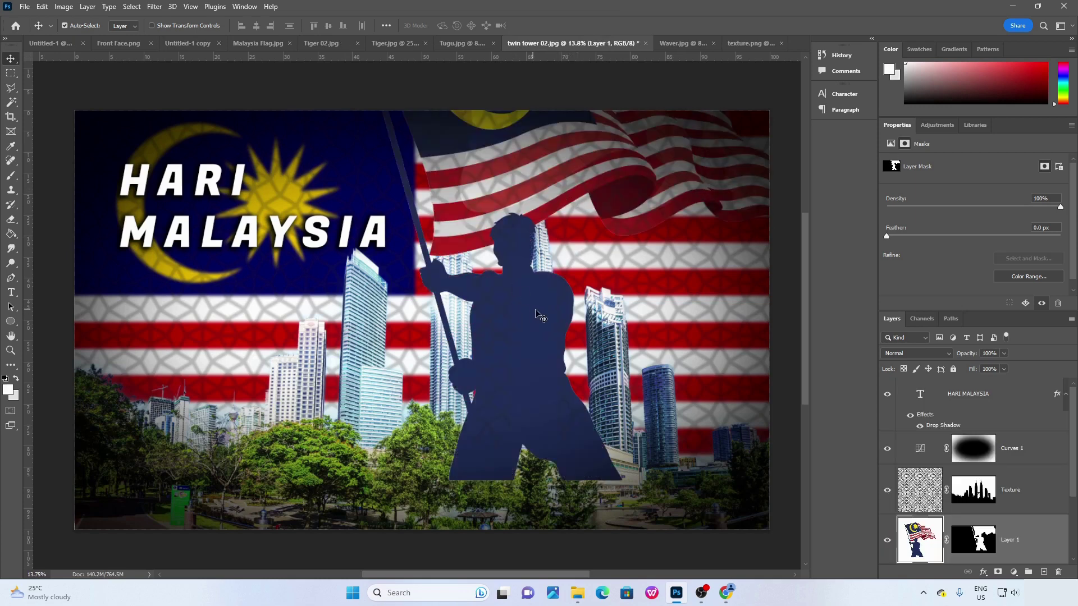
drag(536, 315, 522, 390)
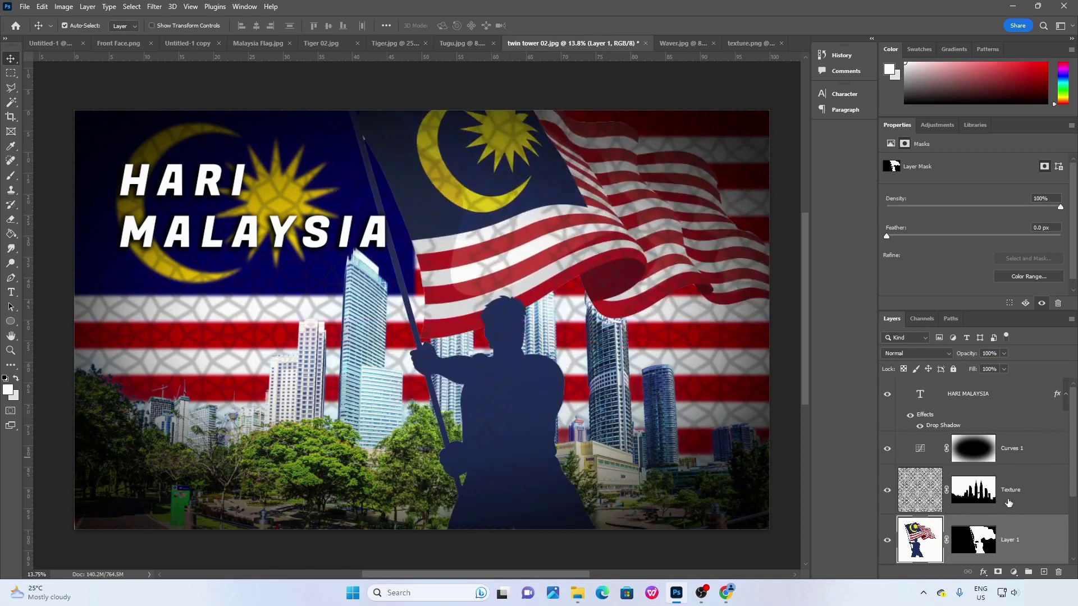
drag(1005, 544, 995, 384)
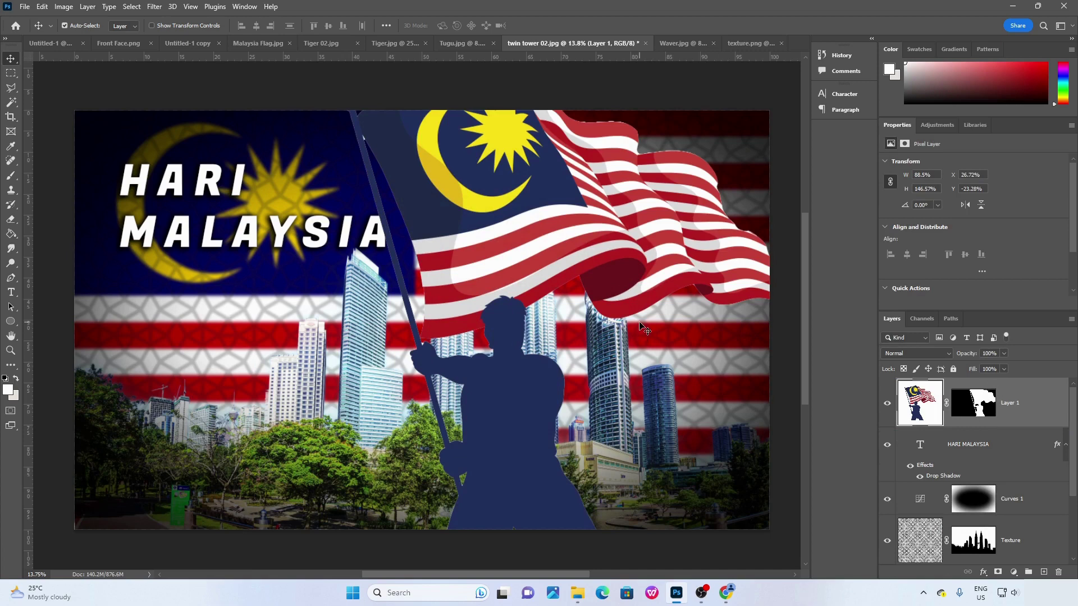
Scale the flag bearer down to about 30% of the canvas width and place it in the poster's upper-right area beside the towers.
scroll(572, 281, down, 3)
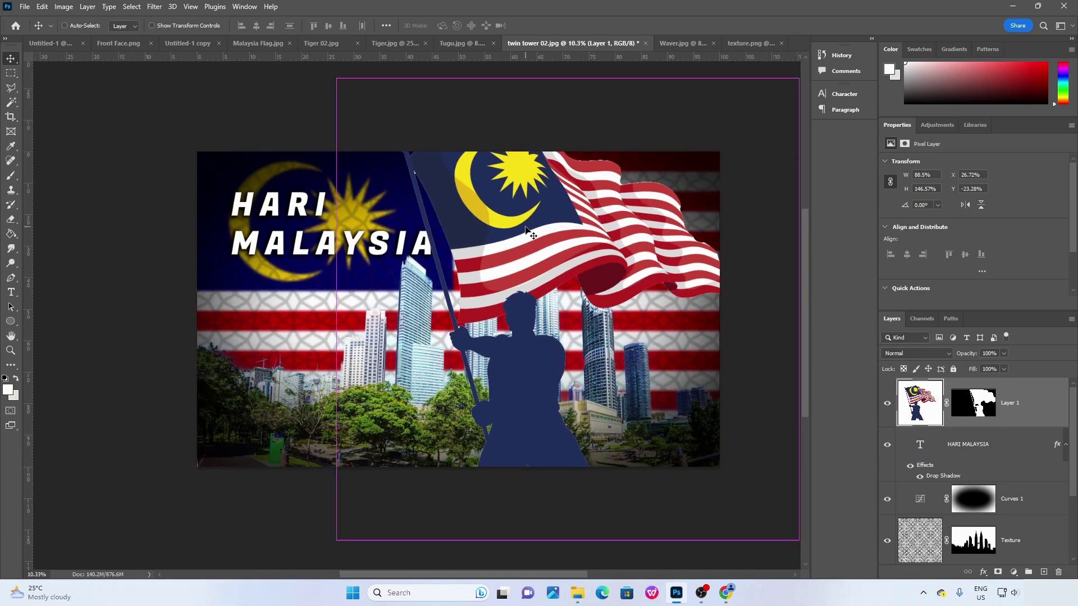
key(ctrl+t)
drag(336, 79, 627, 179)
drag(752, 123, 725, 151)
drag(618, 212, 626, 198)
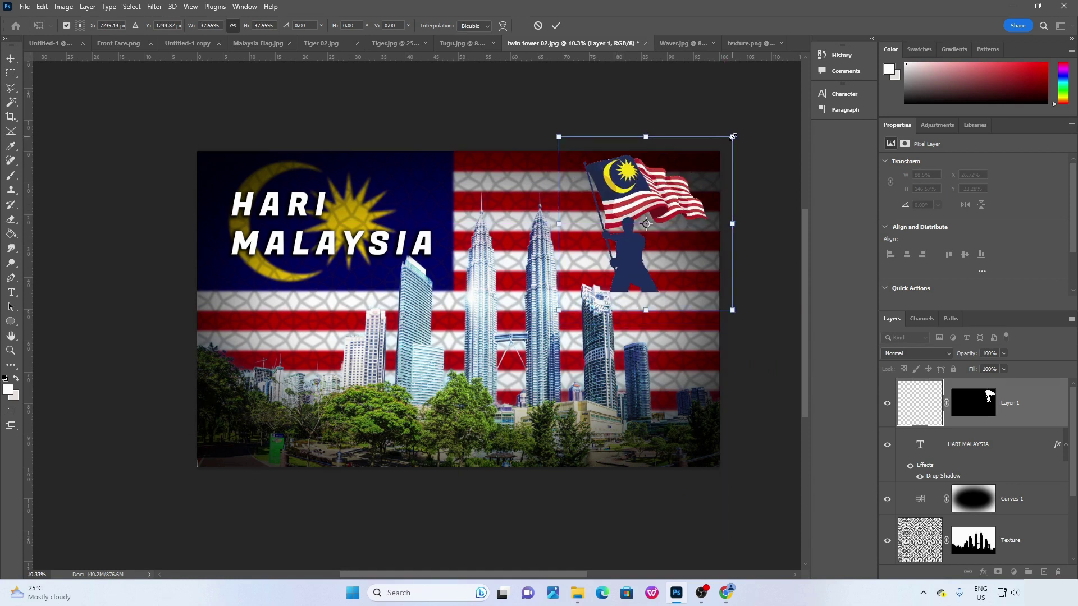
drag(732, 139, 709, 169)
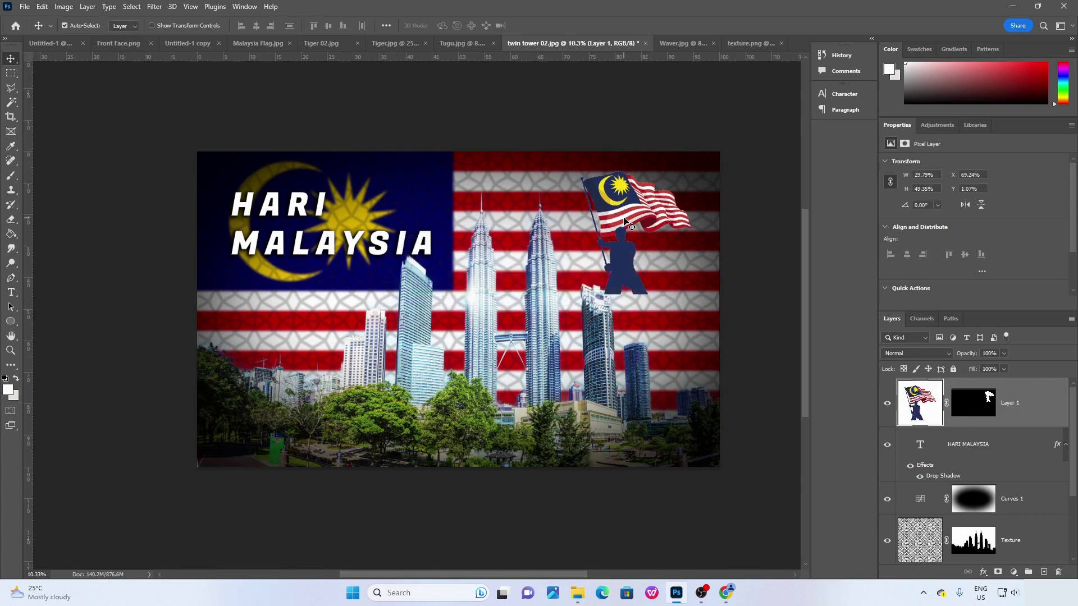
Shift the flag bearer slightly toward the poster's upper-right corner, to about X 72% and Y 0%.
key(ctrl+plus)
scroll(606, 199, right, 2)
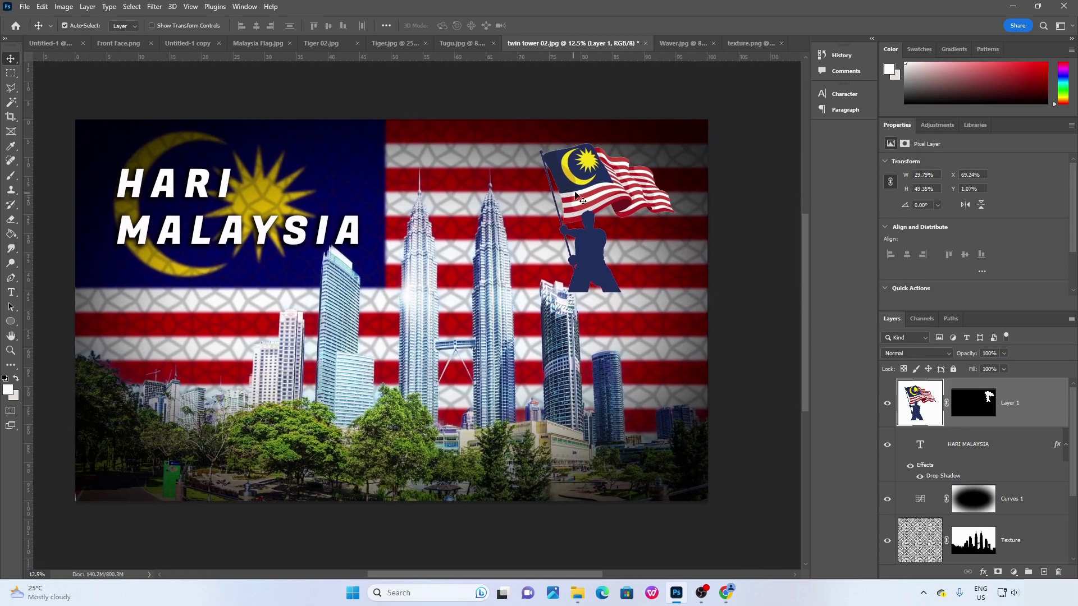
mouse_move(580, 185)
mouse_down()
mouse_move(602, 179)
mouse_move(592, 176)
mouse_up()
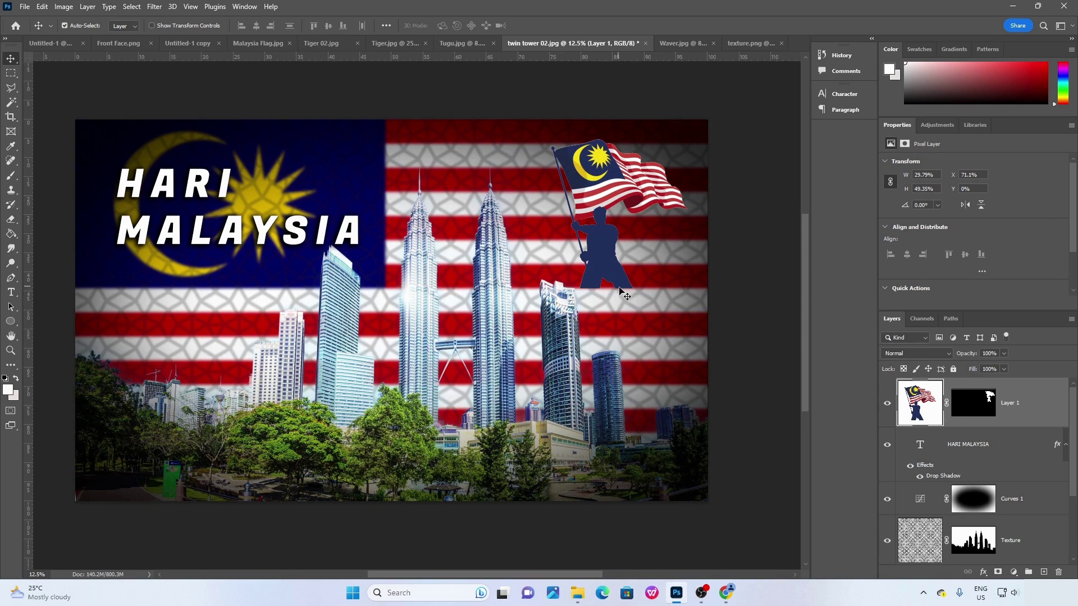
key(ctrl)
scroll(643, 305, up, 1)
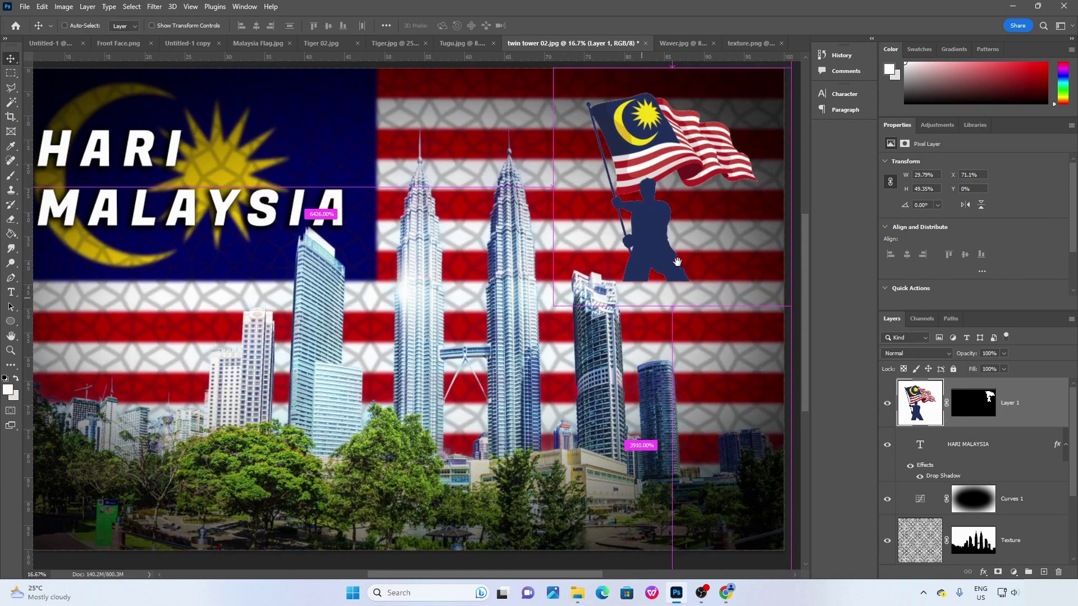
drag(625, 264, 554, 351)
scroll(612, 308, up, 1)
drag(537, 403, 537, 403)
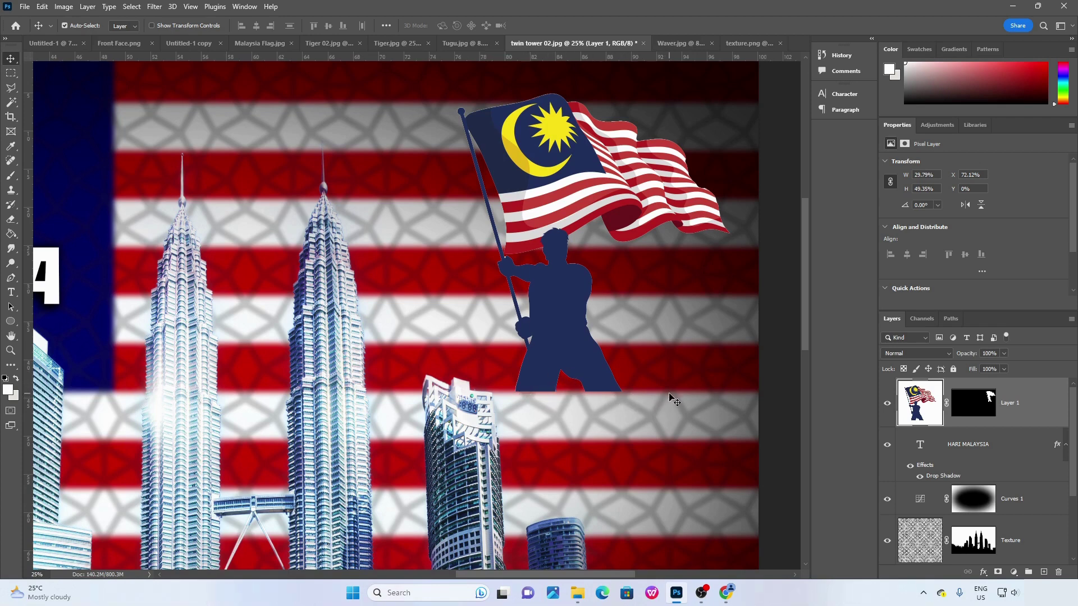
drag(554, 292, 555, 292)
Set the Eraser to a soft round brush of 80 px with 0% hardness.
click(11, 219)
click(613, 407)
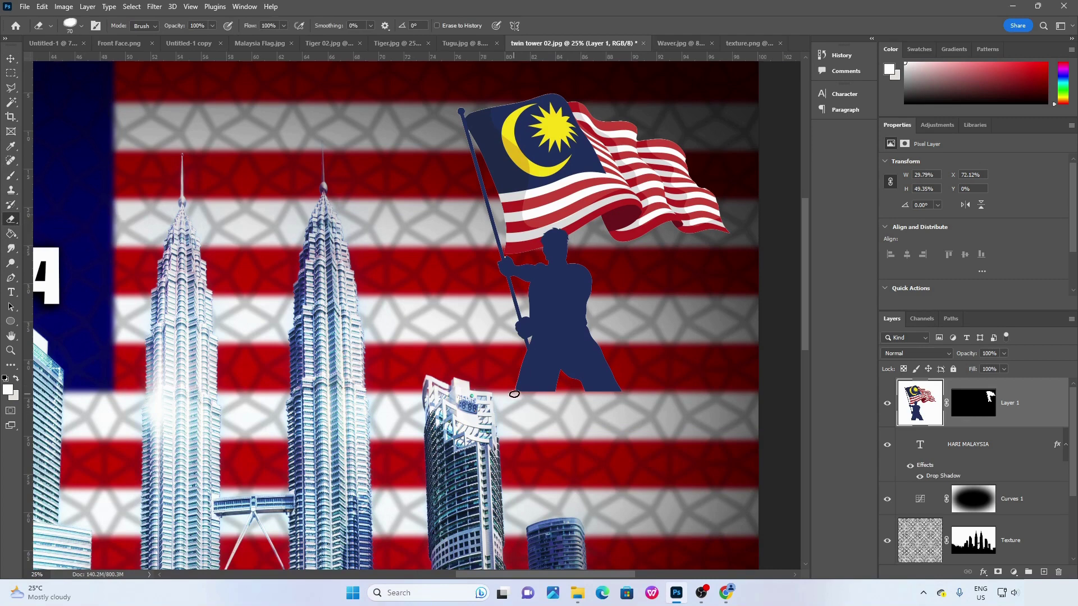
click(82, 28)
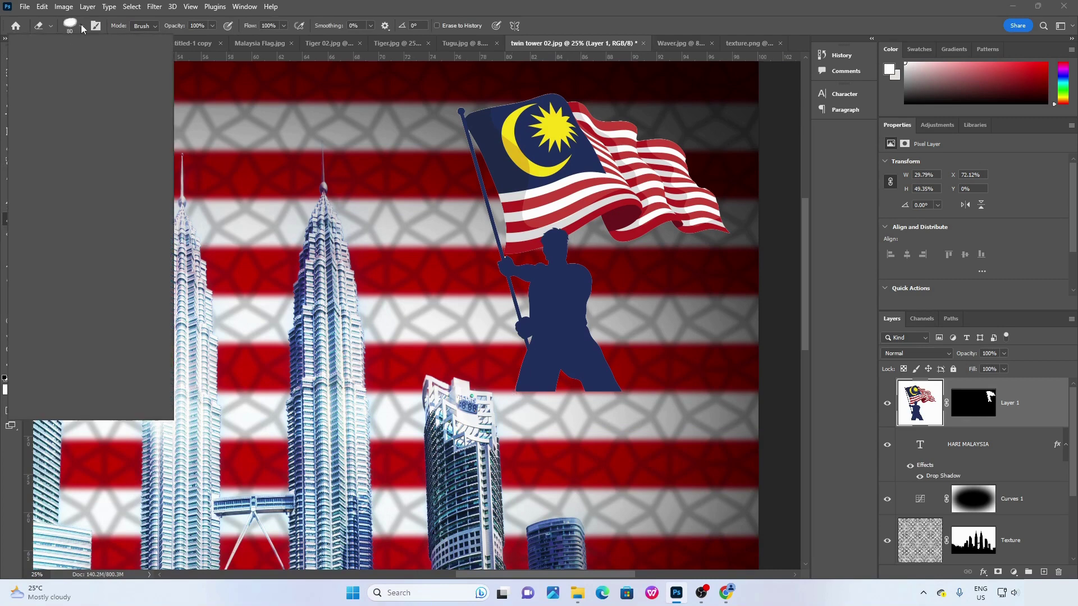
click(81, 28)
click(82, 28)
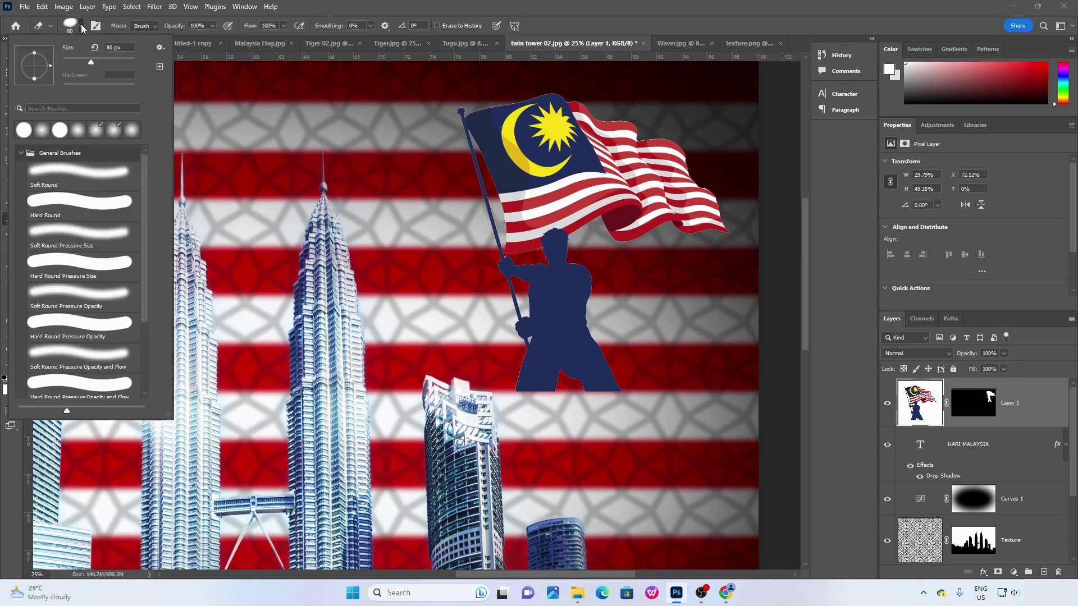
click(40, 132)
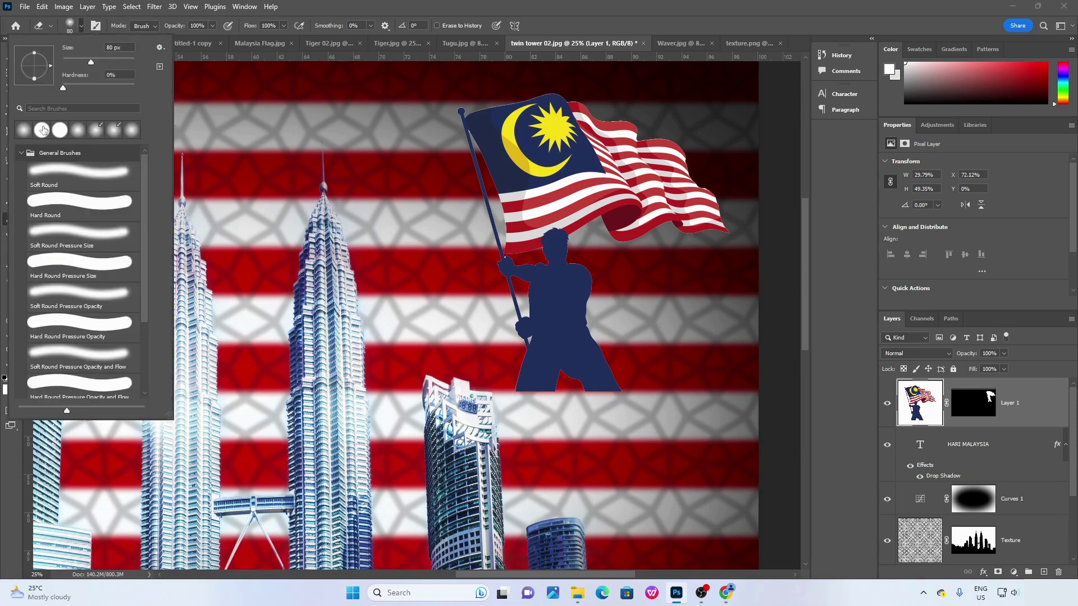
click(327, 11)
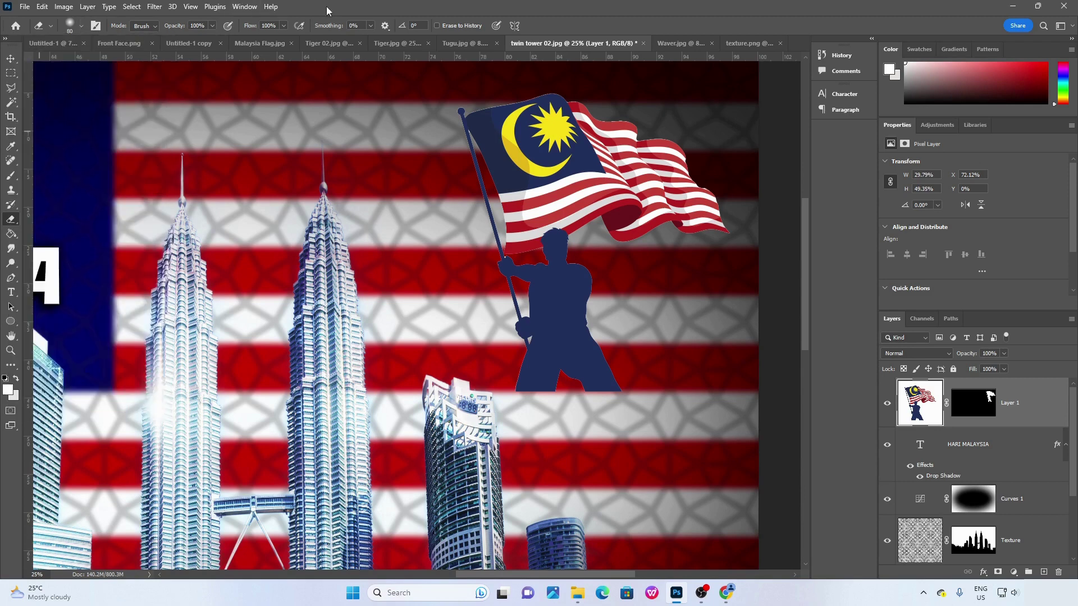
Try to fade the lower edge of the flag bearer's legs with the soft Eraser, enlarging it to 175 px.
drag(571, 393, 646, 394)
key(ctrl+z)
key(bracketright)
key(bracketright)
key(bracketright)
key(bracketright)
drag(527, 385, 652, 393)
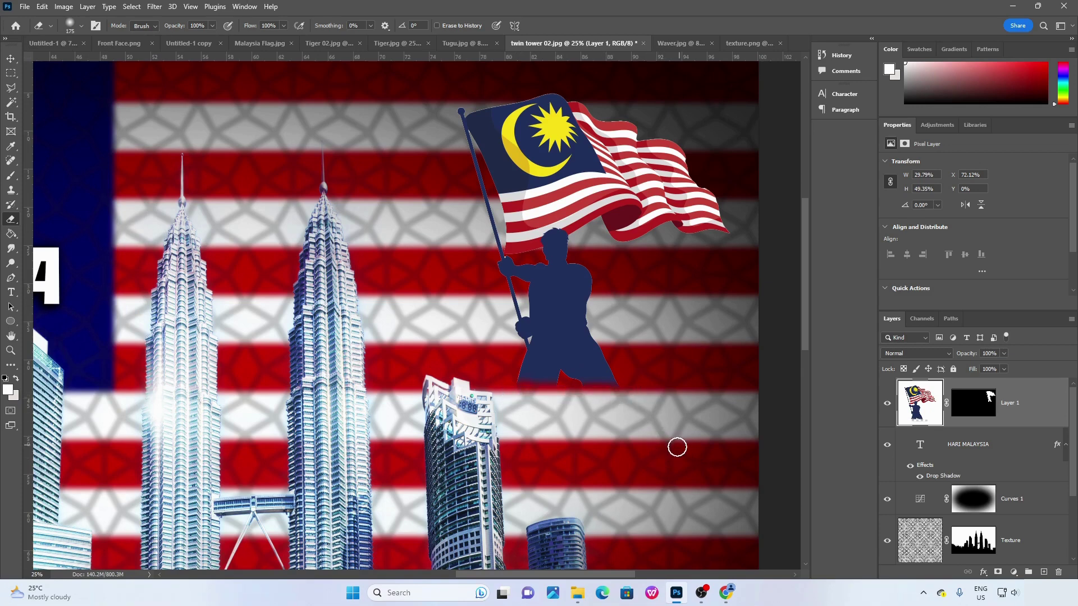
Move the flag bearer slightly left and undo both this move and the erasing along the legs.
key(v)
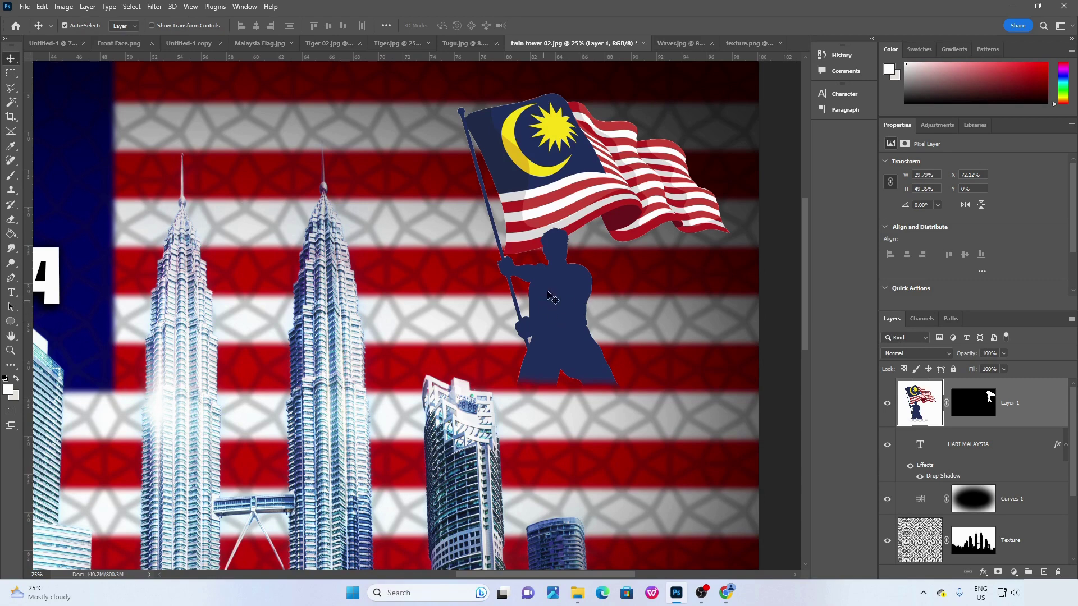
mouse_move(562, 301)
mouse_down()
mouse_move(581, 297)
mouse_move(559, 300)
mouse_up()
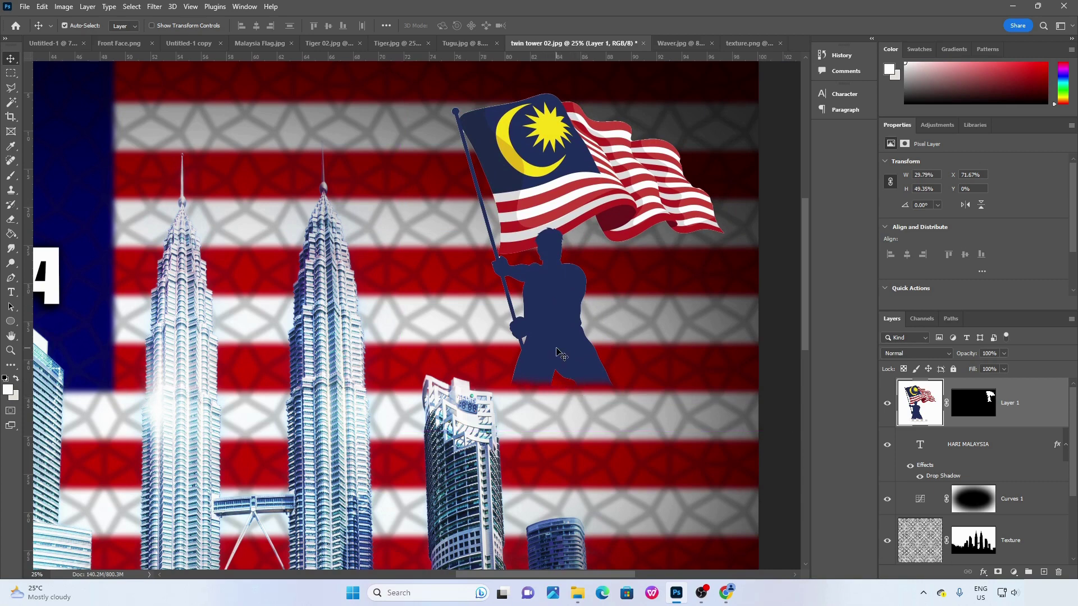
key(ctrl)
key(shift+Right)
key(shift+Right)
key(shift+Right)
key(shift+Right)
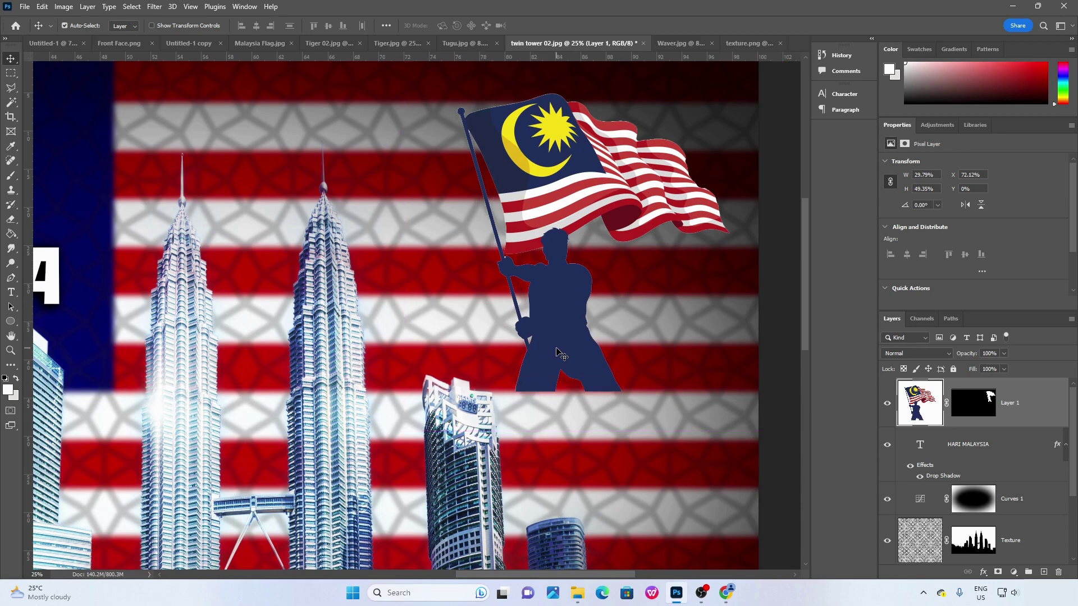
Collapse the Properties area to enlarge the layer list until every layer fits.
key(ctrl+minus)
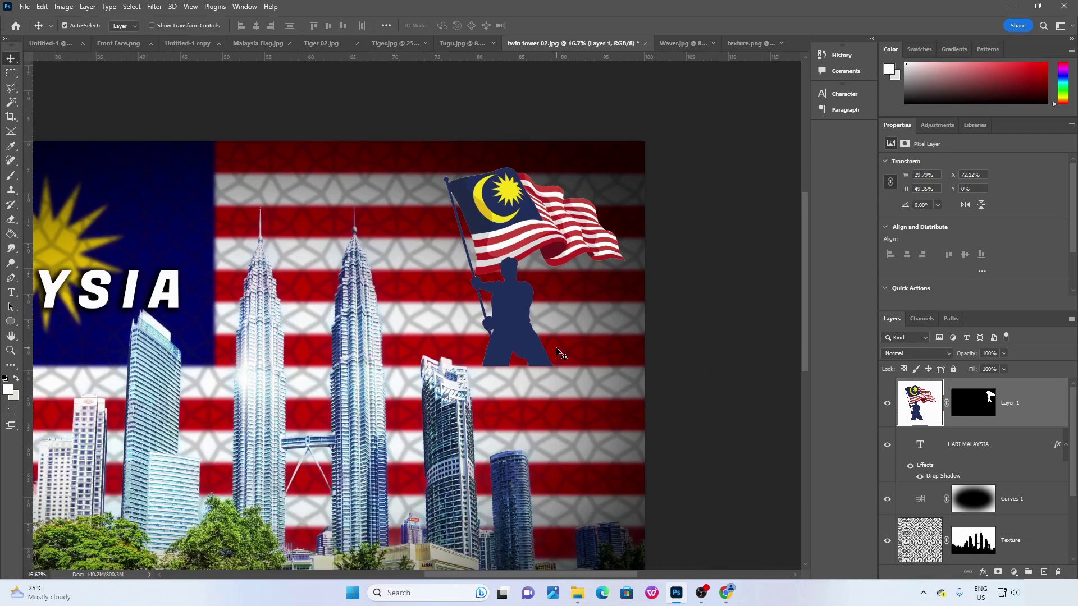
drag(397, 292, 407, 254)
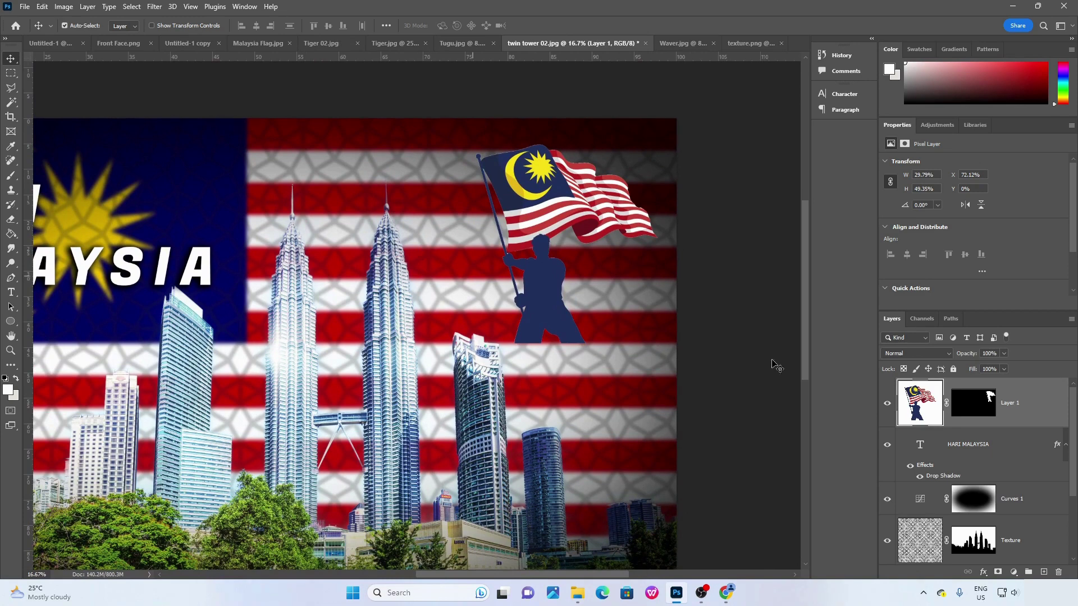
mouse_move(1071, 441)
mouse_down()
mouse_move(1069, 530)
mouse_move(1063, 449)
mouse_up()
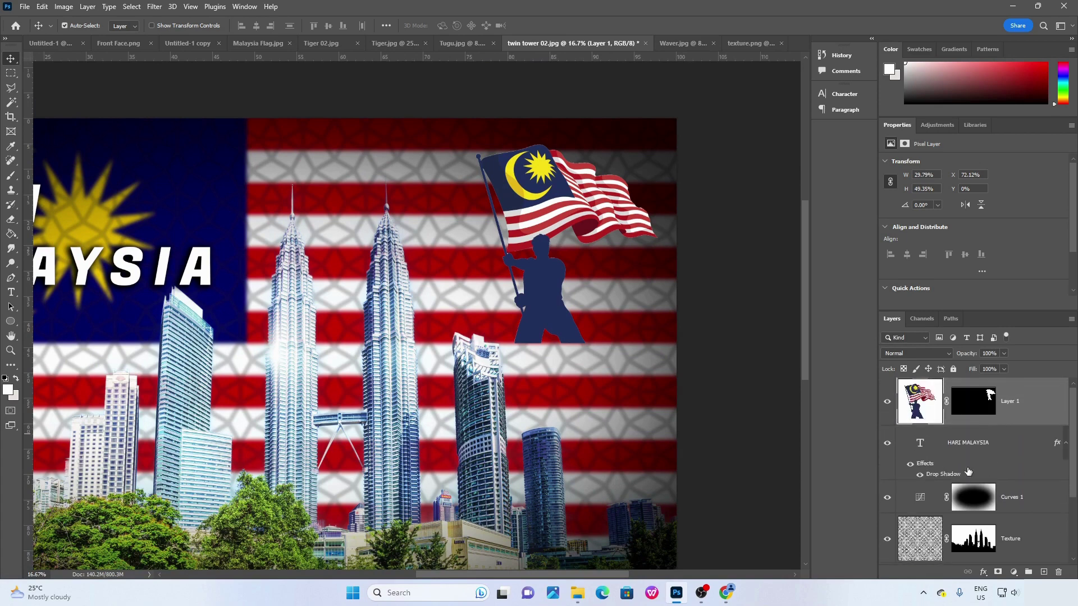
scroll(963, 441, down, 3)
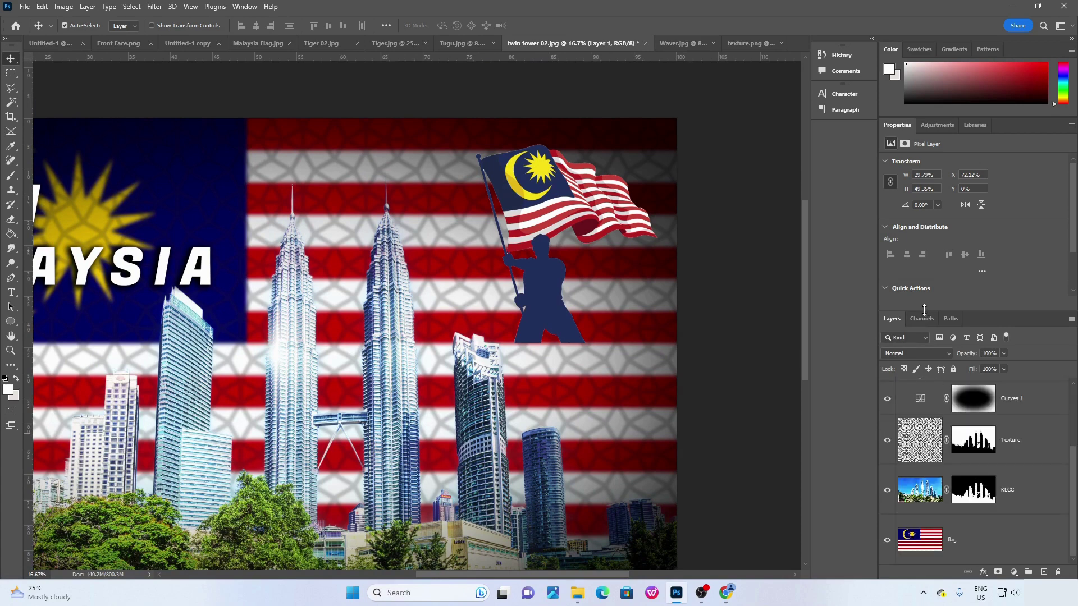
drag(924, 309, 926, 229)
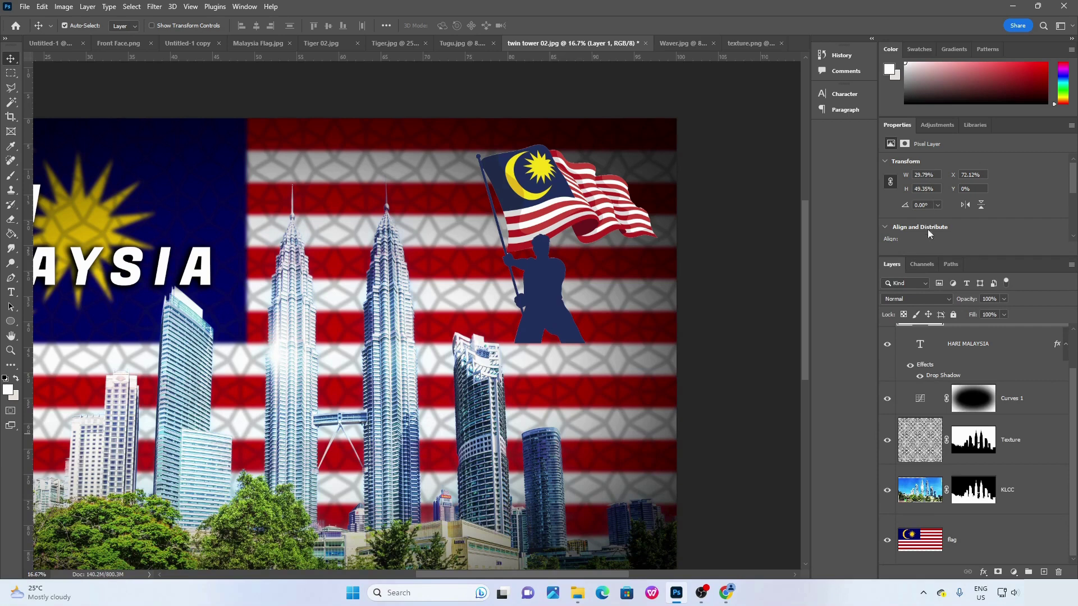
double_click(899, 127)
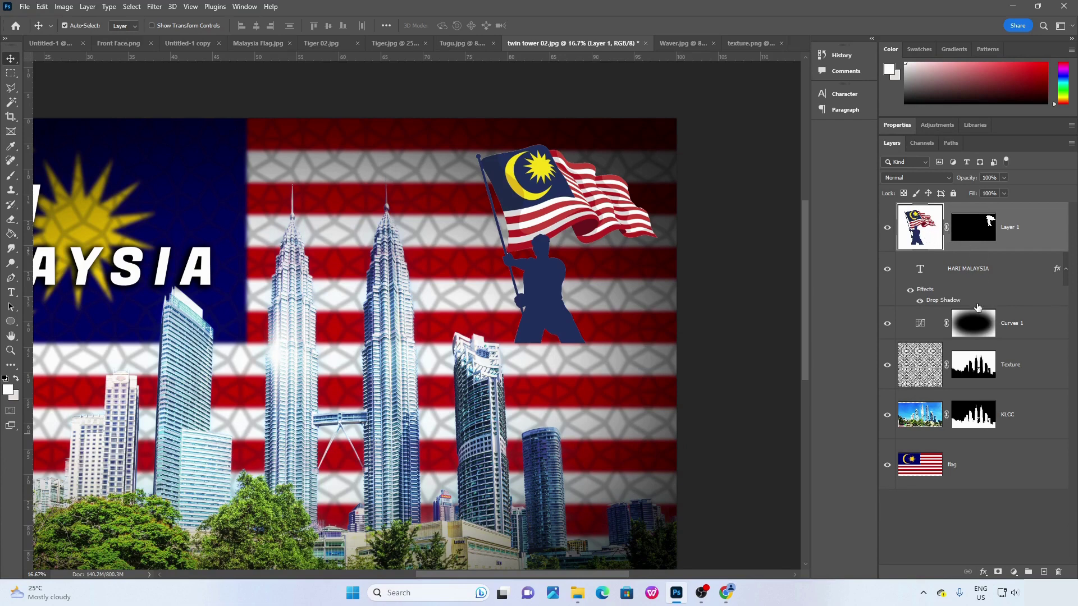
Group the layers from HARI MALAYSIA down to flag, and put the flag-bearer layer into a group of its own.
click(972, 273)
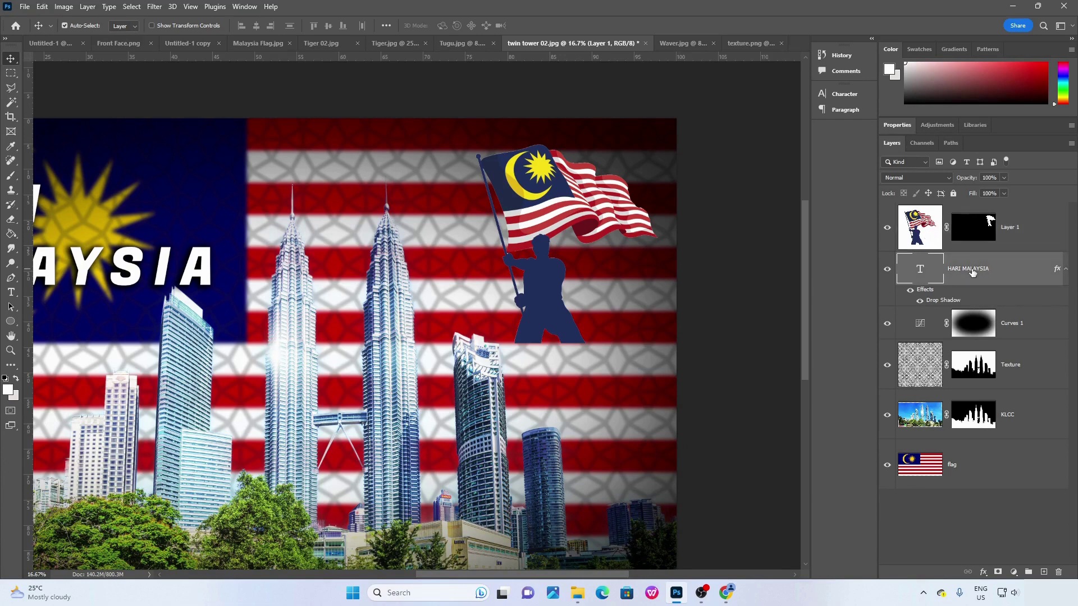
shift+click(990, 472)
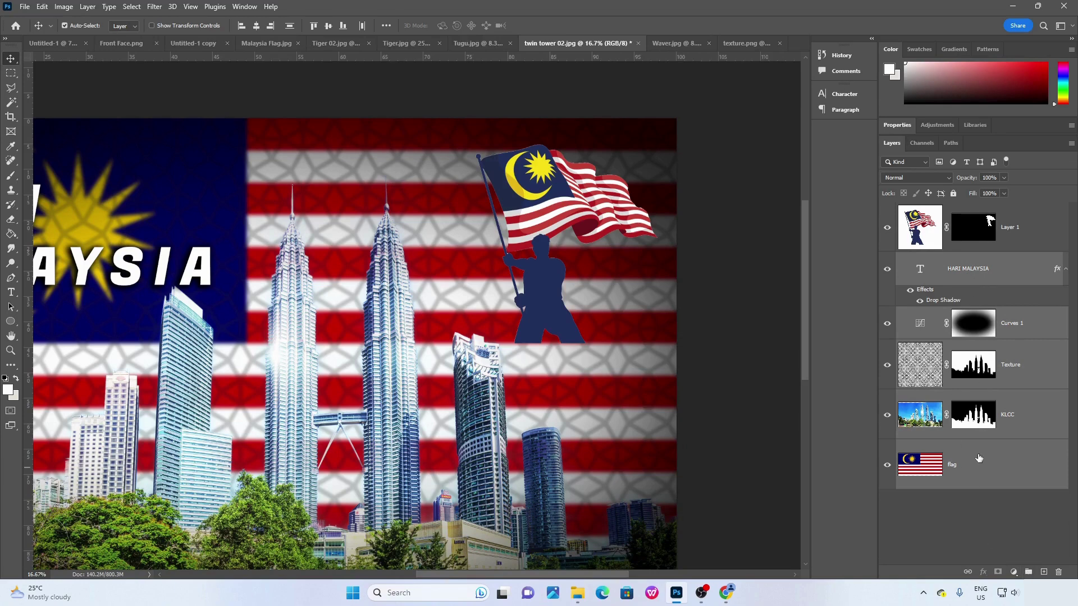
click(1028, 571)
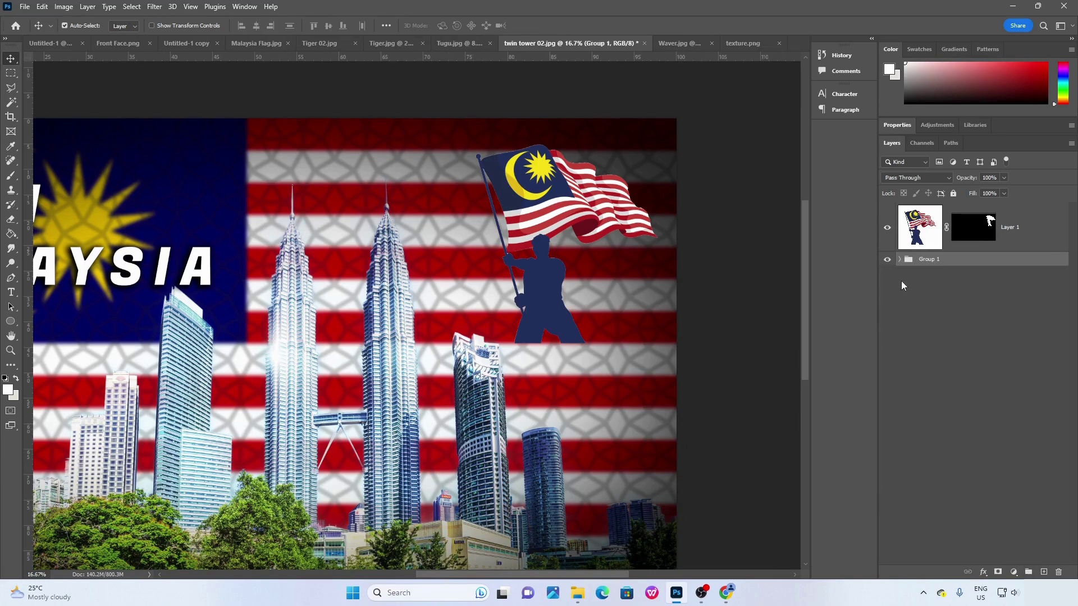
double_click(926, 259)
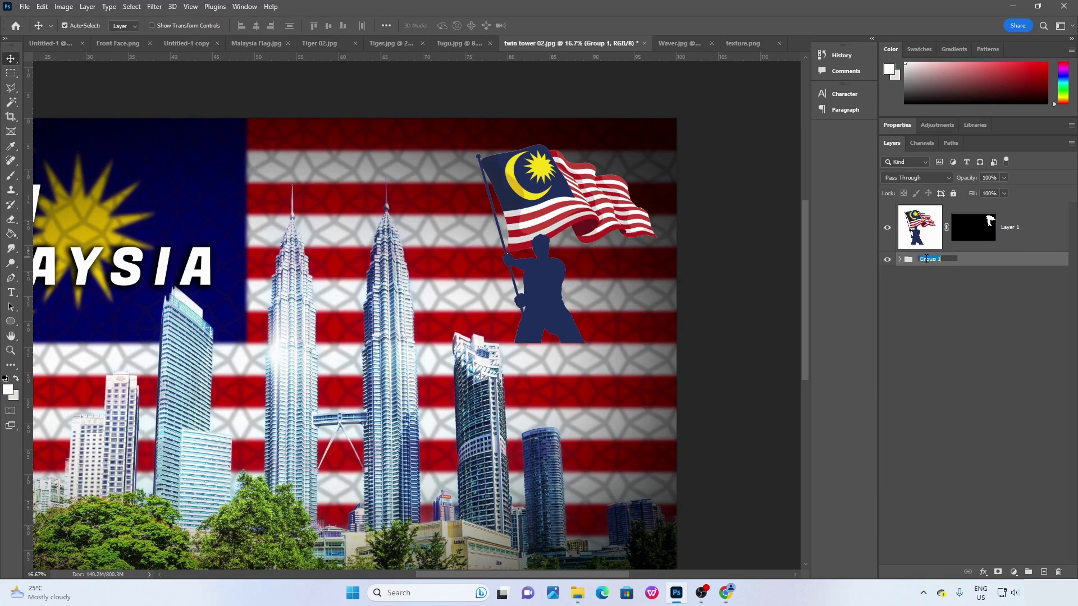
click(970, 333)
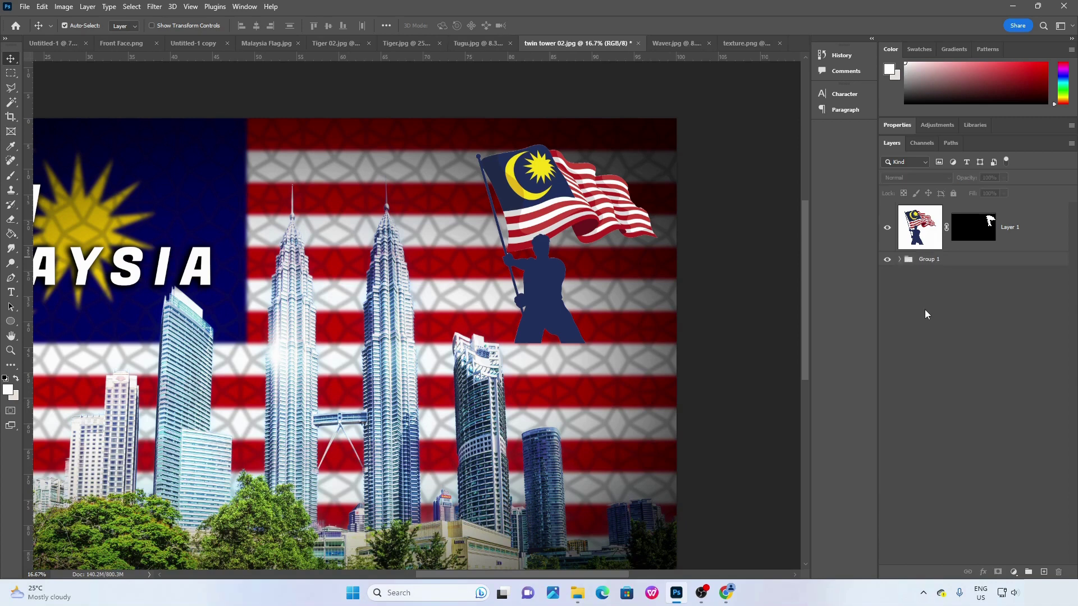
click(1024, 235)
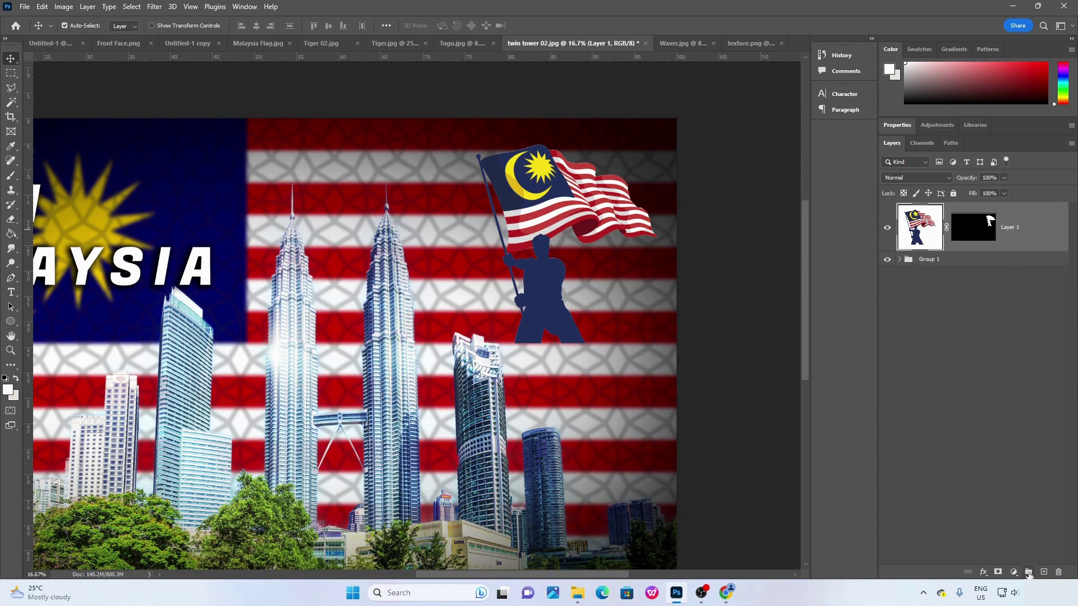
click(1028, 572)
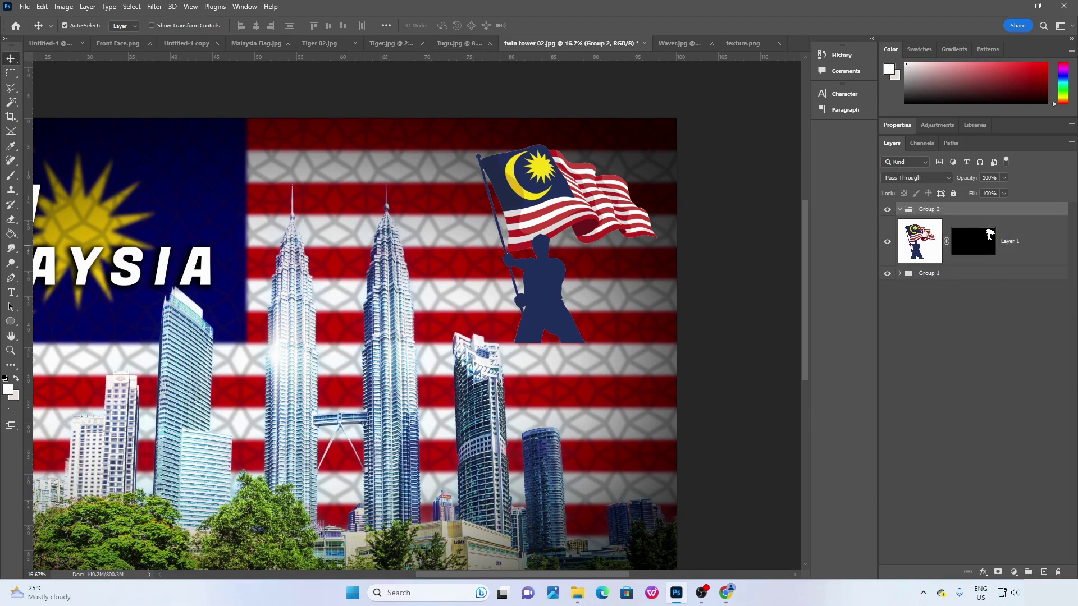
Ungroup the flag-bearer layer and place it back in a new group of its own.
click(898, 210)
key(ctrl+shift+g)
click(1001, 274)
click(1013, 226)
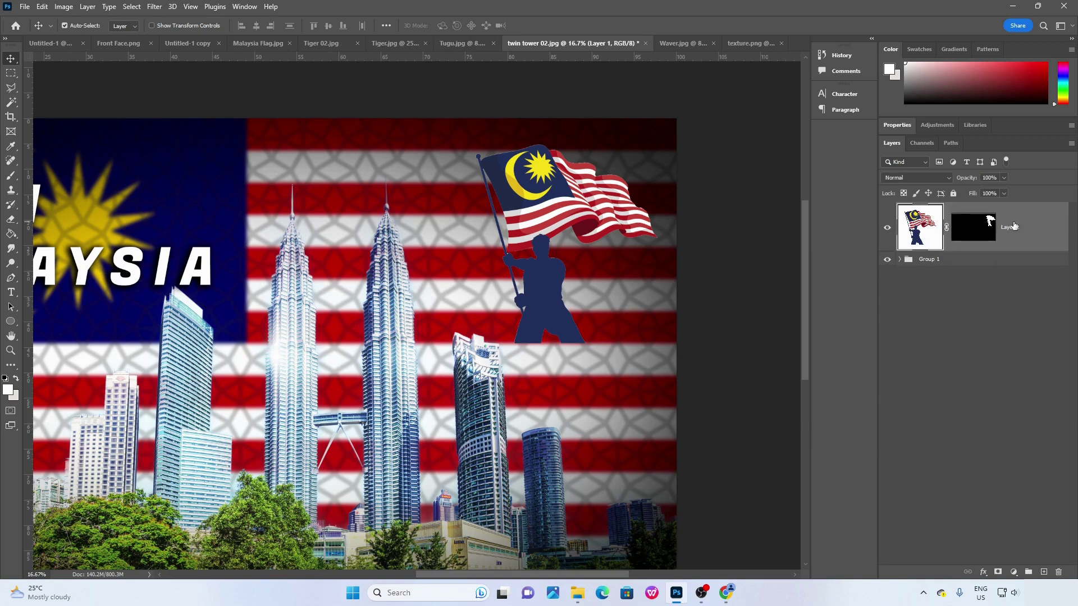
drag(1008, 236, 1028, 571)
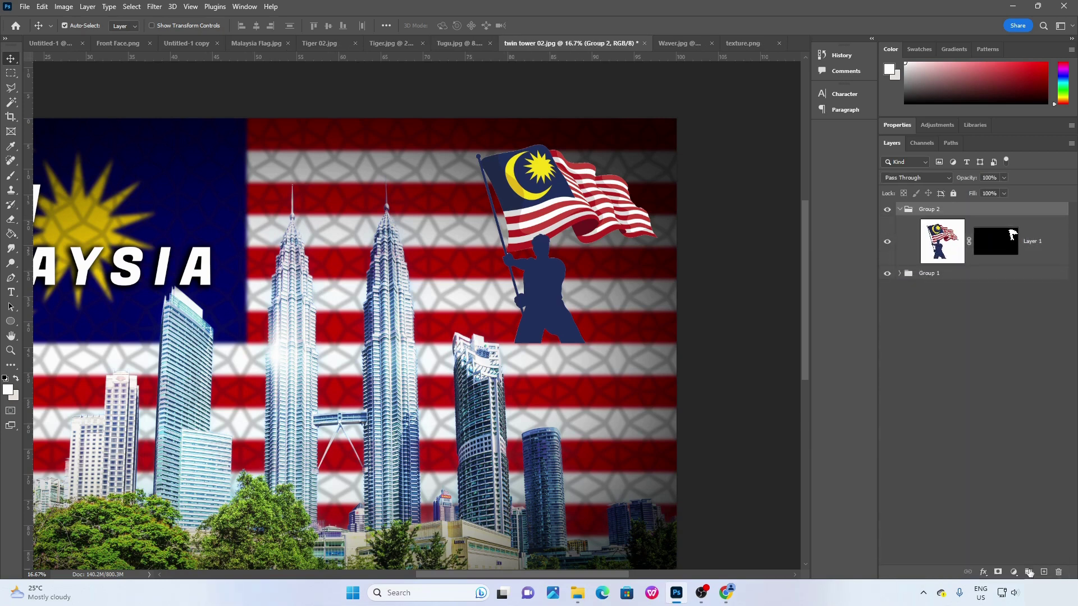
click(899, 210)
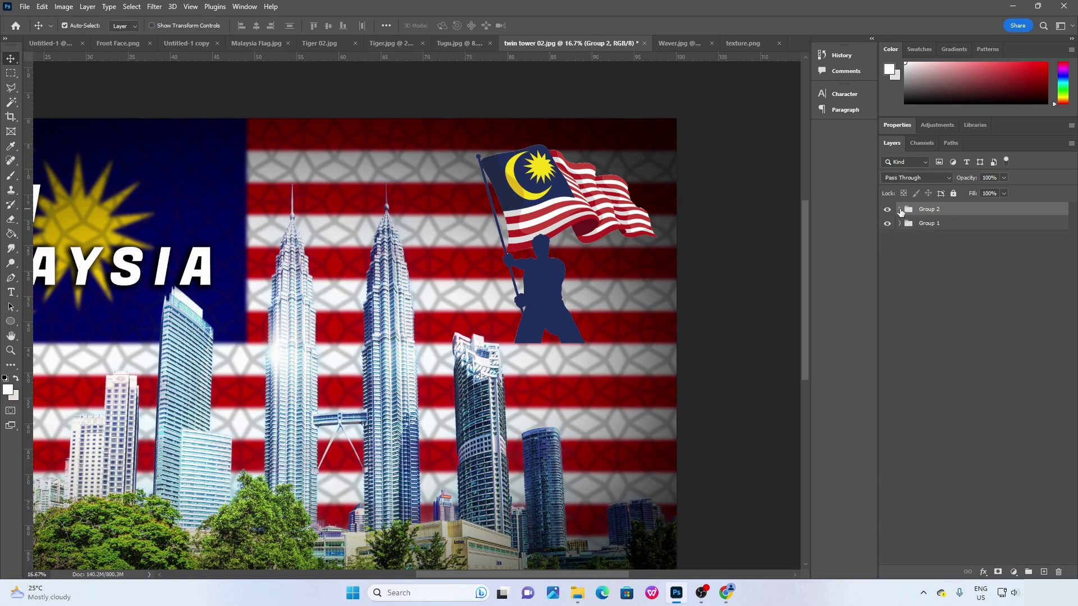
click(900, 210)
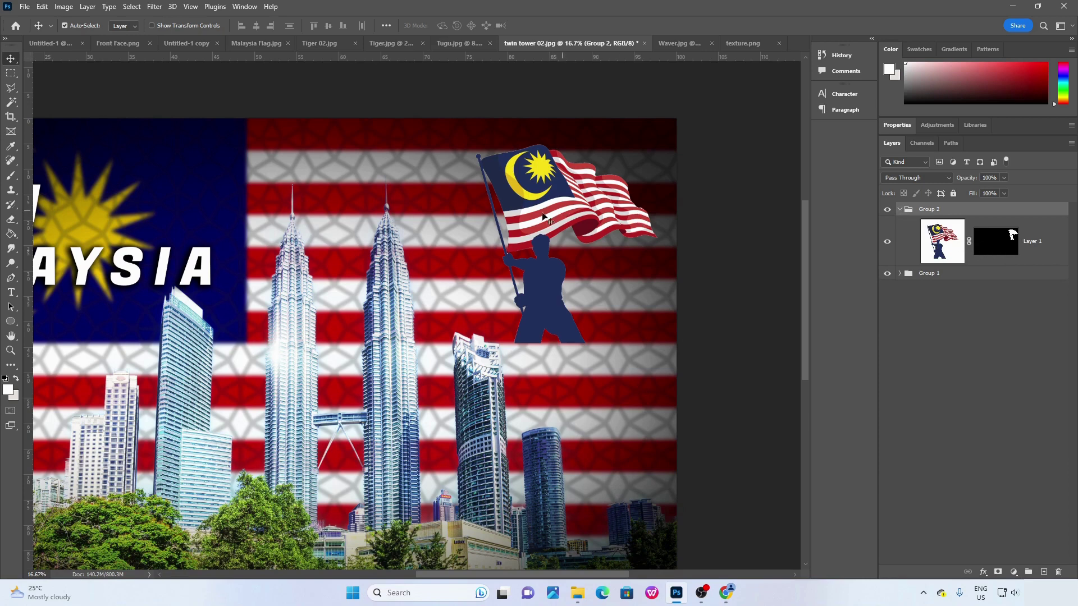
Disable the flag bearer's layer mask to inspect its full image, check the masked original in Waver.jpg, and re-enable the mask.
click(990, 251)
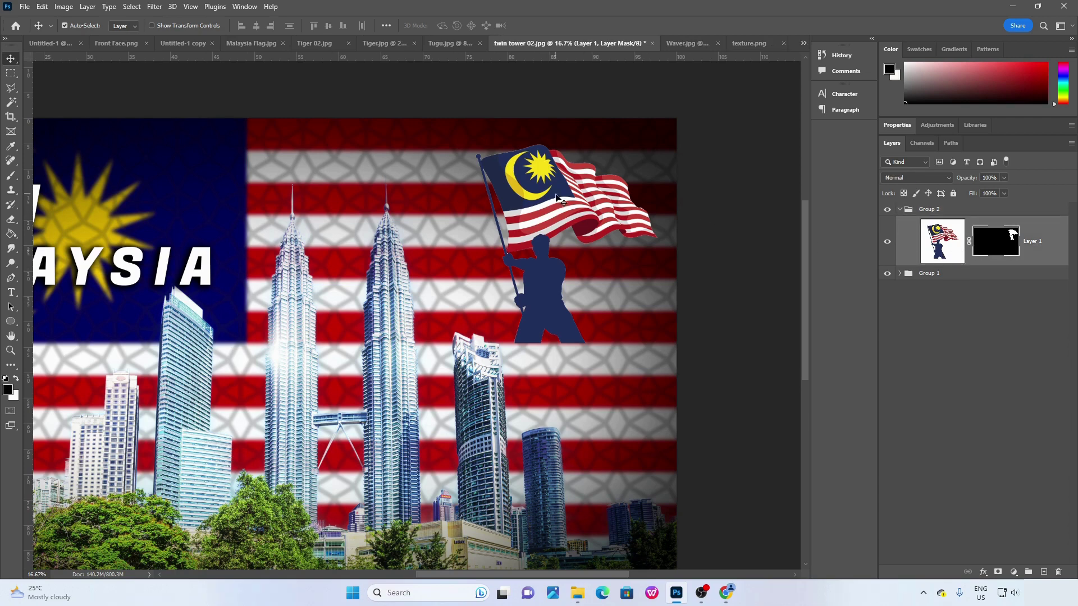
shift+click(991, 252)
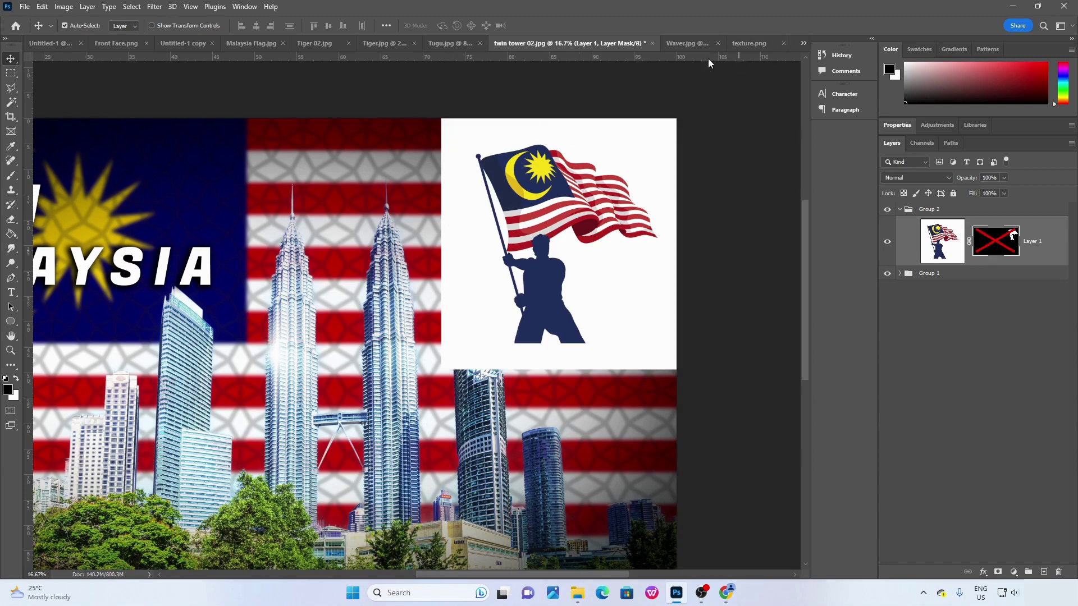
click(687, 45)
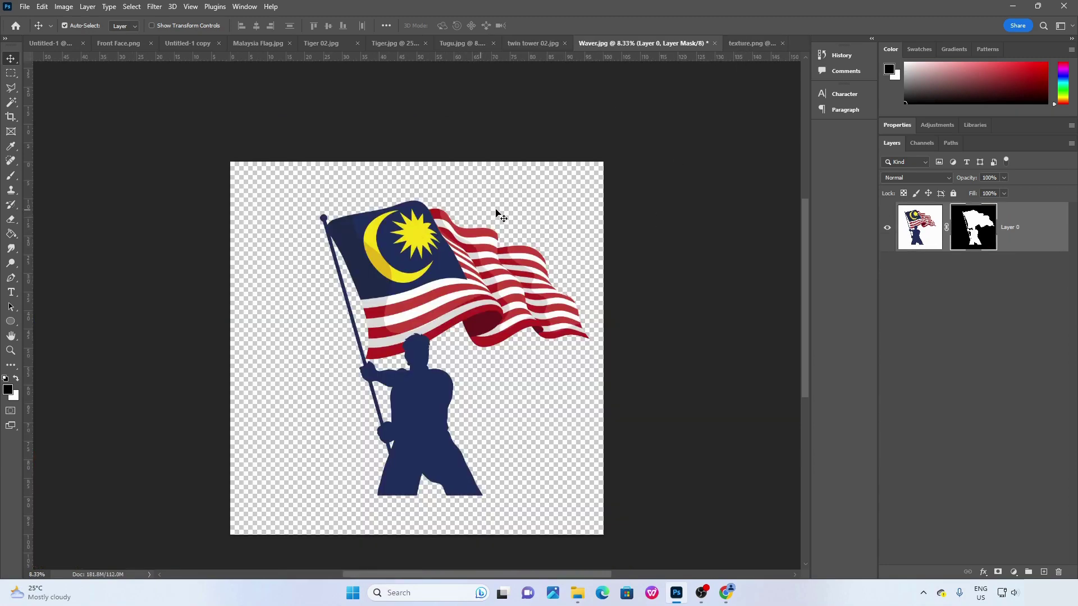
click(545, 43)
drag(640, 212, 605, 248)
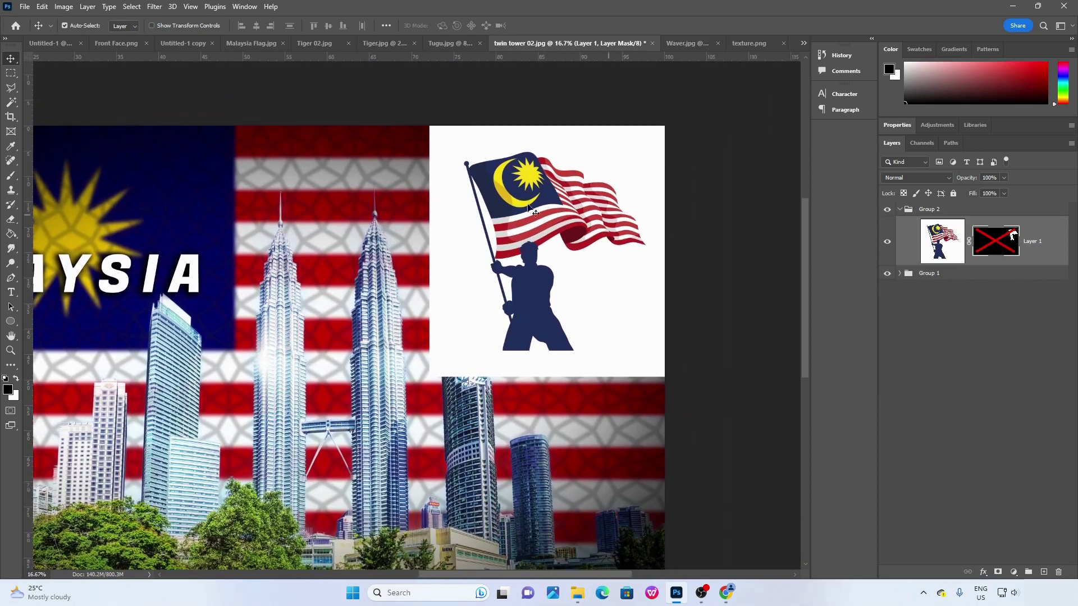
shift+click(998, 247)
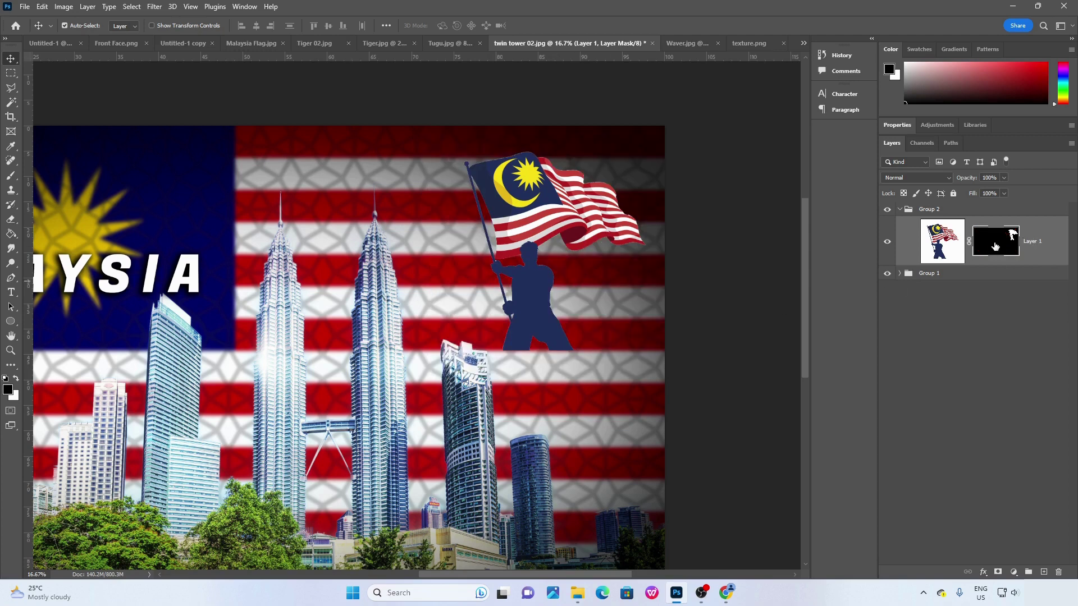
Add a layer mask to the flag bearer's group, invert it to black and invert it back to white.
click(937, 211)
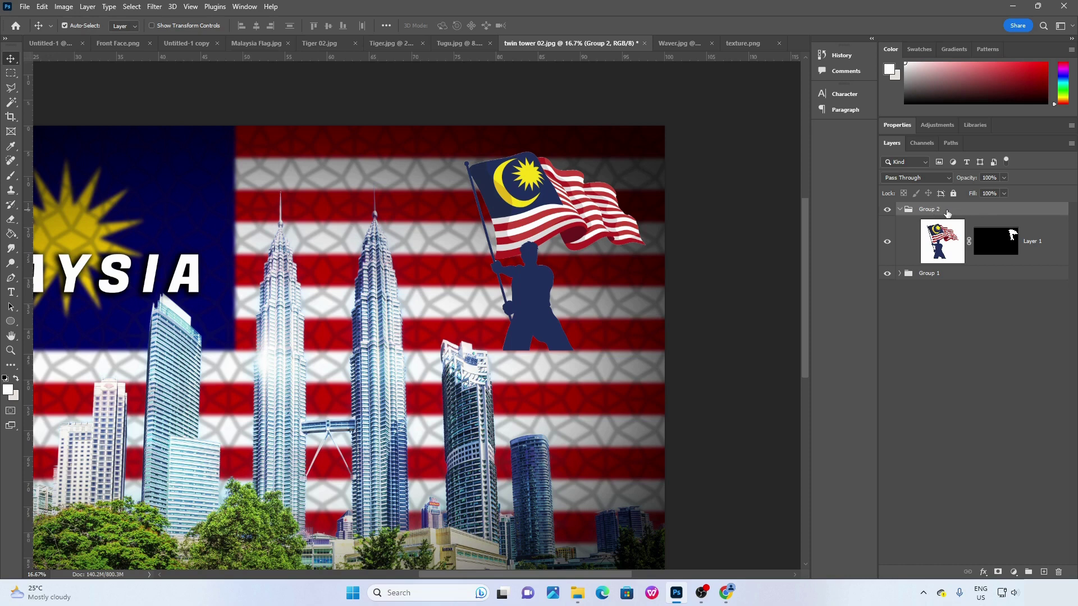
click(998, 572)
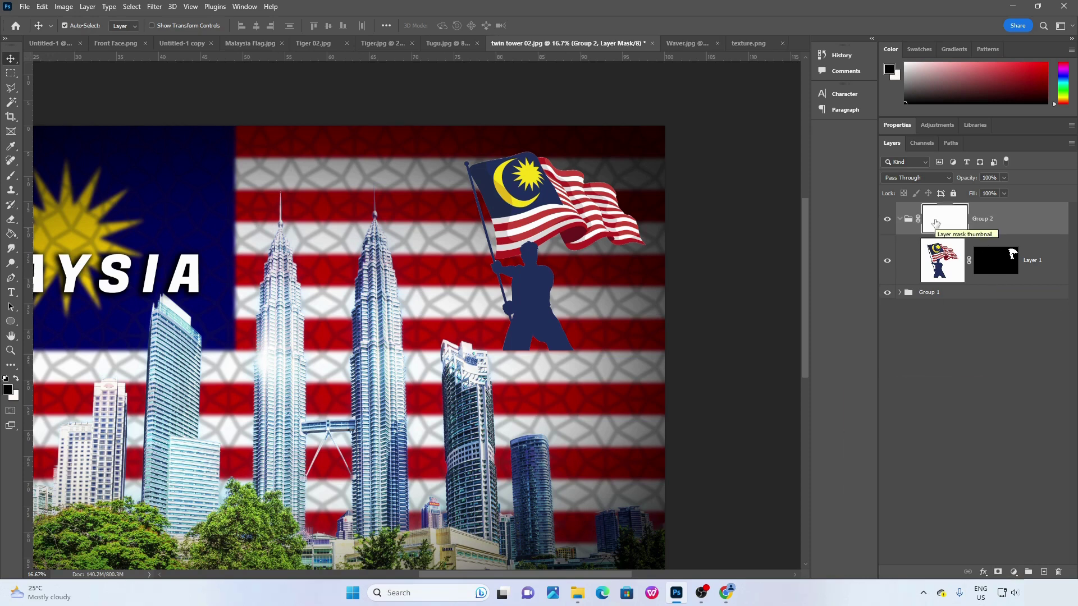
click(899, 219)
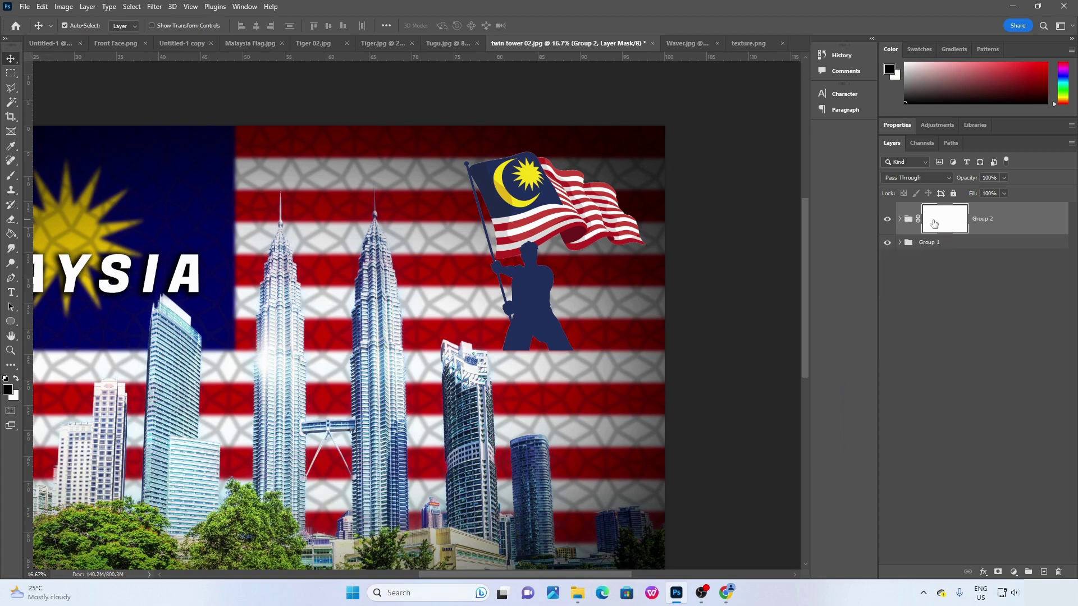
click(900, 219)
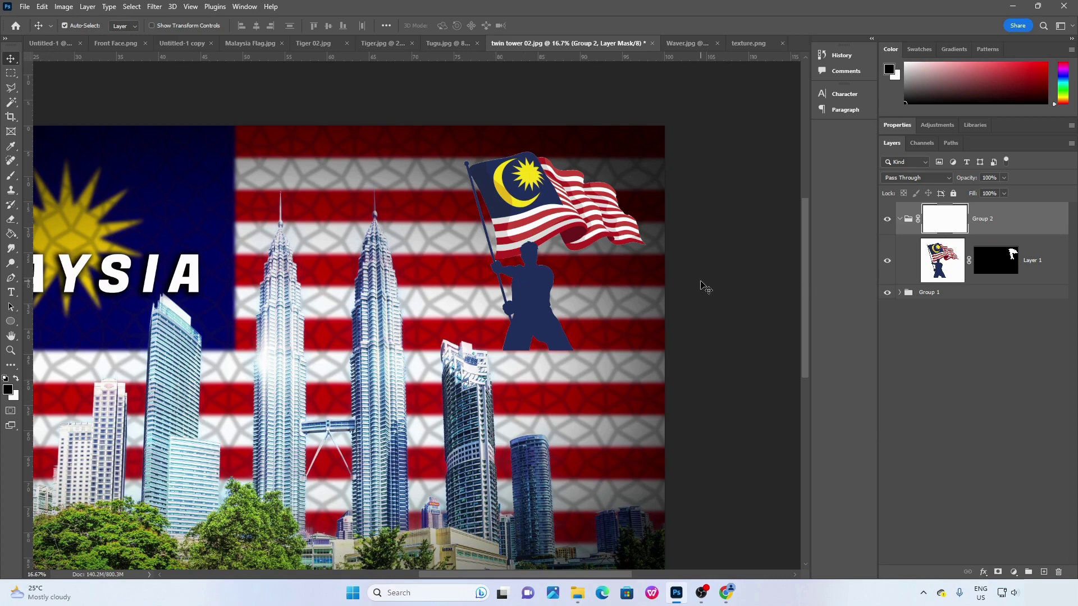
key(ctrl+i)
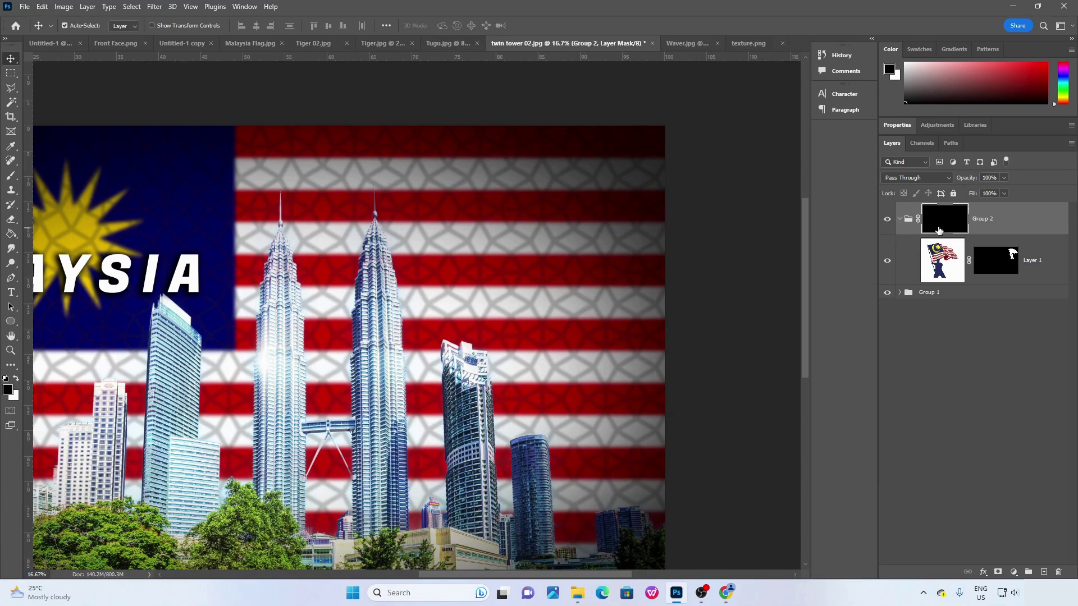
key(ctrl+i)
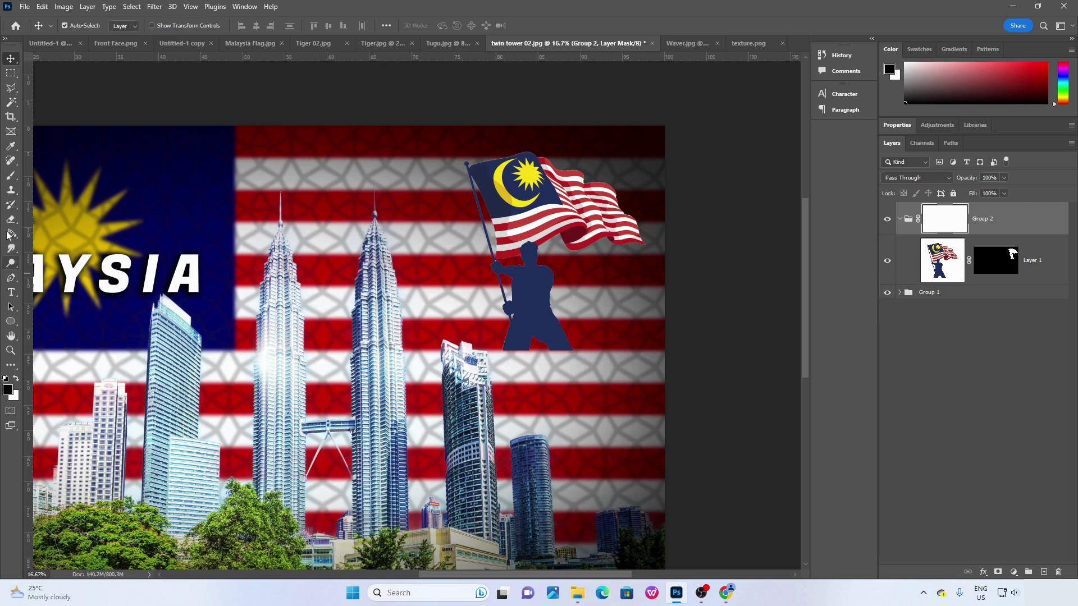
Choose the Brush for the group's mask and adjust its tip to a soft edge and a size of 636 px.
click(10, 175)
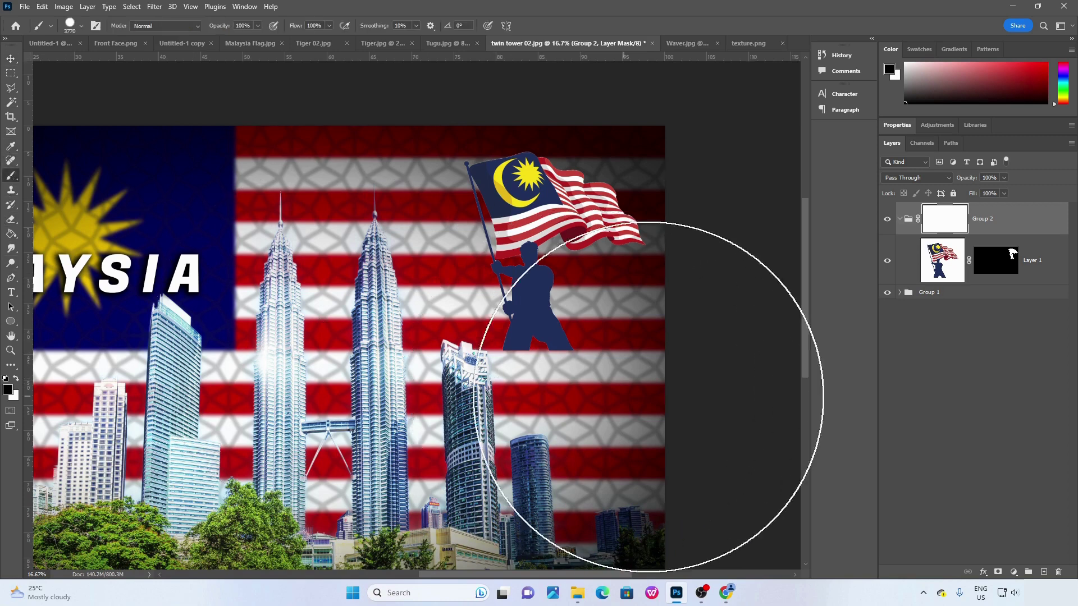
drag(505, 352, 353, 360)
mouse_move(555, 357)
mouse_down()
mouse_move(556, 151)
mouse_move(536, 301)
mouse_up()
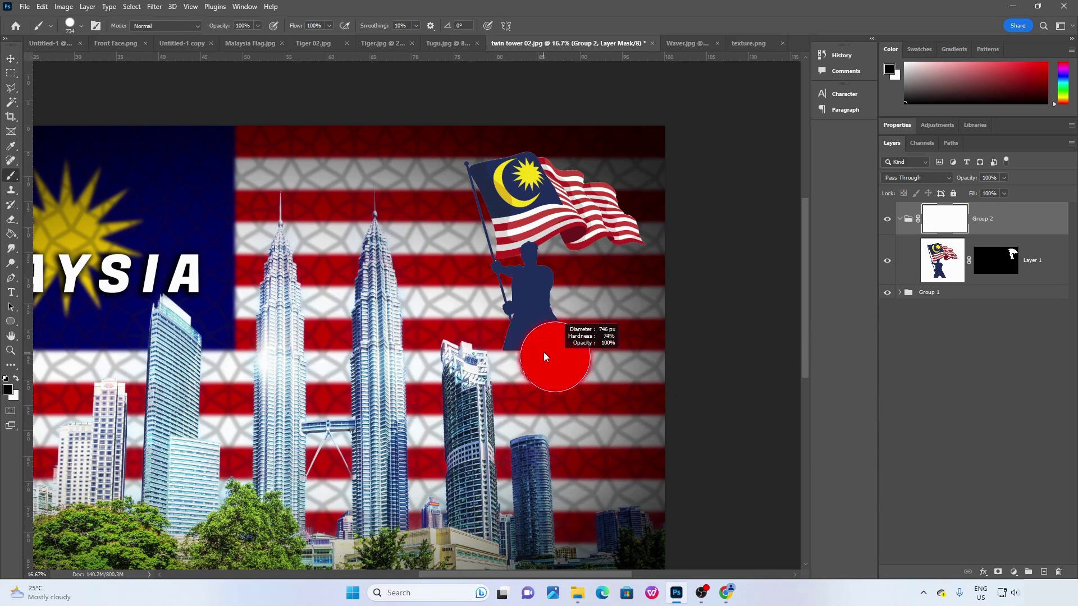
drag(543, 356, 536, 283)
mouse_move(558, 330)
mouse_down()
mouse_move(570, 312)
mouse_move(567, 361)
mouse_up()
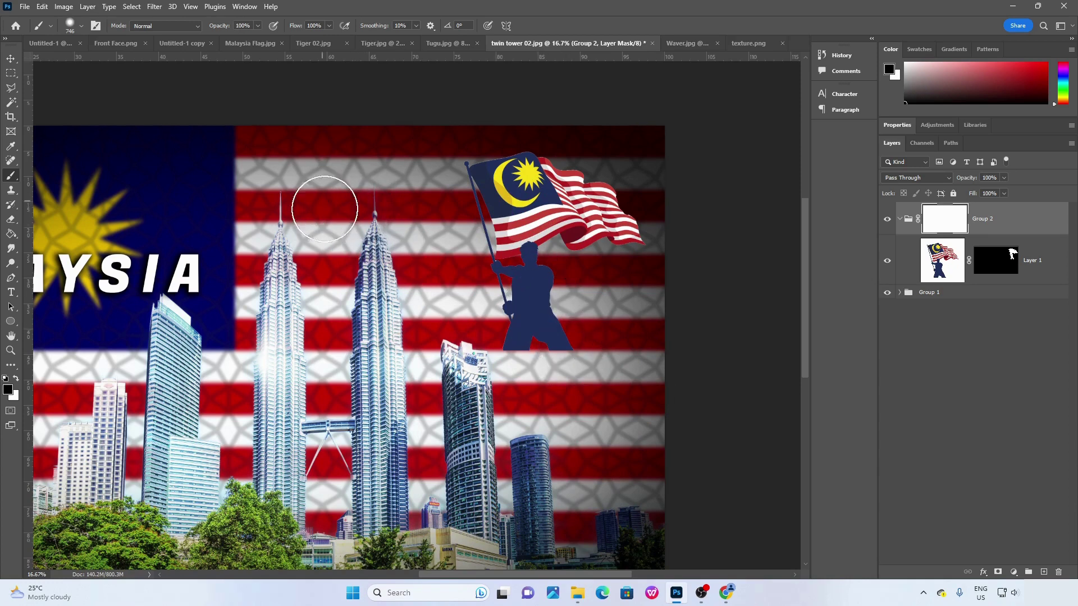
key(alt)
mouse_move(356, 271)
mouse_down()
mouse_move(457, 274)
mouse_move(341, 276)
mouse_move(420, 275)
mouse_move(369, 273)
mouse_up()
mouse_move(370, 271)
mouse_down()
mouse_move(358, 137)
mouse_move(379, 330)
mouse_move(372, 207)
mouse_move(370, 314)
mouse_move(362, 203)
mouse_move(358, 268)
mouse_move(339, 125)
mouse_move(344, 339)
mouse_move(346, 166)
mouse_move(361, 231)
mouse_move(365, 132)
mouse_move(370, 419)
mouse_move(380, 429)
mouse_move(358, 246)
mouse_up()
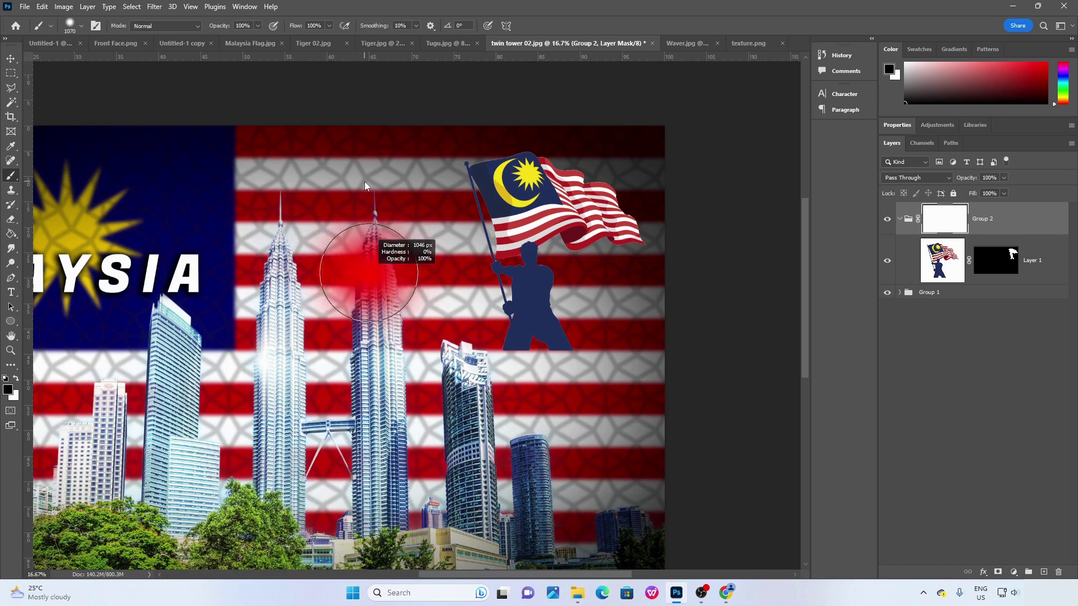
mouse_move(364, 181)
mouse_down()
mouse_move(368, 280)
mouse_move(347, 282)
mouse_move(408, 277)
mouse_move(311, 288)
mouse_up()
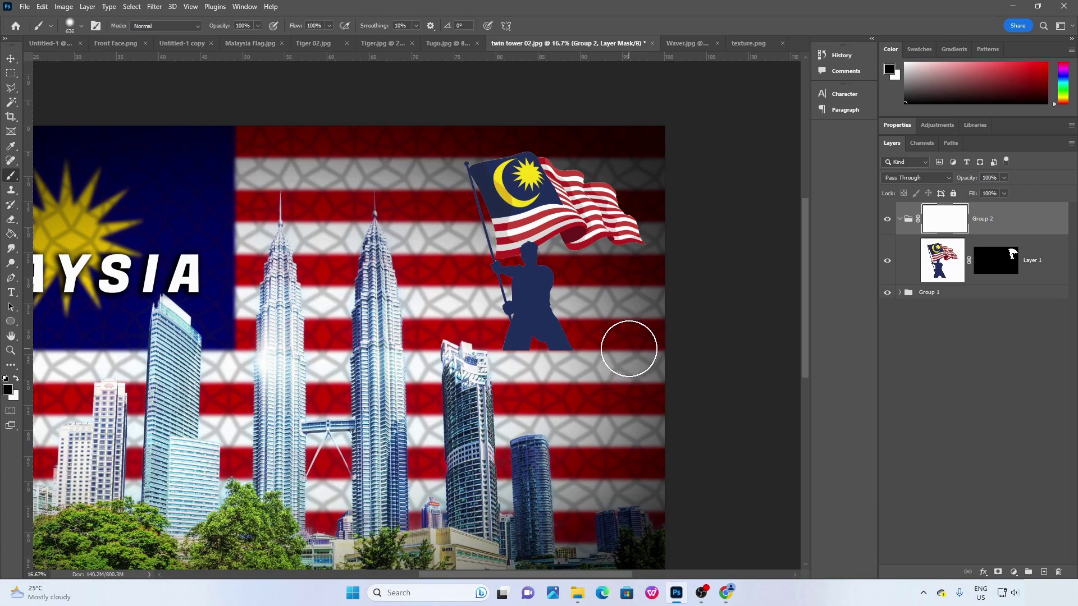
Reduce the brush to 300 px and paint black on the group's mask to hide the flag bearer's lower legs with a soft edge.
key(ctrl+plus)
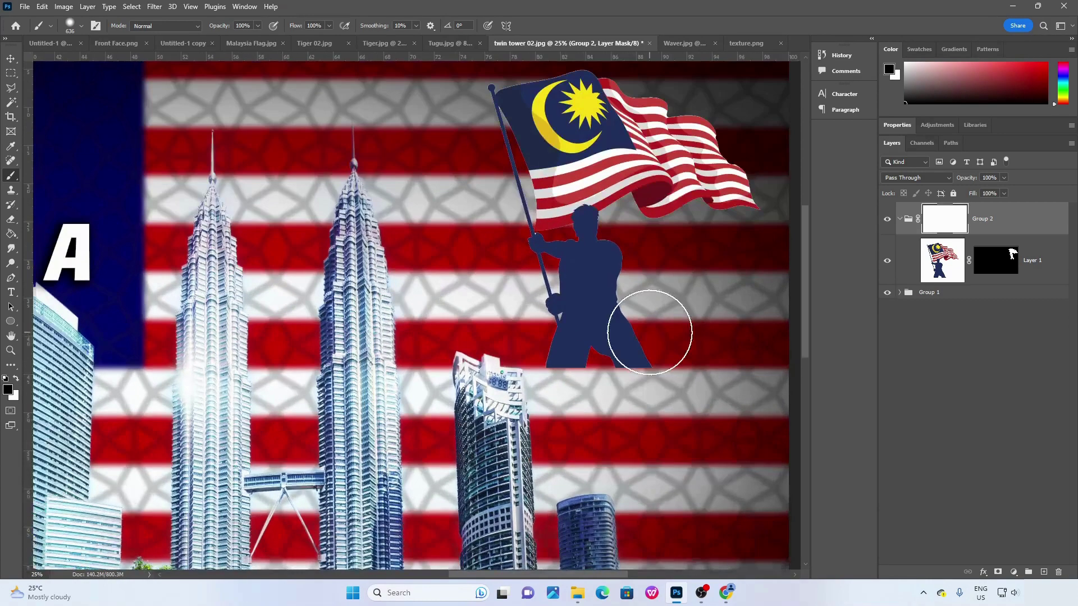
key(ctrl+plus)
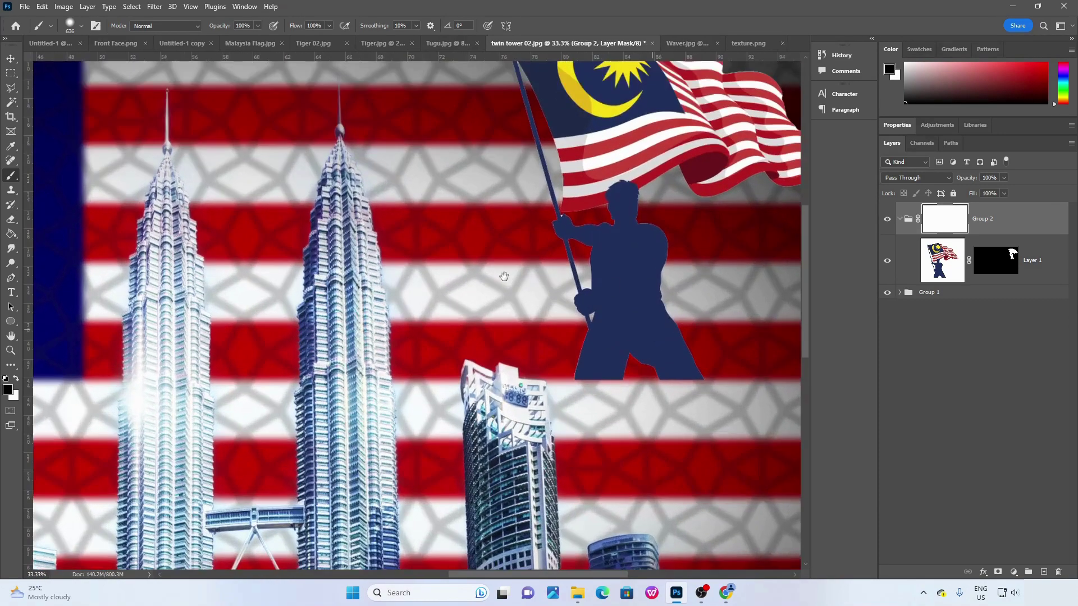
scroll(503, 276, right, 3)
key(ctrl+plus)
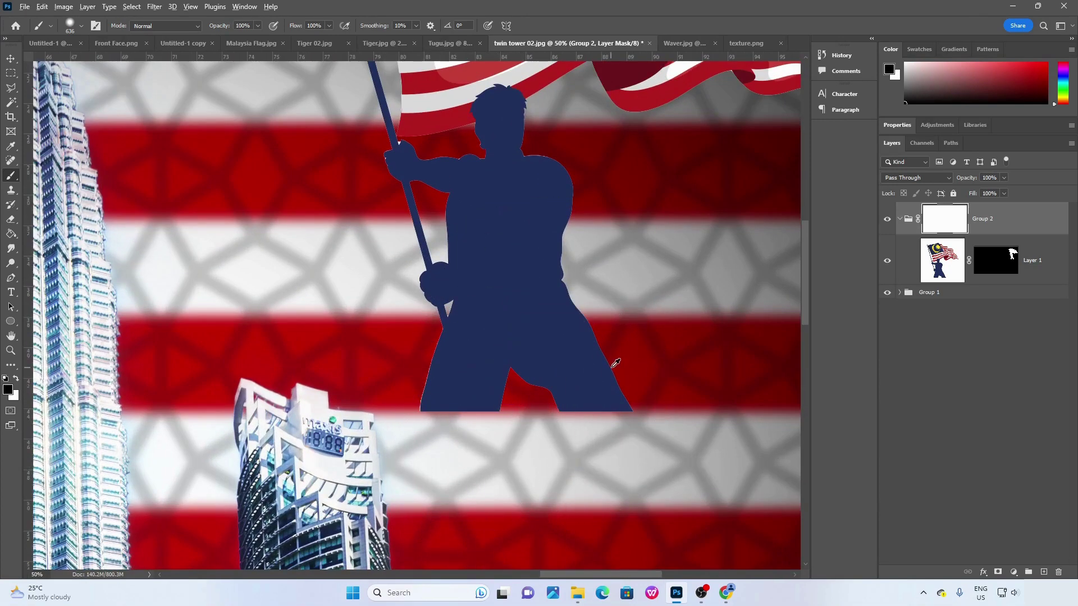
mouse_move(615, 364)
mouse_down()
mouse_move(600, 332)
mouse_move(547, 339)
mouse_up()
mouse_move(451, 403)
mouse_down()
mouse_move(425, 432)
mouse_move(454, 431)
mouse_move(405, 436)
mouse_move(662, 444)
mouse_move(442, 444)
mouse_move(694, 432)
mouse_move(372, 436)
mouse_move(629, 436)
mouse_up()
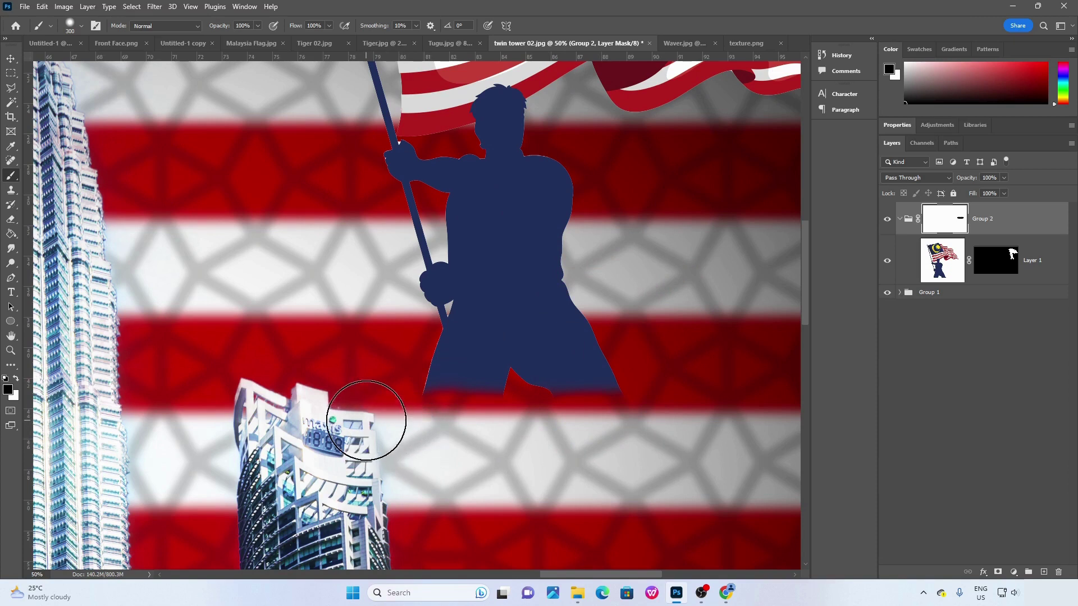
mouse_move(365, 420)
mouse_down()
mouse_move(688, 429)
mouse_move(330, 432)
mouse_move(652, 433)
mouse_move(427, 438)
mouse_move(592, 450)
mouse_move(396, 442)
mouse_move(634, 453)
mouse_move(488, 417)
mouse_up()
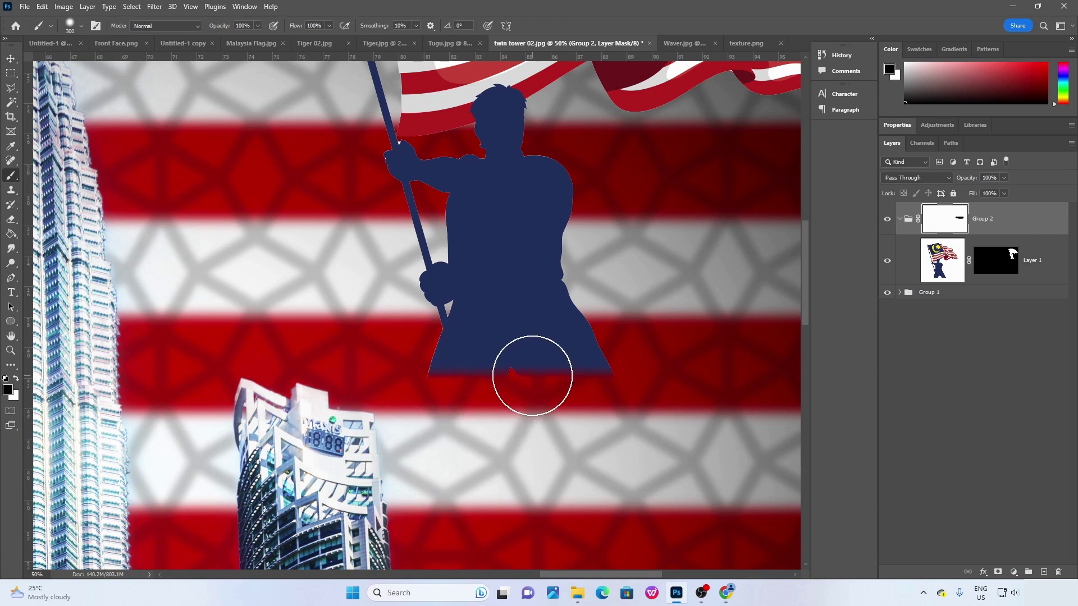
Show the group's mask on its own, extend the black painted area downward, and return to the poster view.
alt+click(947, 225)
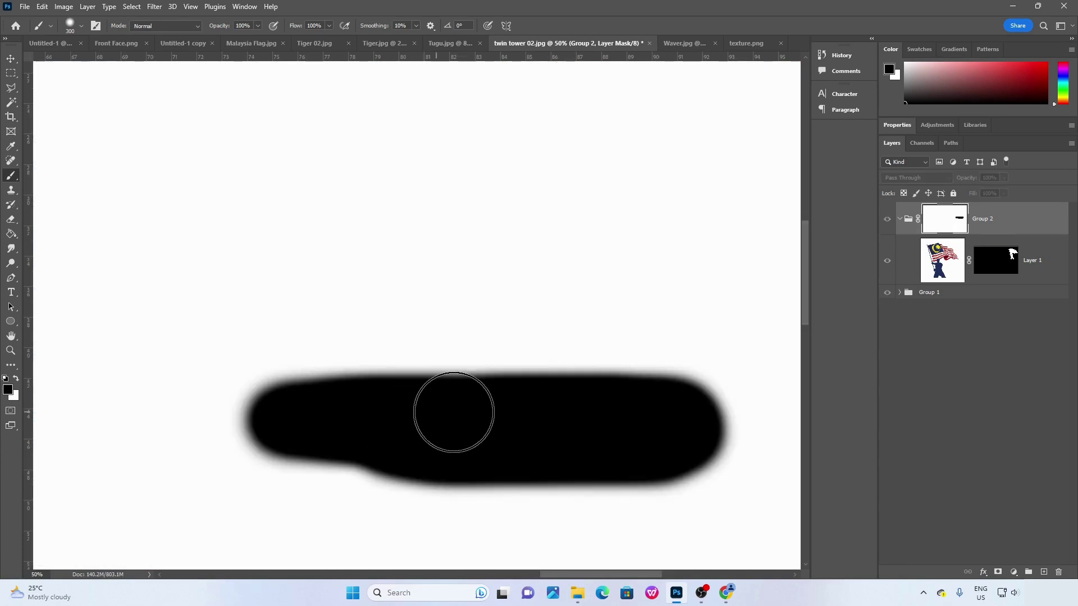
drag(496, 364, 471, 286)
key(ctrl+minus)
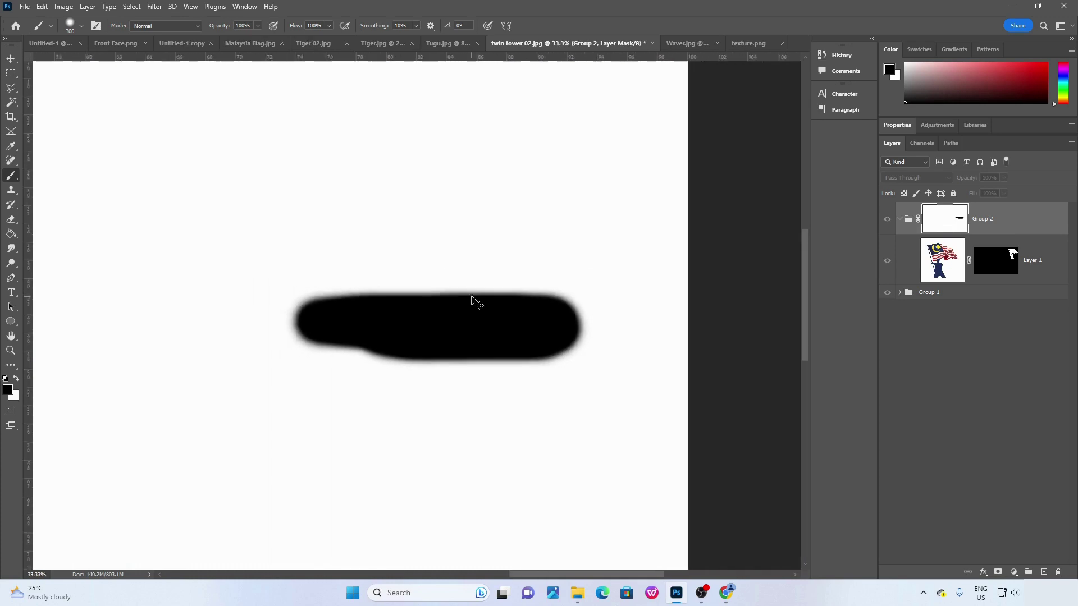
drag(403, 248, 445, 265)
mouse_move(466, 387)
mouse_down()
mouse_move(363, 372)
mouse_move(581, 385)
mouse_move(358, 401)
mouse_move(616, 409)
mouse_move(598, 399)
mouse_move(396, 392)
mouse_move(468, 423)
mouse_move(580, 419)
mouse_move(585, 383)
mouse_move(592, 359)
mouse_up()
alt+click(945, 223)
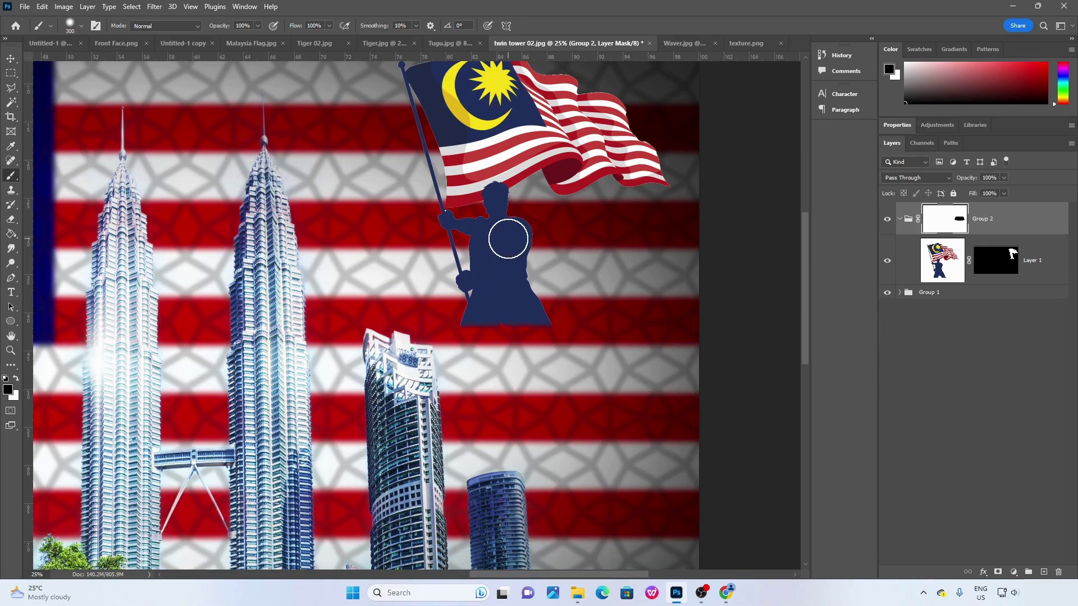
Try painting black on the group's mask over the flag bearer's torso and undo it.
drag(576, 175, 576, 217)
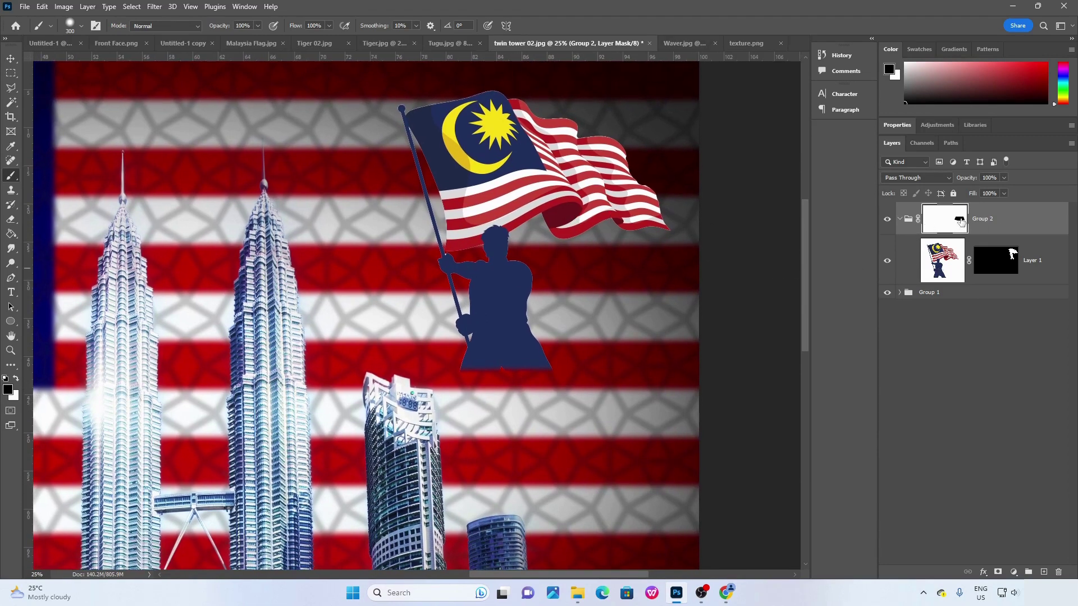
mouse_move(494, 383)
mouse_down()
mouse_move(453, 378)
mouse_move(530, 378)
mouse_move(450, 367)
mouse_move(556, 357)
mouse_move(548, 333)
mouse_move(565, 331)
mouse_move(568, 302)
mouse_move(497, 295)
mouse_move(522, 297)
mouse_up()
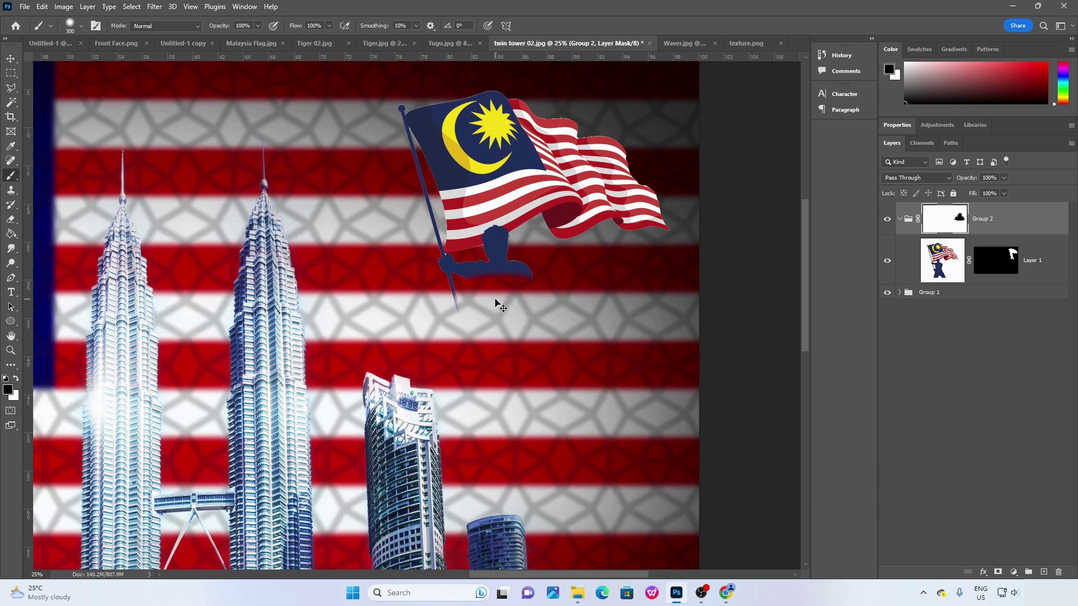
key(ctrl+z)
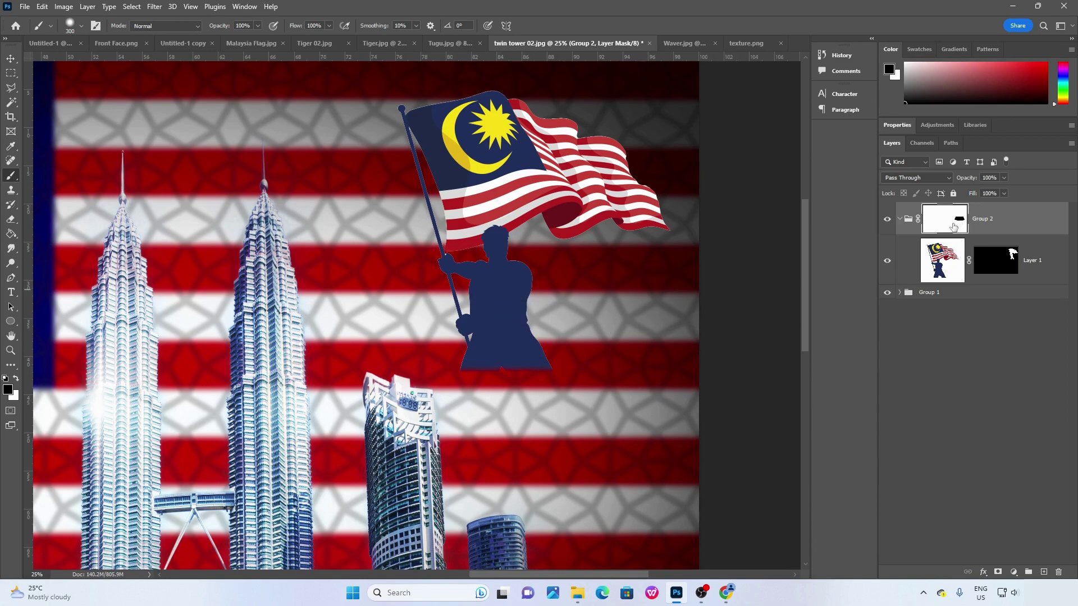
Try moving the flag-bearer layer up and down inside its masked group, undoing each move.
click(11, 58)
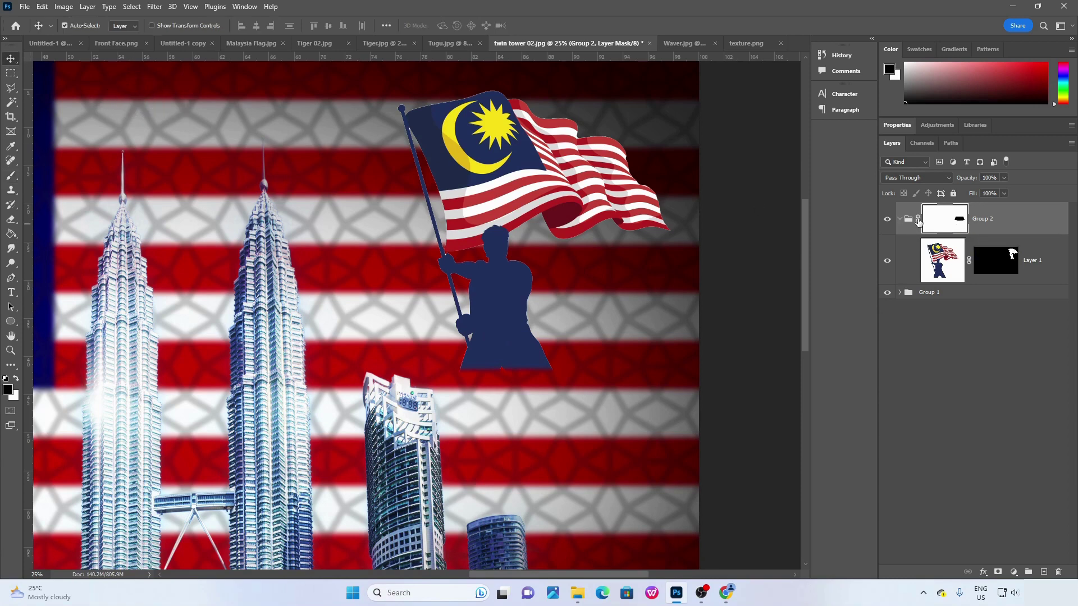
drag(518, 366, 497, 349)
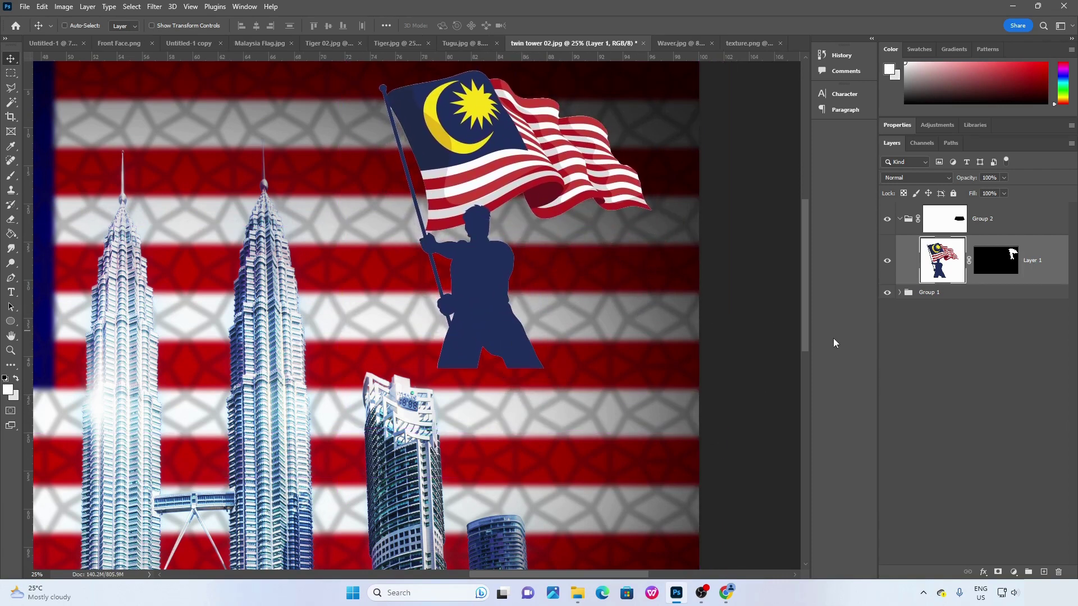
key(ctrl+z)
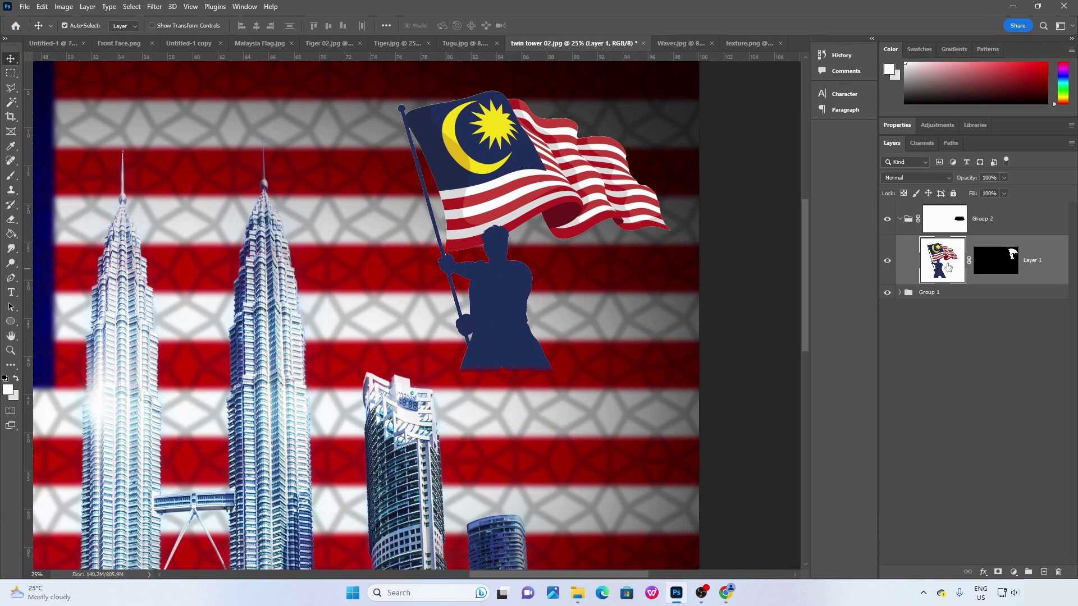
drag(491, 300, 476, 349)
key(ctrl+z)
Select the flag bearer's group and unlink its layer mask from the group.
click(1007, 231)
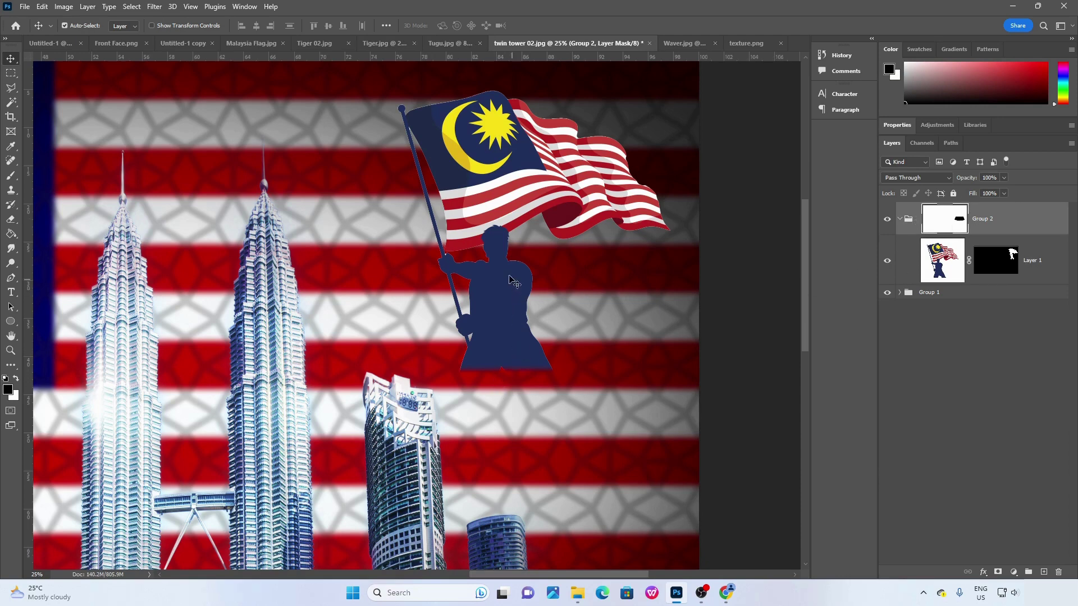
Move the unlinked mask of the flag bearer's group down to reveal more of the legs, and reselect that mask.
drag(514, 374, 542, 384)
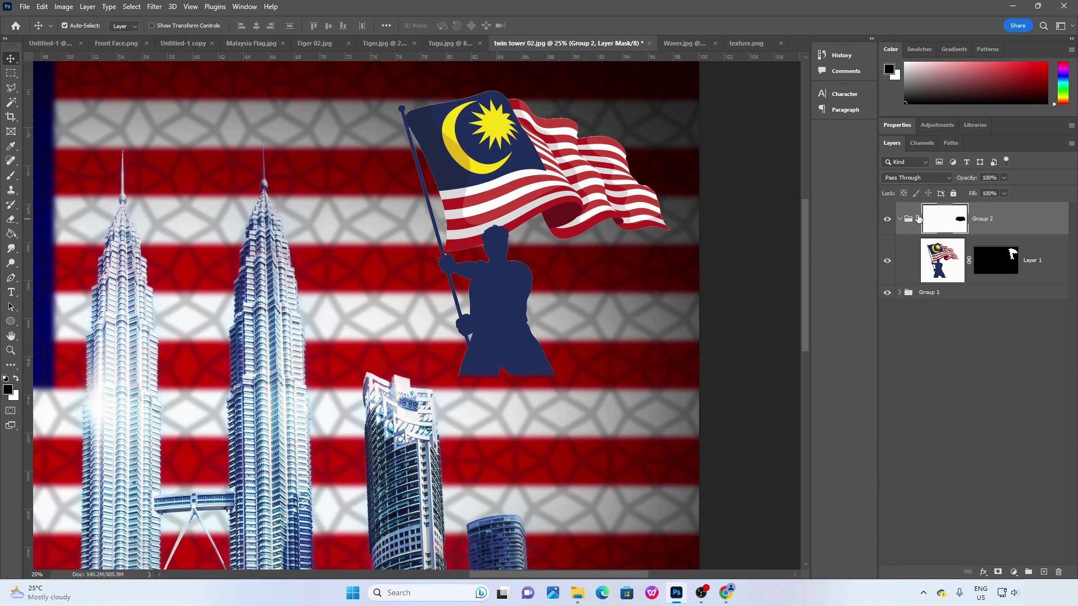
drag(543, 381, 623, 352)
click(981, 227)
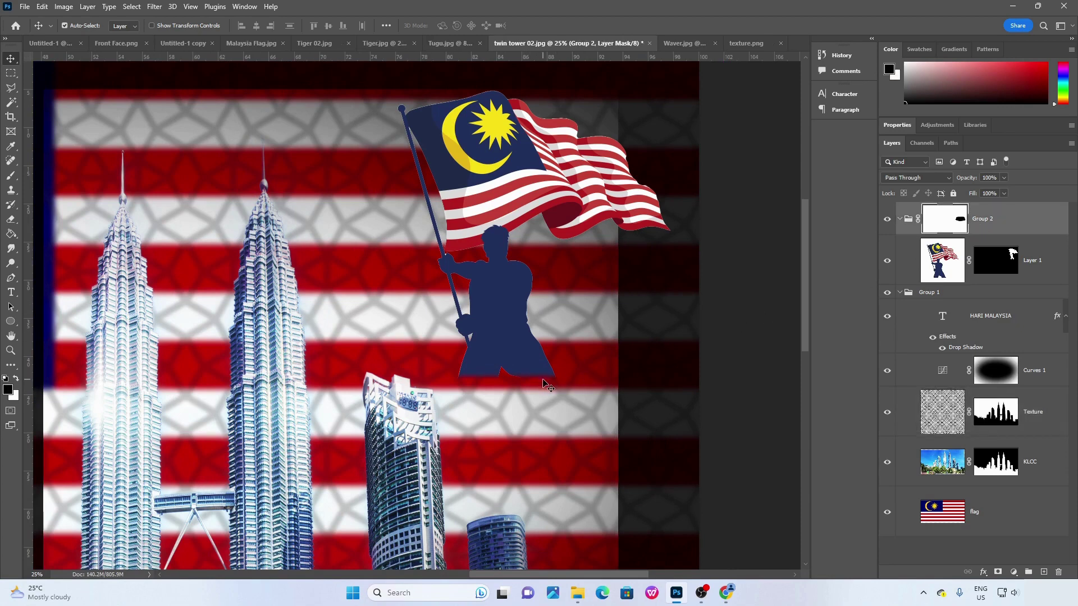
drag(543, 383, 496, 348)
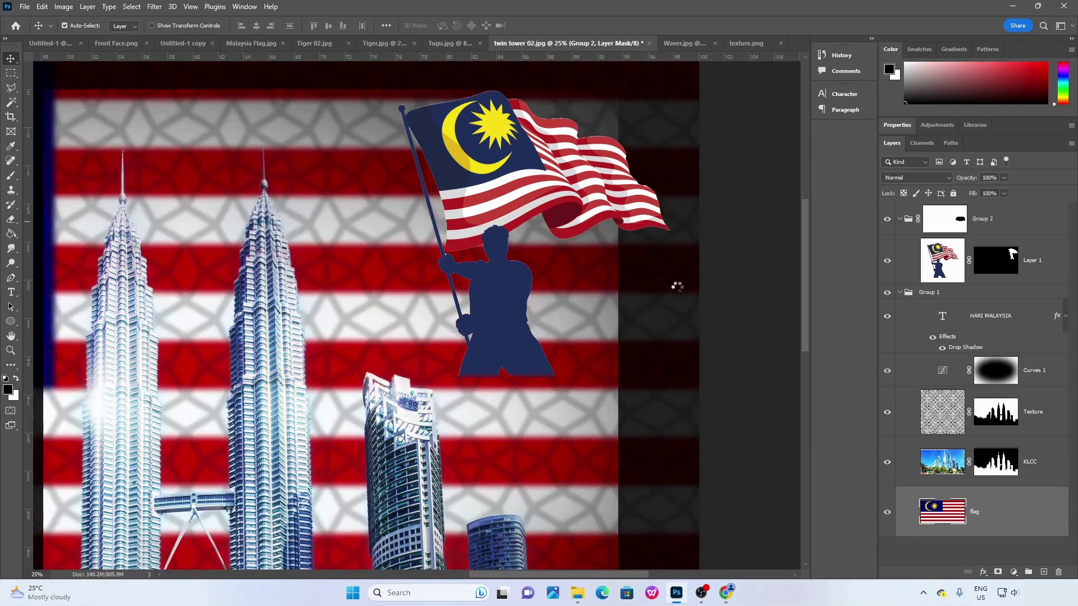
click(942, 228)
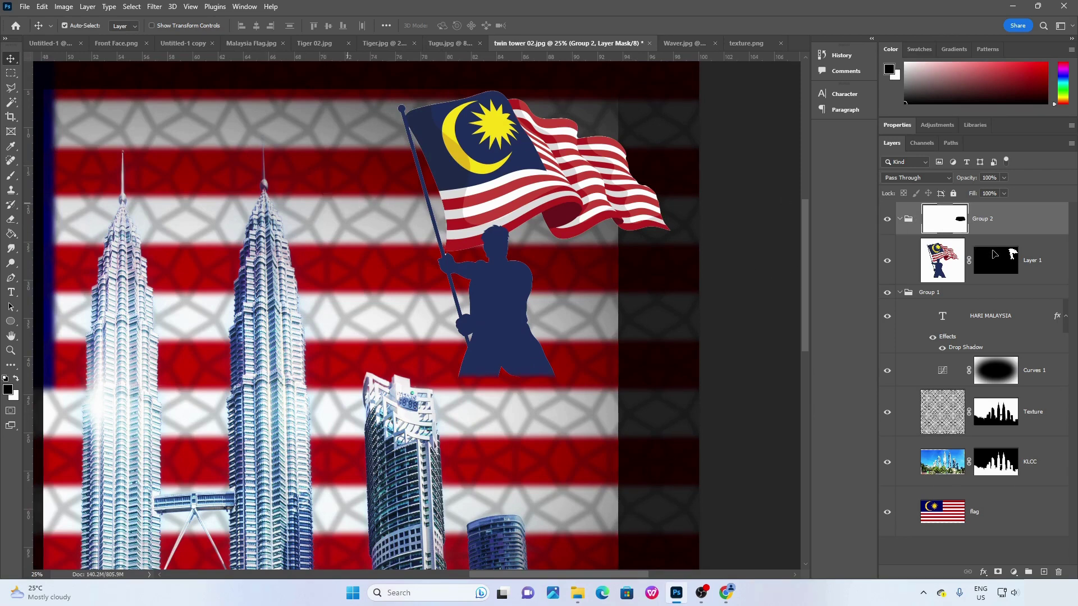
Examine the poster's darkened areas, the curves and group masks, and the flag bearer at several zoom levels.
drag(994, 254, 980, 275)
click(990, 382)
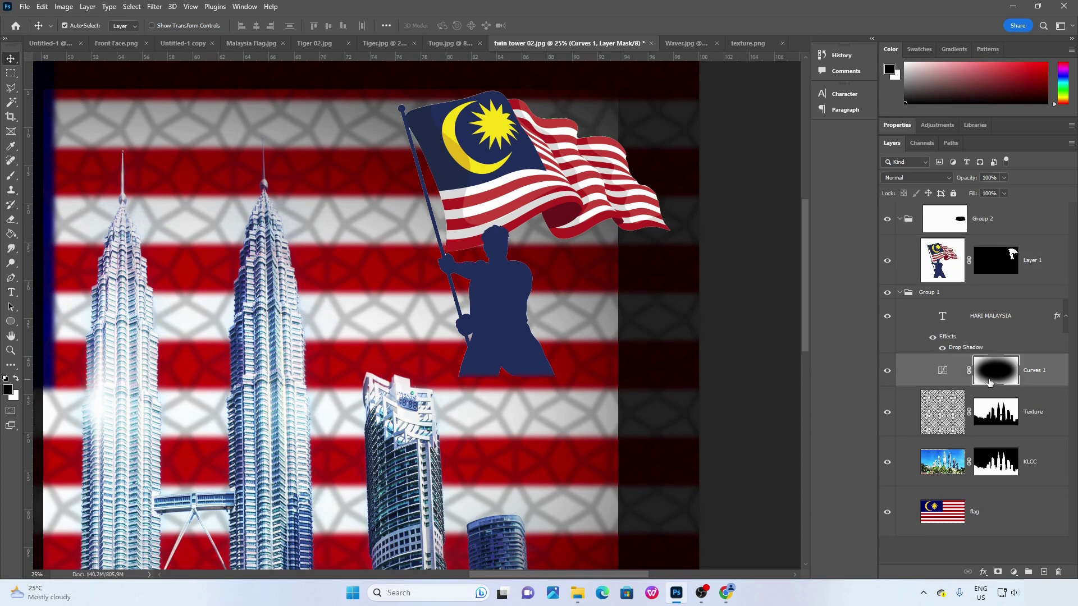
click(975, 220)
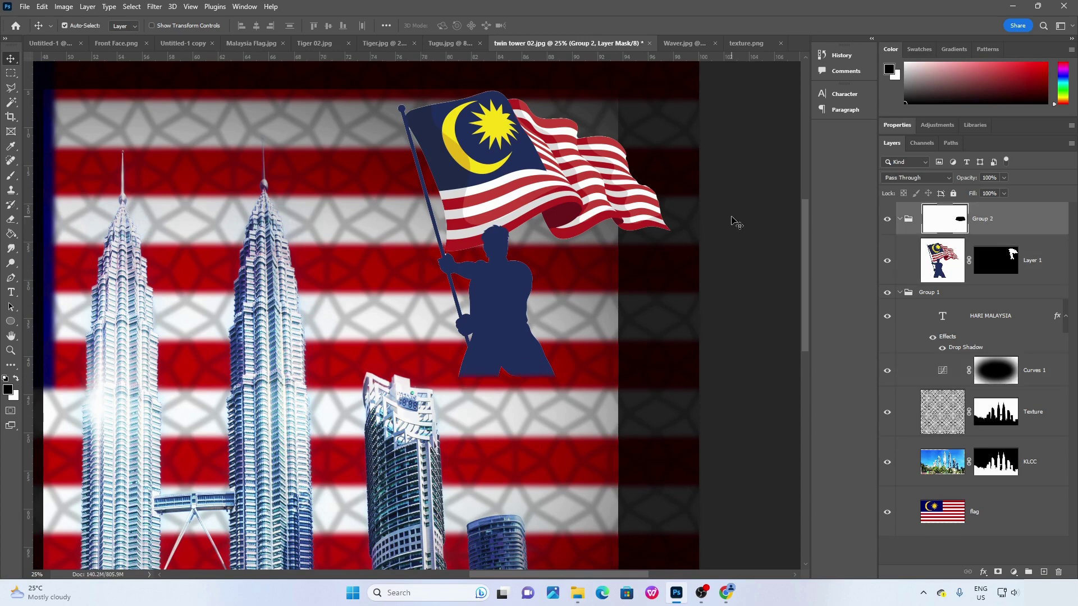
key(ctrl+minus)
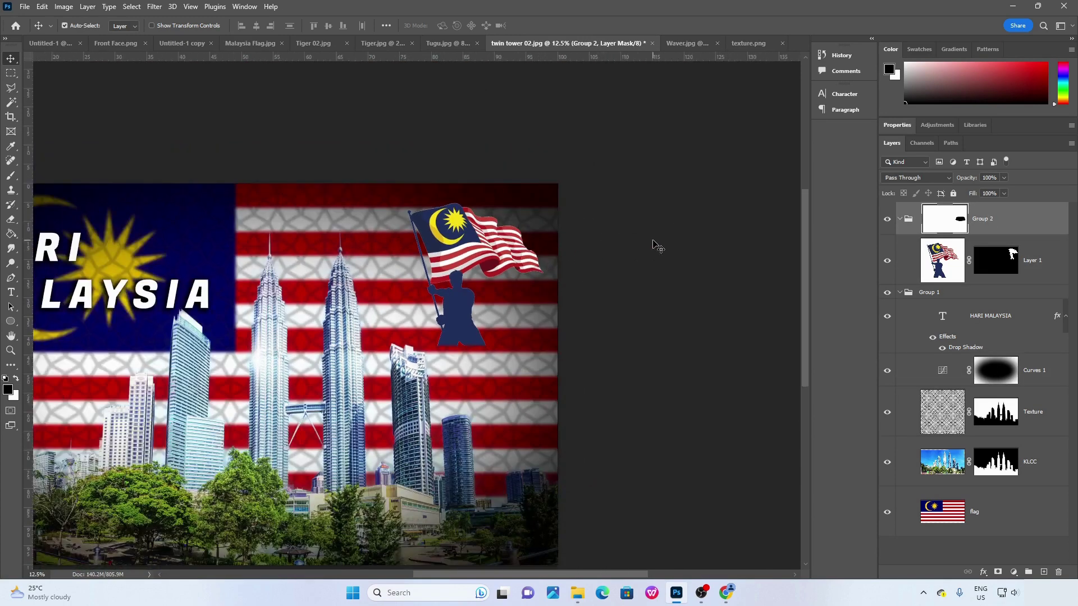
key(ctrl+plus)
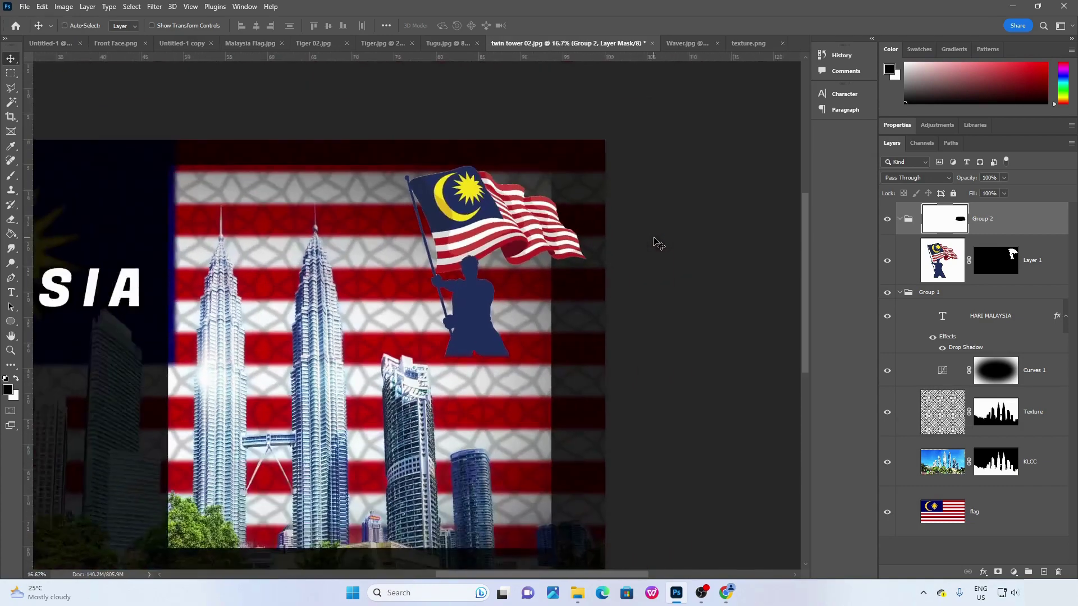
key(ctrl+minus)
scroll(710, 188, up, 2)
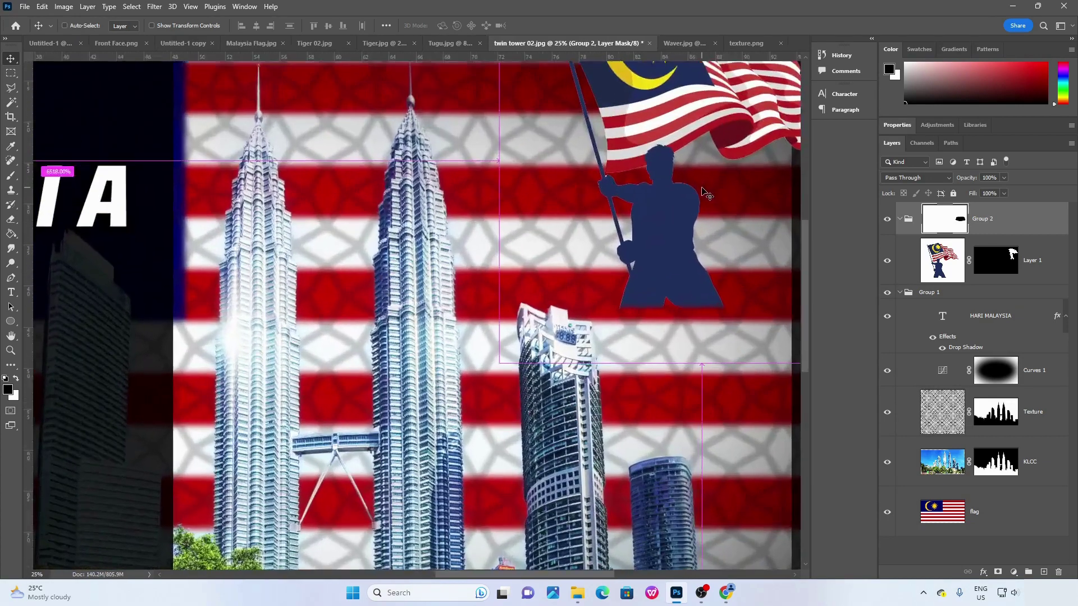
drag(706, 193, 536, 320)
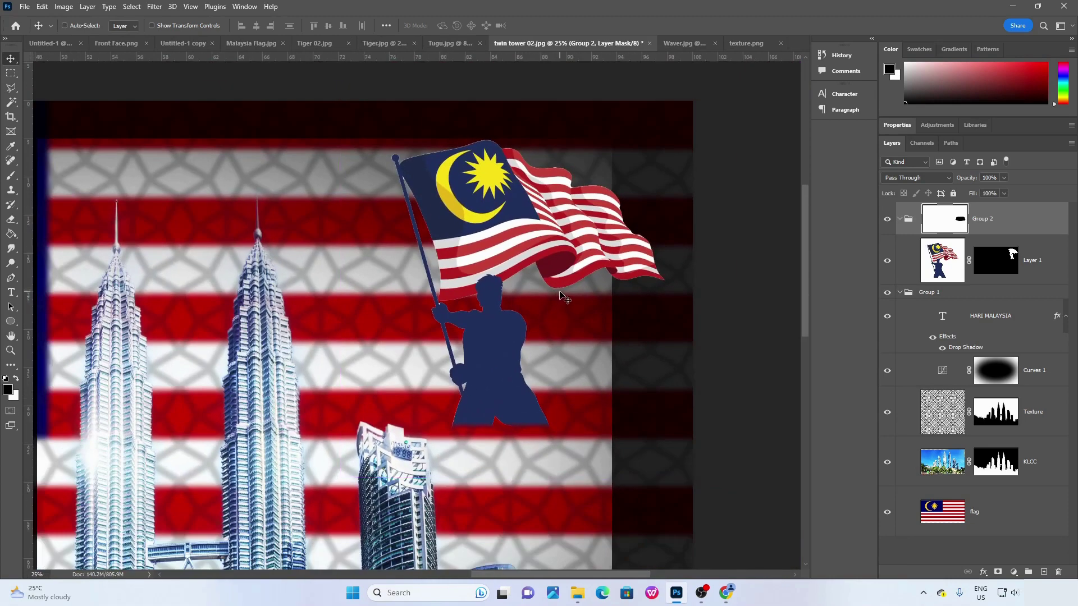
key(ctrl+minus)
click(943, 268)
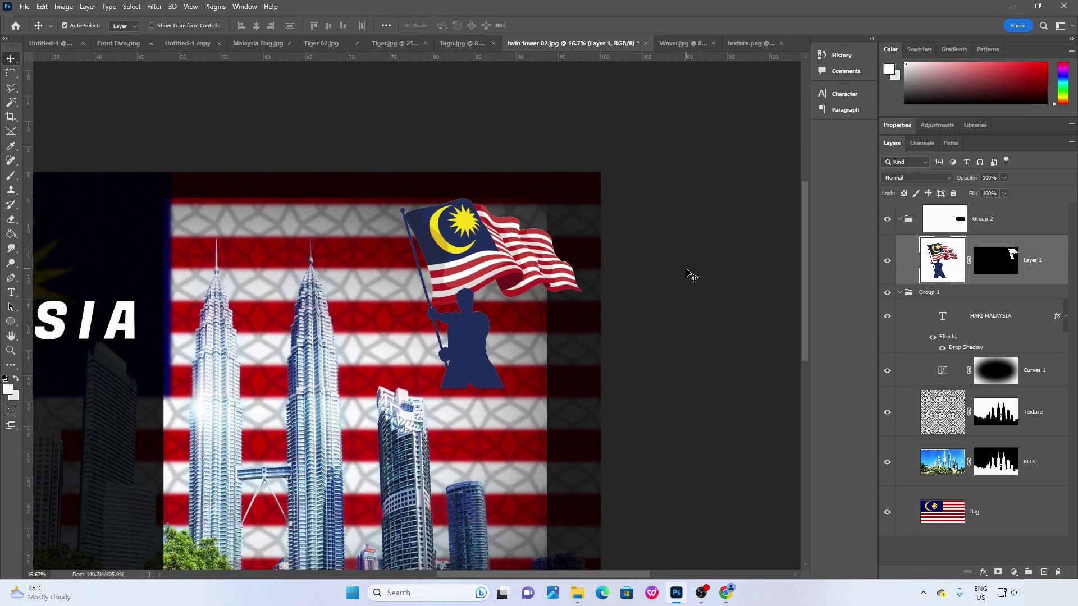
key(ctrl+minus)
drag(633, 210, 647, 201)
drag(706, 172, 724, 159)
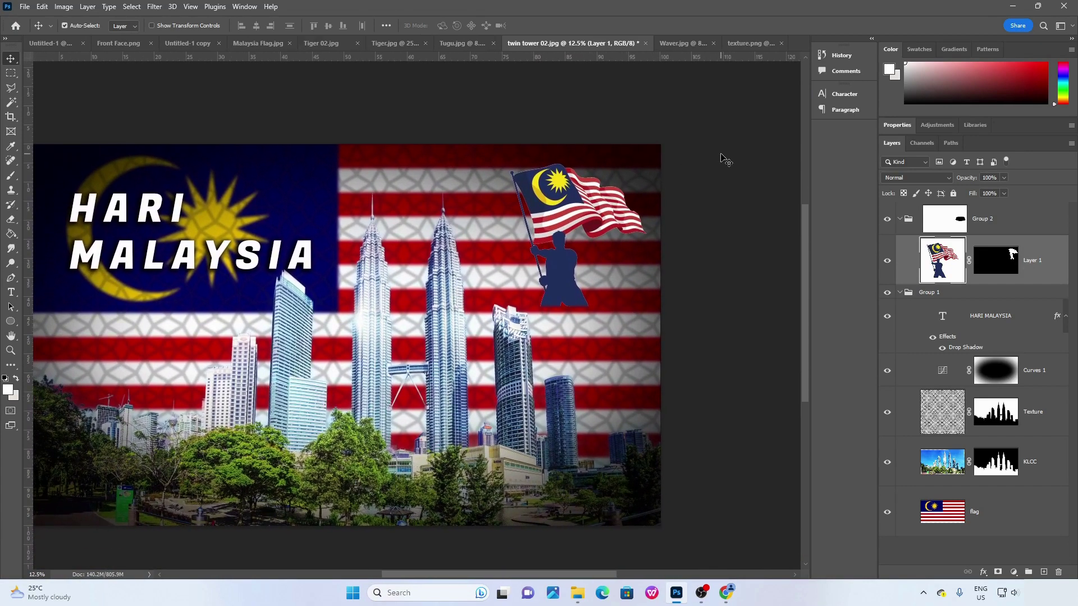
key(ctrl+plus)
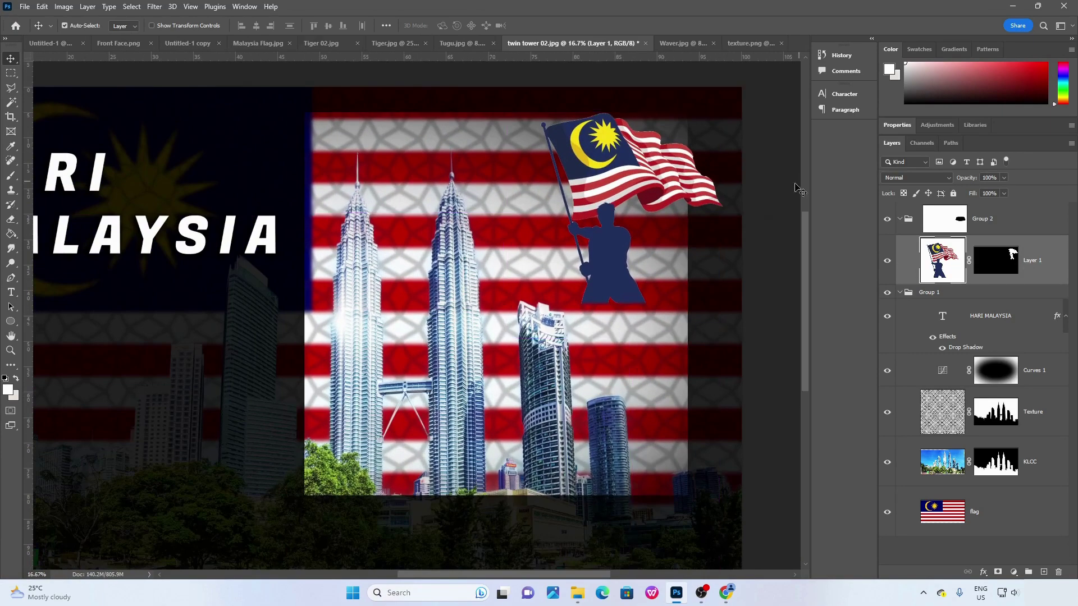
key(ctrl+plus)
drag(705, 198, 523, 254)
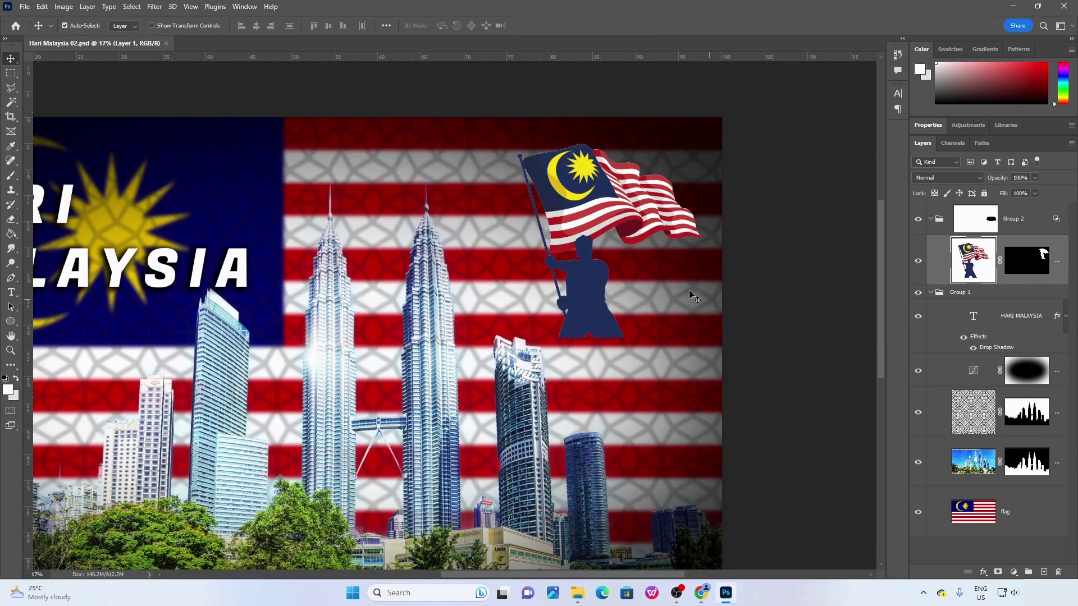
drag(638, 269, 612, 280)
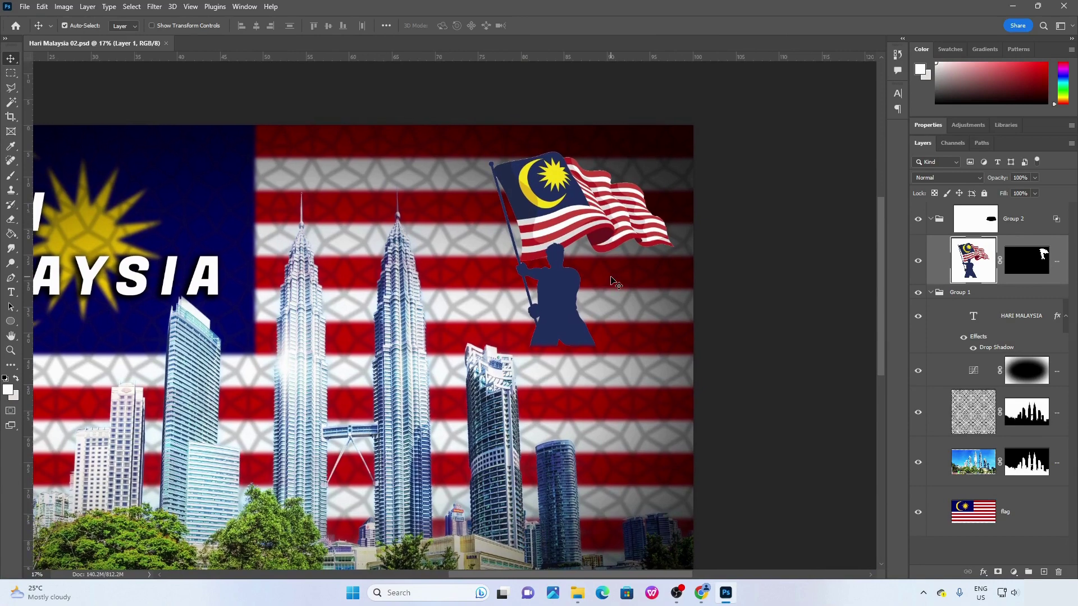
scroll(612, 281, up, 3)
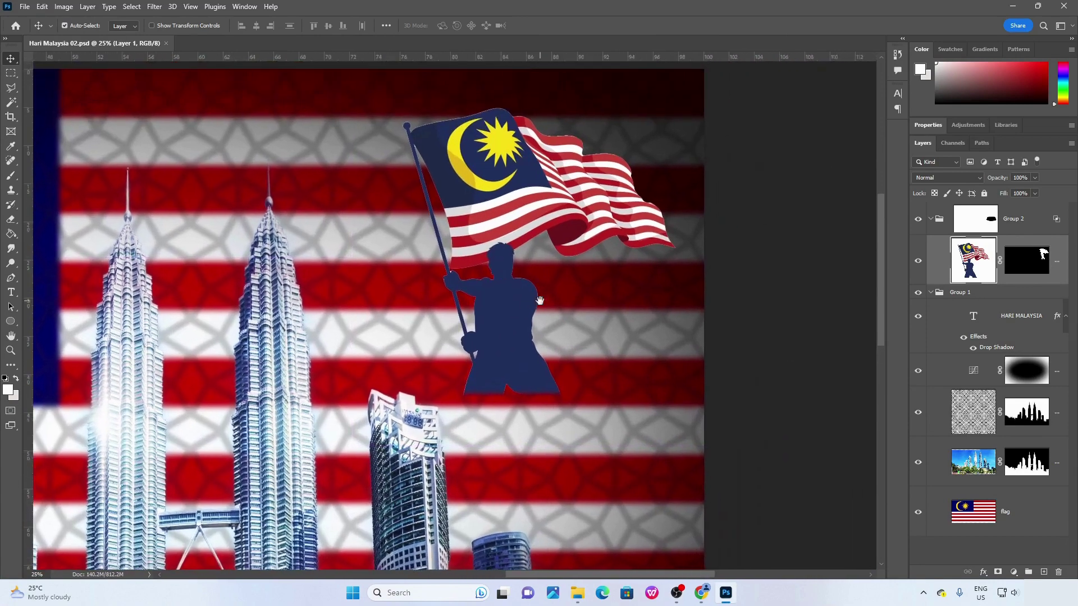
Move the group's mask down again to uncover more of the flag bearer's legs and relink it to the group.
click(996, 229)
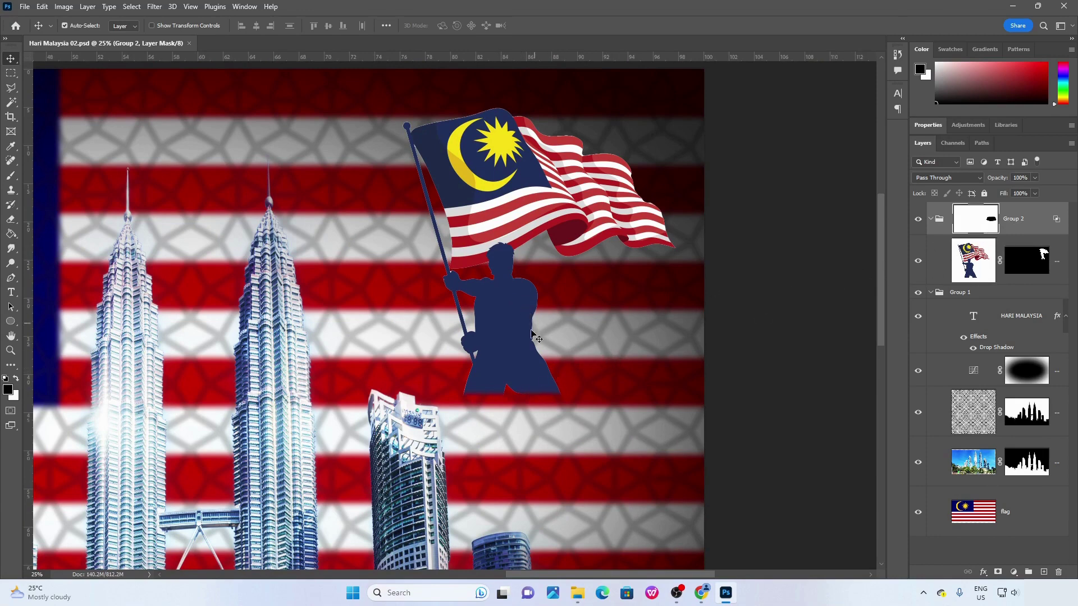
drag(532, 335, 566, 363)
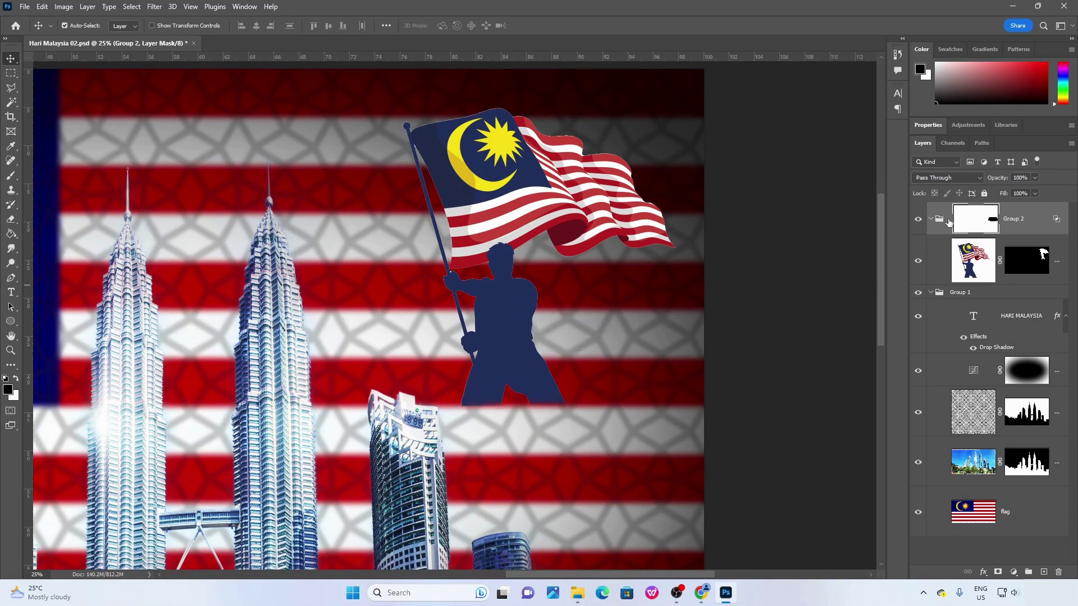
key(ctrl+z)
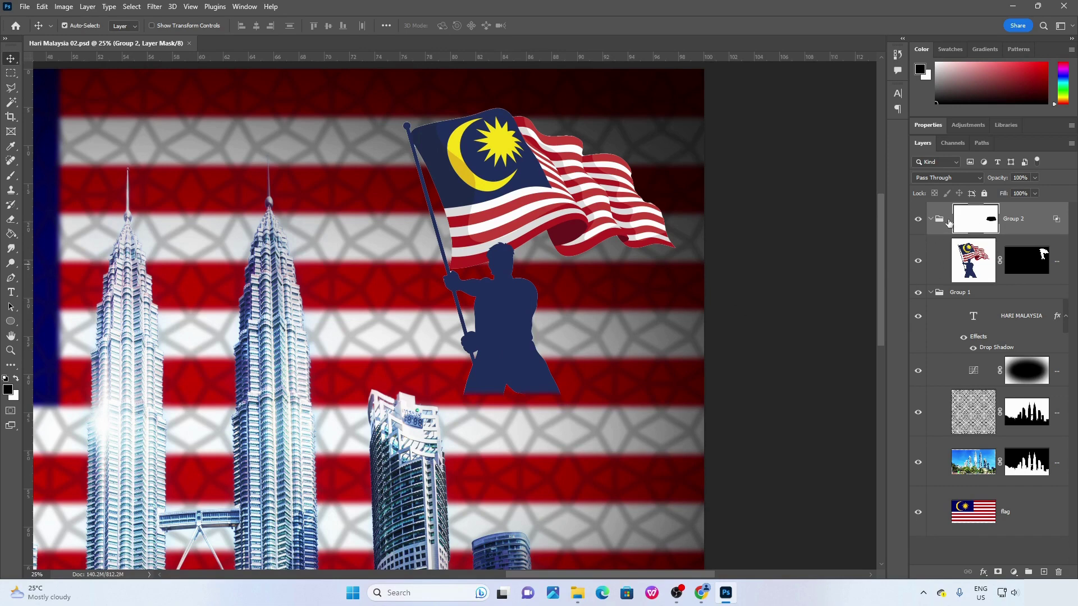
drag(526, 408, 524, 410)
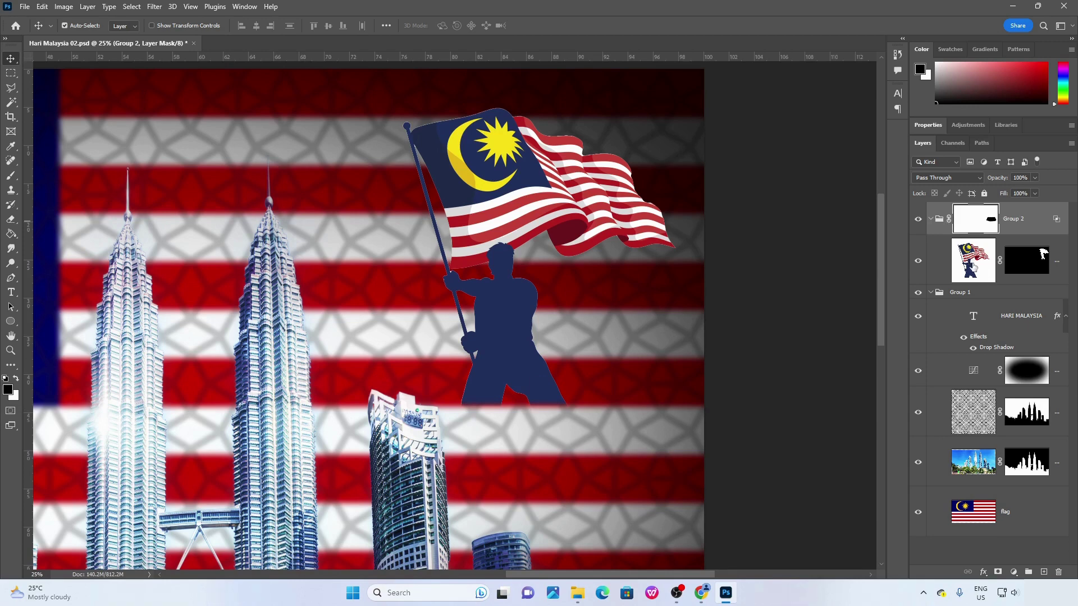
Move the flag-bearer layer down inside its masked group and widen the layer list to show full layer names.
click(973, 267)
drag(511, 290, 513, 328)
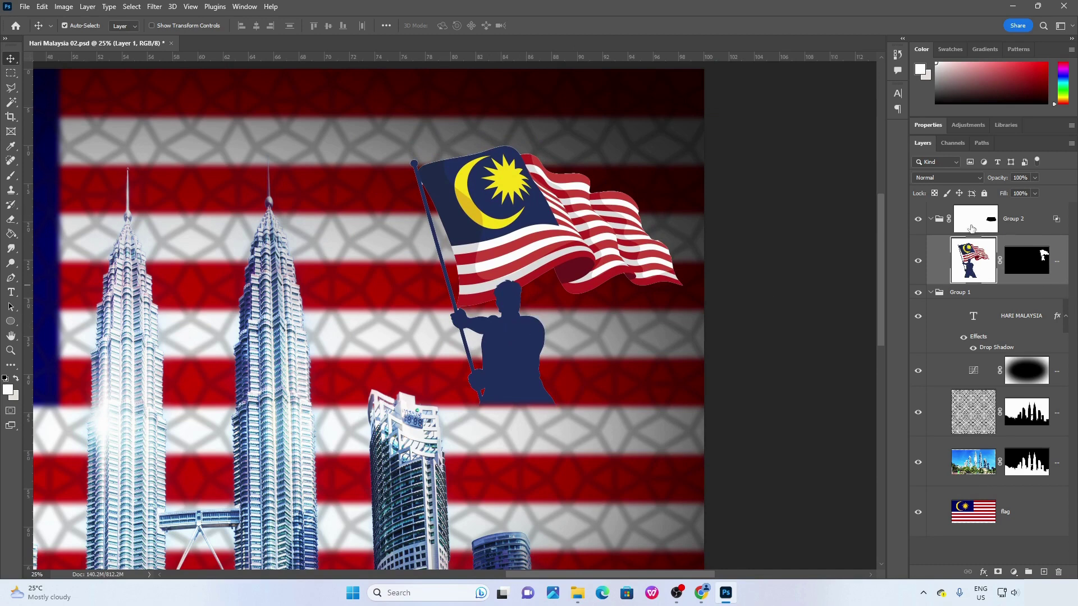
mouse_move(886, 209)
mouse_down()
mouse_move(843, 205)
mouse_move(894, 199)
mouse_move(874, 201)
mouse_up()
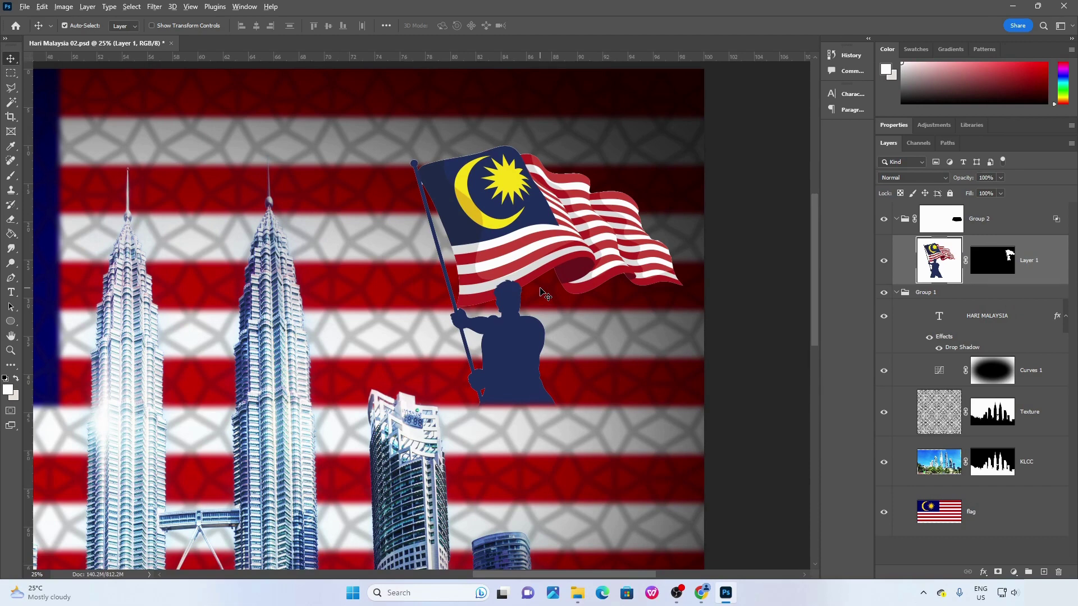
scroll(540, 291, down, 5)
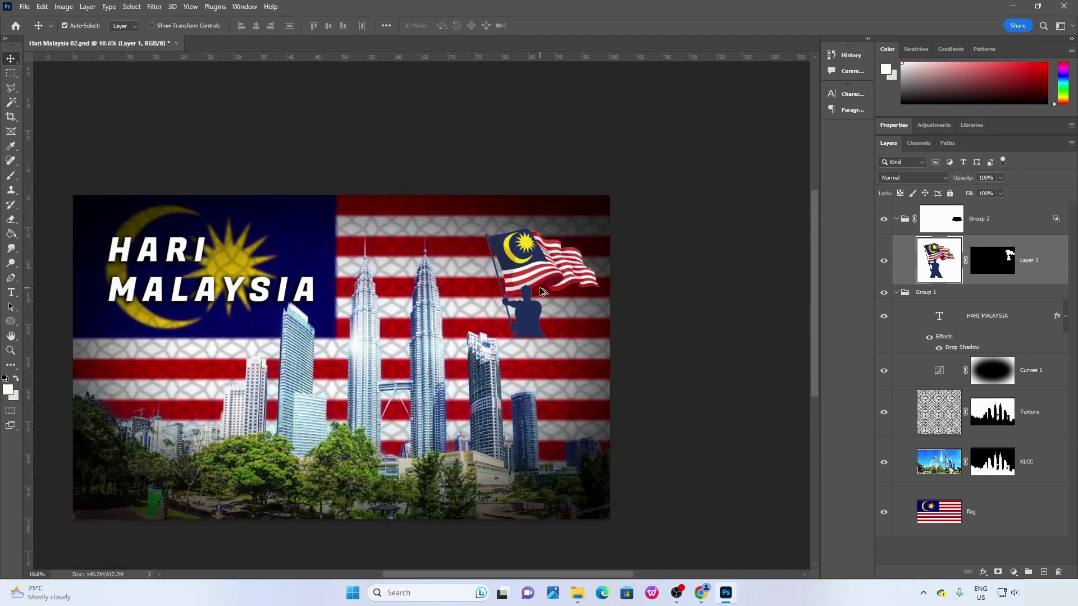
scroll(540, 291, up, 5)
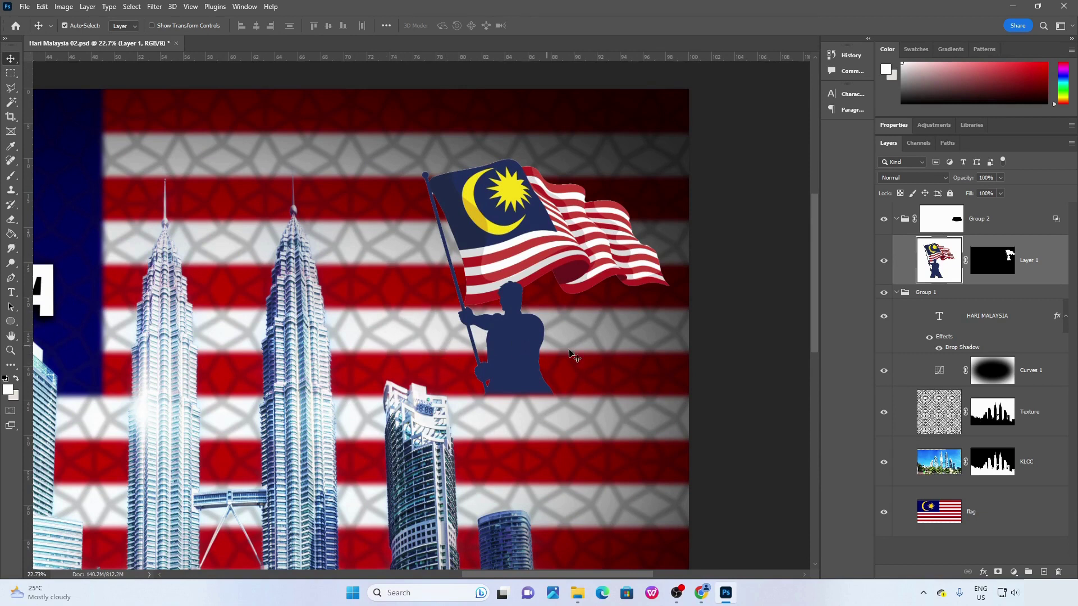
Show the group's mask on its own, extend the black area sideways and downward with the Brush, and return to the poster view.
alt+click(947, 222)
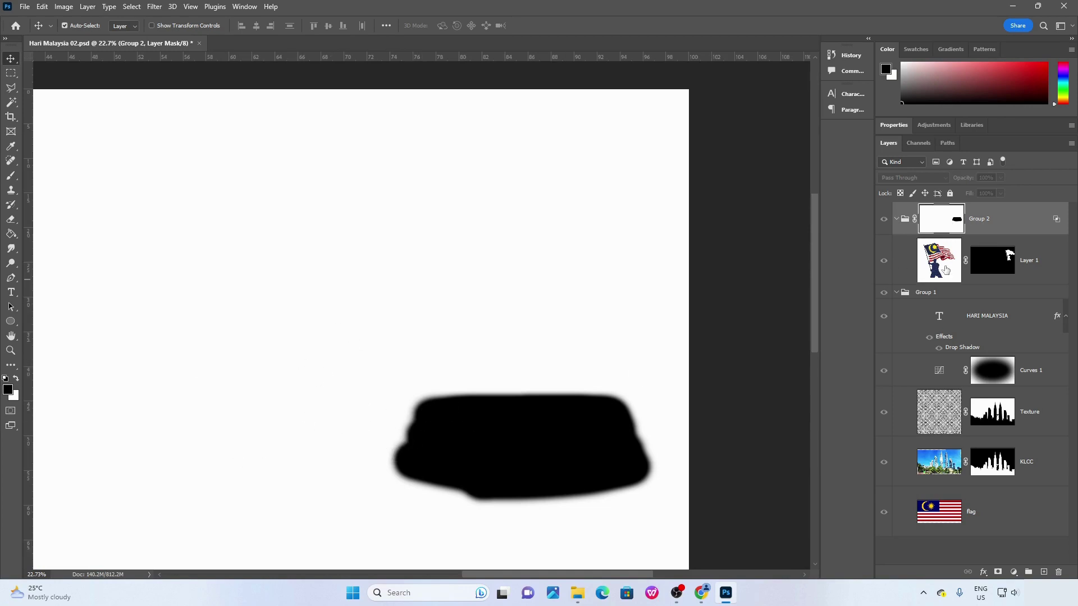
click(11, 177)
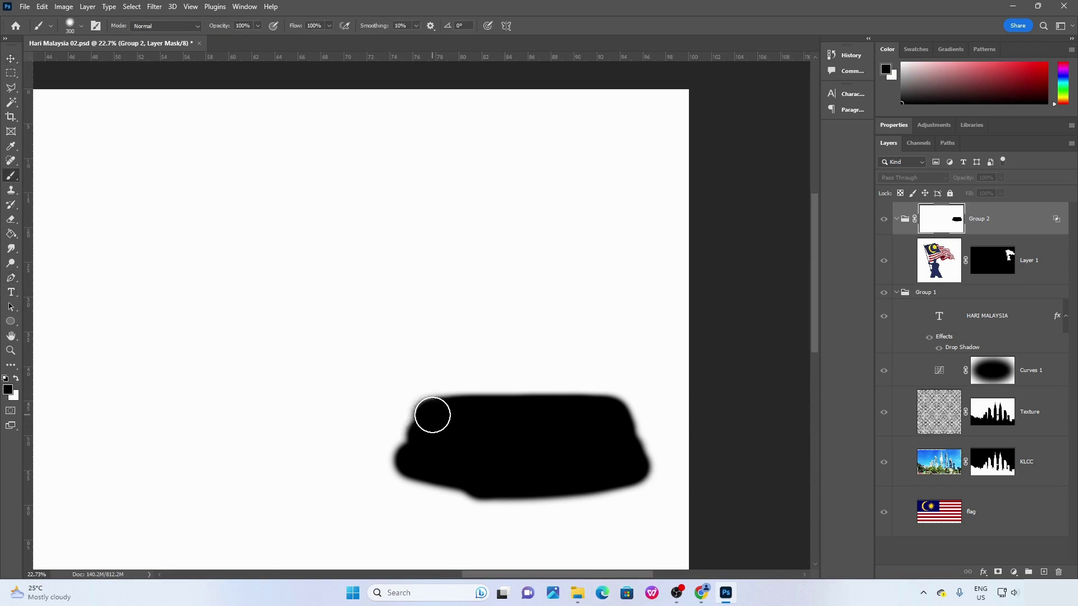
mouse_move(431, 413)
mouse_down()
mouse_move(235, 430)
mouse_move(465, 430)
mouse_move(190, 437)
mouse_move(418, 440)
mouse_move(367, 444)
mouse_move(427, 451)
mouse_move(273, 445)
mouse_move(425, 458)
mouse_move(310, 484)
mouse_move(133, 490)
mouse_move(224, 455)
mouse_move(212, 442)
mouse_move(264, 466)
mouse_move(181, 476)
mouse_move(633, 482)
mouse_move(445, 510)
mouse_move(221, 511)
mouse_move(608, 512)
mouse_up()
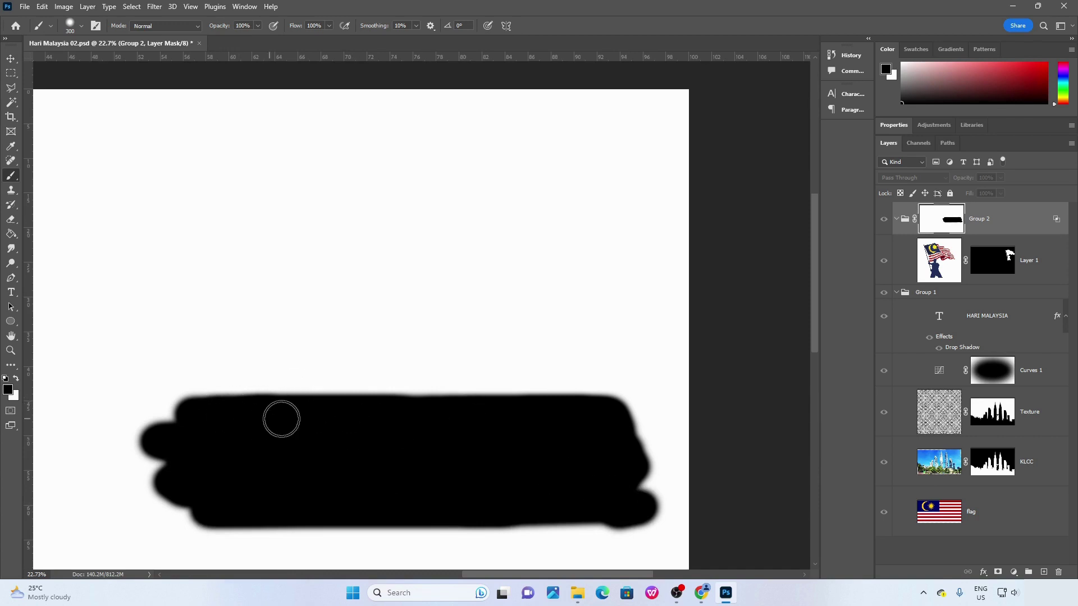
alt+click(950, 223)
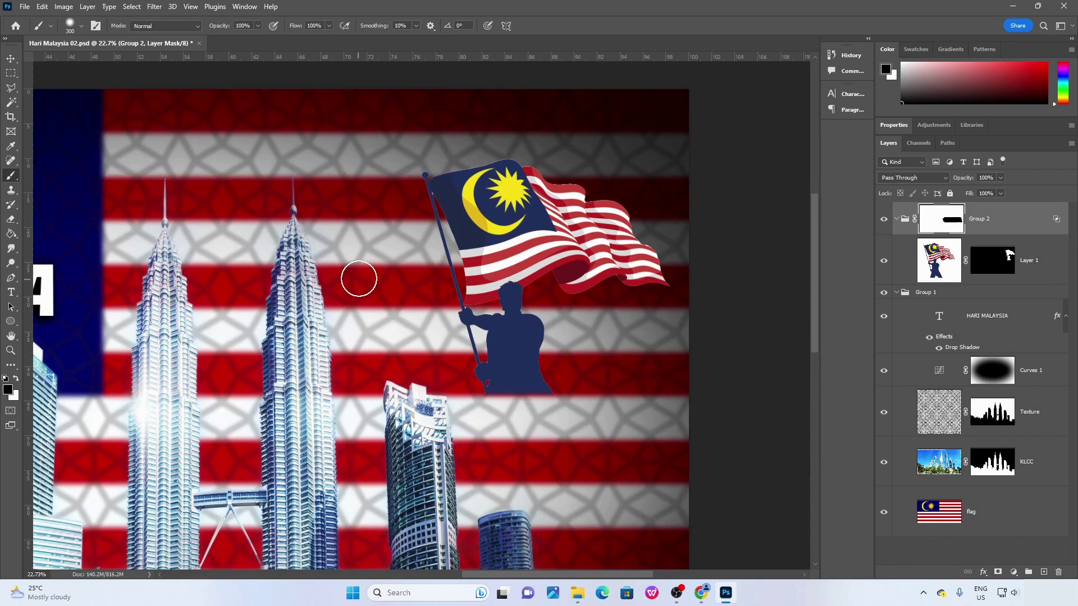
Open the monument image Tugu.jpg from the Video 10 - Masking folder.
click(25, 7)
click(36, 31)
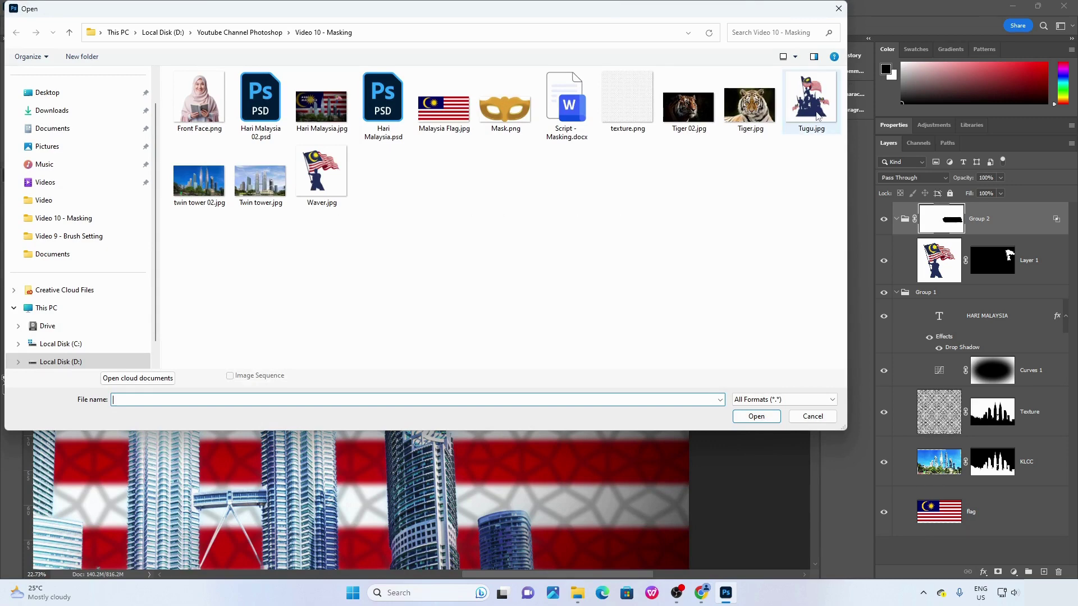
drag(778, 10, 810, 81)
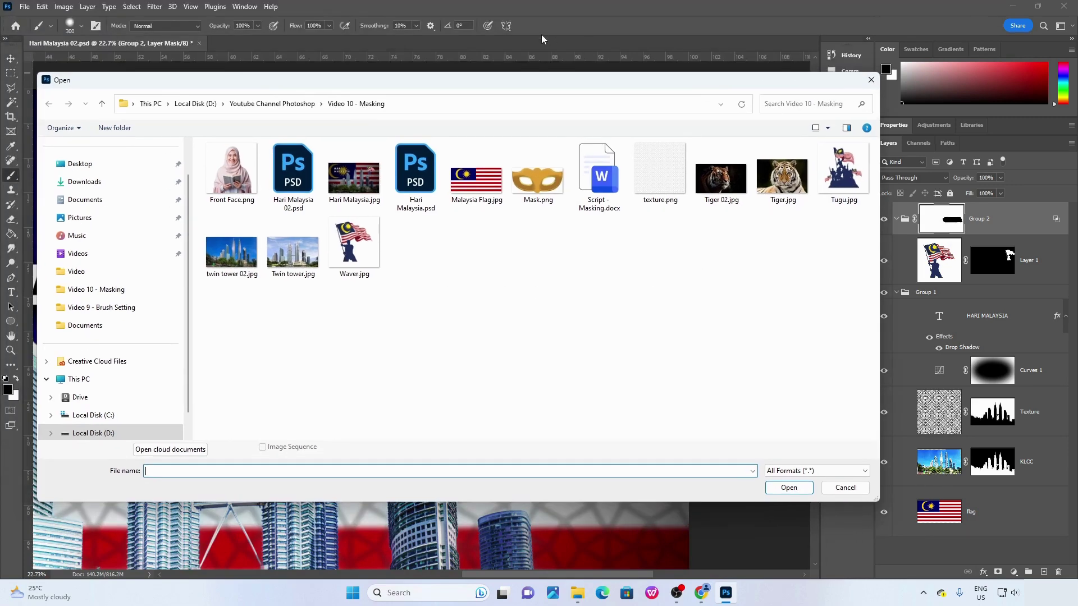
double_click(838, 185)
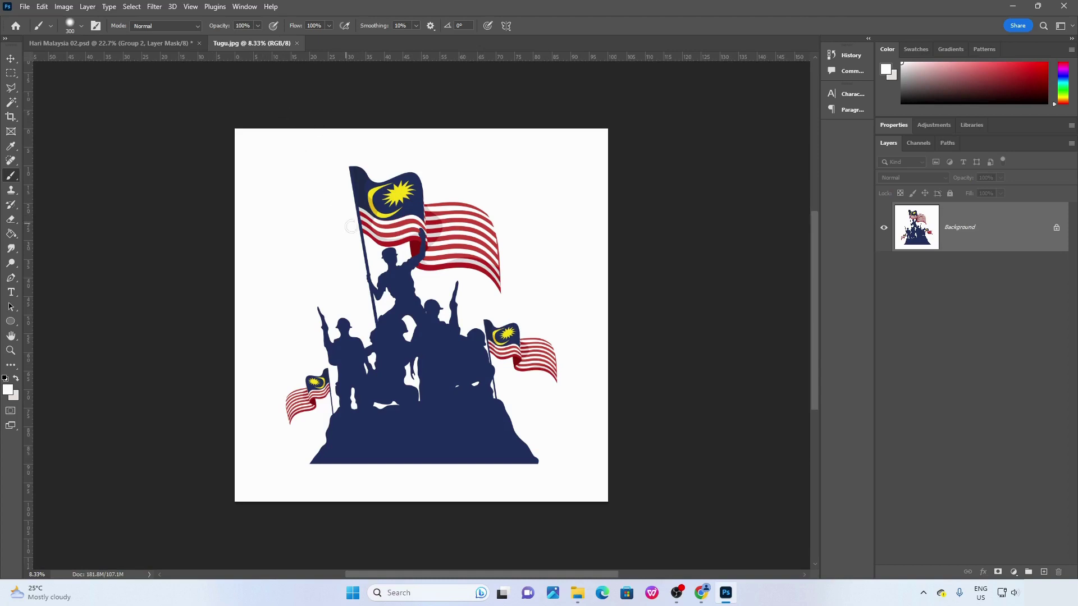
Unlock the background layer of Tugu.jpg and select the monument with its flags using Select Subject.
key(v)
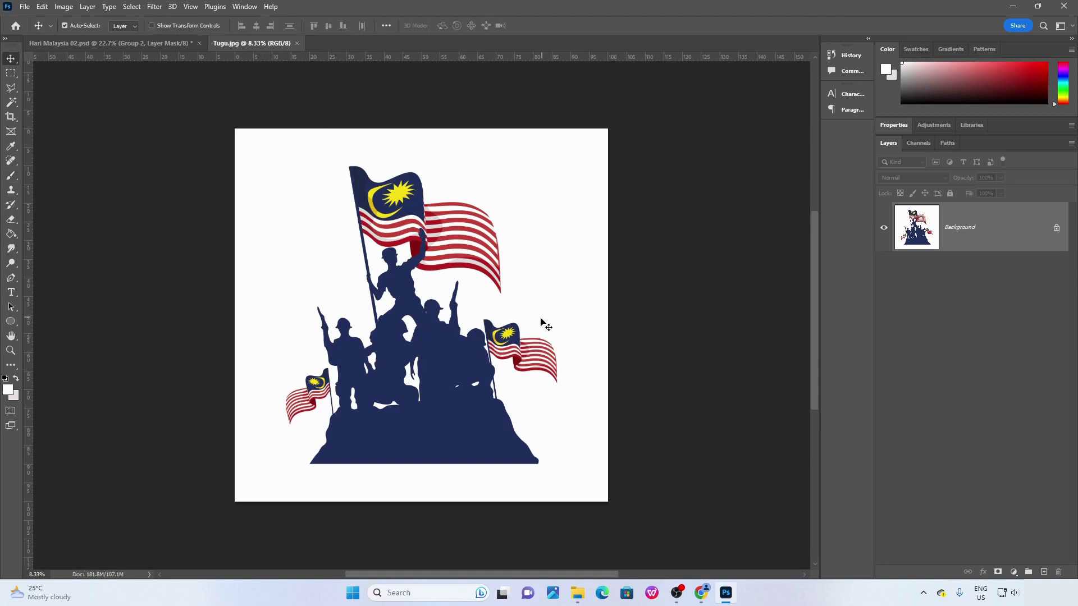
click(1056, 229)
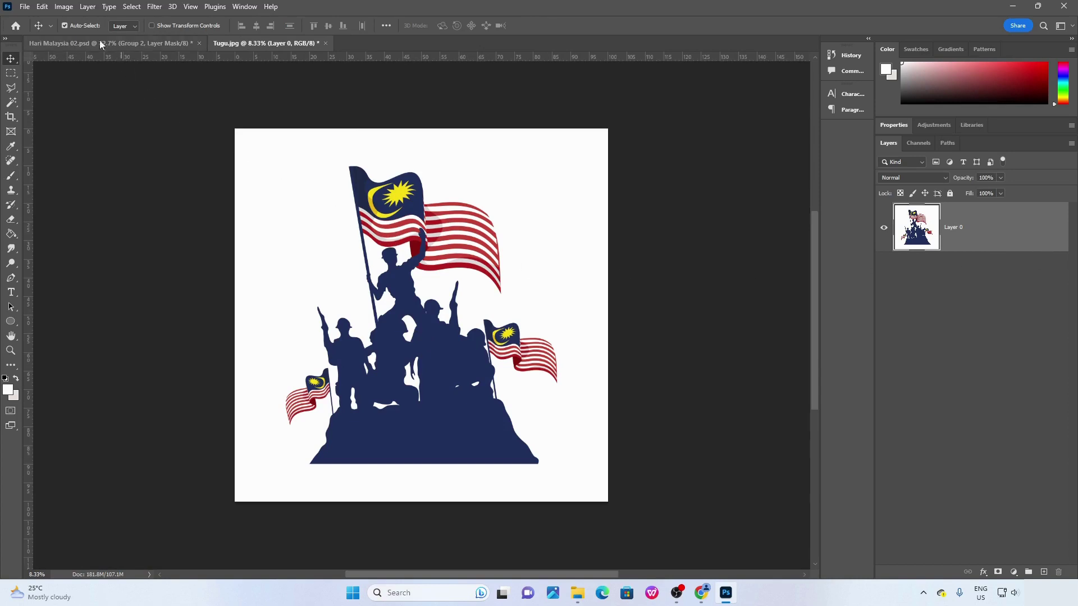
click(132, 7)
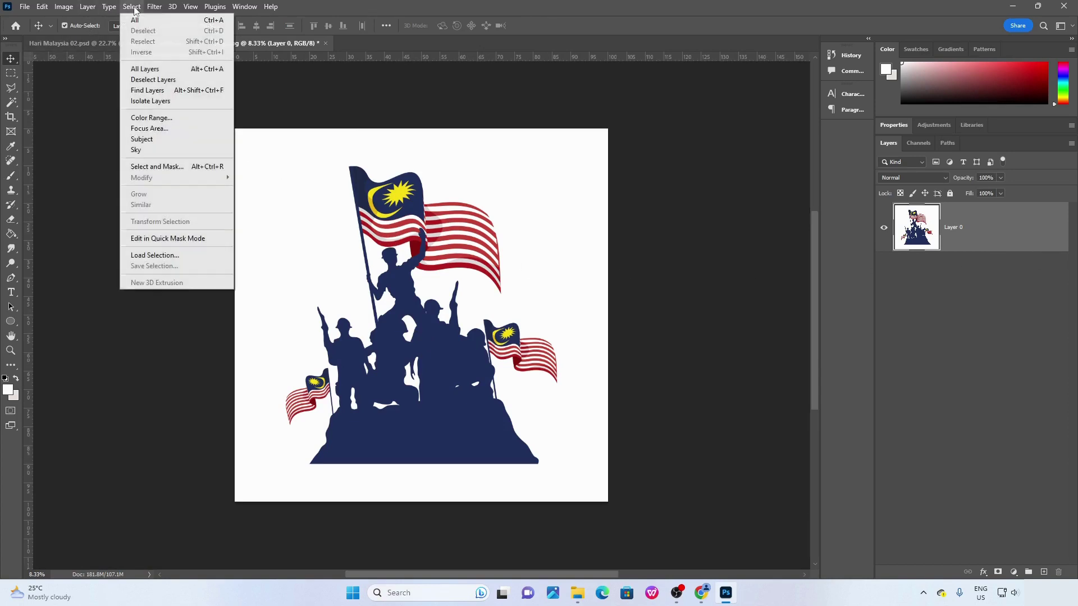
click(142, 139)
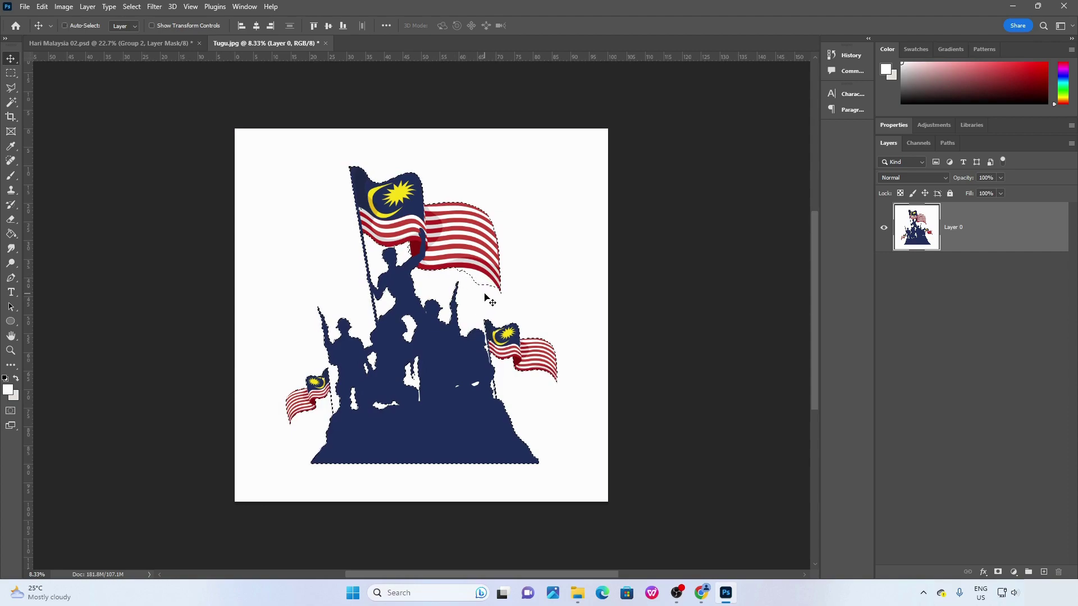
Add a layer mask to the monument layer from the current selection.
key(ctrl+plus)
key(ctrl+plus)
key(ctrl+plus)
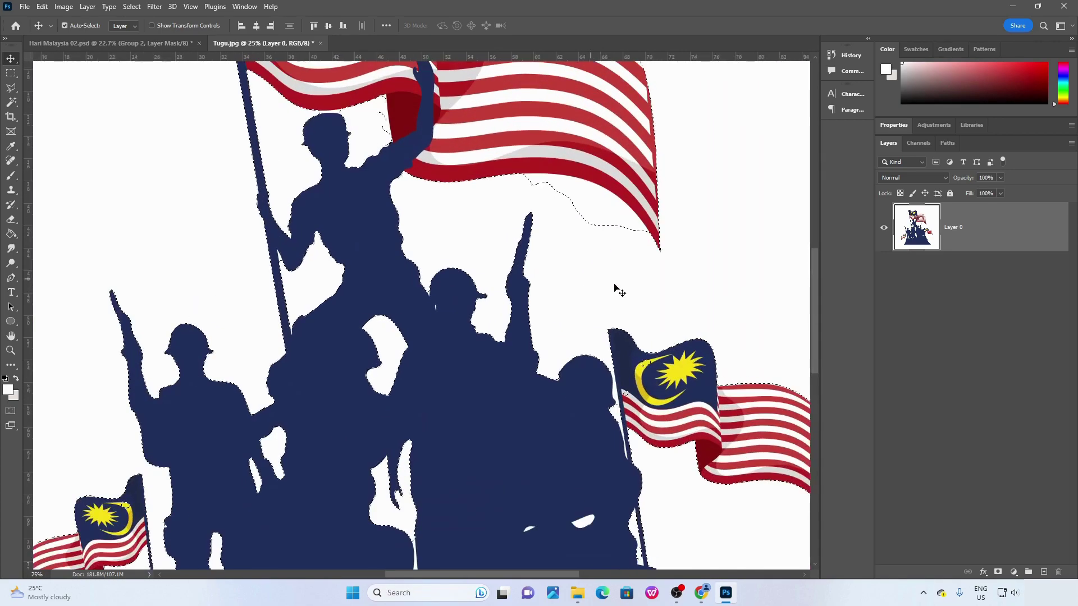
drag(617, 289, 605, 459)
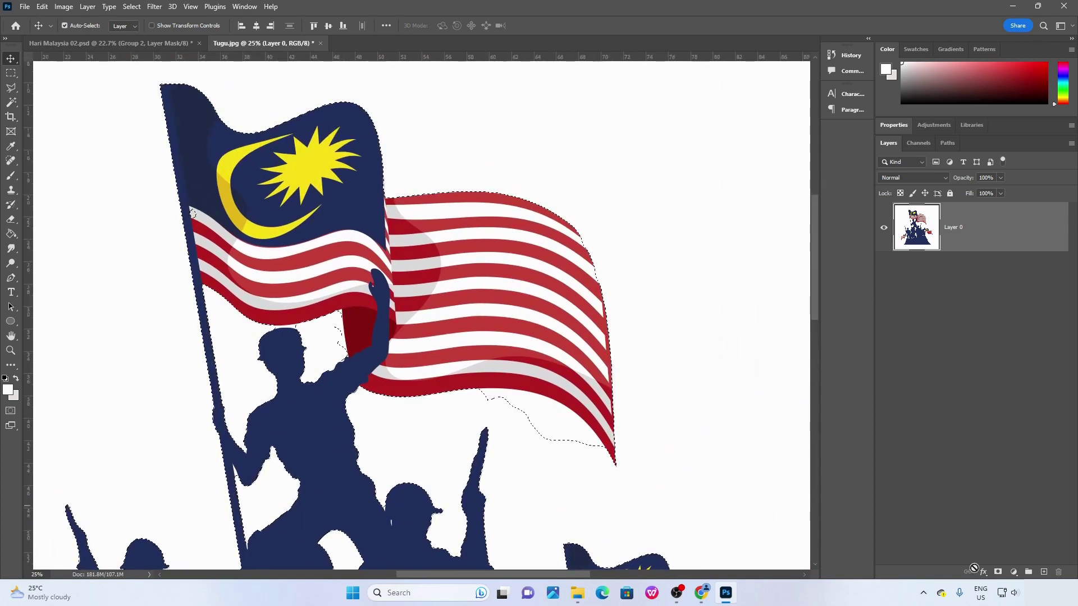
click(997, 572)
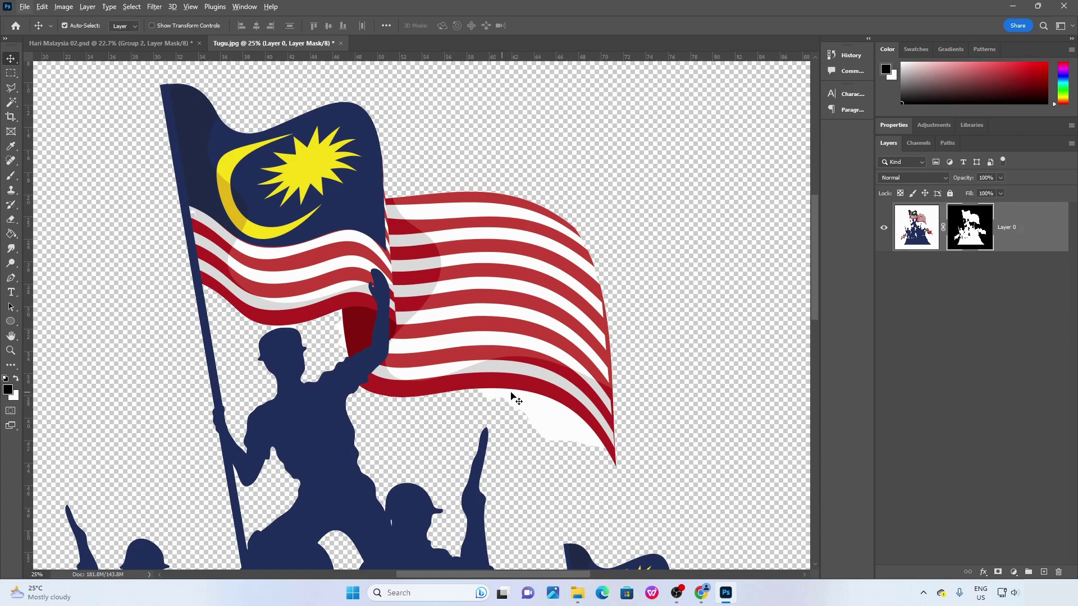
Paint black on the monument's layer mask with the Brush to hide the white leftover beneath the large flag's lower edge.
scroll(572, 440, up, 1)
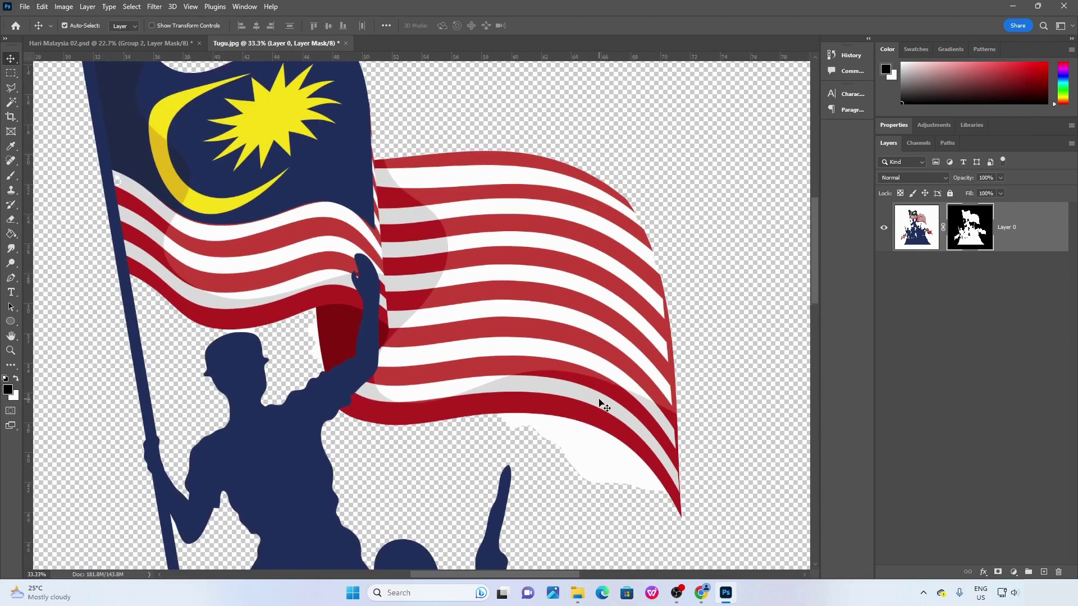
drag(601, 393, 587, 320)
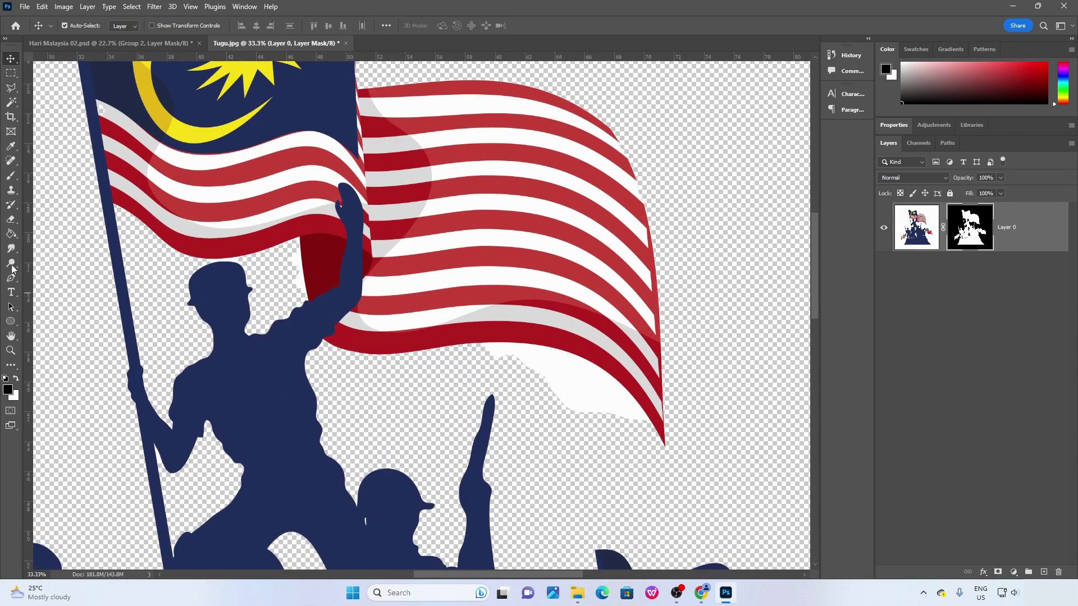
click(10, 176)
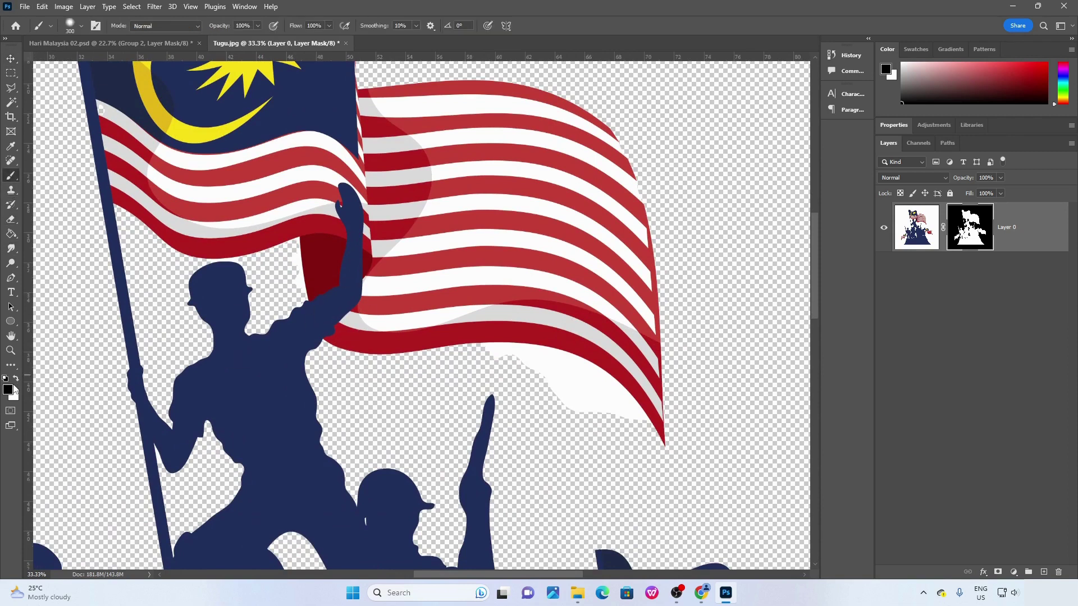
drag(533, 402, 572, 410)
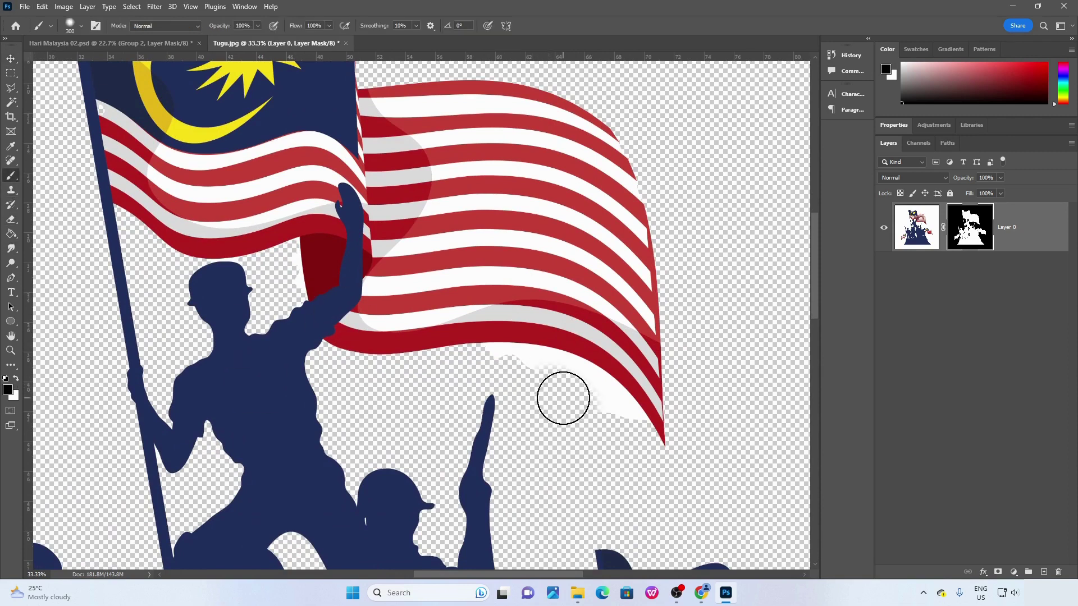
key(bracketleft)
key(bracketleft)
key(bracketleft)
key(bracketleft)
key(bracketleft)
mouse_move(550, 376)
mouse_down()
mouse_move(496, 363)
mouse_move(550, 367)
mouse_move(614, 425)
mouse_move(578, 376)
mouse_move(631, 427)
mouse_up()
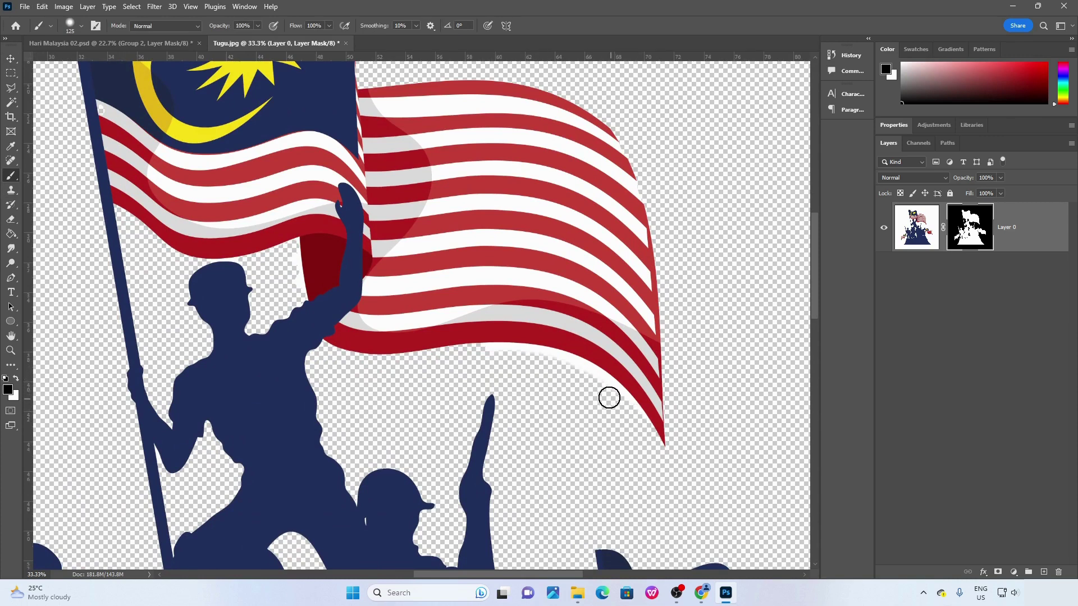
mouse_move(485, 360)
mouse_down()
mouse_move(515, 354)
mouse_move(596, 381)
mouse_move(637, 433)
mouse_move(627, 414)
mouse_up()
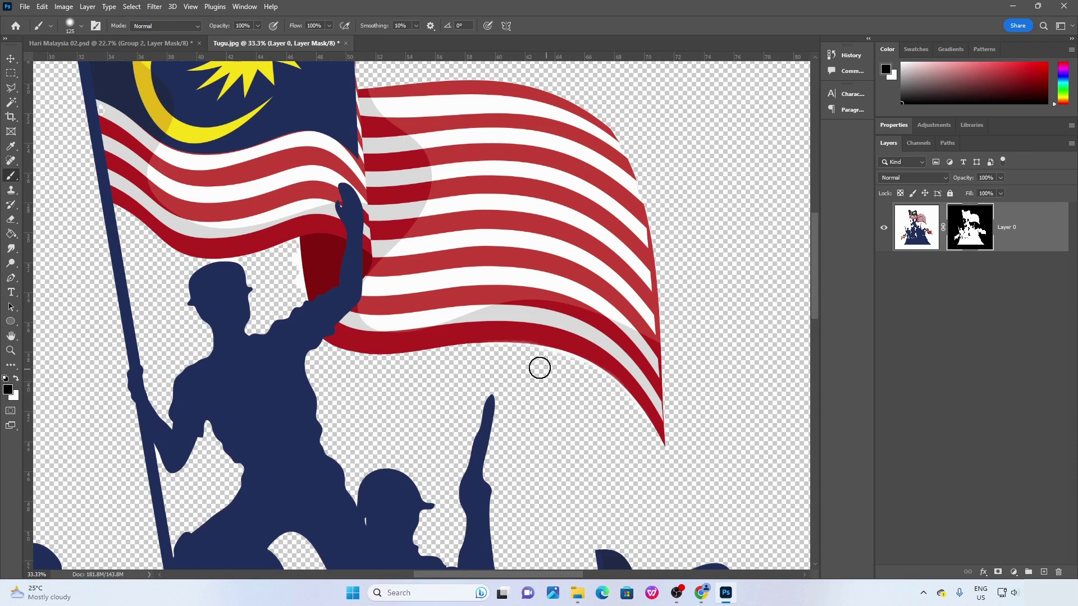
mouse_move(525, 357)
mouse_down()
mouse_move(601, 383)
mouse_move(628, 419)
mouse_up()
key(ctrl+minus)
key(ctrl+minus)
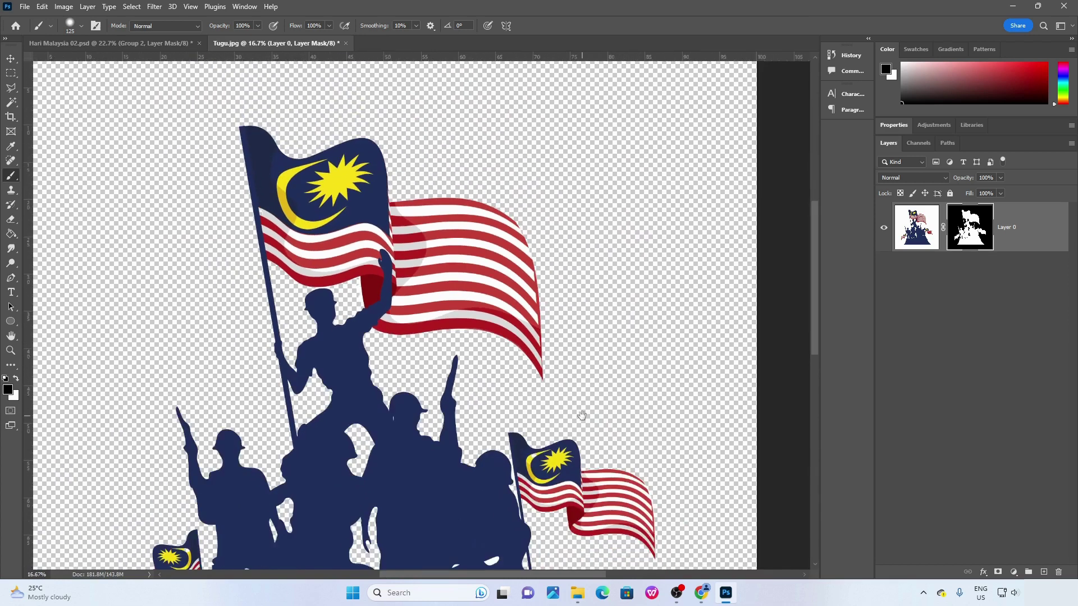
Brush black on the mask with a smaller brush to hide the two enclosed white patches between the soldiers, just above the base.
drag(581, 415, 588, 229)
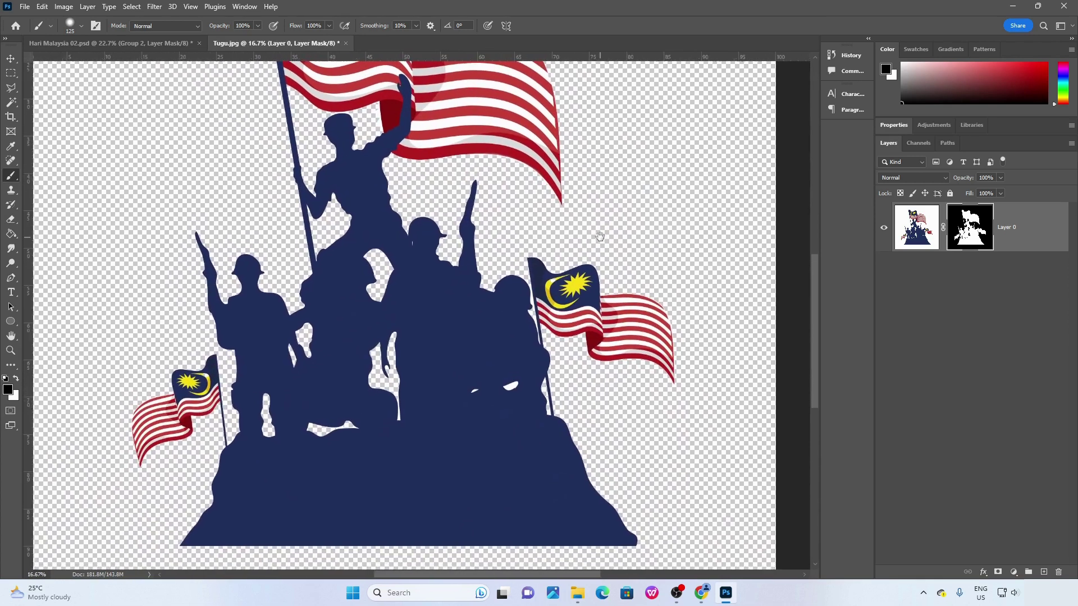
drag(440, 321, 490, 243)
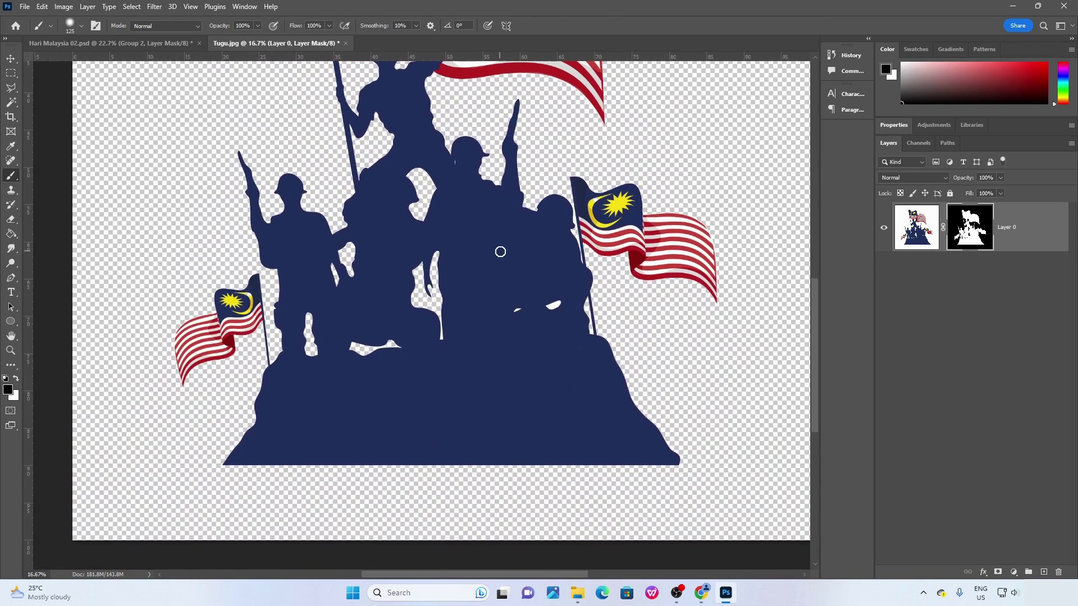
key(ctrl+plus)
key(ctrl+plus)
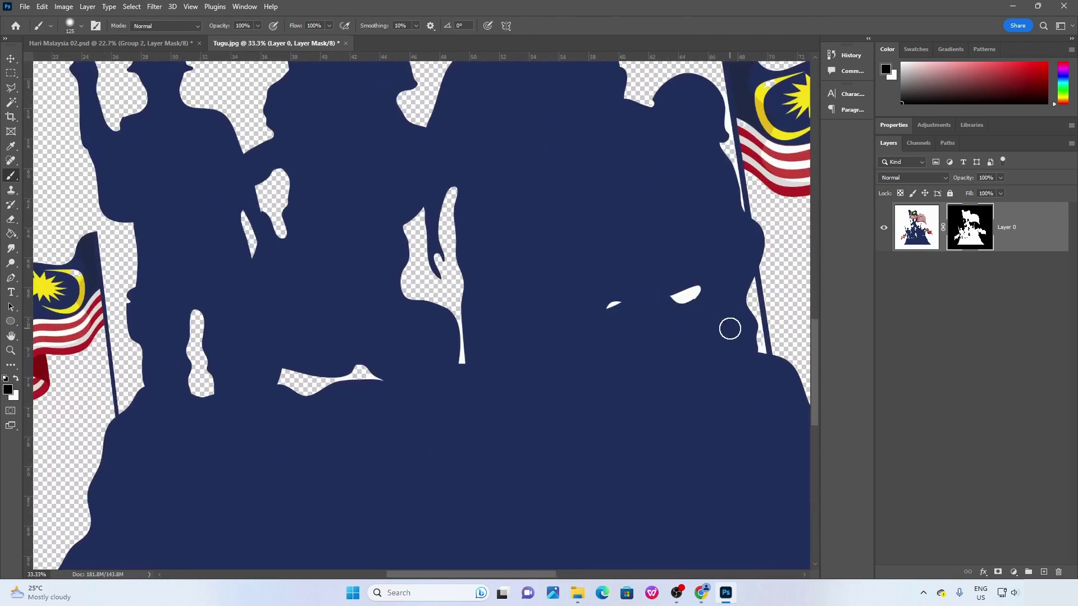
scroll(729, 324, right, 5)
key(ctrl+plus)
key(ctrl+plus)
key(ctrl+plus)
key(ctrl+plus)
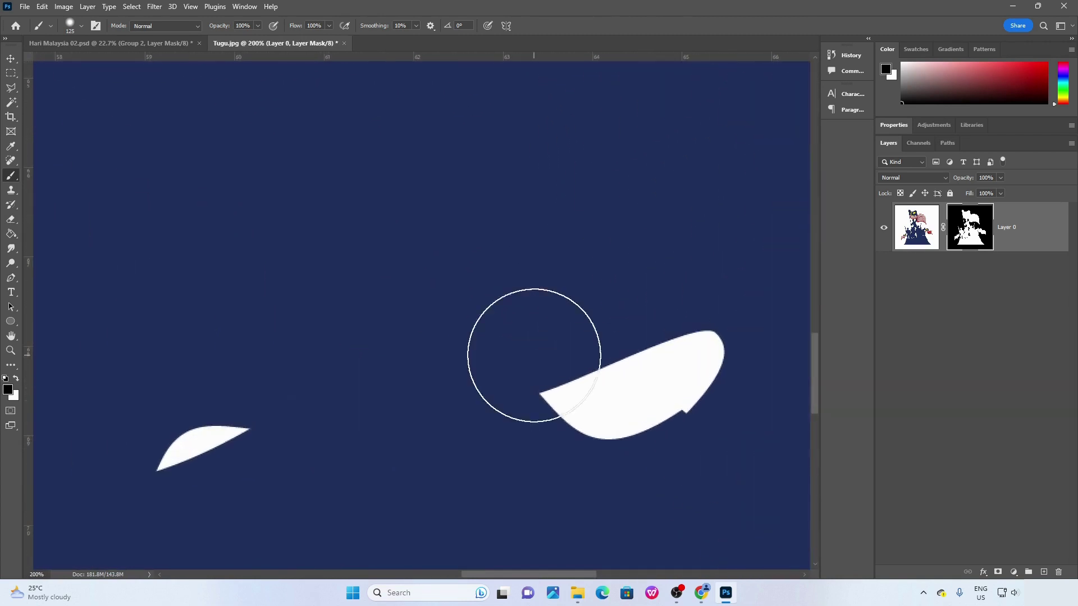
key(bracketleft)
key(bracketleft)
key(bracketleft)
key(bracketleft)
key(bracketleft)
key(bracketleft)
key(bracketleft)
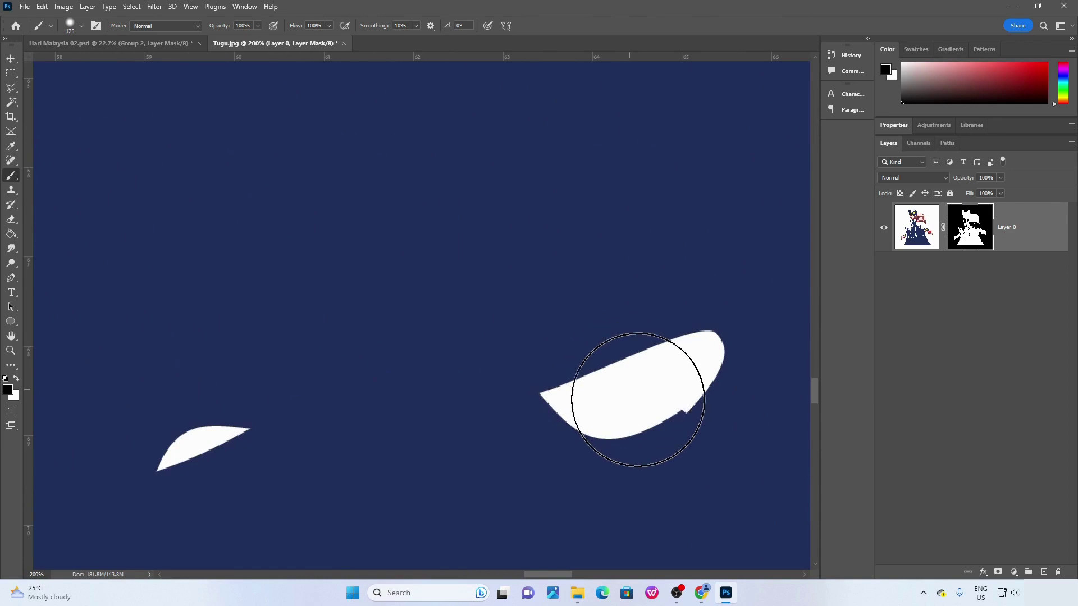
drag(643, 391, 579, 399)
key(bracketleft)
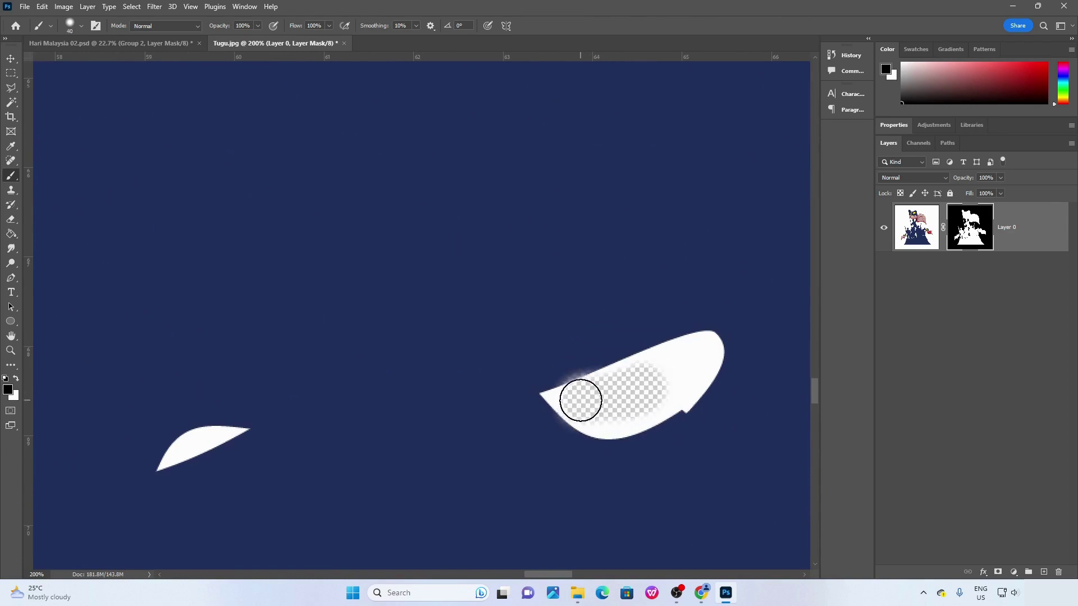
key(bracketleft)
key(bracketleft)
key(bracketleft)
key(bracketleft)
key(bracketleft)
key(bracketleft)
mouse_move(569, 391)
mouse_down()
mouse_move(683, 340)
mouse_move(709, 333)
mouse_move(722, 347)
mouse_move(712, 387)
mouse_move(637, 432)
mouse_move(595, 439)
mouse_move(547, 402)
mouse_move(545, 393)
mouse_move(694, 344)
mouse_move(664, 380)
mouse_up()
key(bracketright)
key(bracketright)
mouse_move(624, 414)
mouse_down()
mouse_move(572, 410)
mouse_move(649, 409)
mouse_move(681, 393)
mouse_move(696, 362)
mouse_move(609, 383)
mouse_up()
mouse_move(192, 441)
mouse_down()
mouse_move(158, 465)
mouse_move(219, 435)
mouse_move(199, 435)
mouse_move(235, 432)
mouse_up()
Bring the masked monument into the Hari Malaysia 02.psd poster and place it over the skyline between the title and the flag bearer.
key(ctrl+minus)
key(ctrl+minus)
key(ctrl+minus)
key(ctrl+minus)
key(ctrl+minus)
key(ctrl+minus)
key(ctrl+minus)
key(ctrl+minus)
key(ctrl+minus)
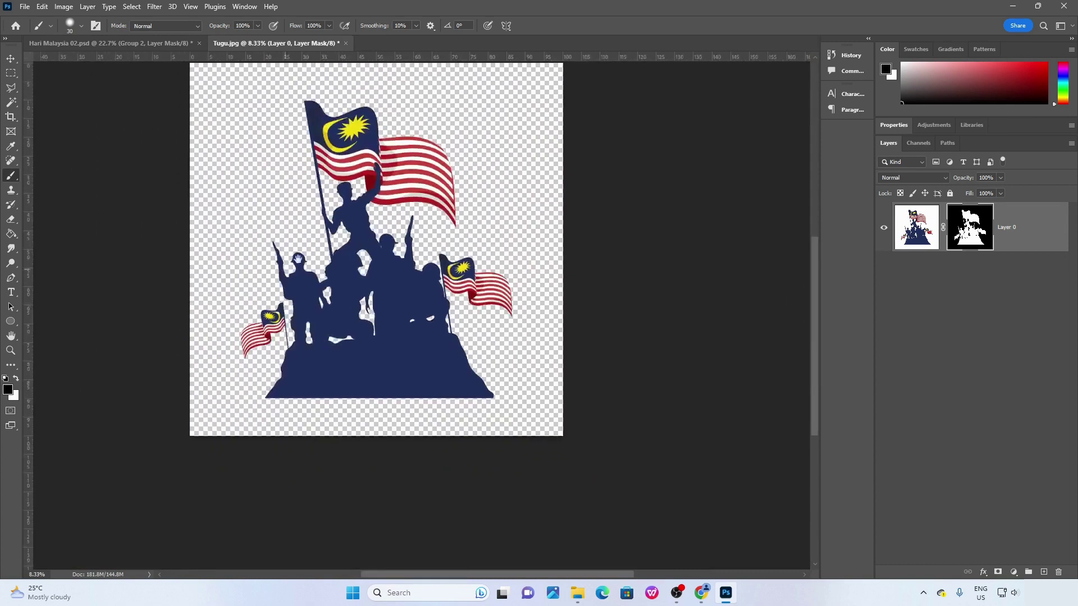
drag(298, 258, 340, 304)
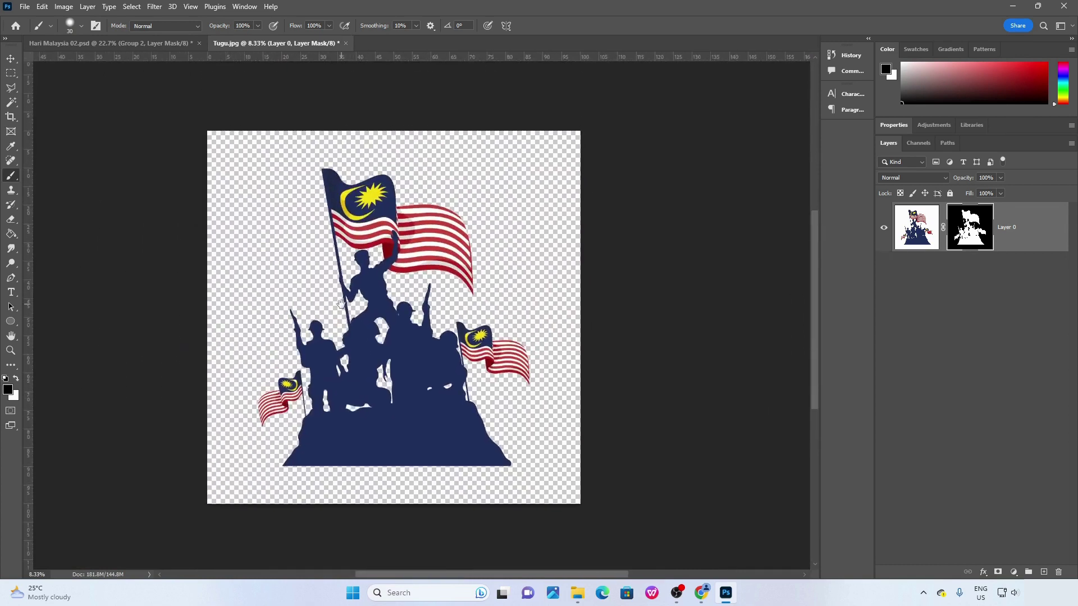
click(11, 58)
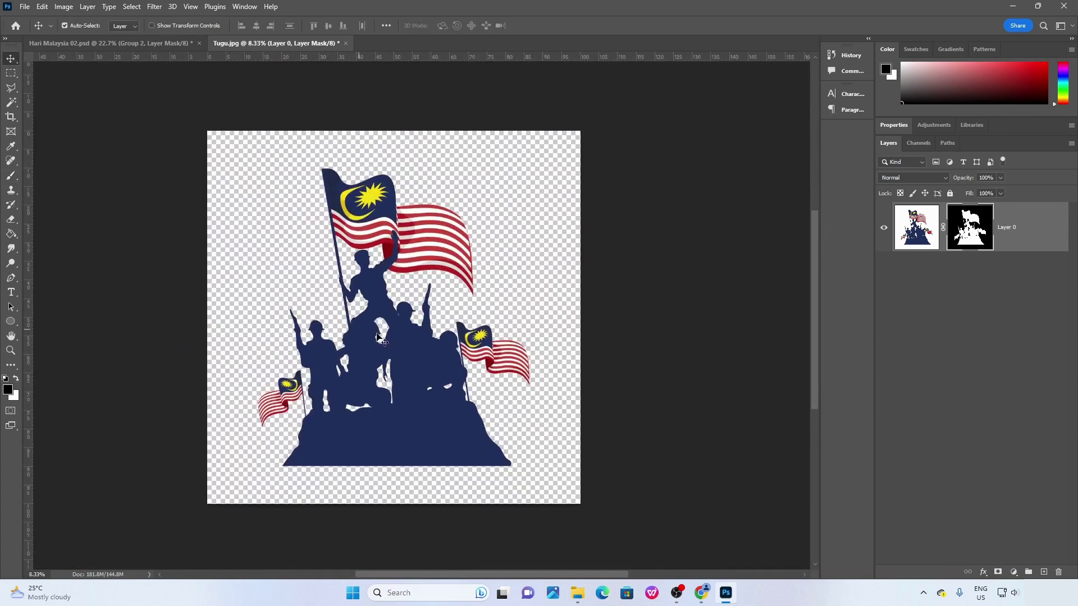
drag(379, 340, 157, 44)
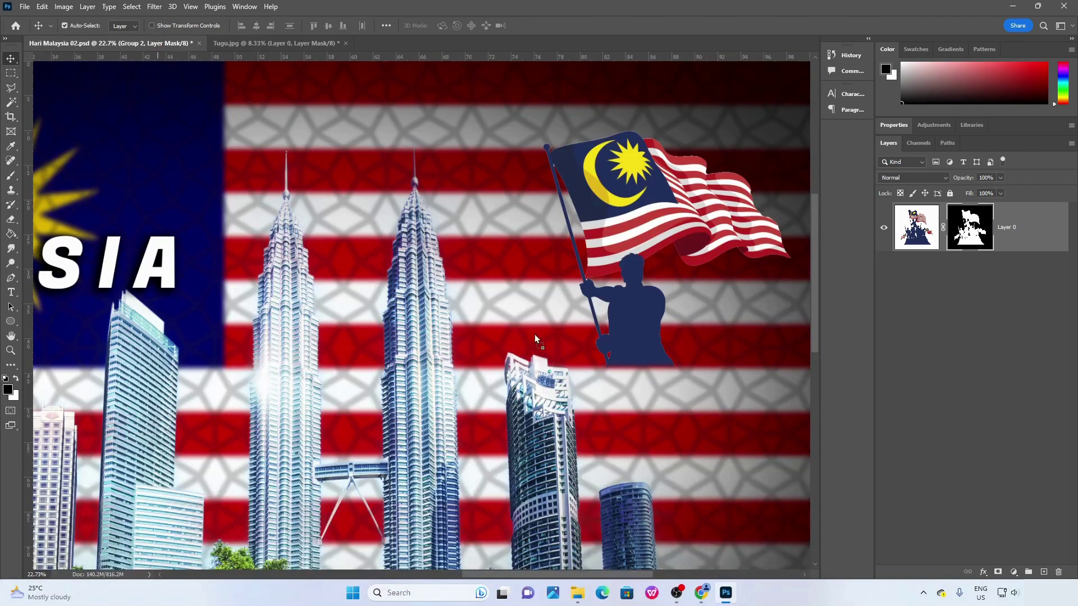
drag(534, 334, 347, 307)
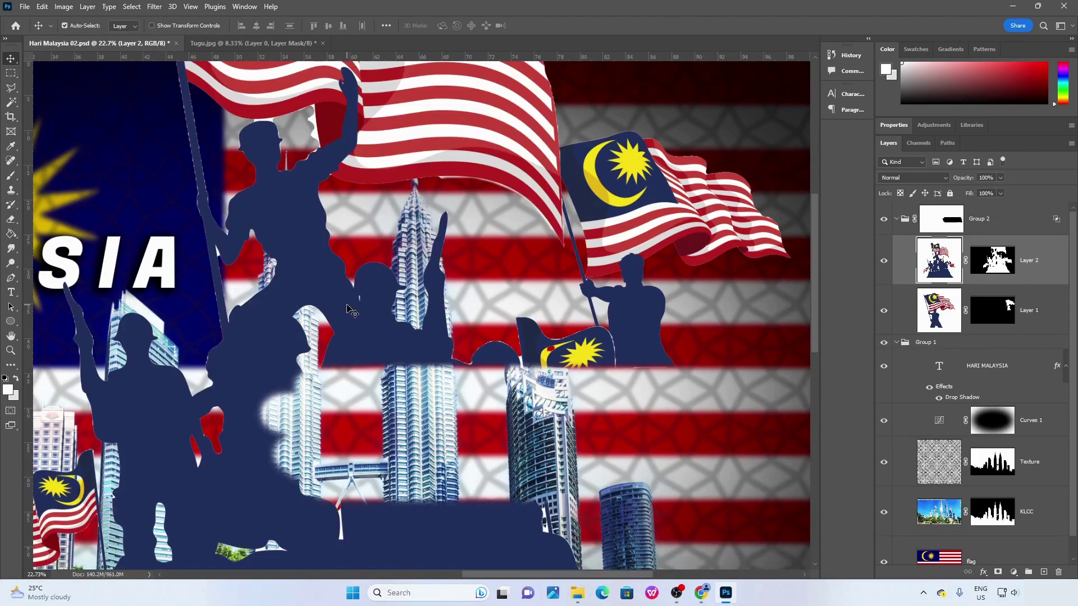
scroll(348, 307, down, 2)
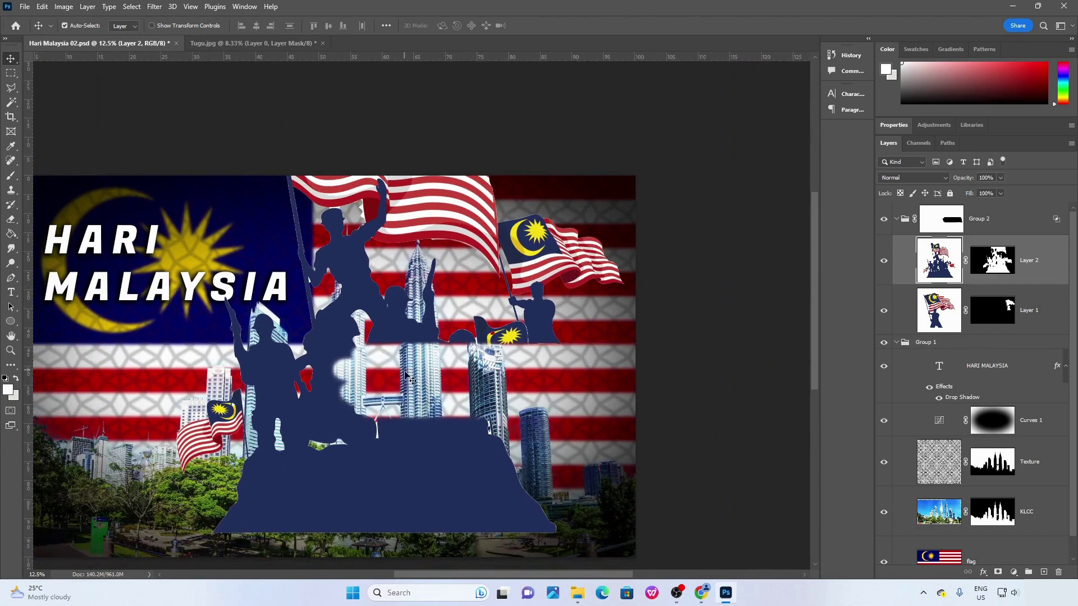
drag(402, 457, 359, 471)
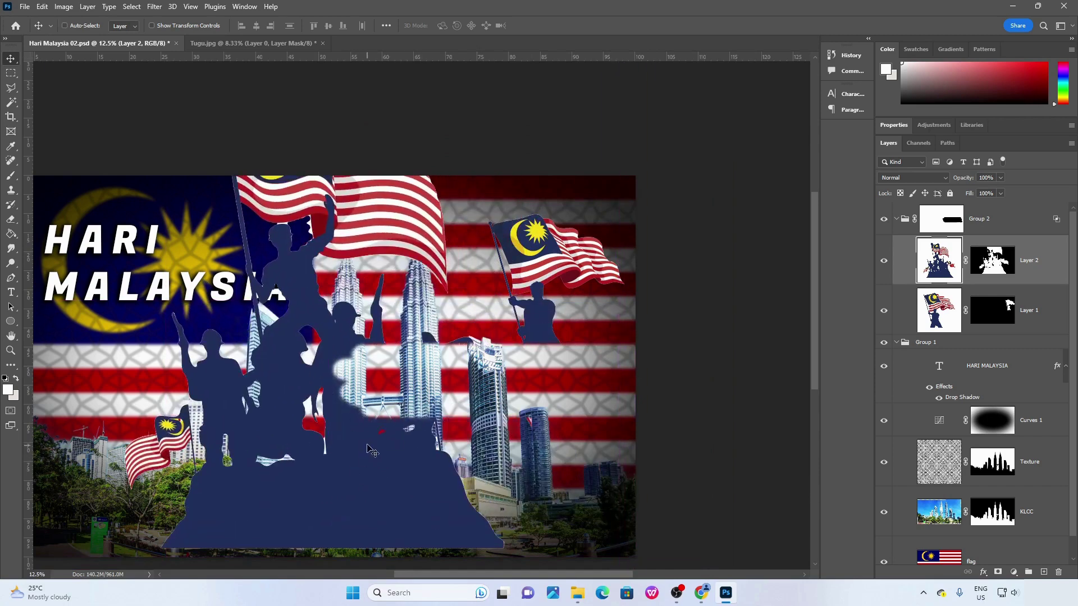
Scale the monument layer proportionally to 38.65% and place it over the twin towers beside the flag bearer.
key(ctrl+t)
key(ctrl+minus)
key(ctrl+minus)
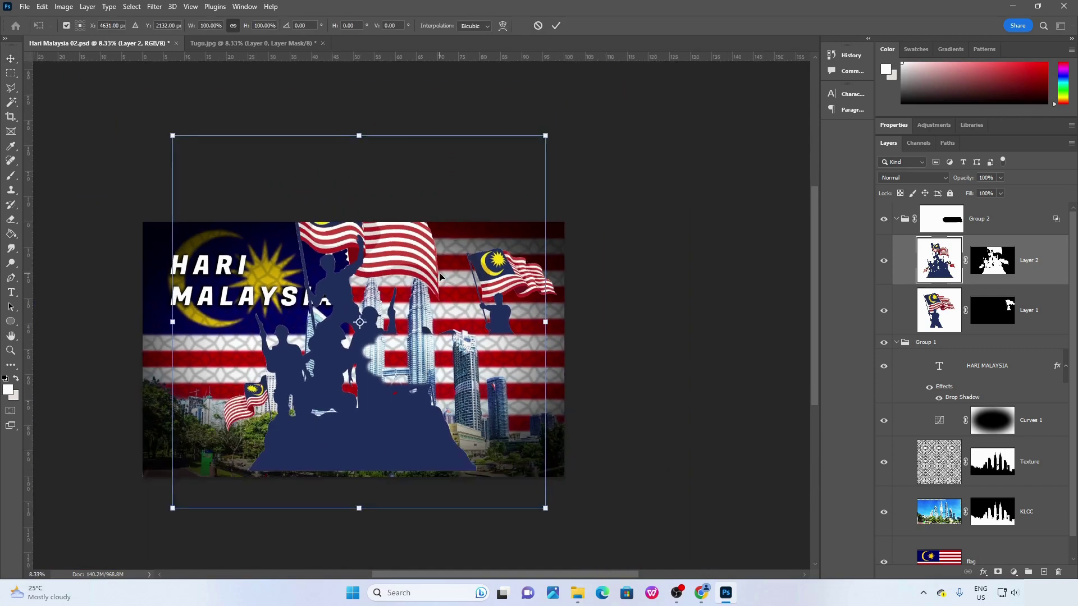
drag(514, 182, 431, 289)
key(ctrl+plus)
key(ctrl+plus)
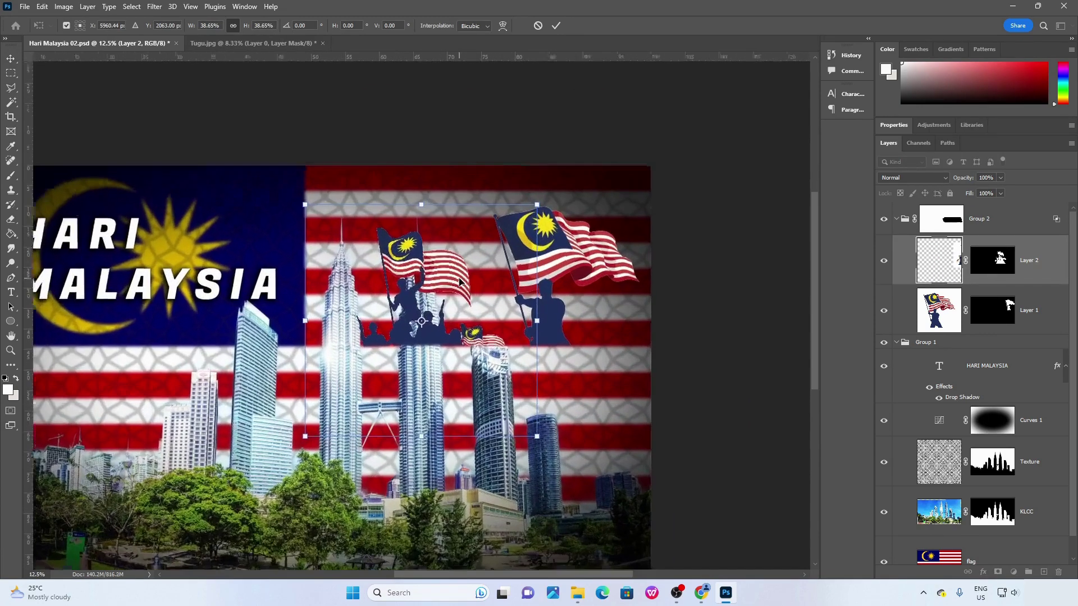
key(ctrl+plus)
drag(520, 247, 429, 263)
mouse_move(356, 274)
mouse_down()
mouse_move(409, 225)
mouse_move(416, 250)
mouse_move(374, 279)
mouse_up()
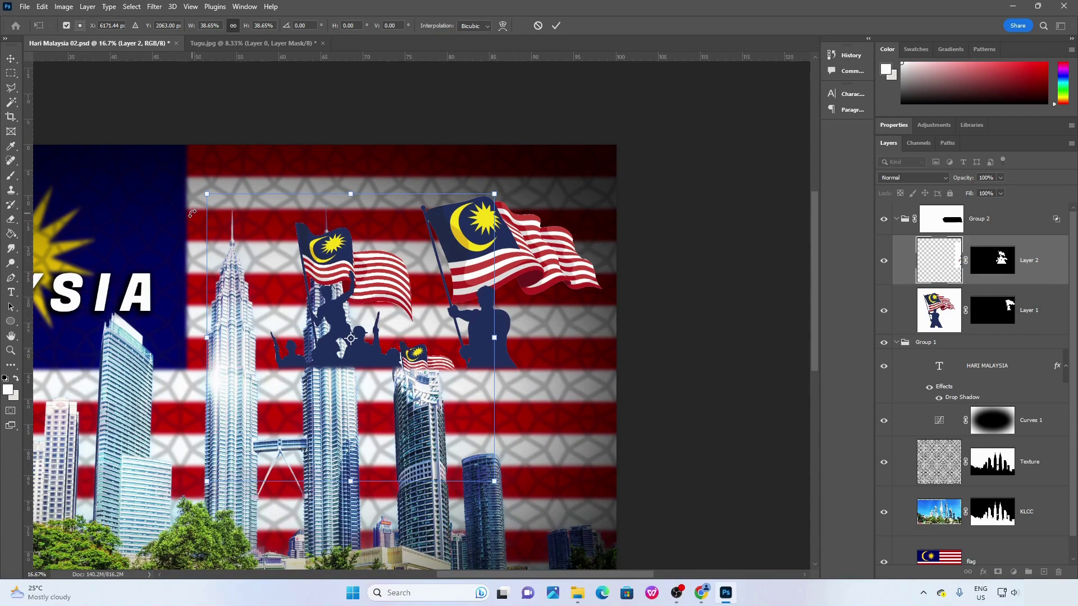
key(Return)
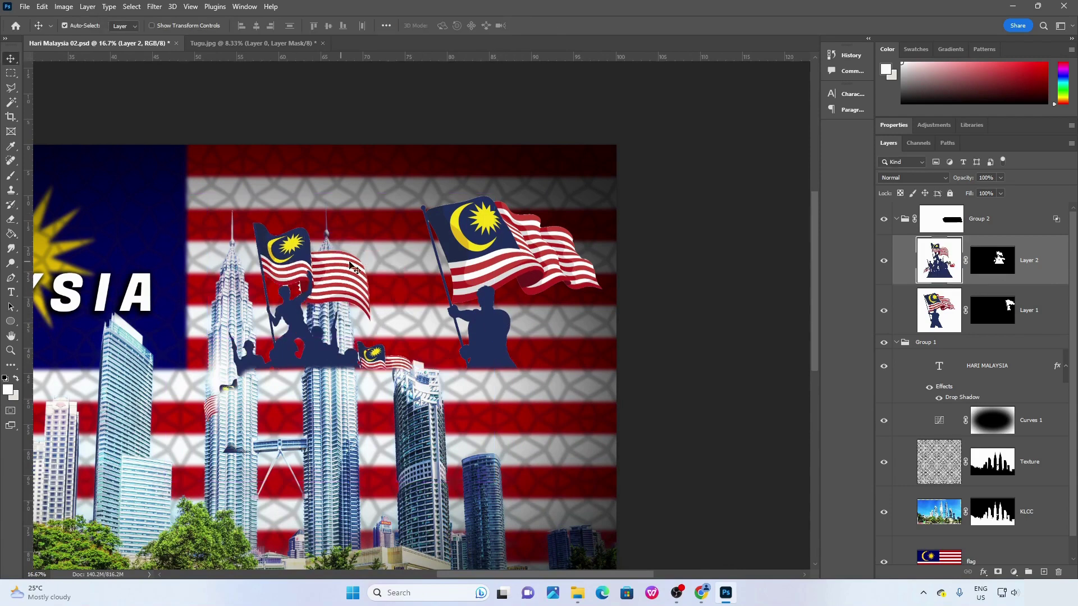
Reposition the monument so it overlaps the flag bearer's pole and left side.
key(ctrl+z)
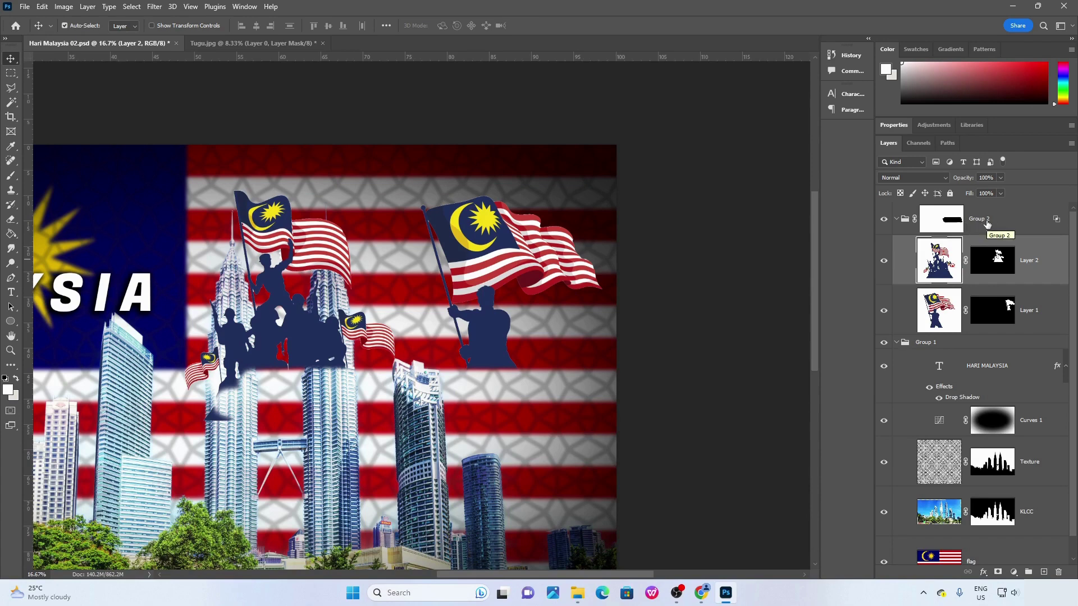
click(986, 224)
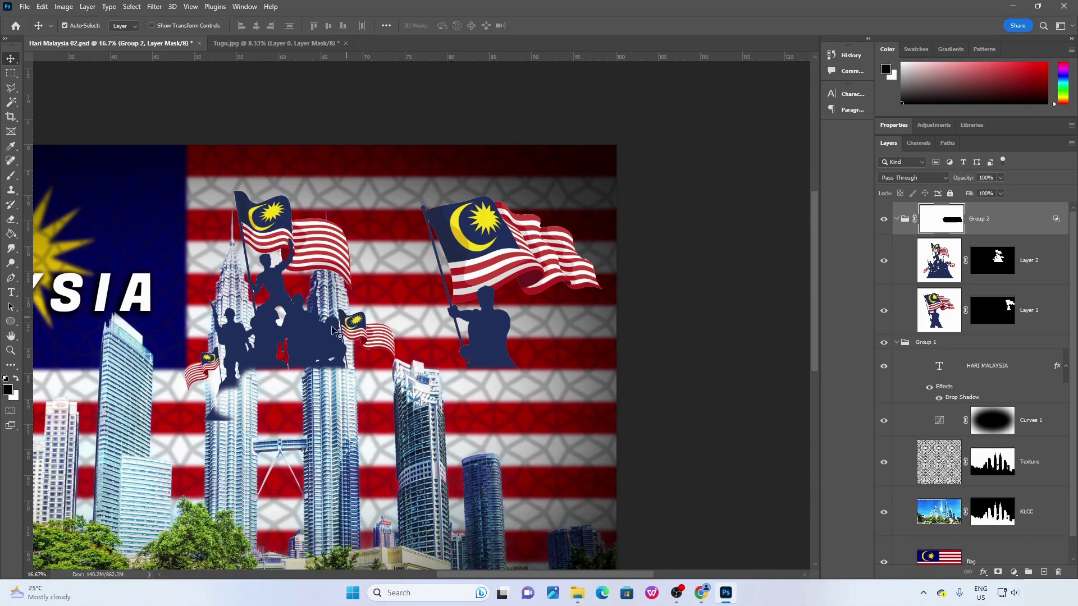
drag(336, 332, 431, 322)
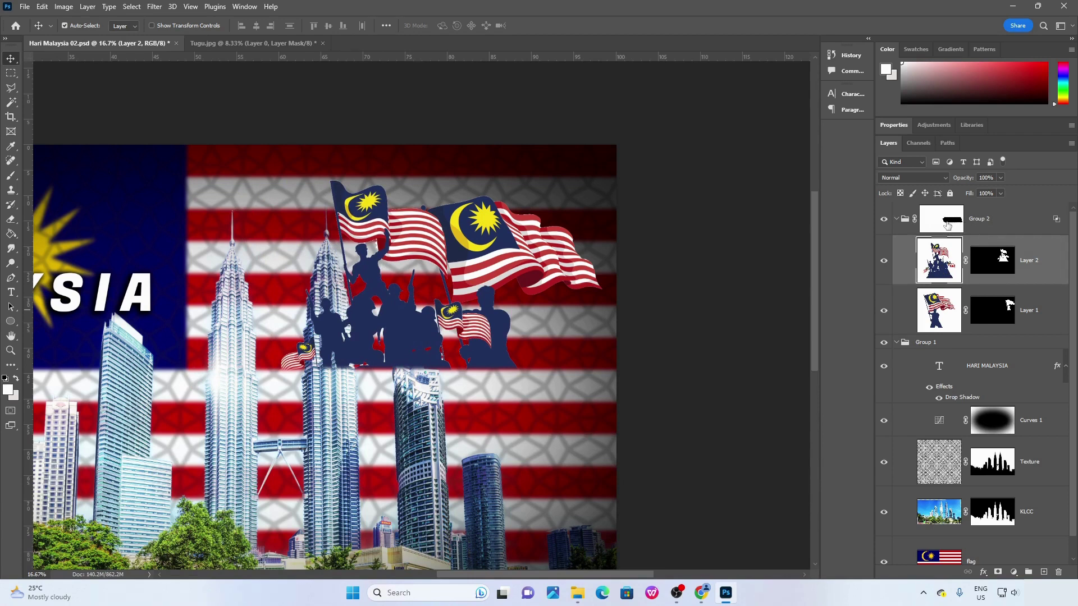
Collapse Group 1 and move the monument layer out of the masked Group 2 to the top of the layer stack.
scroll(1031, 281, down, 1)
scroll(964, 289, up, 1)
click(897, 343)
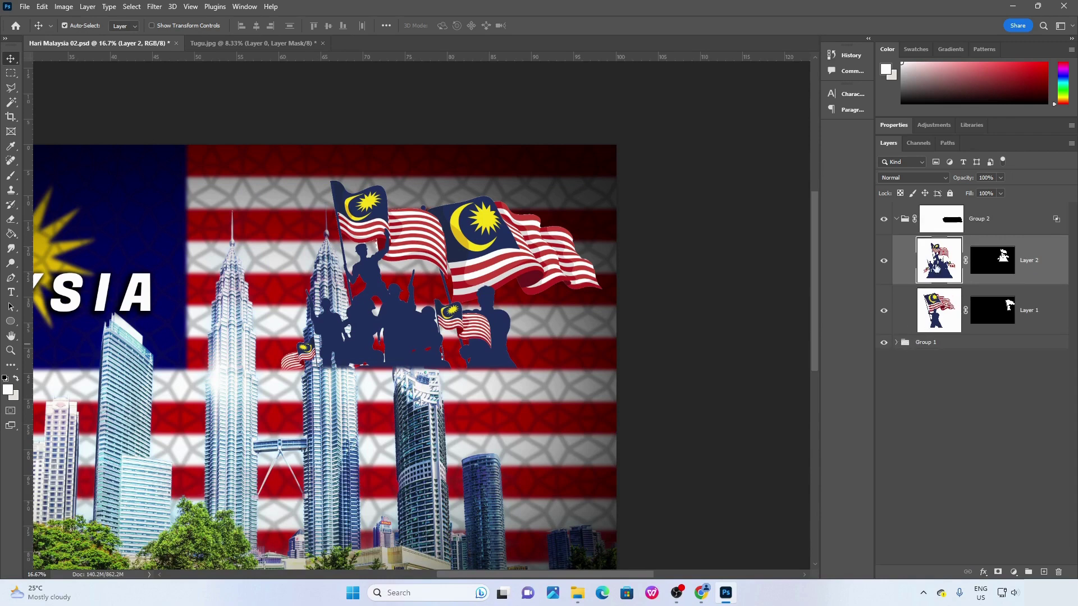
drag(935, 267, 942, 372)
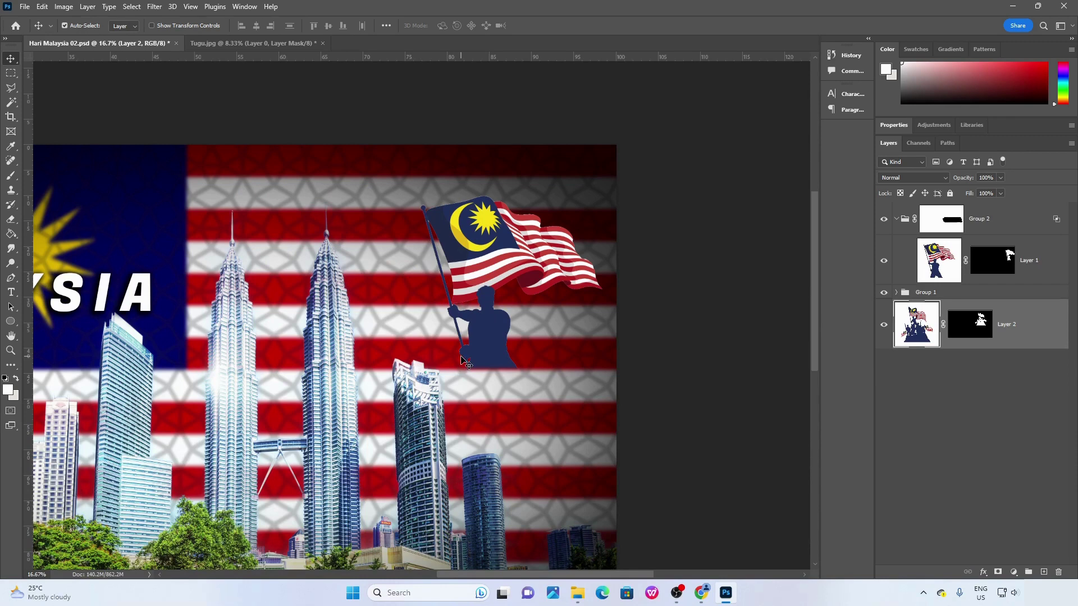
drag(994, 336, 990, 208)
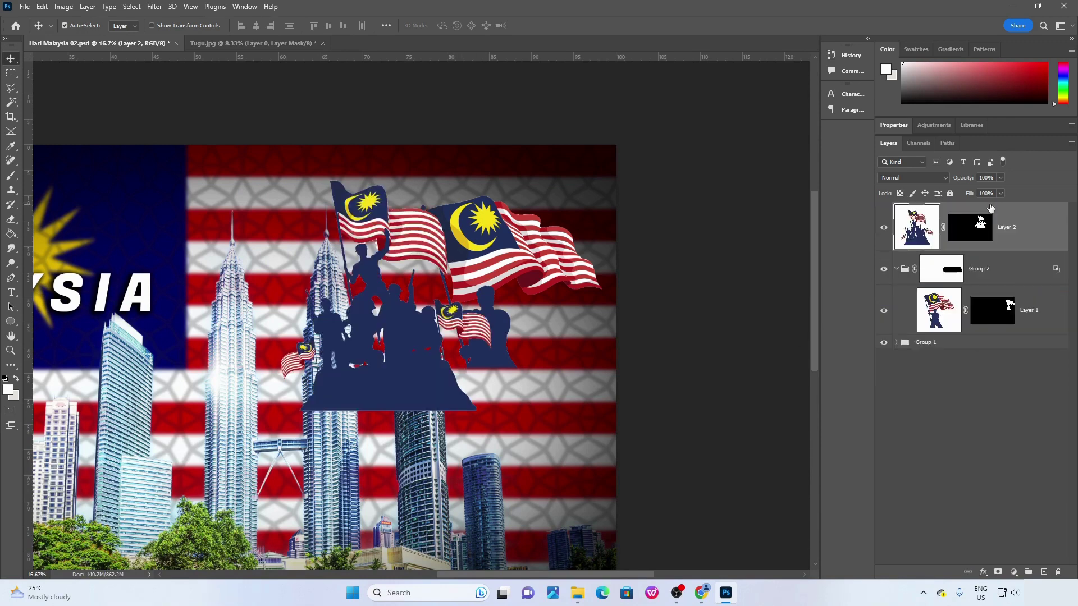
Shift the monument slightly left, away from the flag bearer, and collapse Group 2.
mouse_move(406, 343)
mouse_down()
mouse_move(561, 351)
mouse_move(457, 359)
mouse_move(438, 395)
mouse_move(452, 362)
mouse_move(385, 335)
mouse_move(398, 346)
mouse_up()
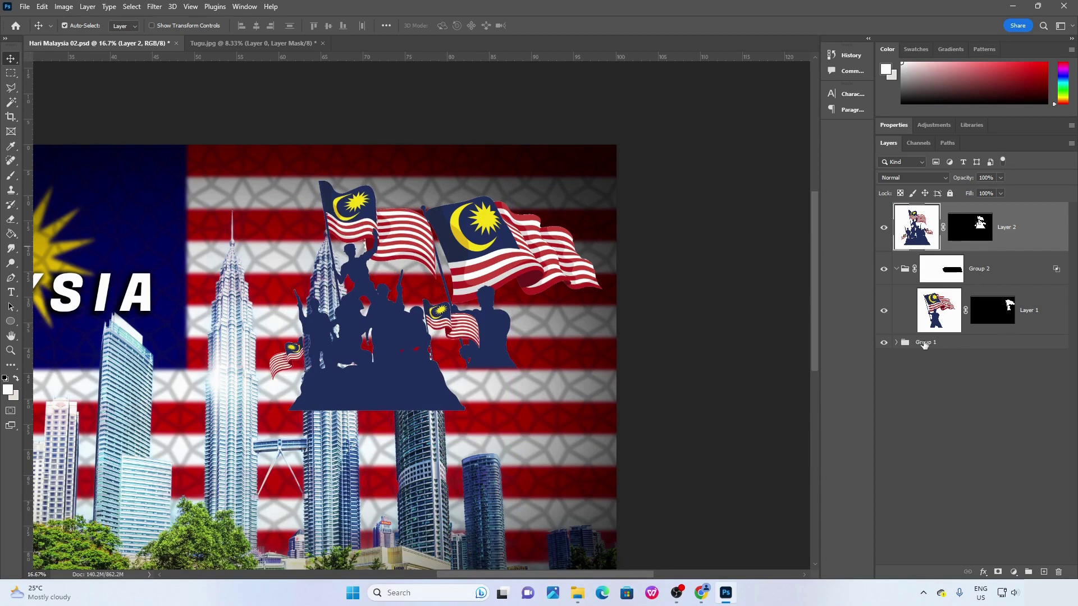
click(895, 272)
click(897, 270)
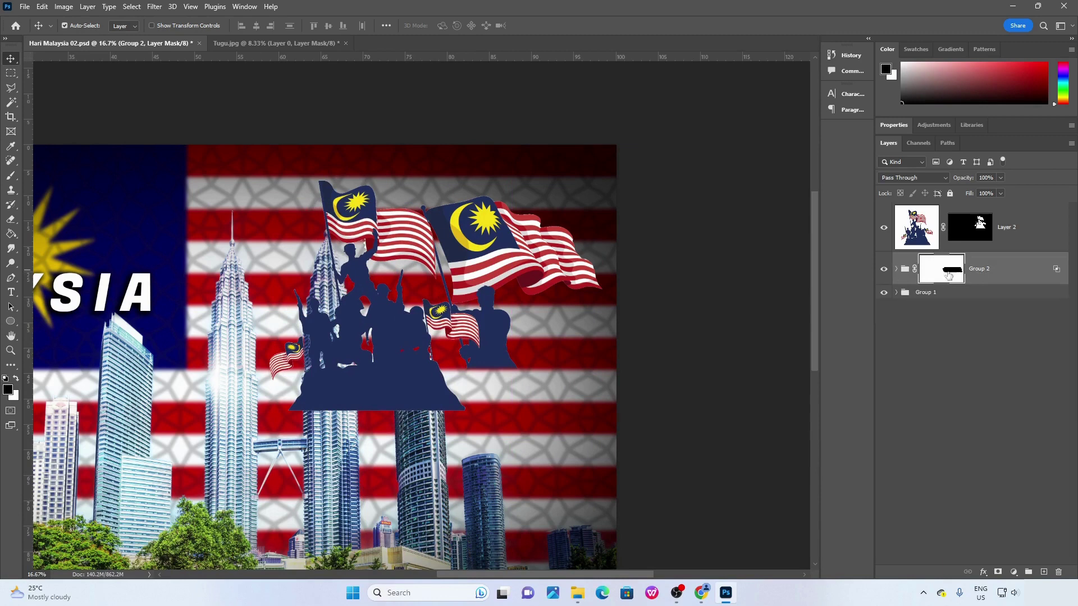
Scale the monument layer proportionally to 72.06% and position it beside the flag bearer, above the round tower.
click(973, 231)
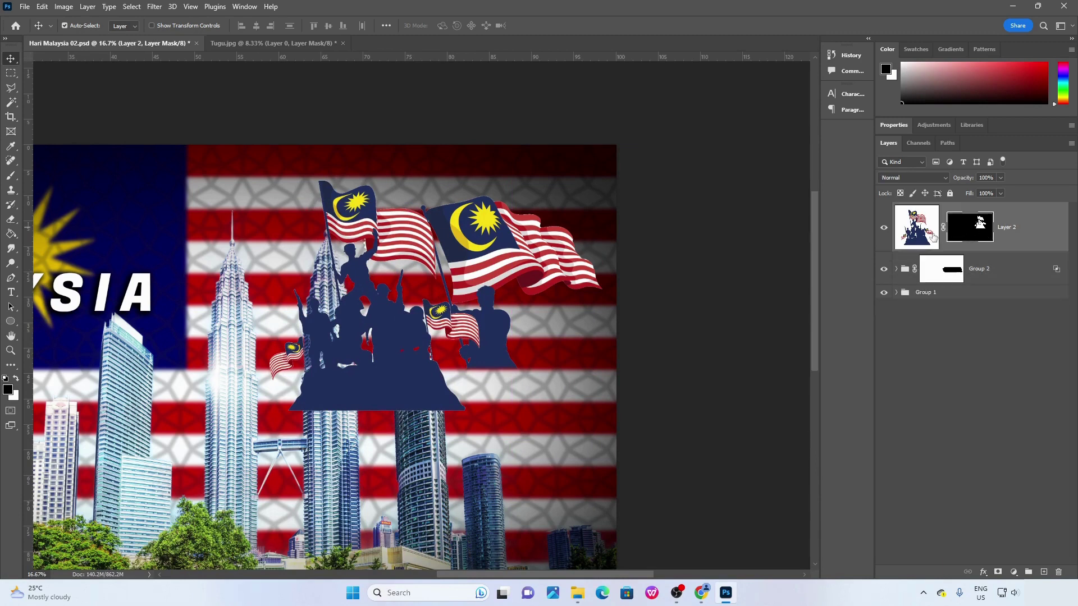
drag(367, 379, 391, 399)
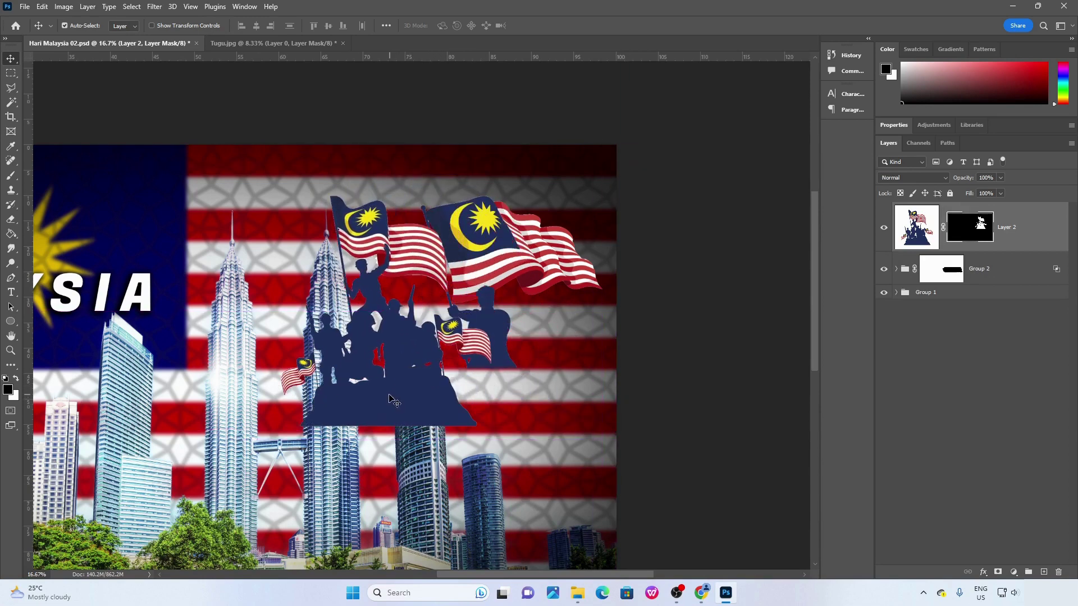
key(ctrl+t)
drag(530, 167, 441, 245)
key(Return)
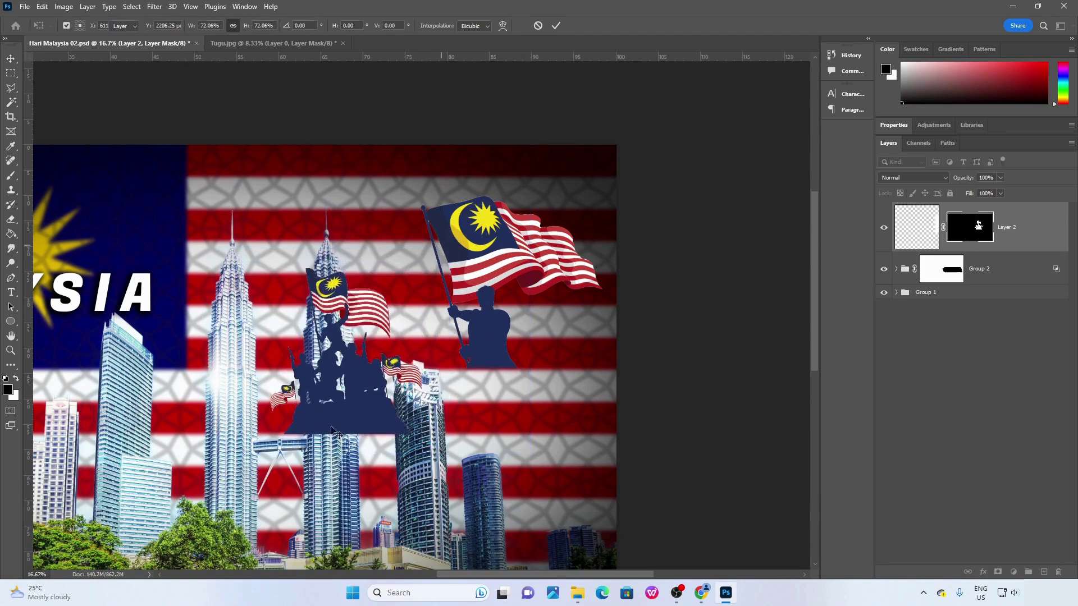
drag(331, 436, 440, 379)
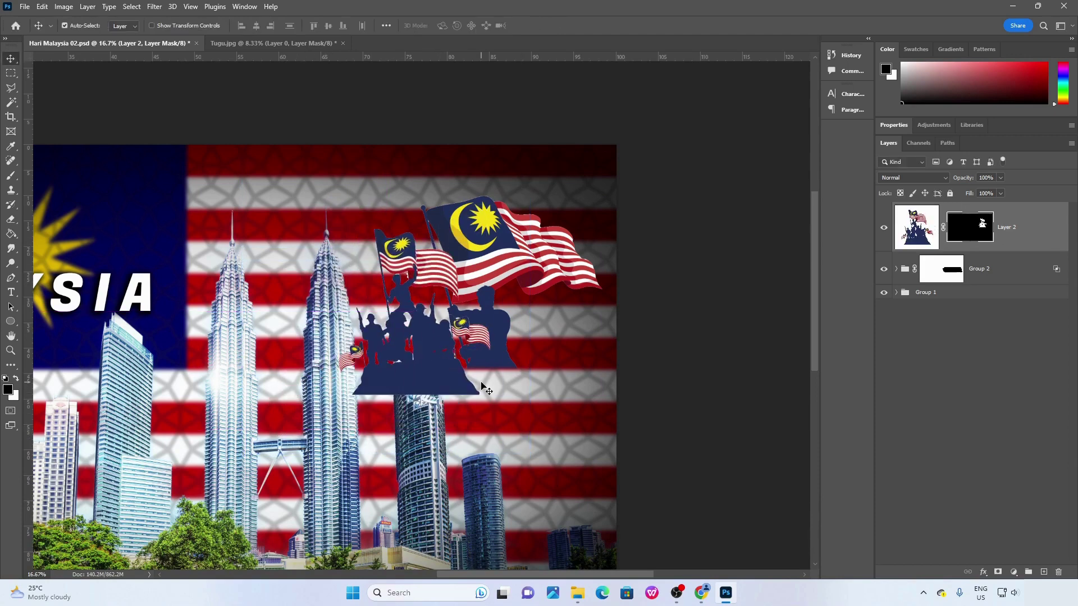
Expand Group 2 and move the monument layer into it, above the flag bearer's layer.
scroll(435, 479, up, 5)
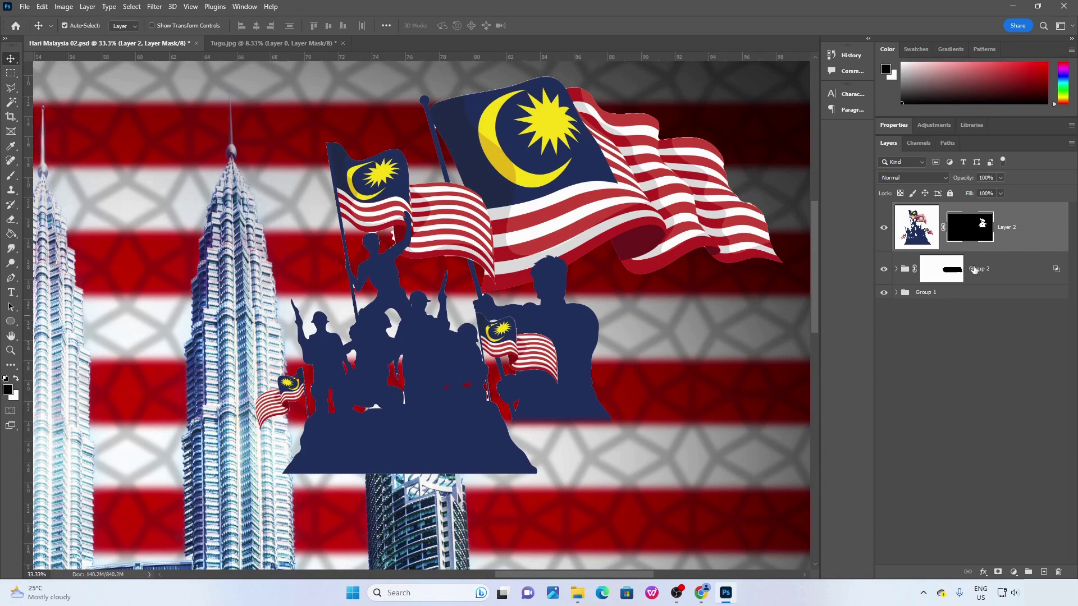
click(929, 272)
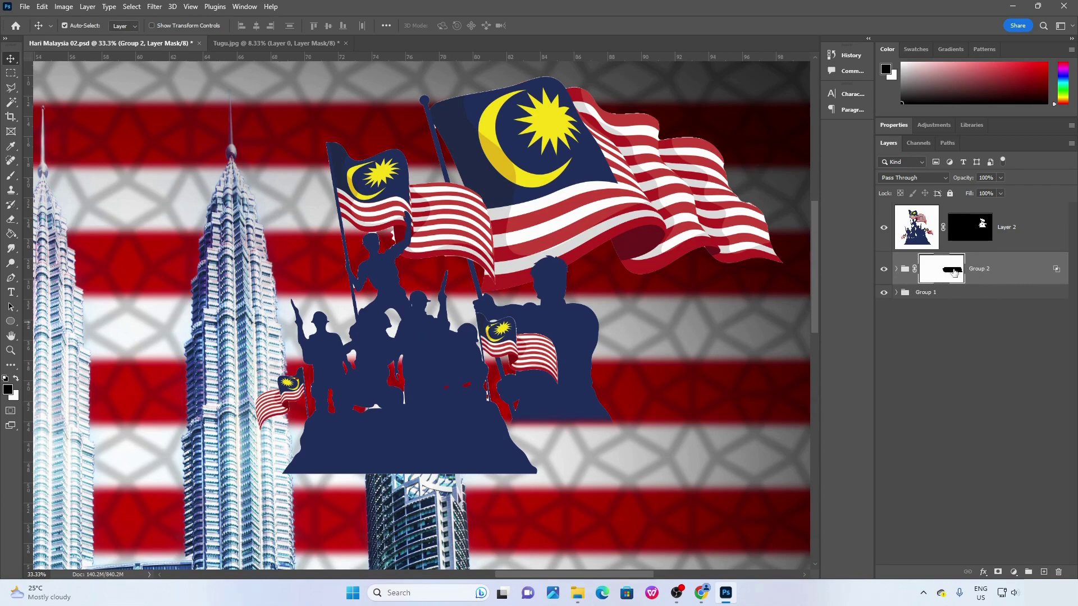
click(896, 269)
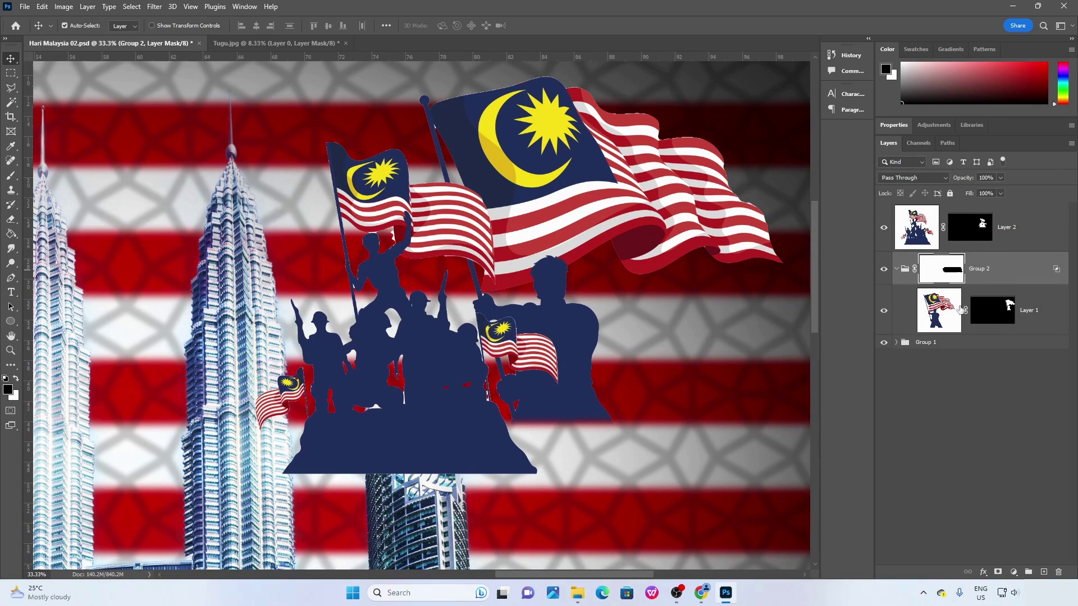
click(1018, 226)
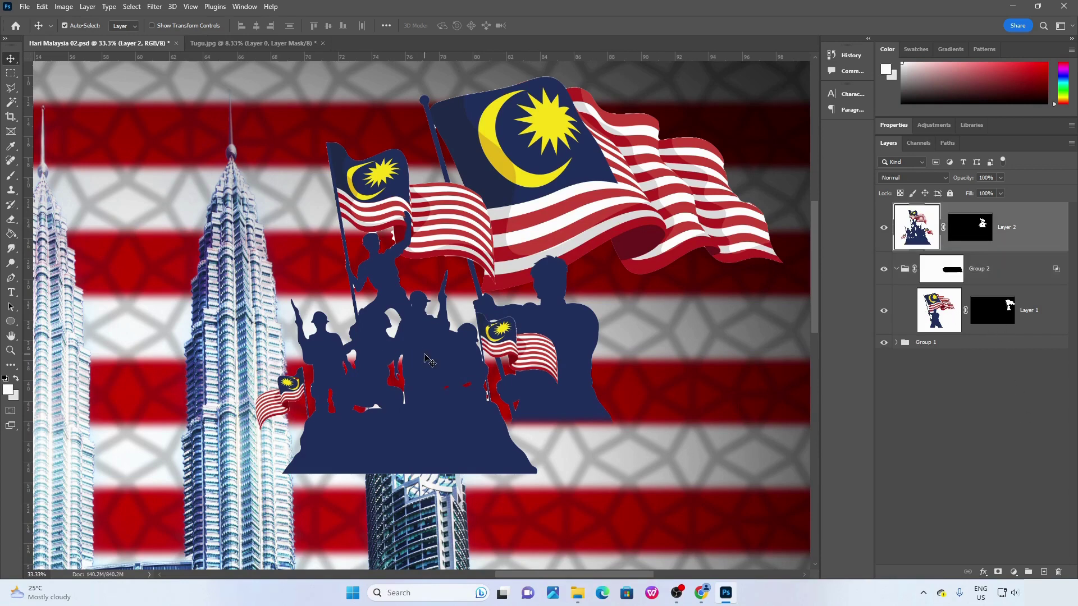
drag(1017, 228, 995, 279)
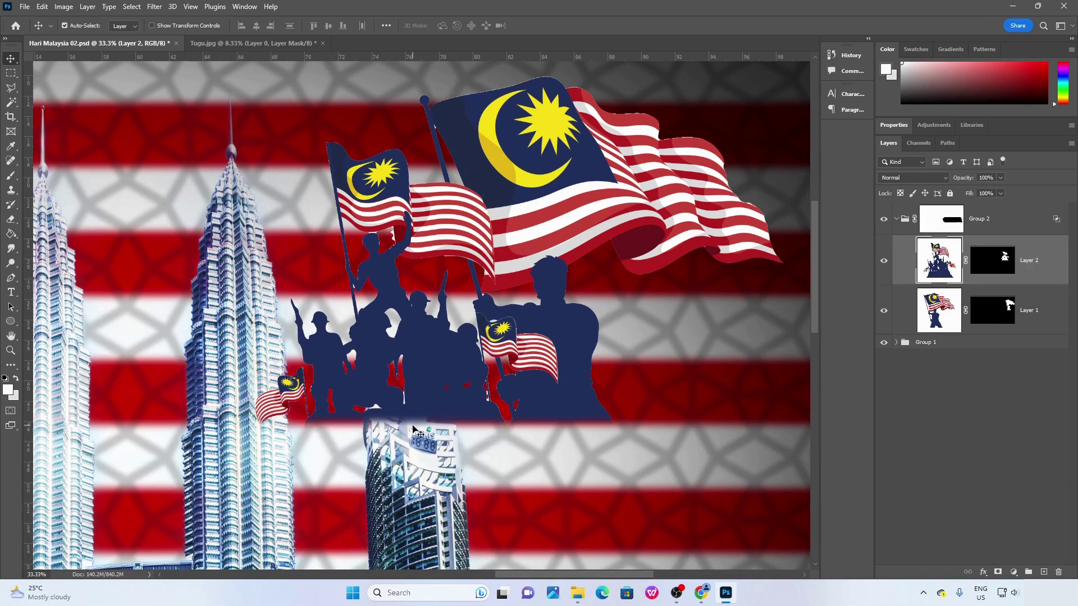
Move the monument to the right of the flag bearer and lower it so its flag sits beneath the large flag.
drag(381, 328, 624, 336)
drag(731, 422, 741, 425)
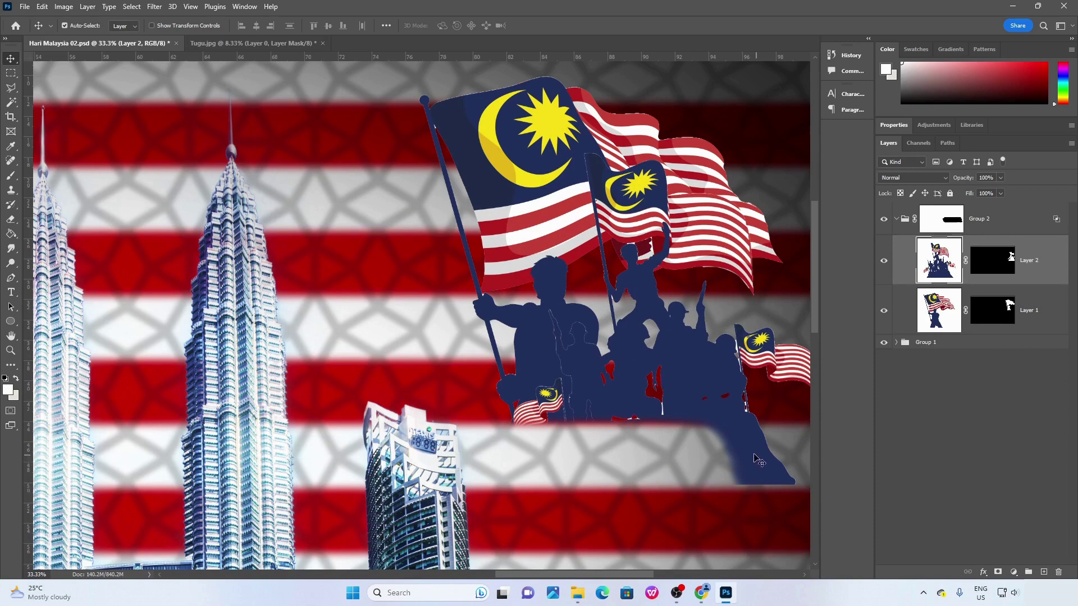
drag(758, 466, 764, 532)
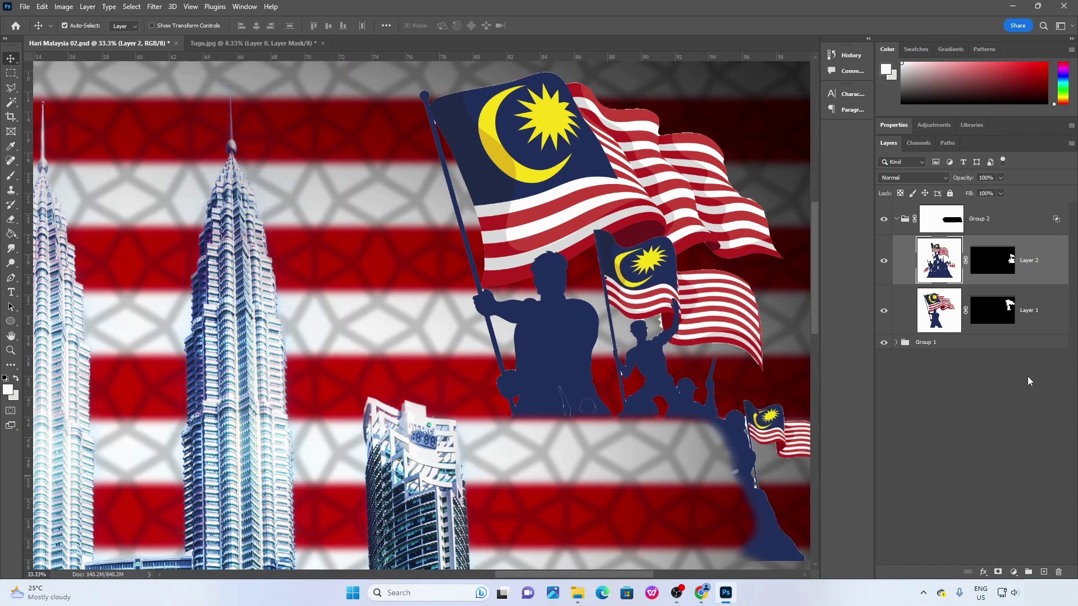
Place the monument layer below the flag bearer's layer inside Group 2.
drag(1030, 274, 1027, 326)
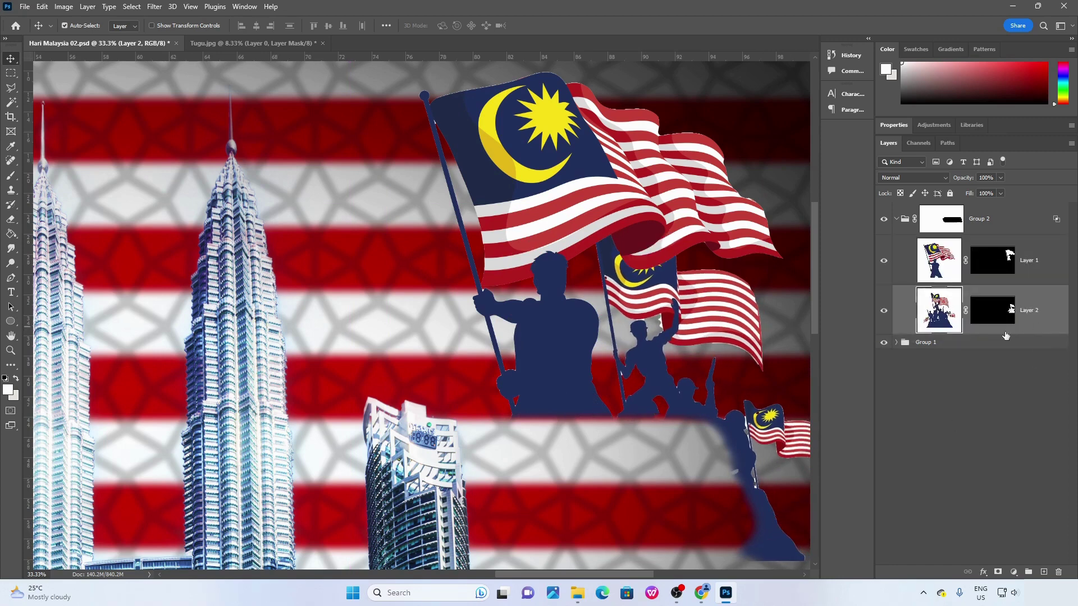
drag(669, 353, 631, 371)
drag(631, 315, 463, 279)
drag(566, 281, 585, 281)
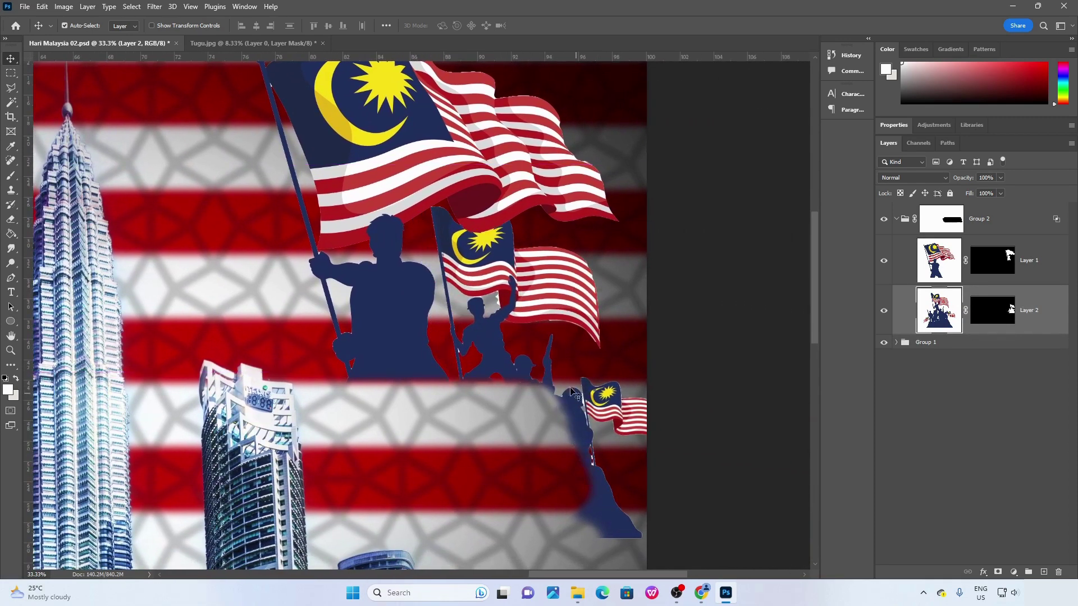
Paint black on Group 2's mask with a soft brush to hide the monument's base and the small flag near the canvas edge.
click(947, 225)
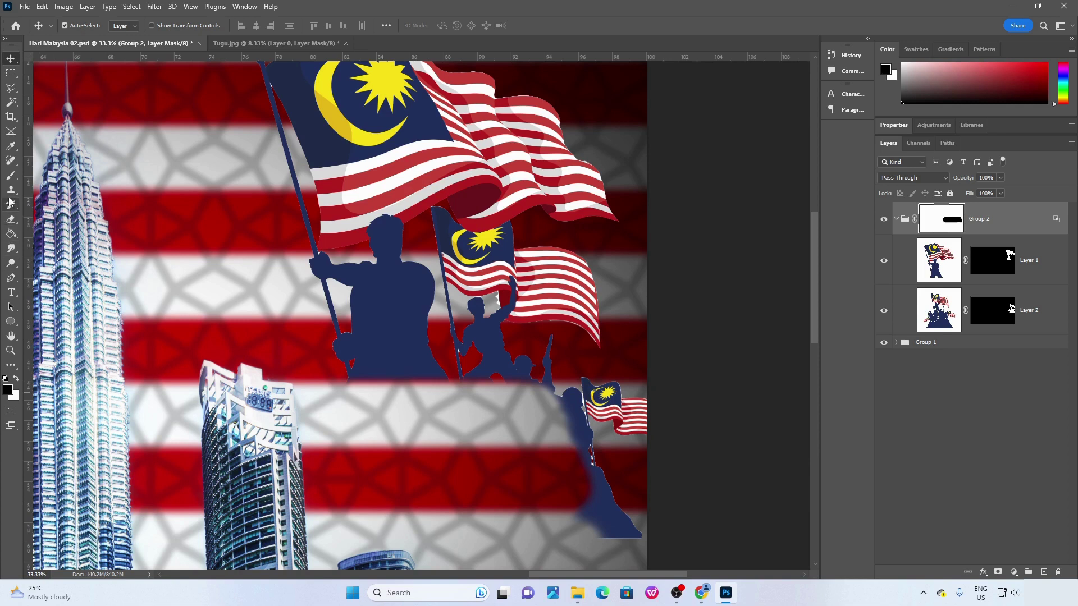
click(11, 176)
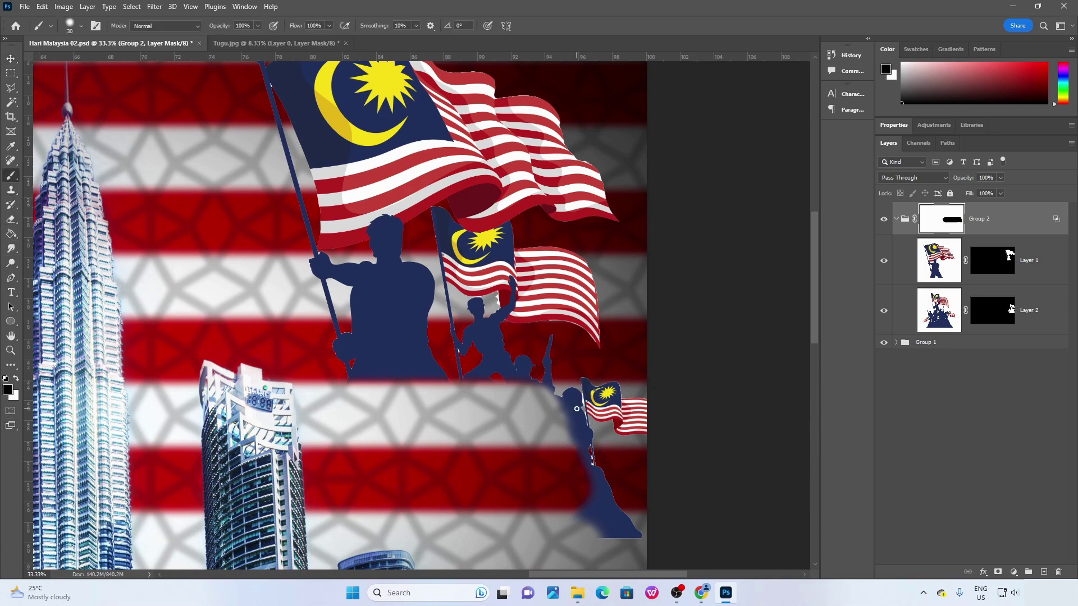
drag(456, 389, 522, 392)
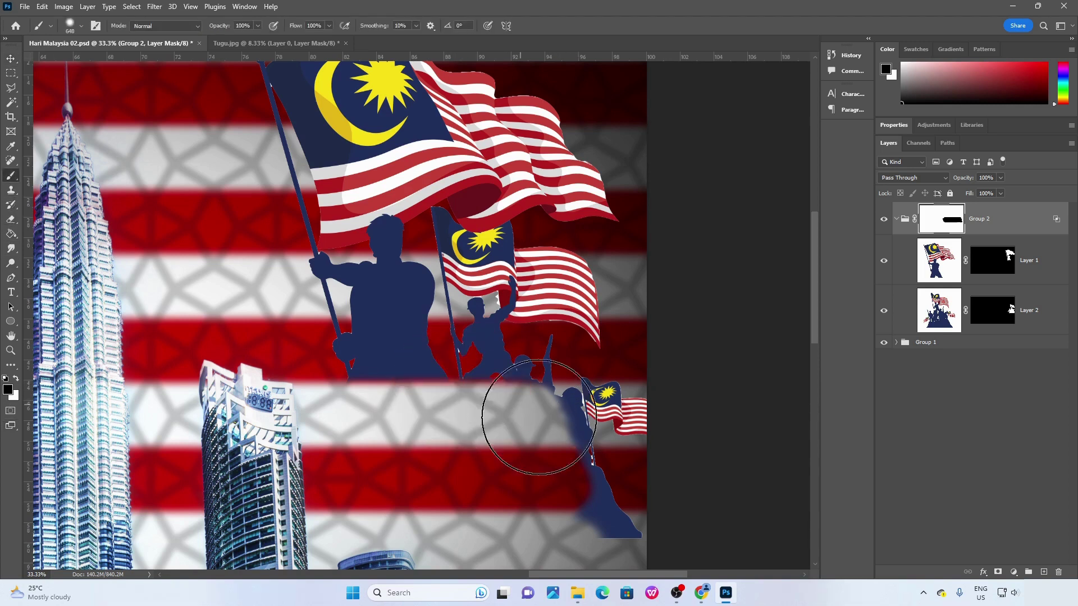
mouse_move(554, 453)
mouse_down()
mouse_move(625, 464)
mouse_move(606, 510)
mouse_up()
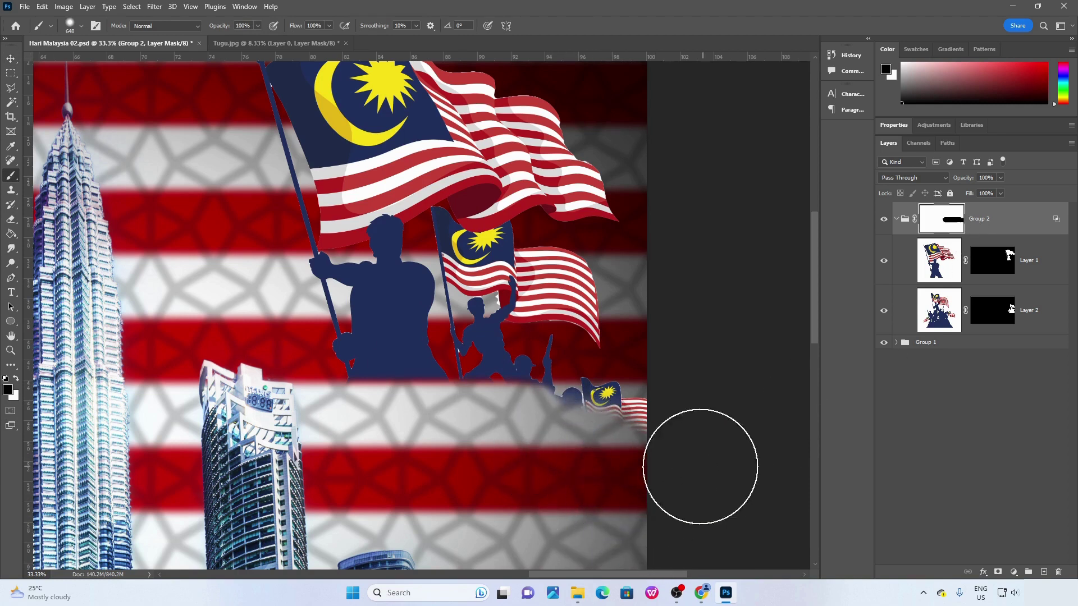
mouse_move(644, 467)
mouse_down()
mouse_move(635, 474)
mouse_move(629, 451)
mouse_up()
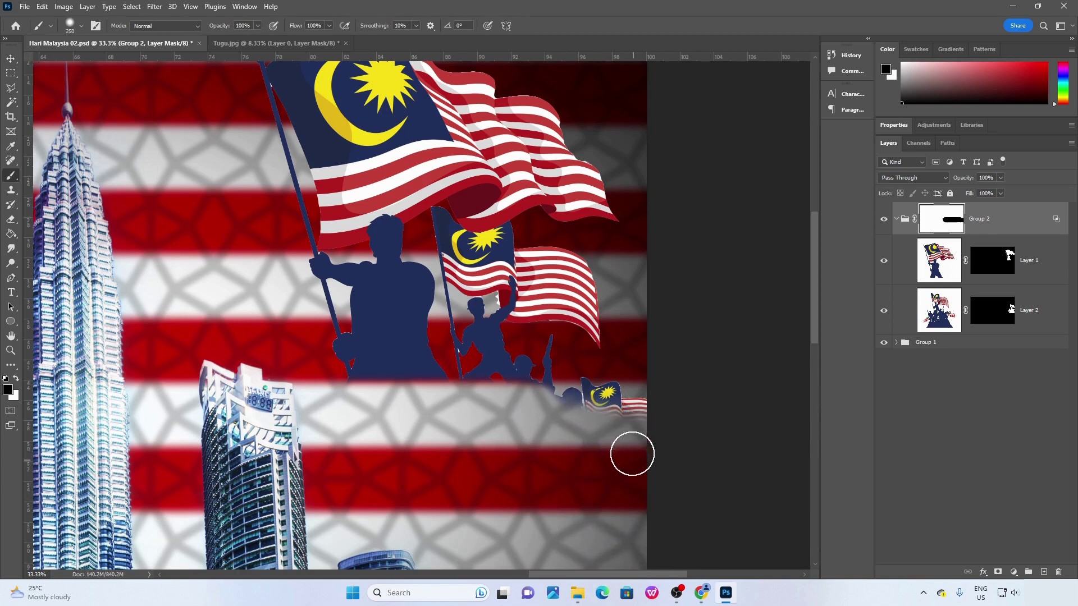
key(bracketleft)
key(bracketleft)
key(bracketleft)
mouse_move(588, 423)
mouse_down()
mouse_move(607, 409)
mouse_move(547, 412)
mouse_move(537, 402)
mouse_move(621, 402)
mouse_move(553, 404)
mouse_move(580, 404)
mouse_move(596, 384)
mouse_move(627, 397)
mouse_move(636, 430)
mouse_move(600, 402)
mouse_up()
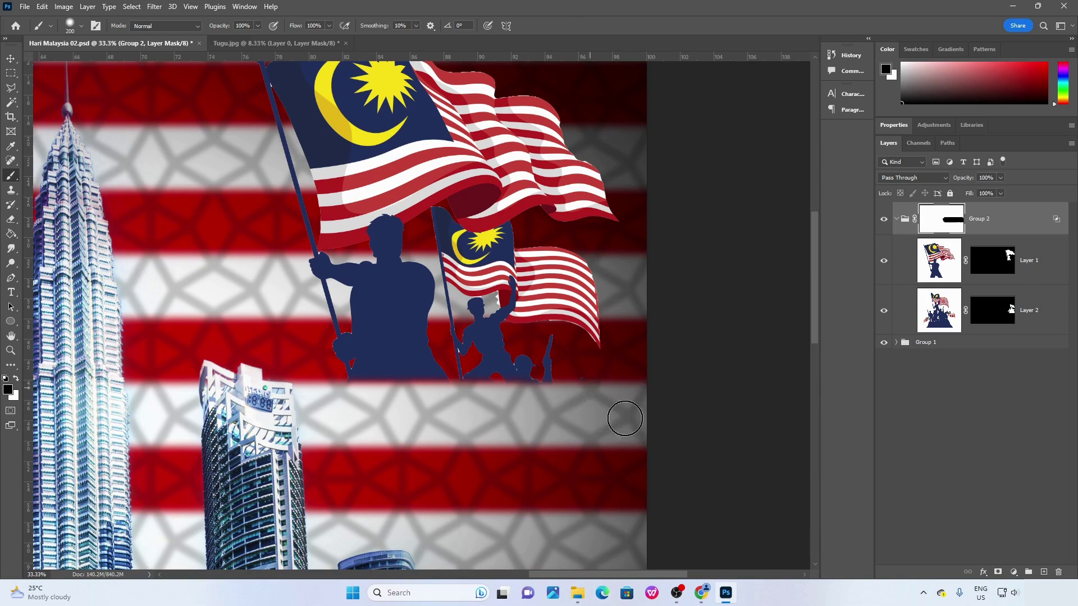
scroll(319, 447, left, 4)
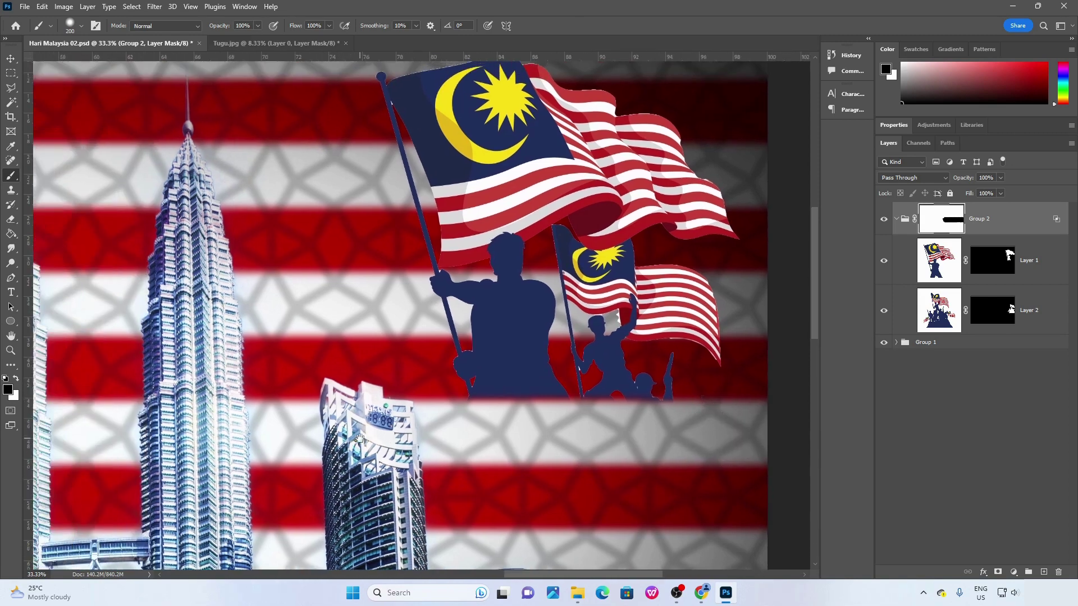
key(ctrl+minus)
key(ctrl+minus)
scroll(352, 372, left, 3)
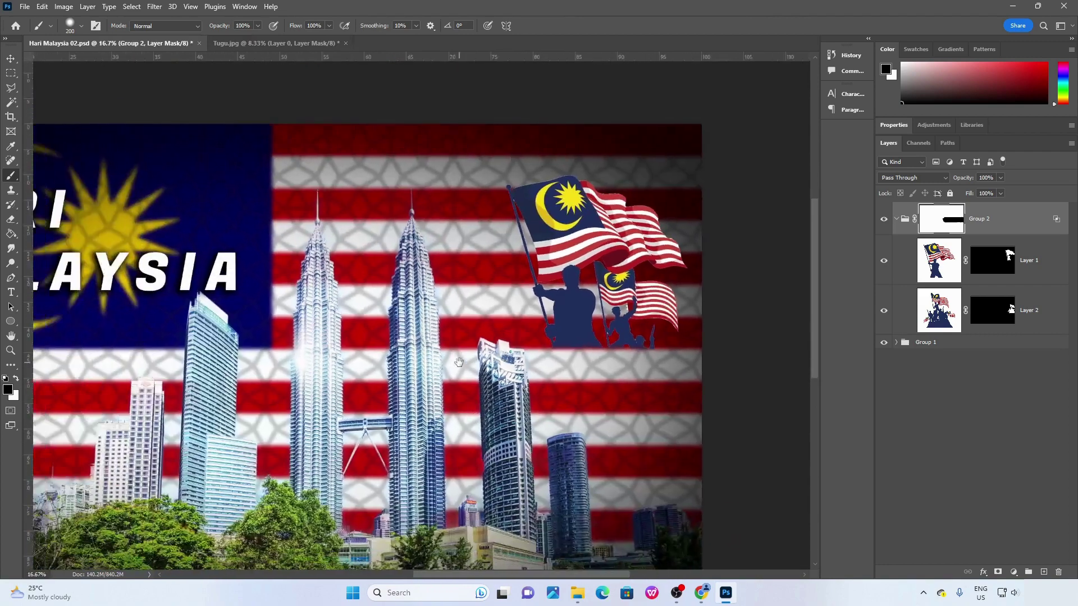
key(ctrl+minus)
mouse_move(457, 365)
mouse_down()
mouse_move(542, 340)
mouse_move(541, 319)
mouse_up()
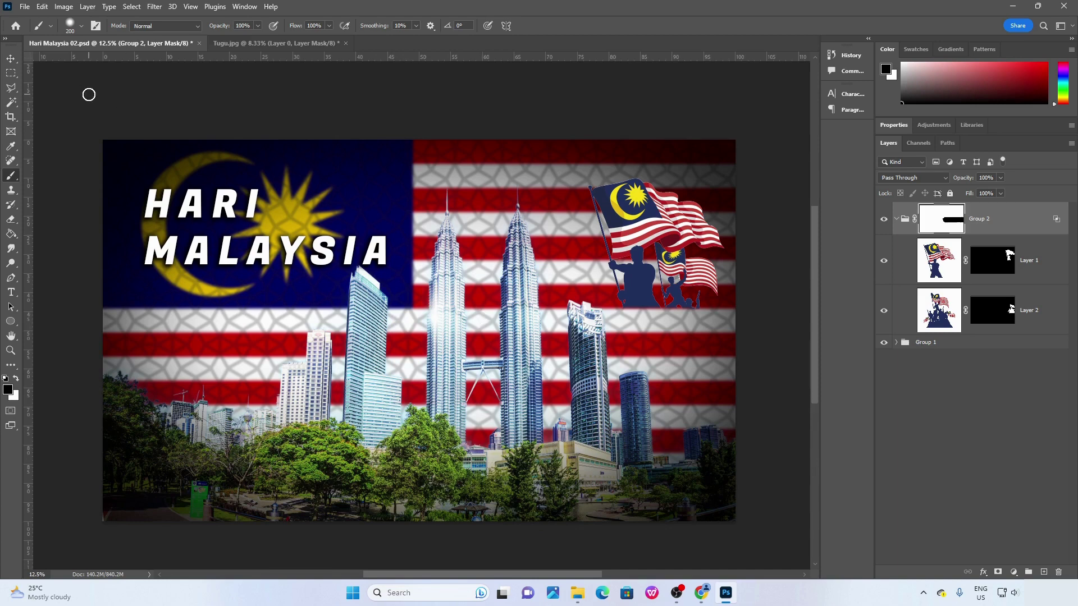
Open Tiger.jpg, Tiger 02.jpg and twin tower 02.jpg together from the Video 10 - Masking folder.
click(26, 8)
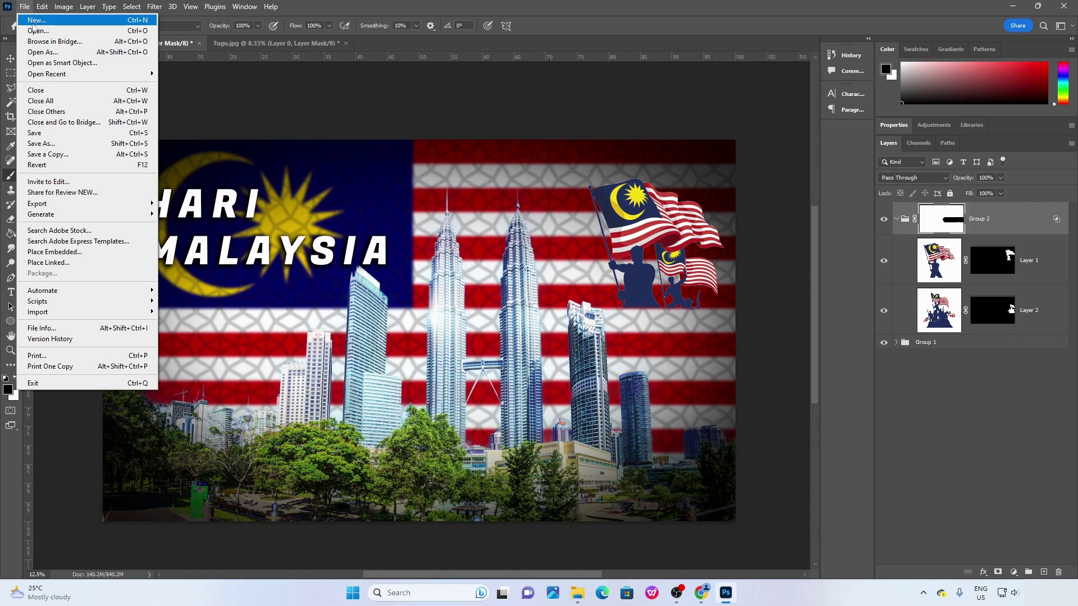
click(37, 31)
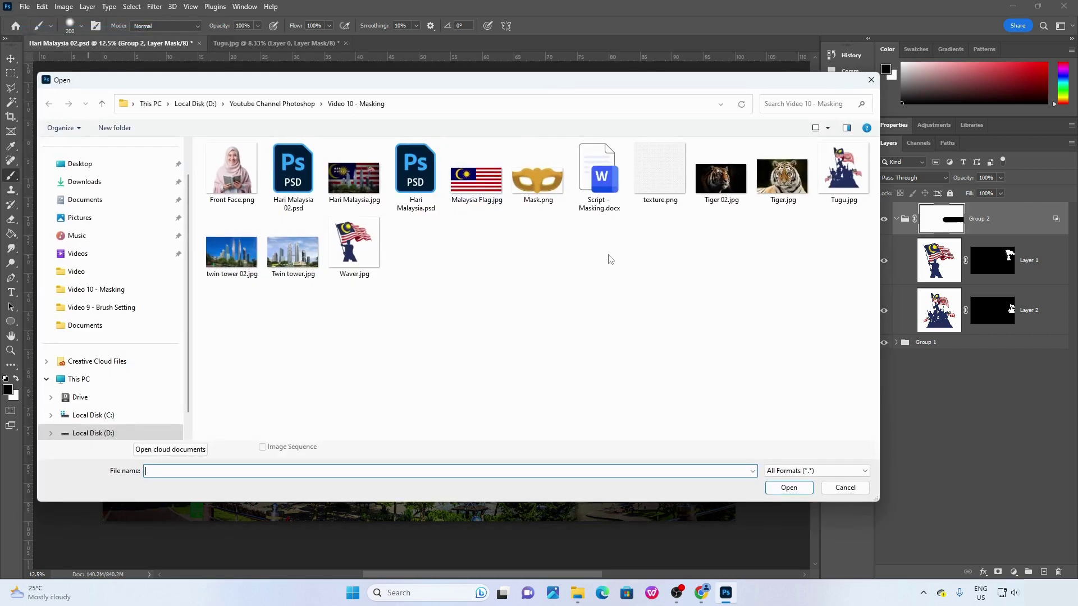
click(780, 185)
ctrl+click(733, 192)
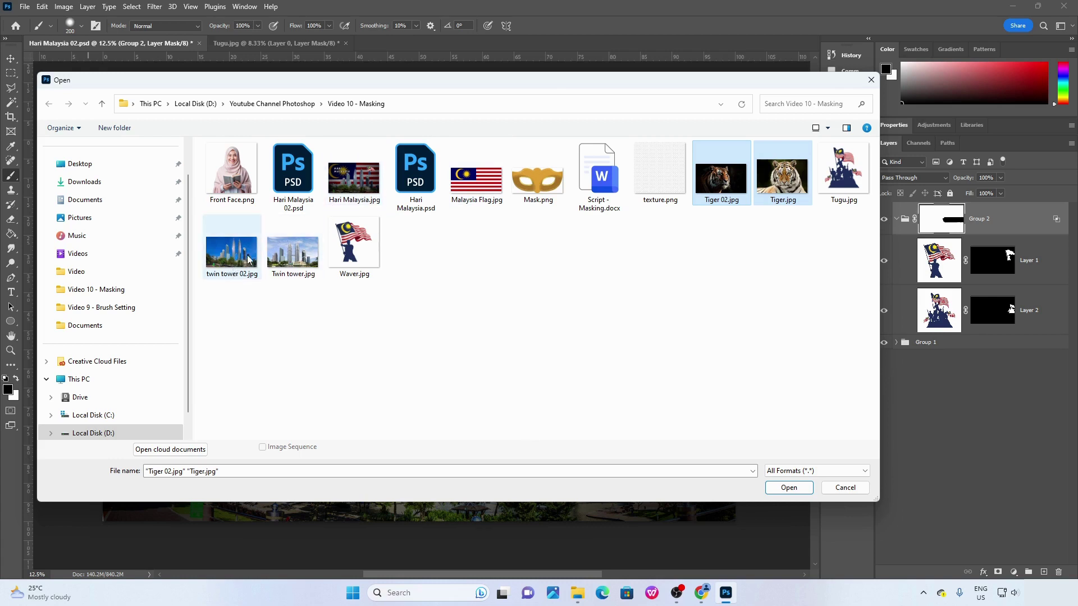
ctrl+click(300, 261)
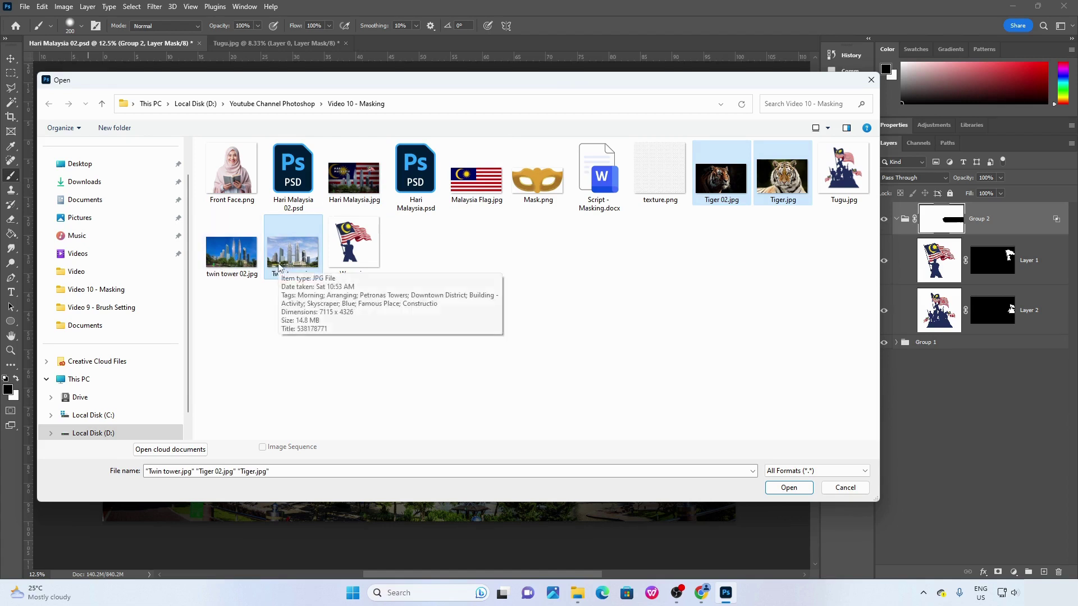
ctrl+click(292, 262)
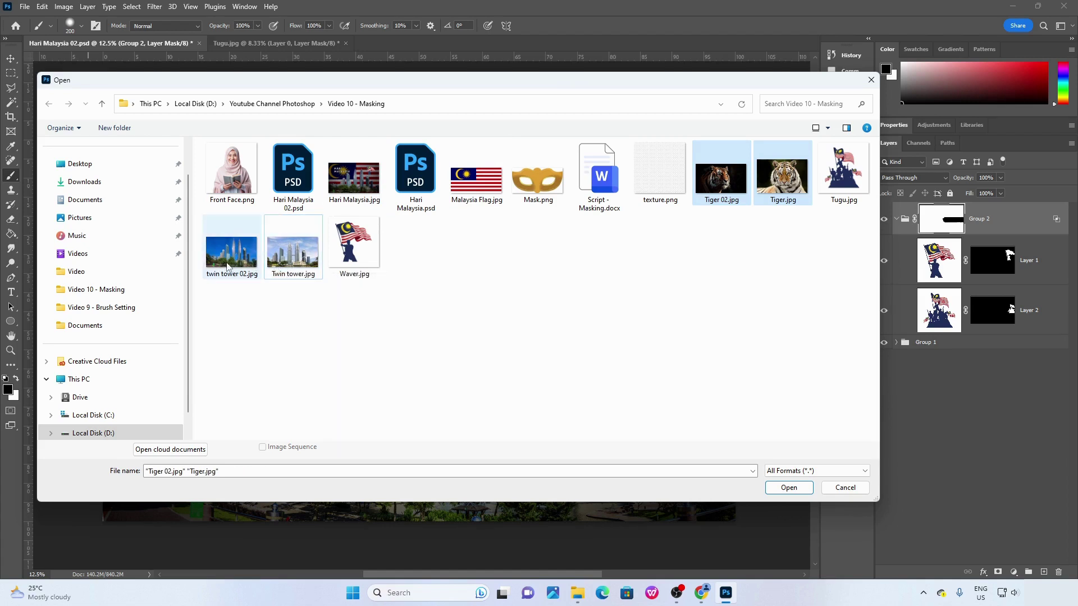
ctrl+click(227, 266)
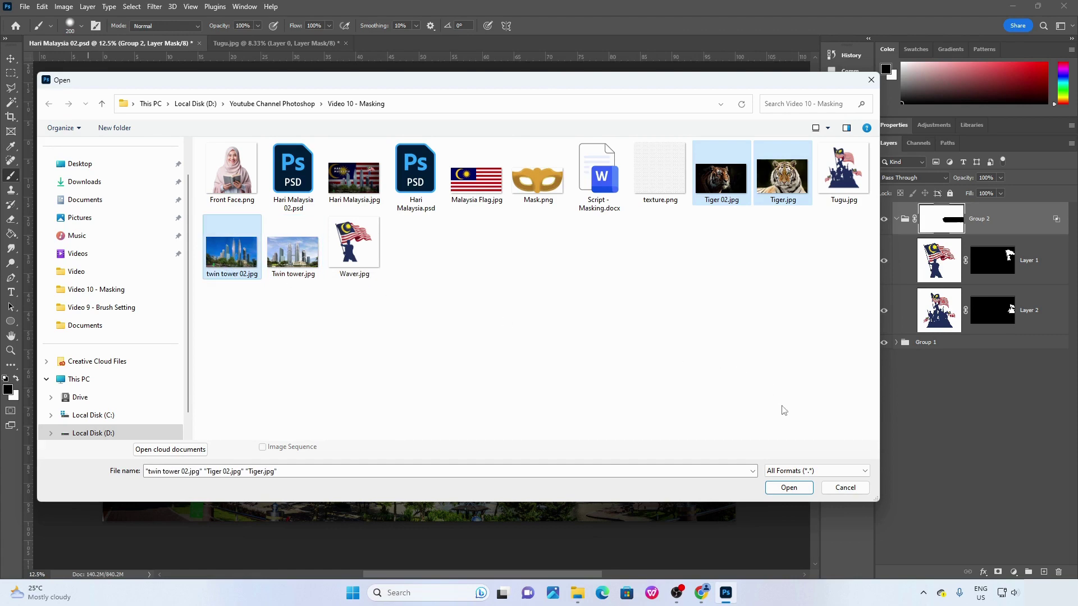
click(789, 487)
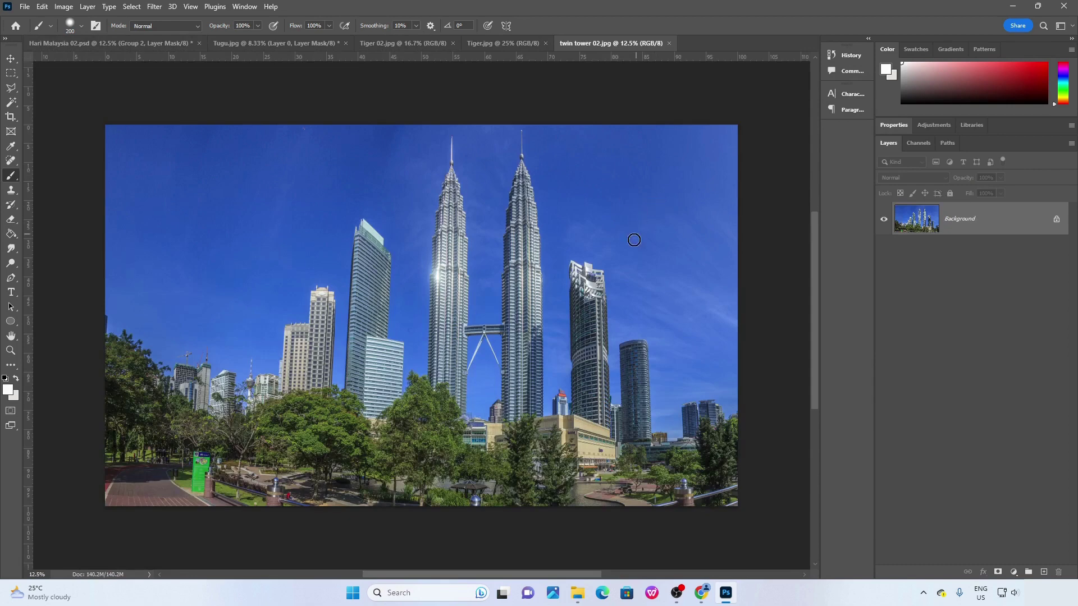
Look through the opened tiger images, activate the Move tool, and unlock the background layer of twin tower 02.jpg.
click(498, 48)
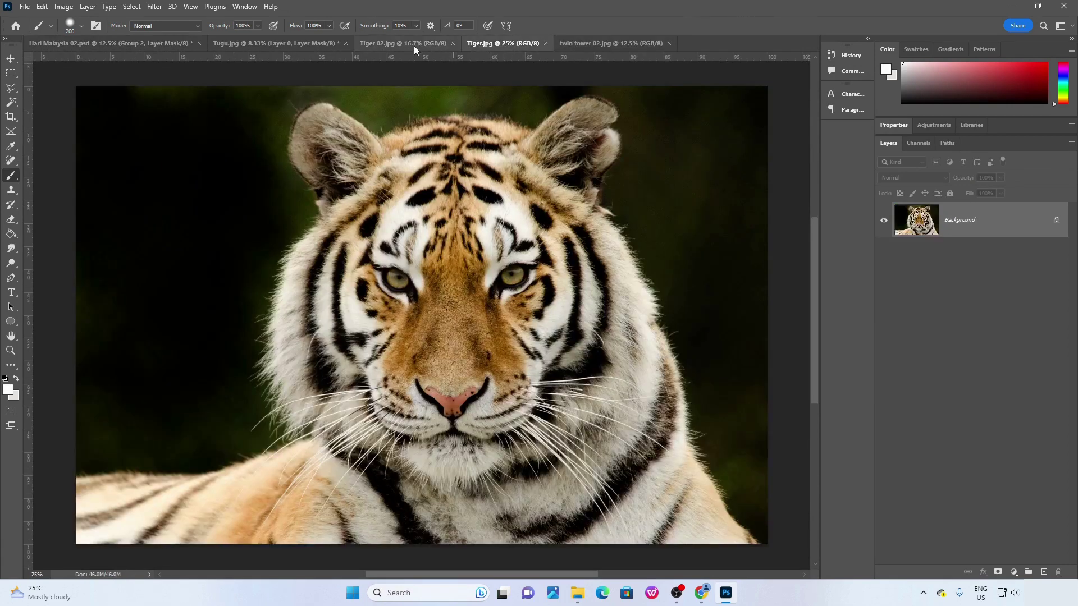
click(413, 46)
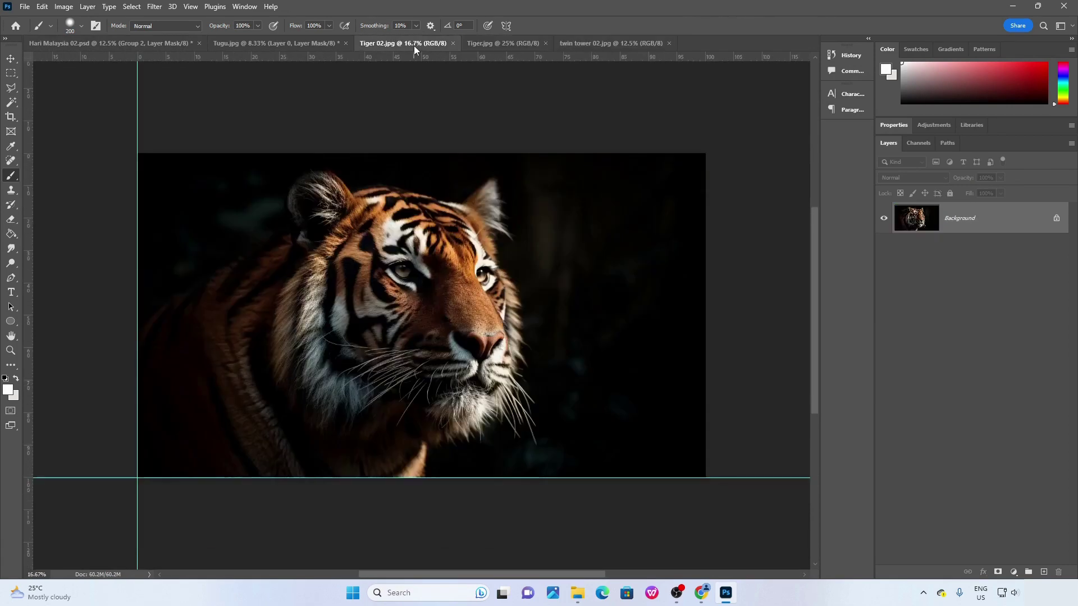
click(11, 58)
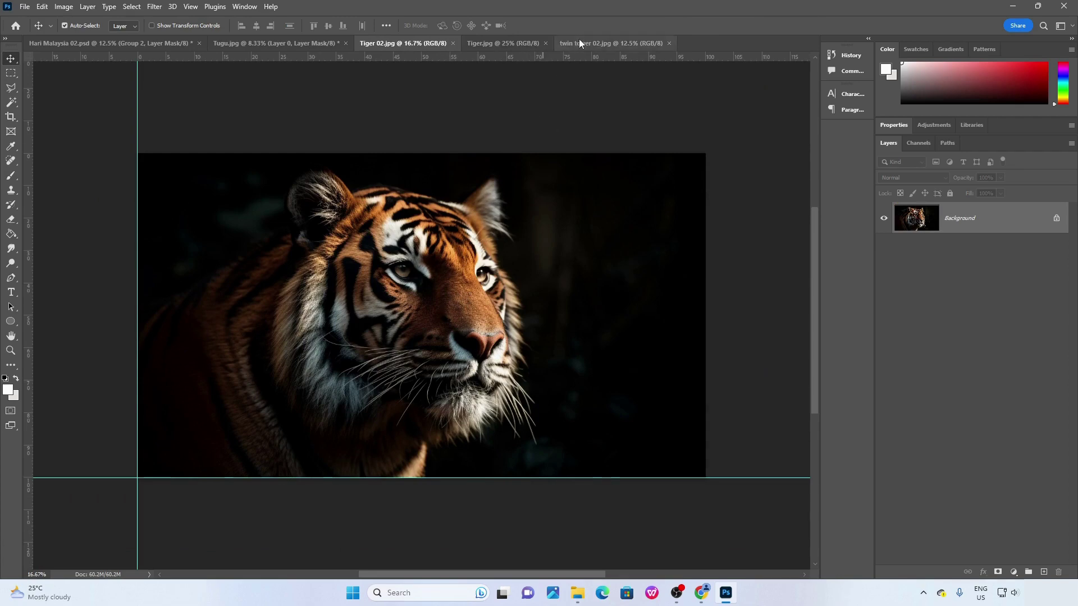
click(493, 43)
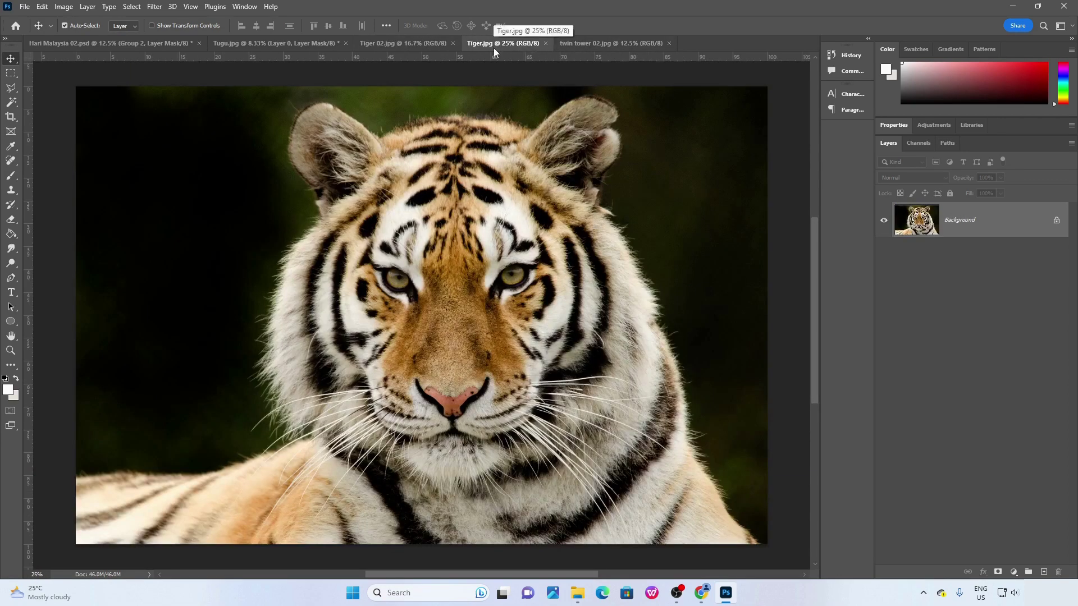
click(593, 44)
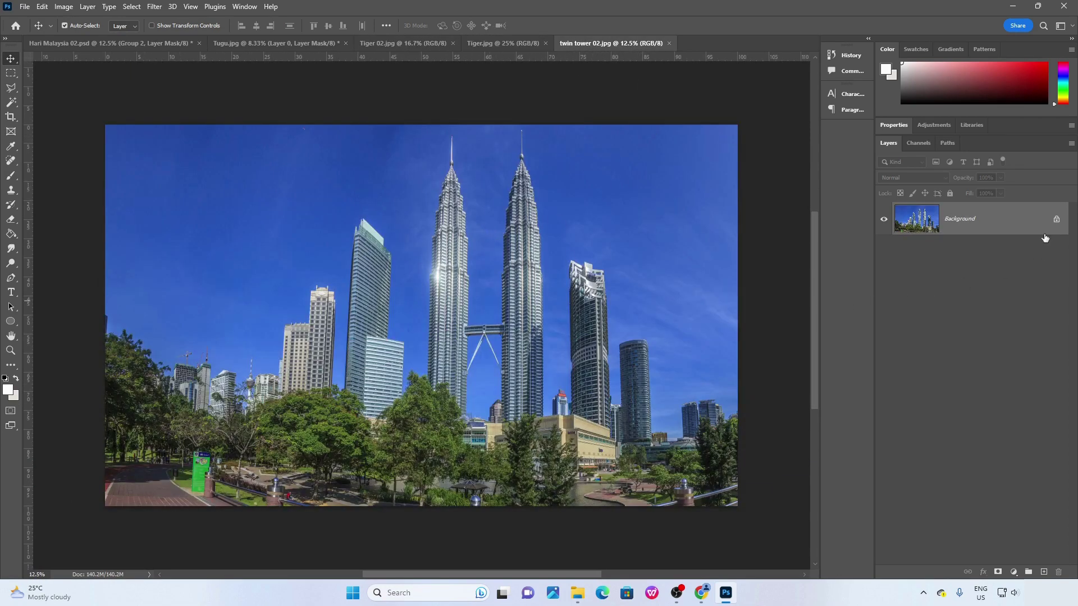
click(1057, 221)
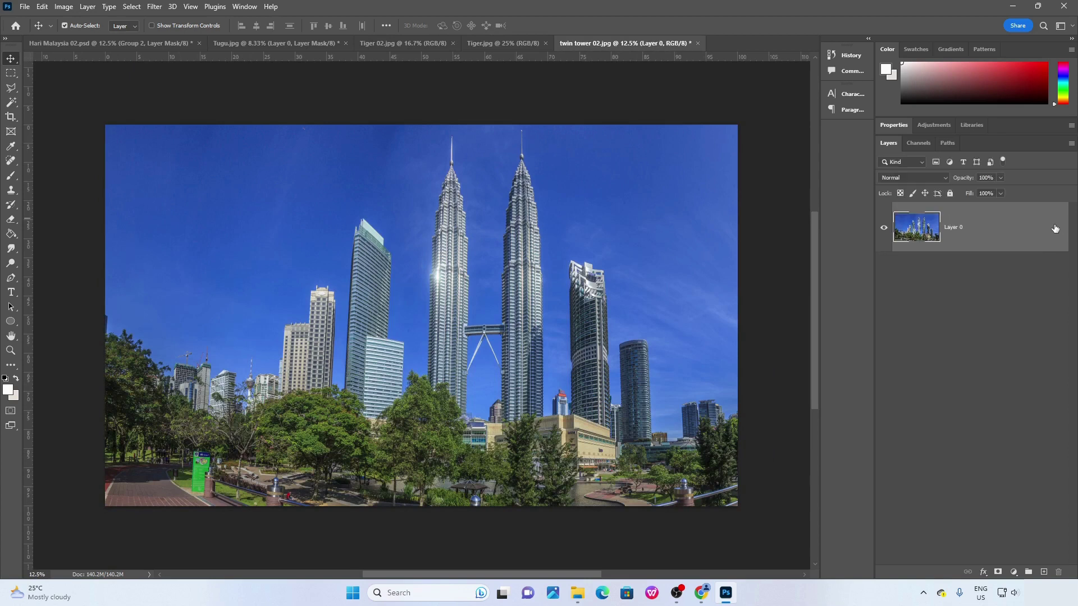
Add a layer mask to the twin tower layer, and copy the entire unlocked Tiger 02.jpg image for use in twin tower 02.jpg.
click(997, 572)
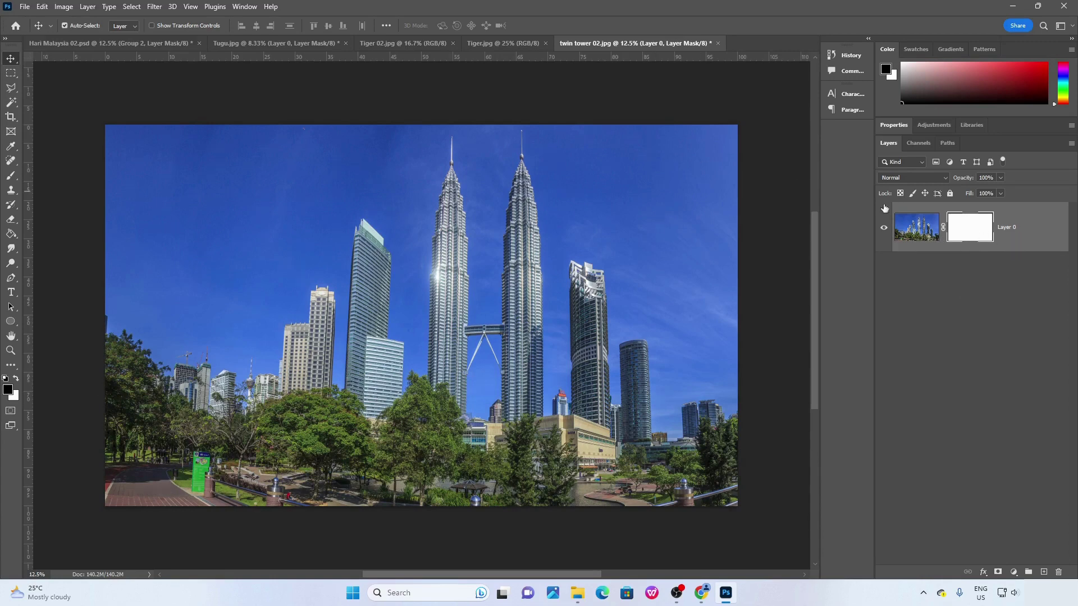
click(402, 43)
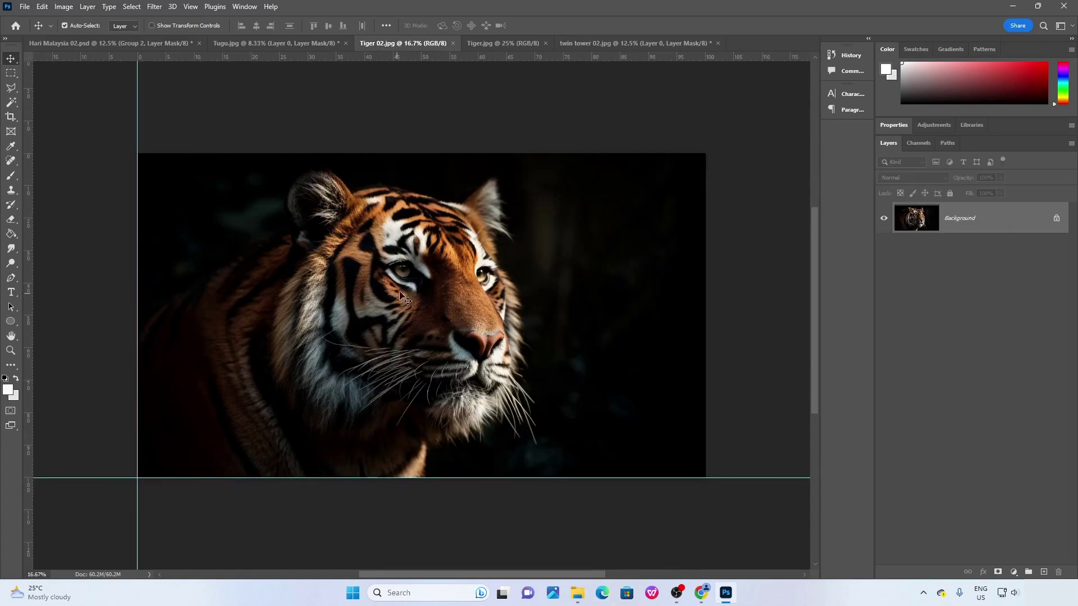
click(1057, 219)
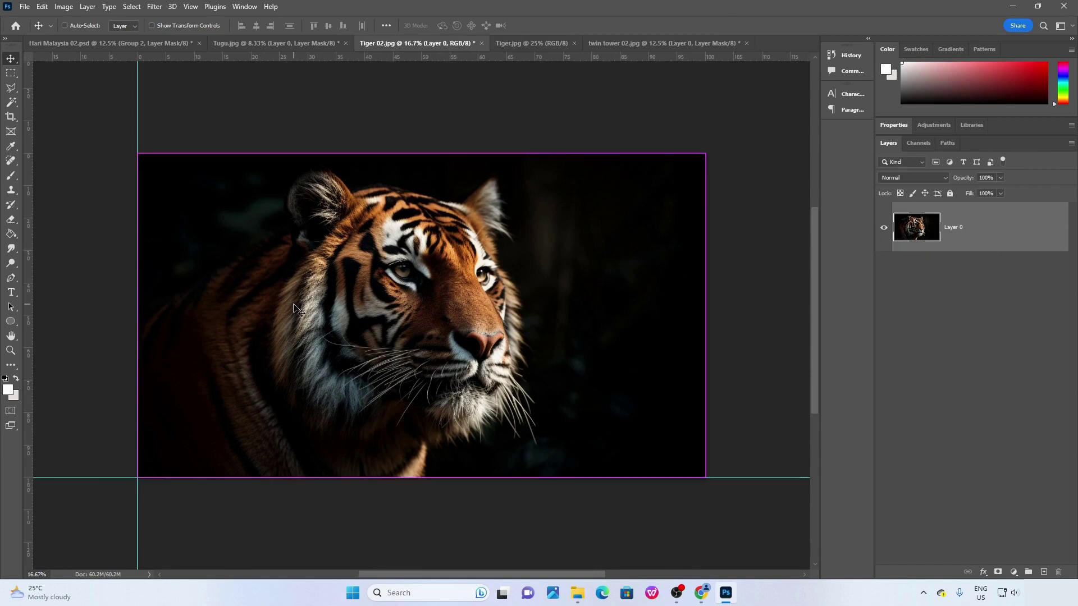
key(ctrl+a)
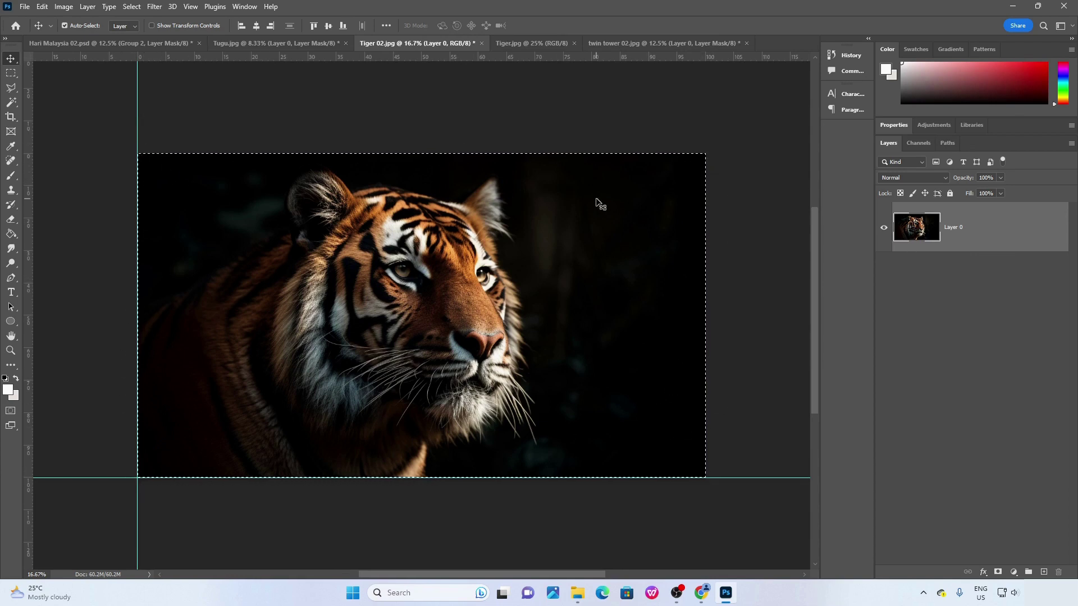
key(ctrl)
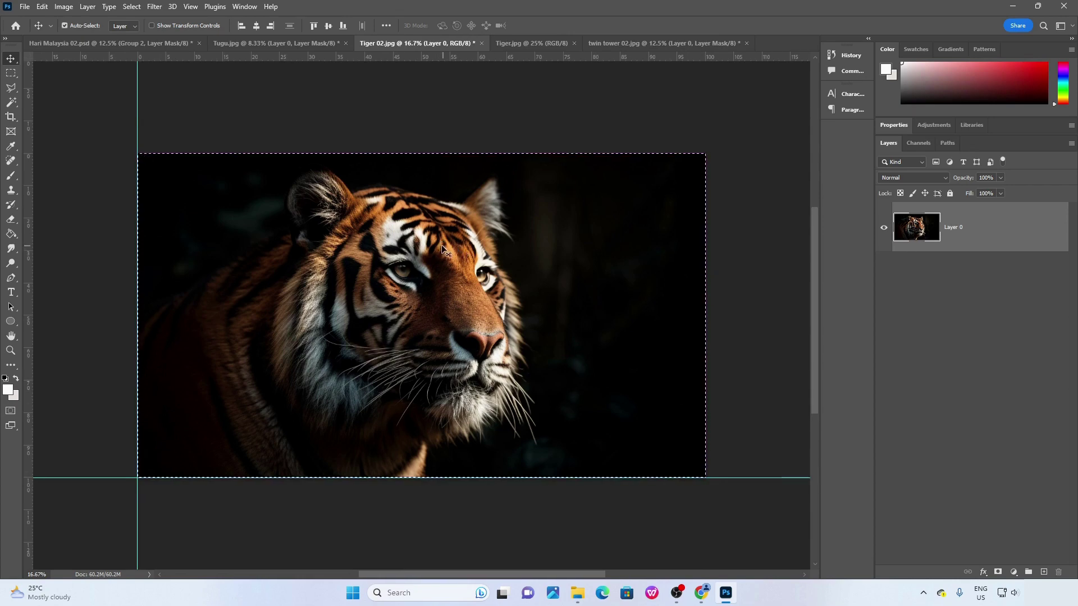
click(646, 45)
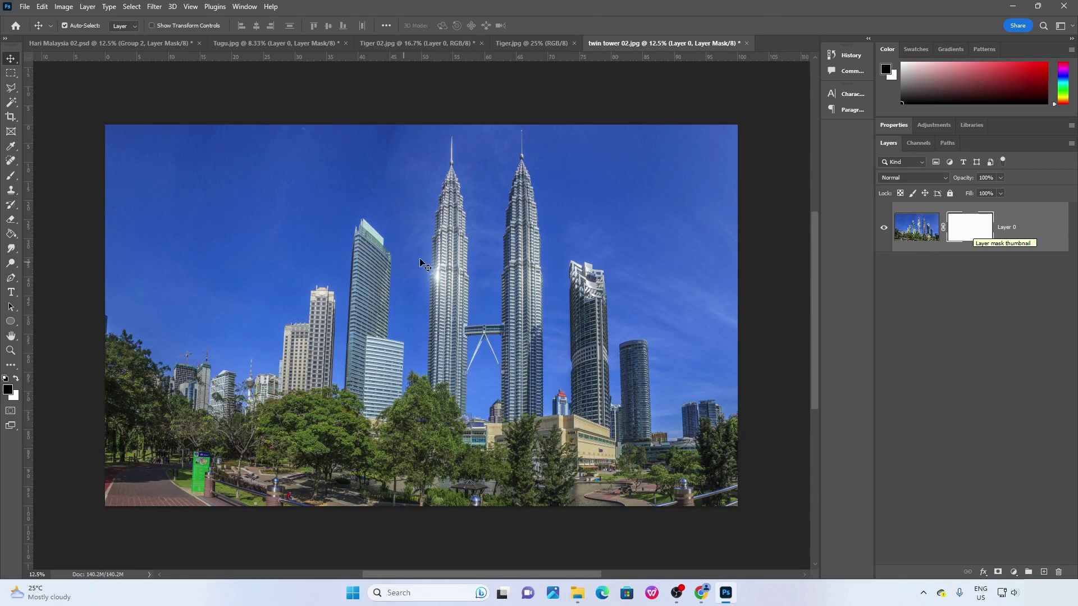
alt+click(967, 235)
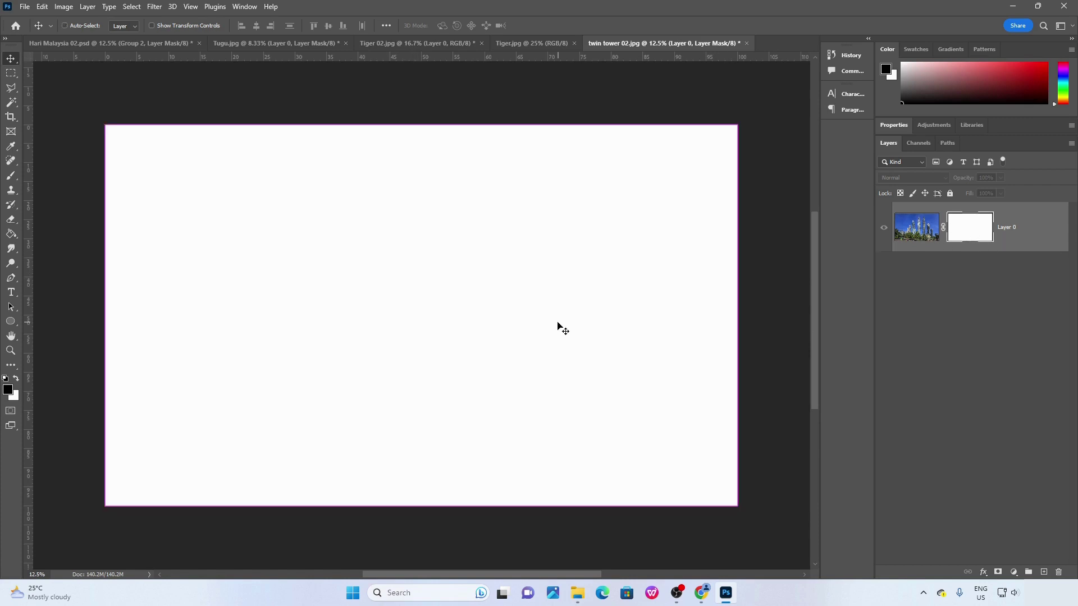
key(ctrl+v)
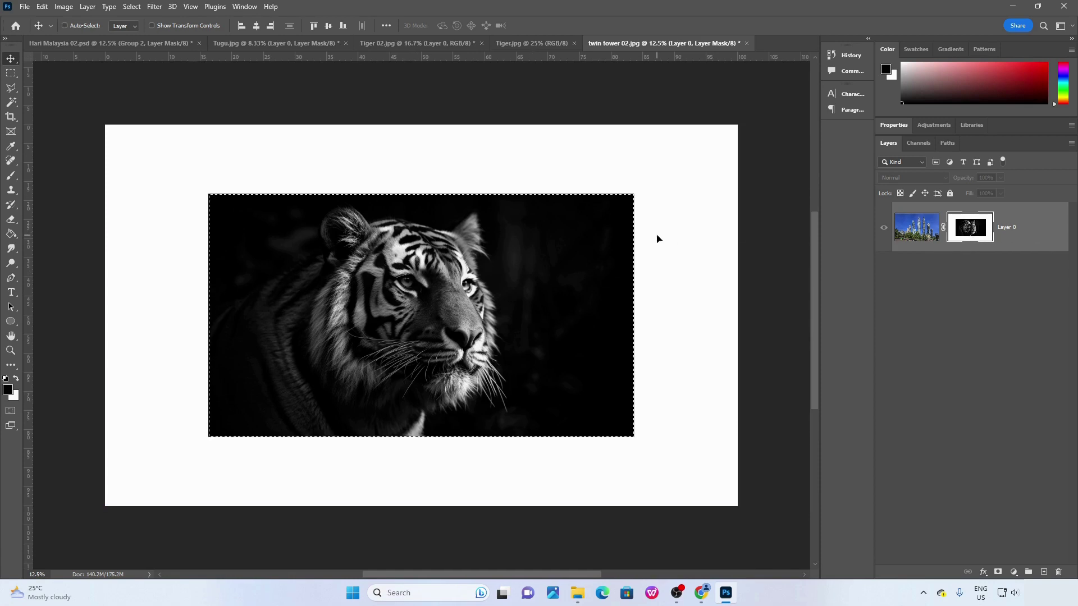
key(ctrl+z)
alt+click(961, 240)
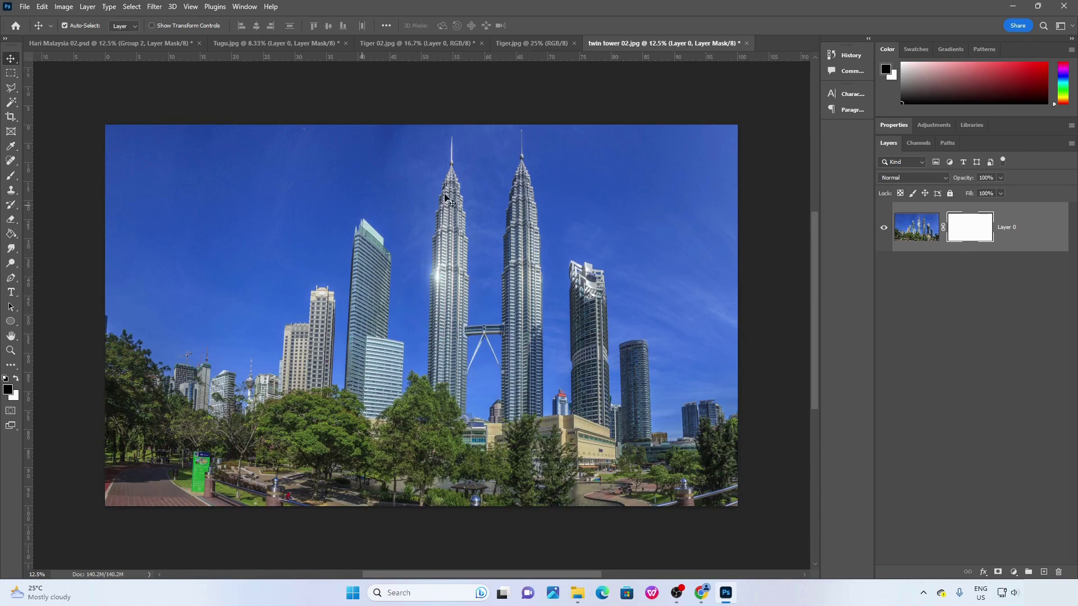
Show Layer 0's mask on its own and paste the copied tiger image into it.
alt+click(970, 237)
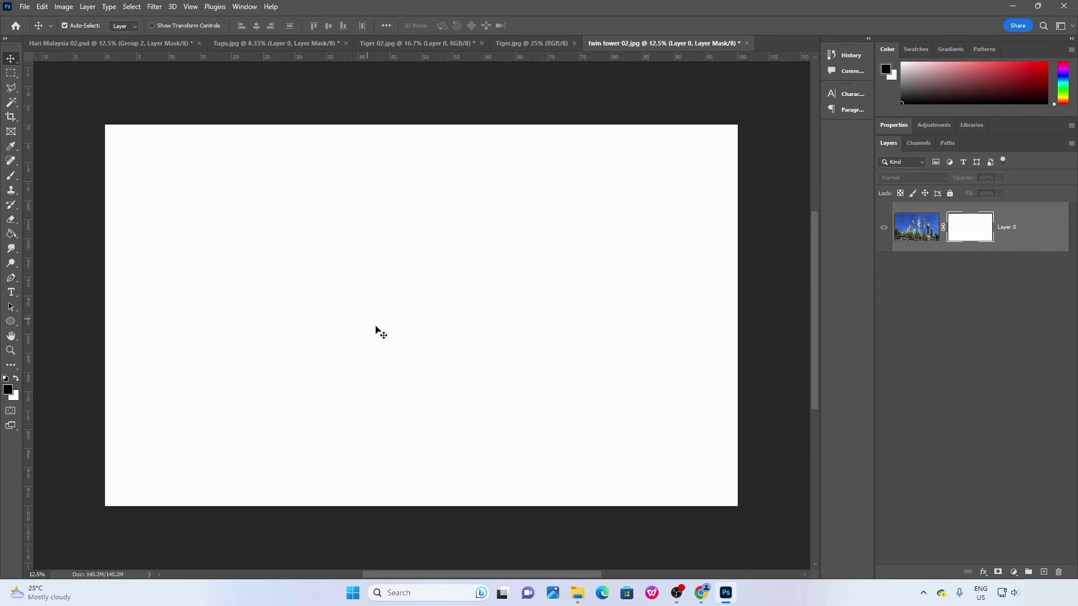
key(ctrl)
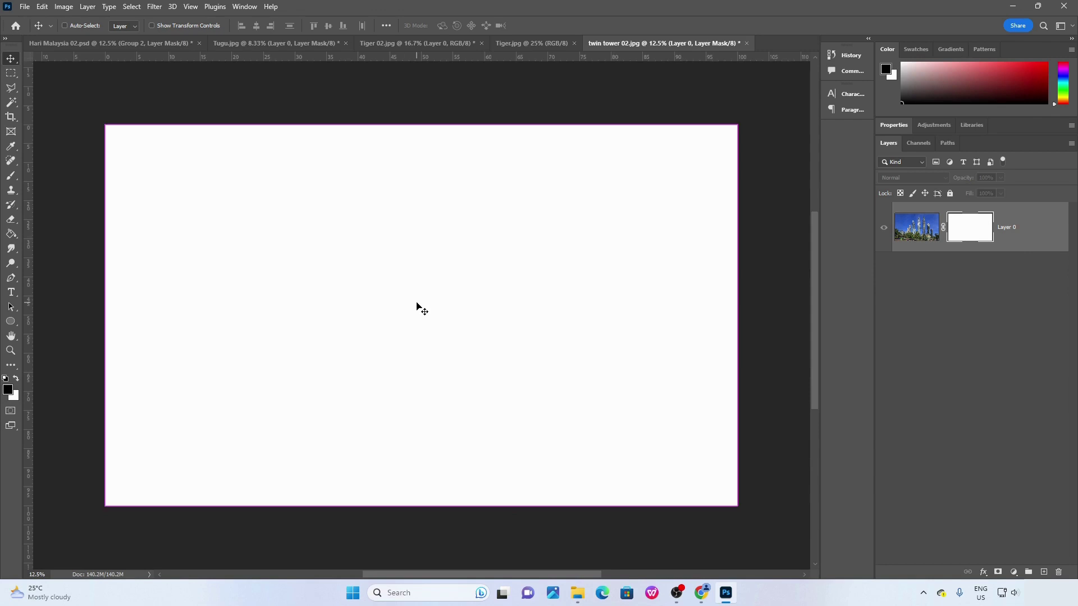
key(ctrl+v)
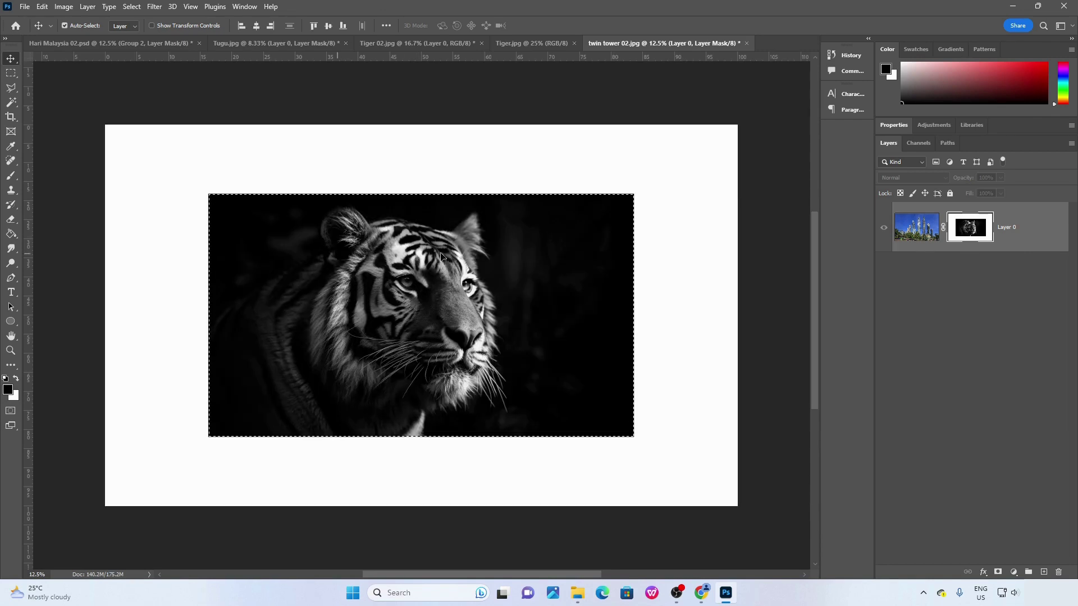
Align the pasted tiger with the canvas's upper-left corner, scale it to about 158% to fill the mask, and return to the layer view.
drag(441, 256, 309, 207)
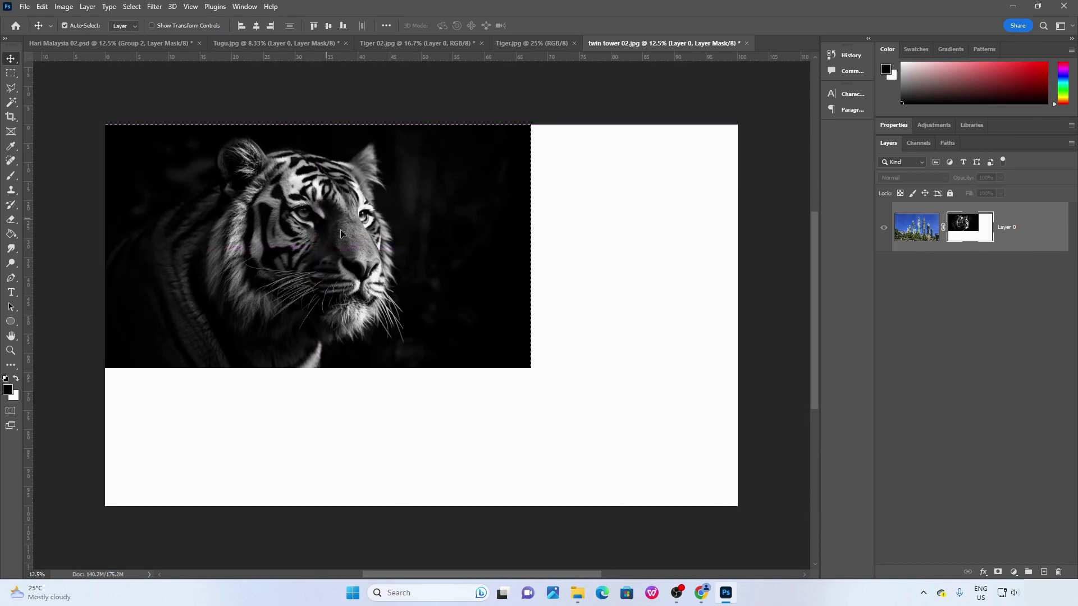
key(ctrl+t)
drag(530, 368, 764, 532)
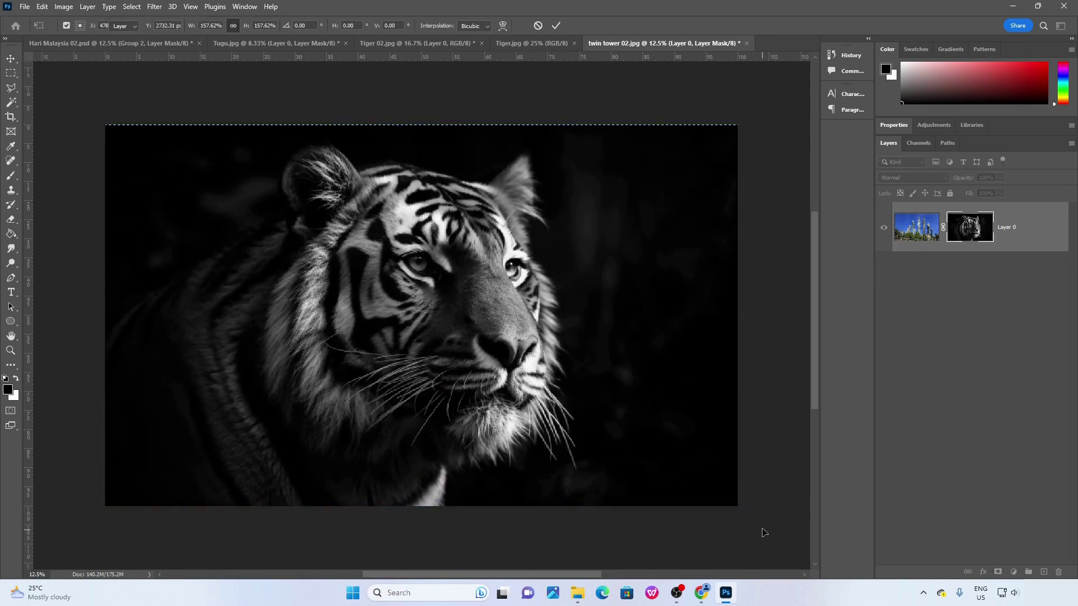
key(Return)
click(996, 295)
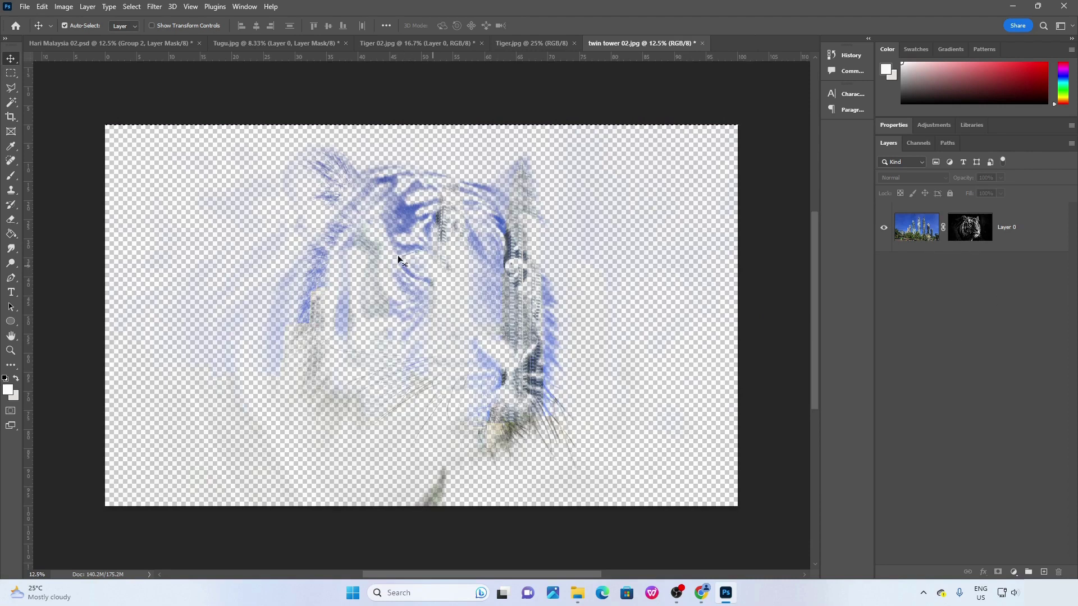
drag(506, 287, 525, 277)
key(ctrl+z)
key(ctrl+z)
key(ctrl+z)
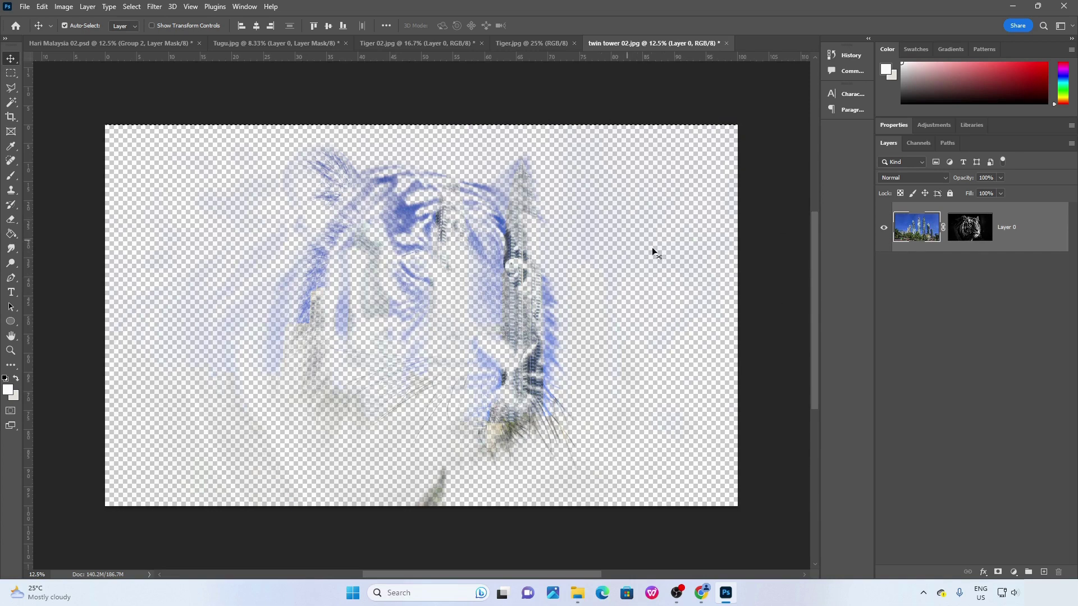
Create a new layer below Layer 0 and fill it with black.
click(1043, 571)
drag(967, 243, 977, 328)
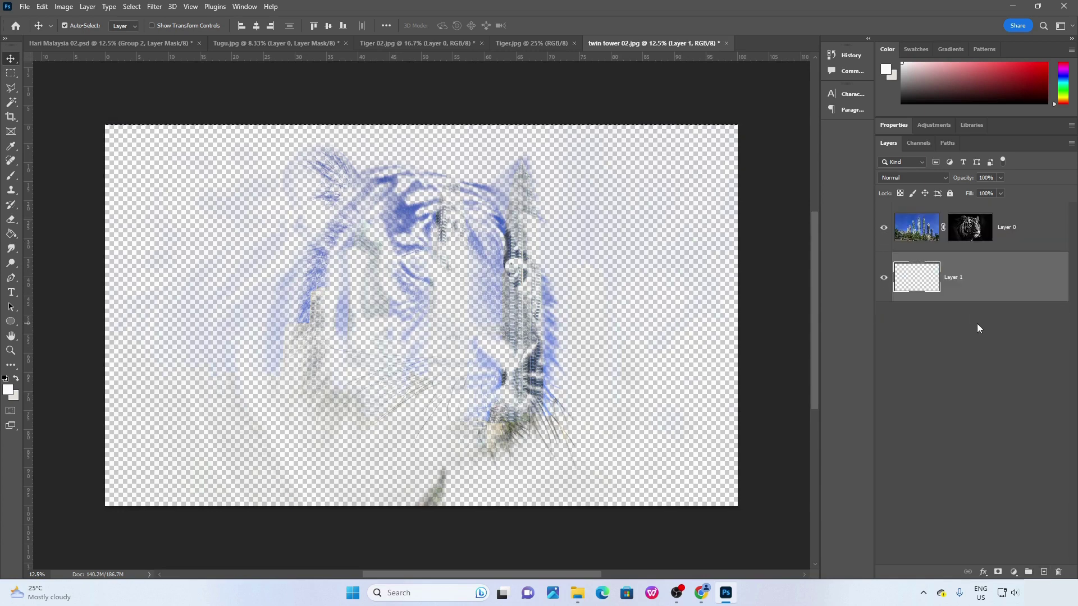
click(8, 389)
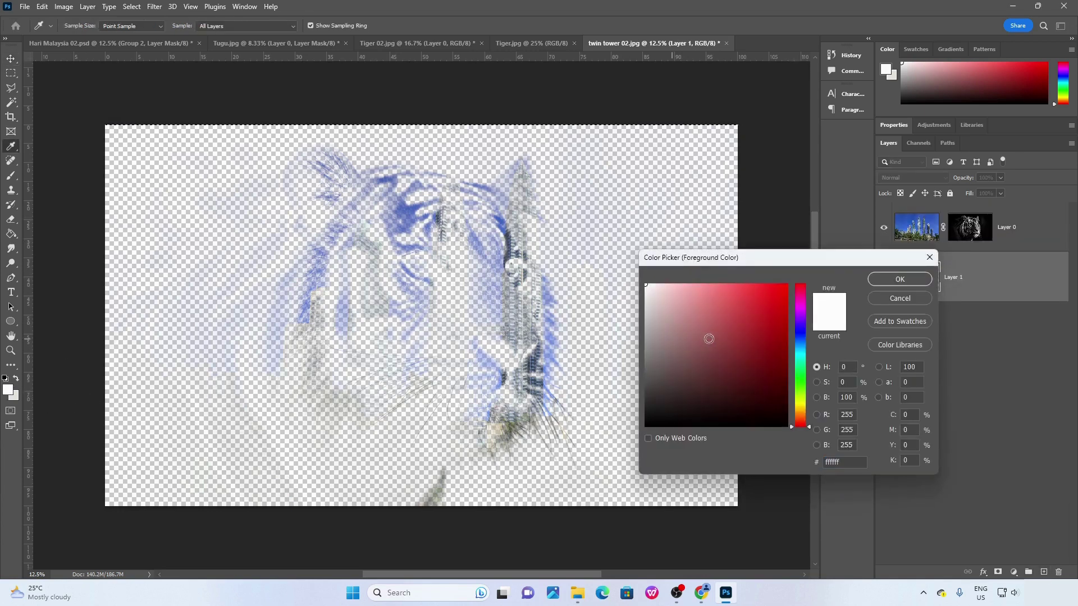
click(559, 462)
click(881, 283)
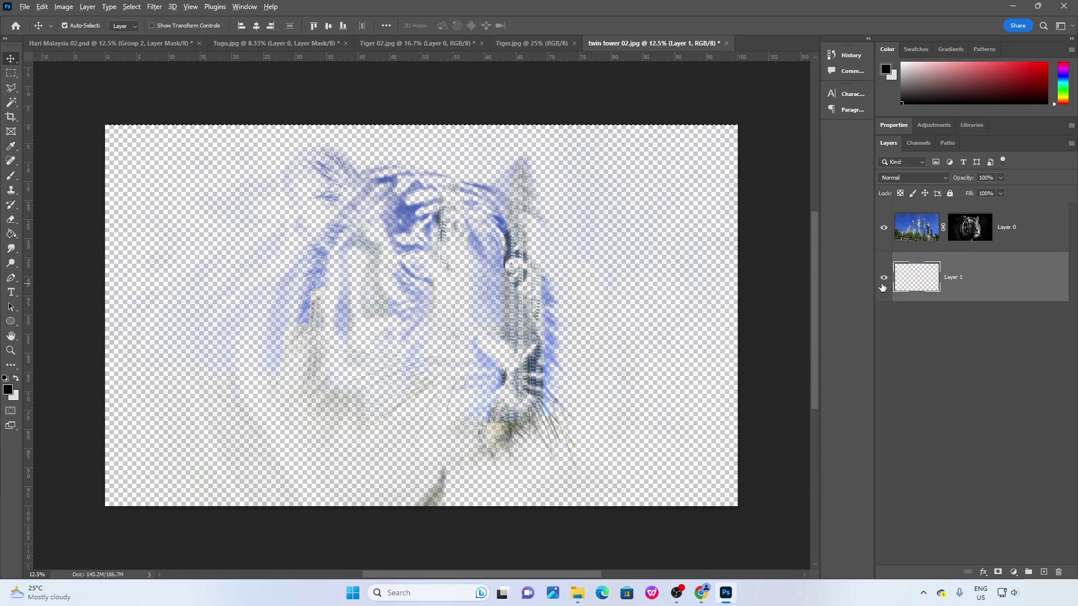
key(v)
key(alt+BackSpace)
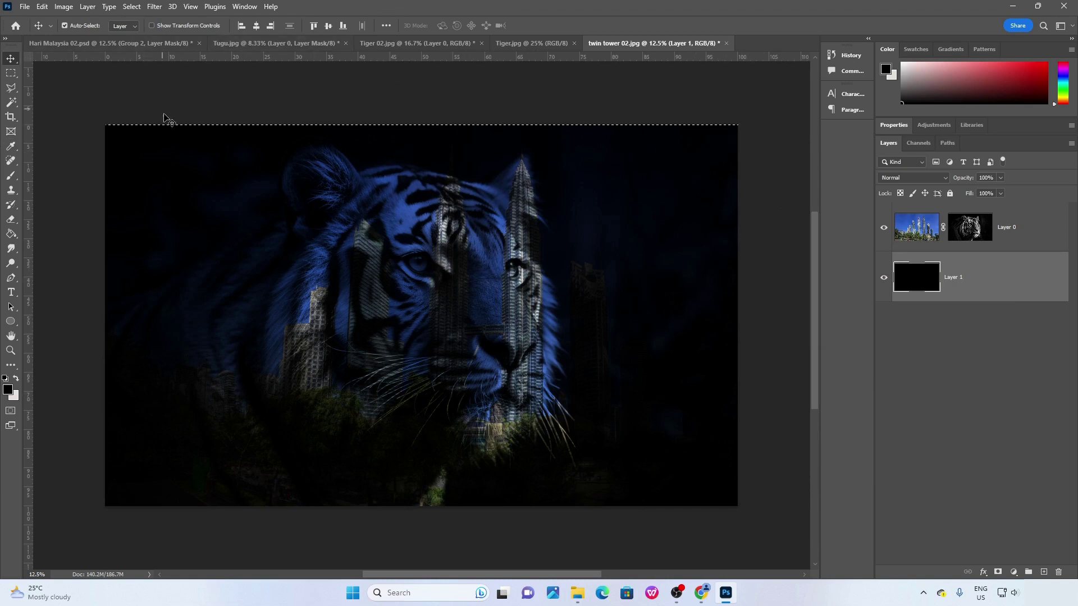
Remove the canvas selection and leave no layer active.
click(132, 7)
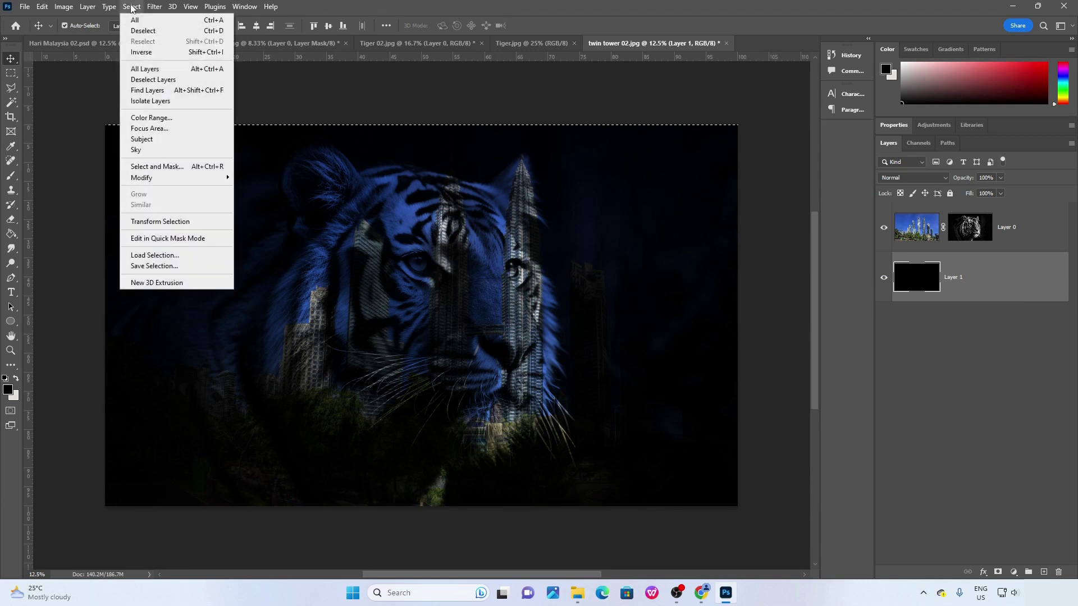
click(147, 32)
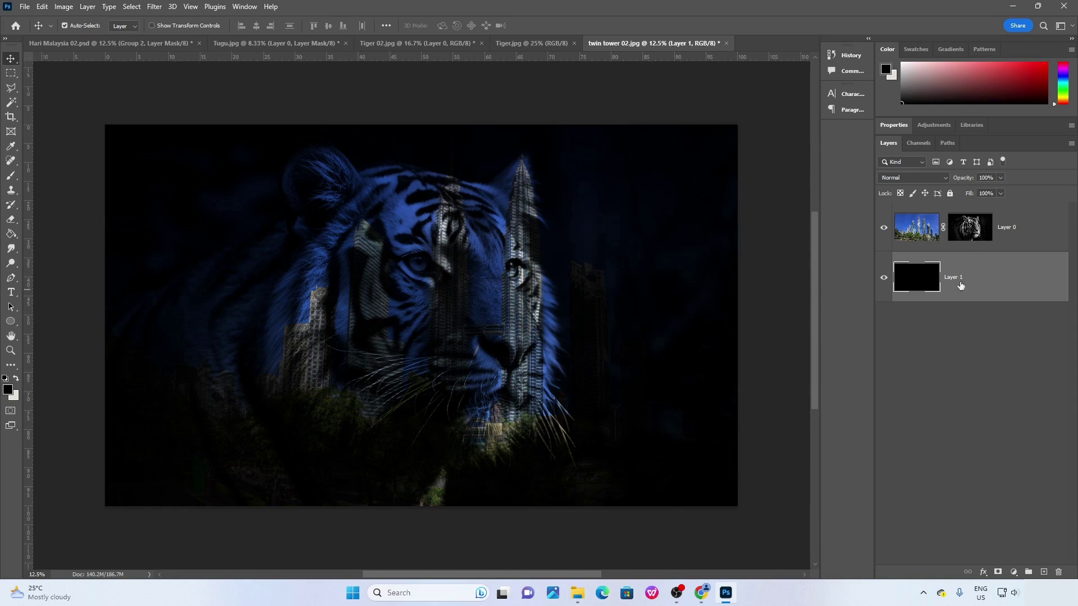
click(991, 368)
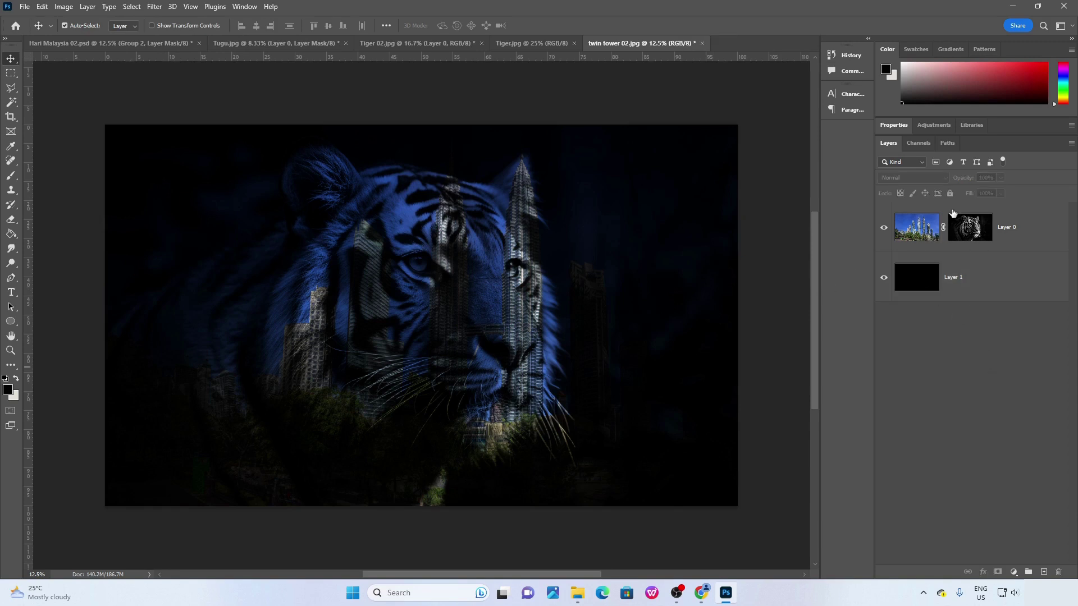
Compare Layer 0's grayscale tiger mask with the masked twin tower composition.
alt+click(971, 235)
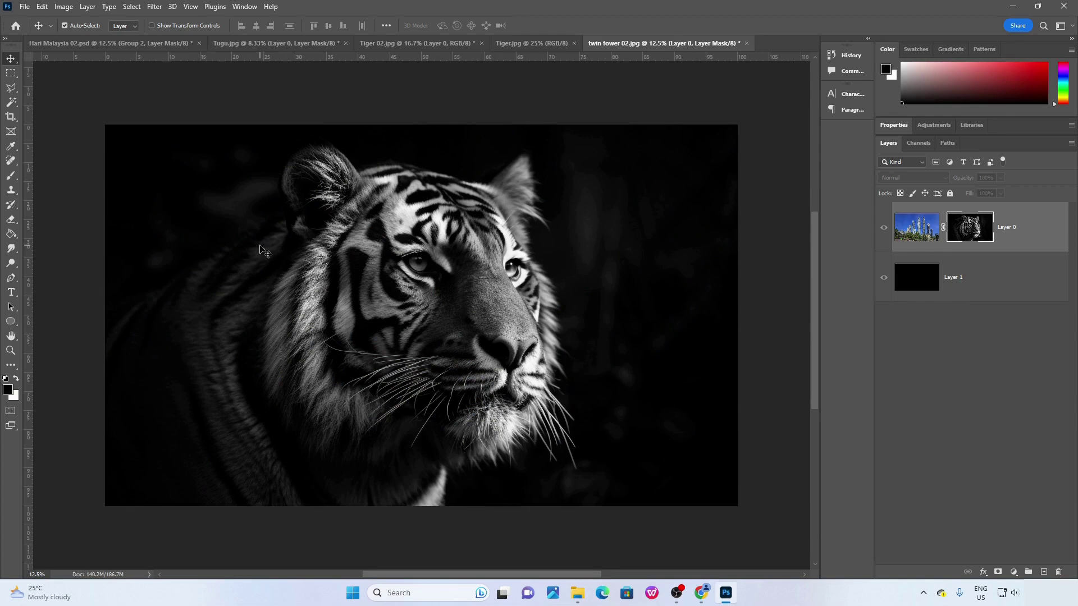
click(936, 235)
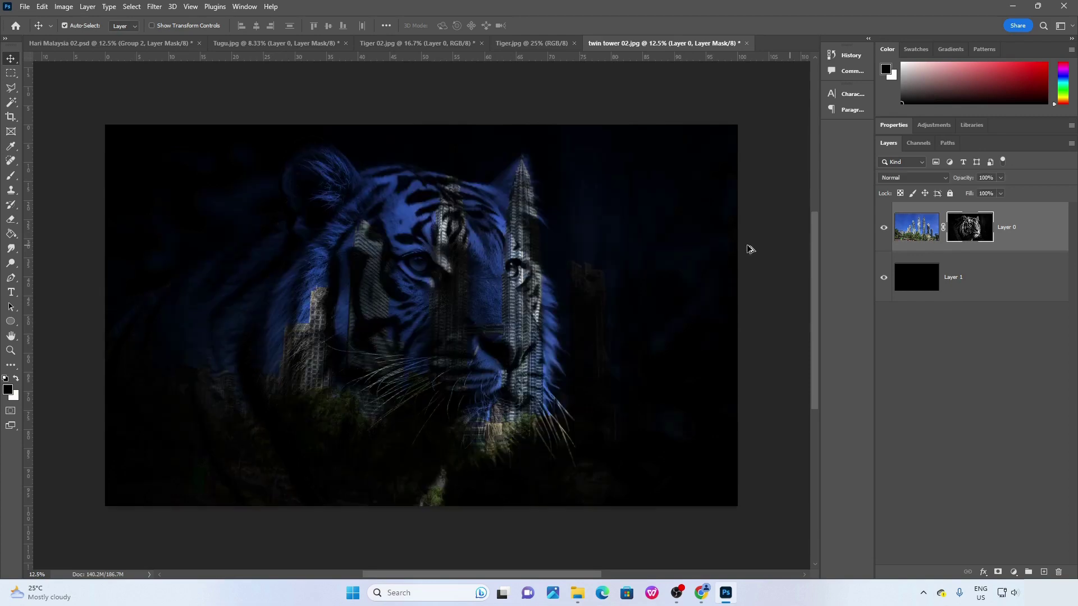
alt+click(976, 231)
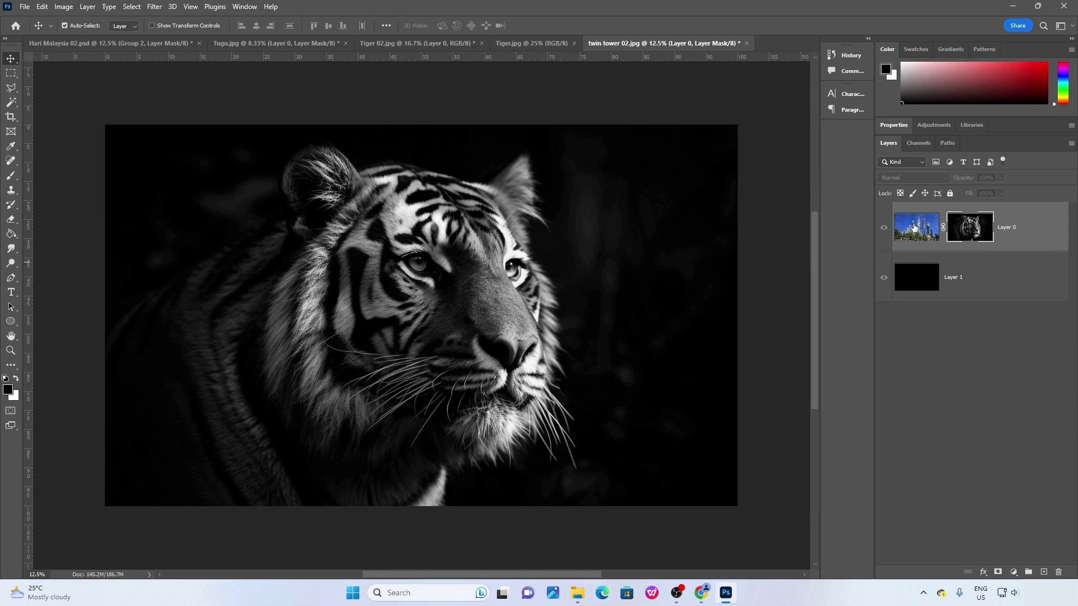
alt+click(971, 228)
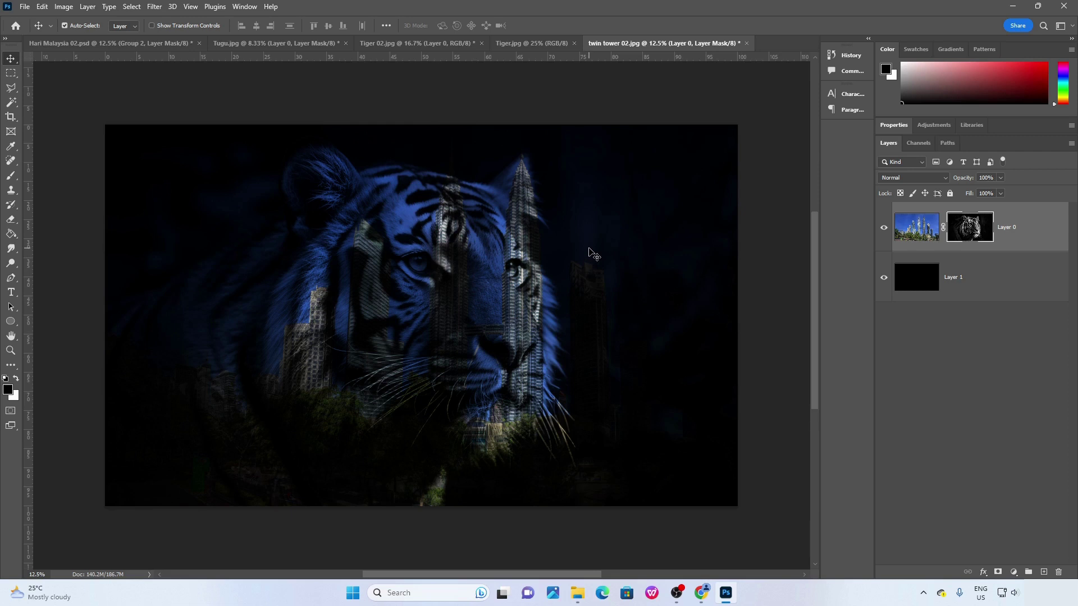
Lock the black Layer 1 completely and make Layer 0's image the active target.
drag(558, 283, 696, 237)
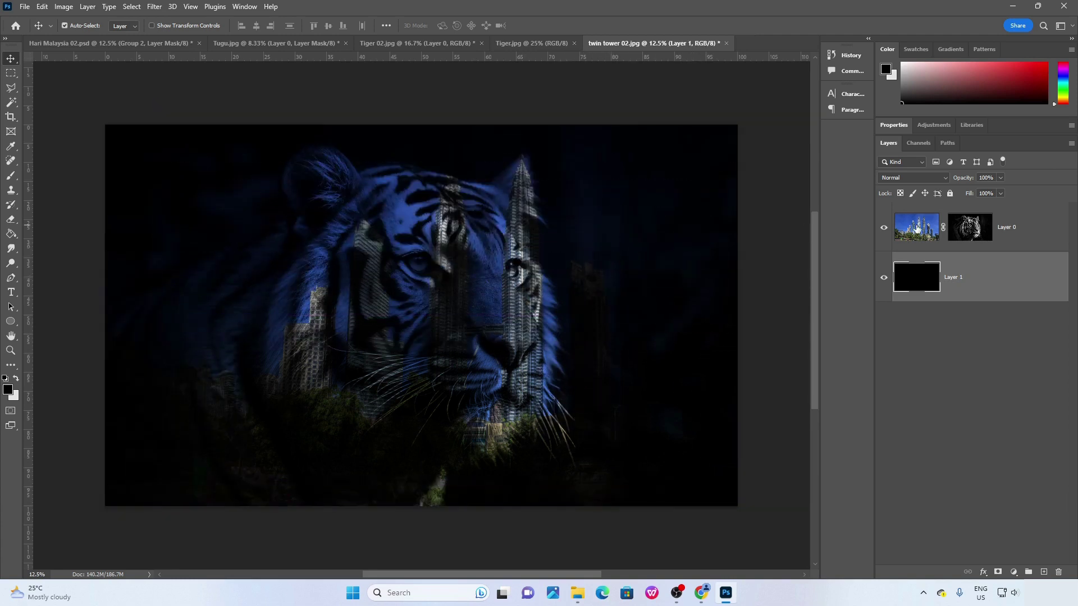
click(916, 227)
mouse_move(560, 224)
mouse_down()
mouse_move(573, 221)
mouse_move(559, 224)
mouse_up()
click(949, 194)
click(918, 233)
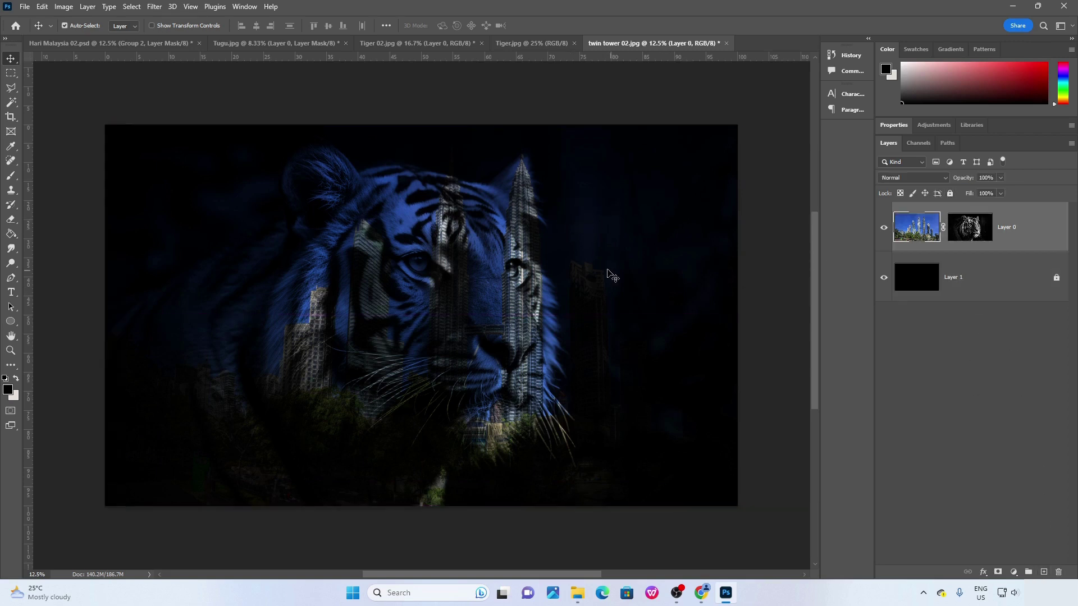
Try moving Layer 0 with its linked tiger mask, undo the move, and test the same with the mask as target.
drag(609, 275, 630, 328)
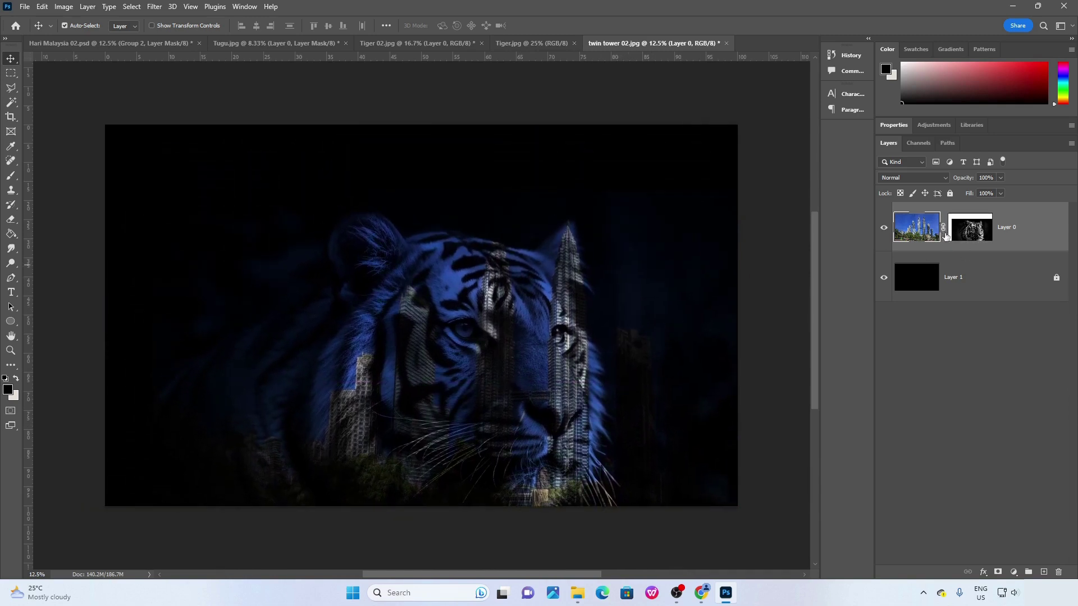
key(ctrl+z)
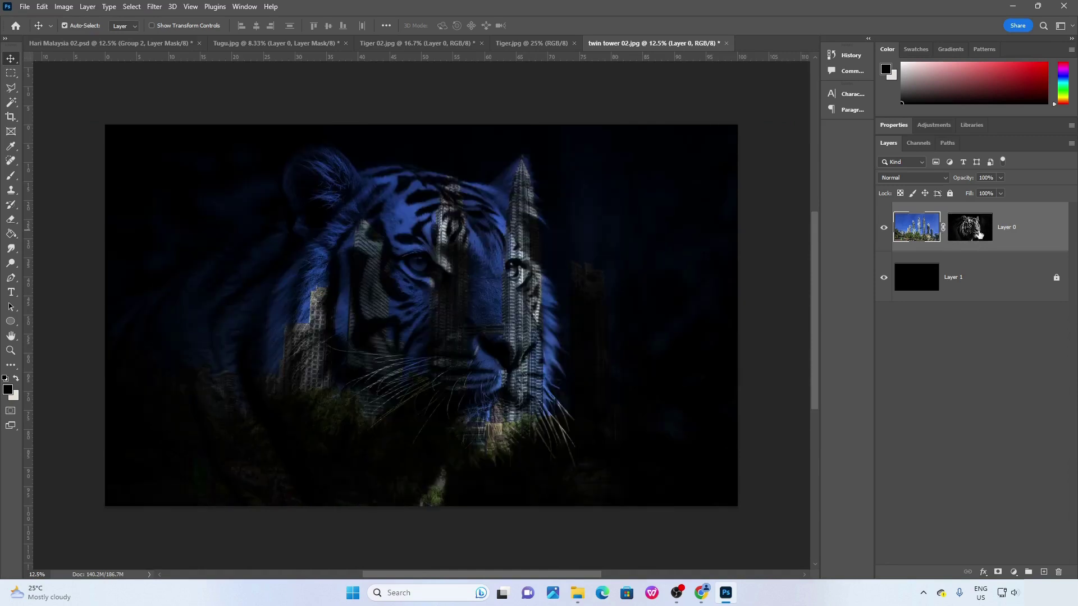
mouse_move(969, 235)
mouse_down()
mouse_move(461, 267)
mouse_move(547, 300)
mouse_move(548, 279)
mouse_move(645, 325)
mouse_move(573, 373)
mouse_move(980, 231)
mouse_up()
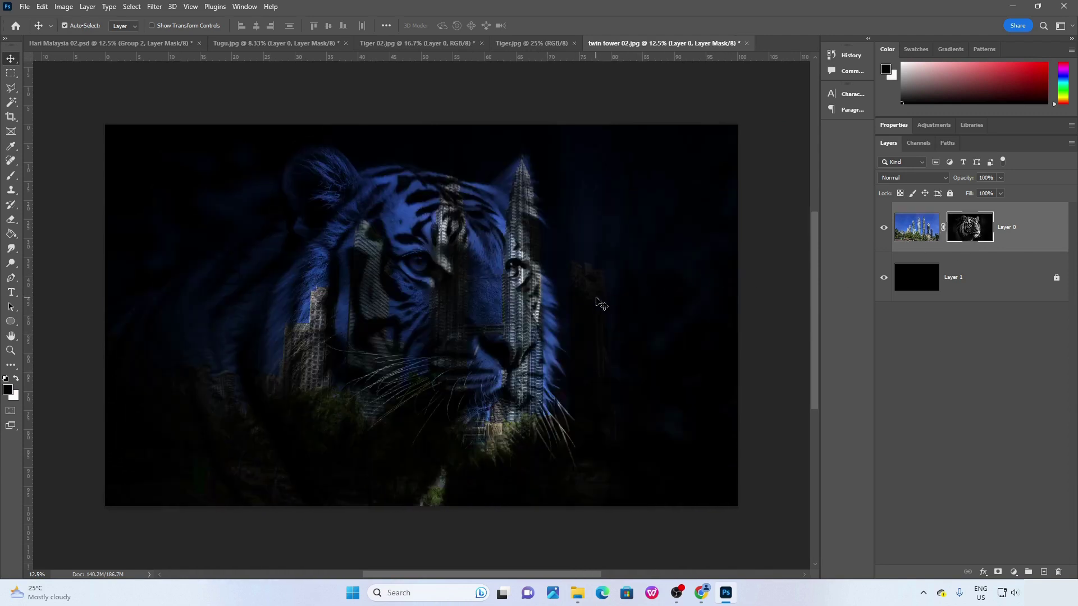
drag(655, 337, 693, 335)
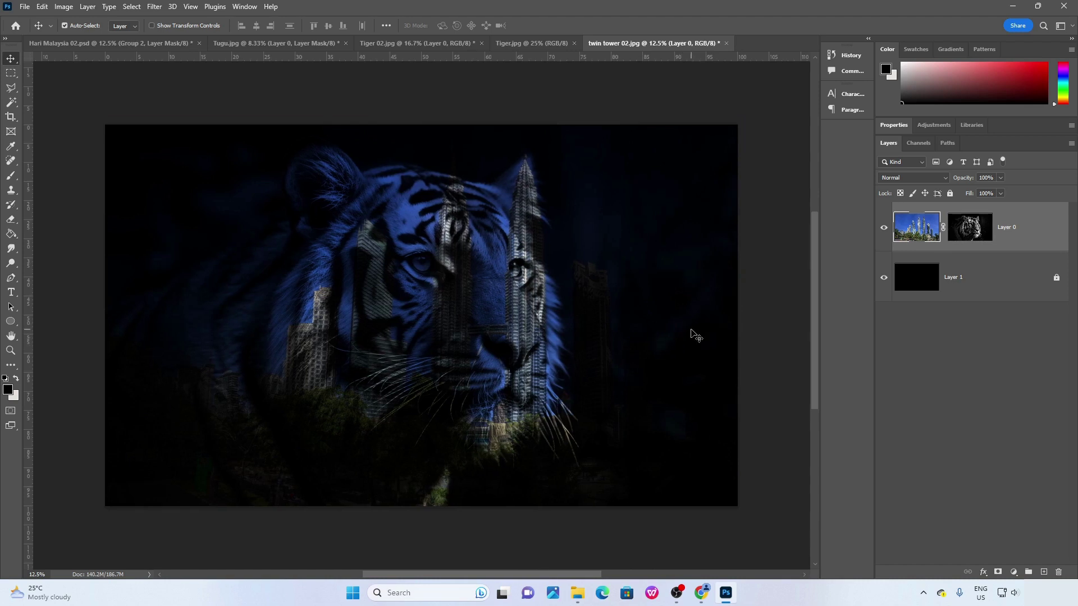
key(ctrl)
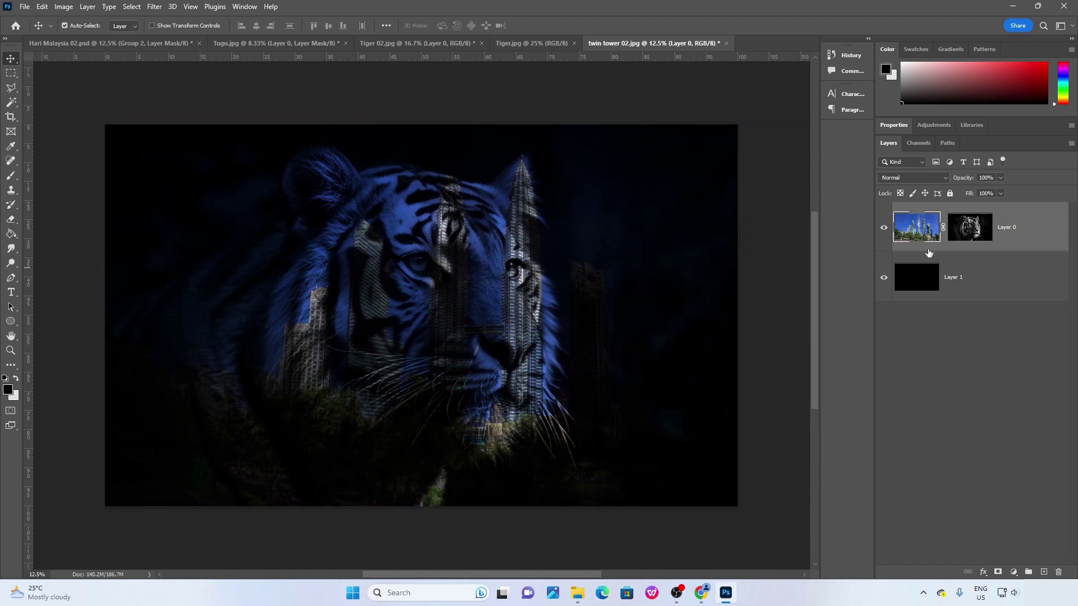
click(958, 235)
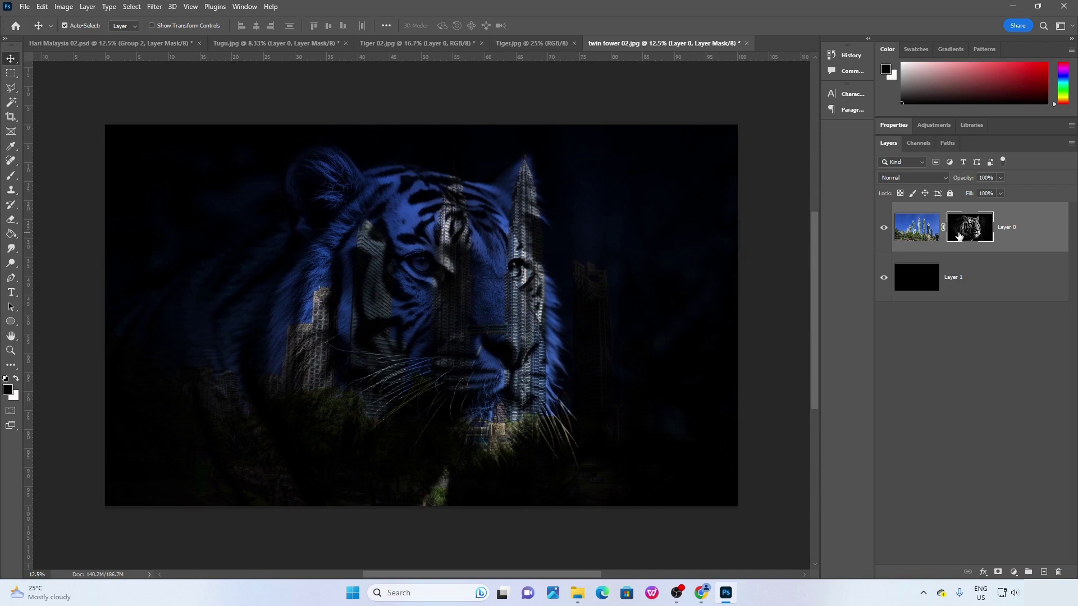
Try nudging Layer 0 and its linked tiger mask far to the right across the canvas, and undo the move.
key(shift+Right)
key(shift+Right)
key(shift+Right)
key(shift+Right)
key(shift+Right)
key(shift+Right)
key(shift+Right)
key(shift+Right)
key(shift+Right)
key(shift+Right)
key(shift+Right)
key(shift+Right)
key(shift+Right)
key(shift+Right)
key(shift+Right)
key(shift+Right)
key(shift+Right)
key(shift+Right)
key(shift+Right)
key(shift+Right)
key(shift+Right)
key(shift+Right)
key(shift+Right)
key(shift+Right)
key(shift+Right)
key(shift+Right)
key(shift+Right)
key(shift+Right)
key(shift+Right)
key(shift+Right)
key(shift+Right)
key(shift+Right)
key(shift+Right)
key(shift+Right)
key(shift+Right)
key(shift+Right)
key(shift+Right)
key(shift+Right)
key(shift+Right)
key(shift+Right)
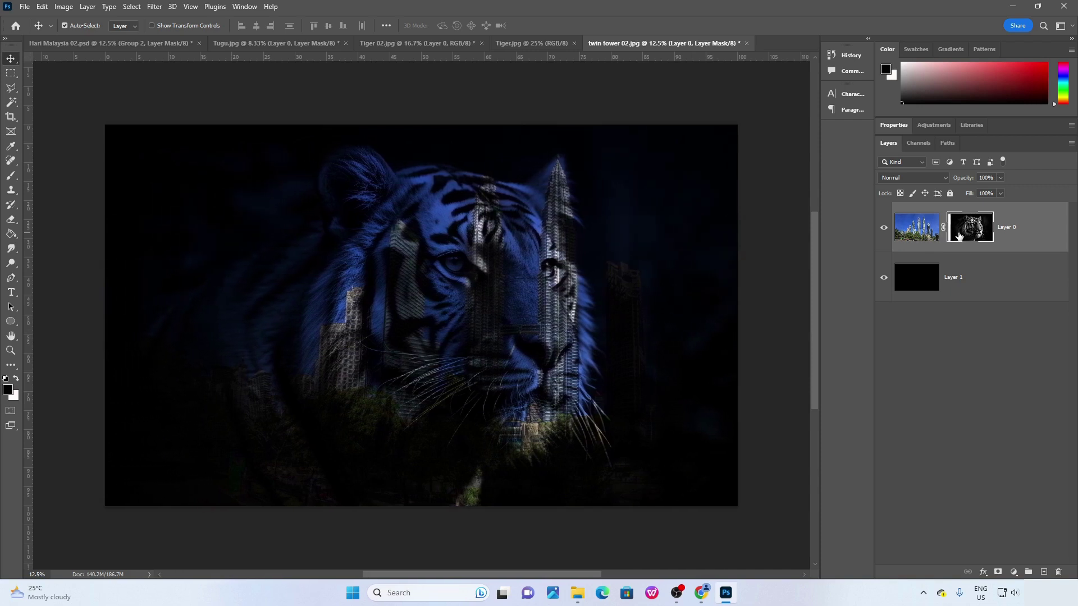
key(shift+Right)
key(shift+Right)
key(shift+Right)
key(shift+Right)
key(shift+Right)
key(shift+Right)
key(shift+Right)
key(shift+Right)
key(shift+Right)
key(shift+Right)
key(shift+Right)
key(shift+Right)
key(shift+Right)
key(shift+Right)
key(shift+Right)
key(shift+Right)
key(shift+Right)
key(shift+Right)
key(shift+Right)
key(shift+Right)
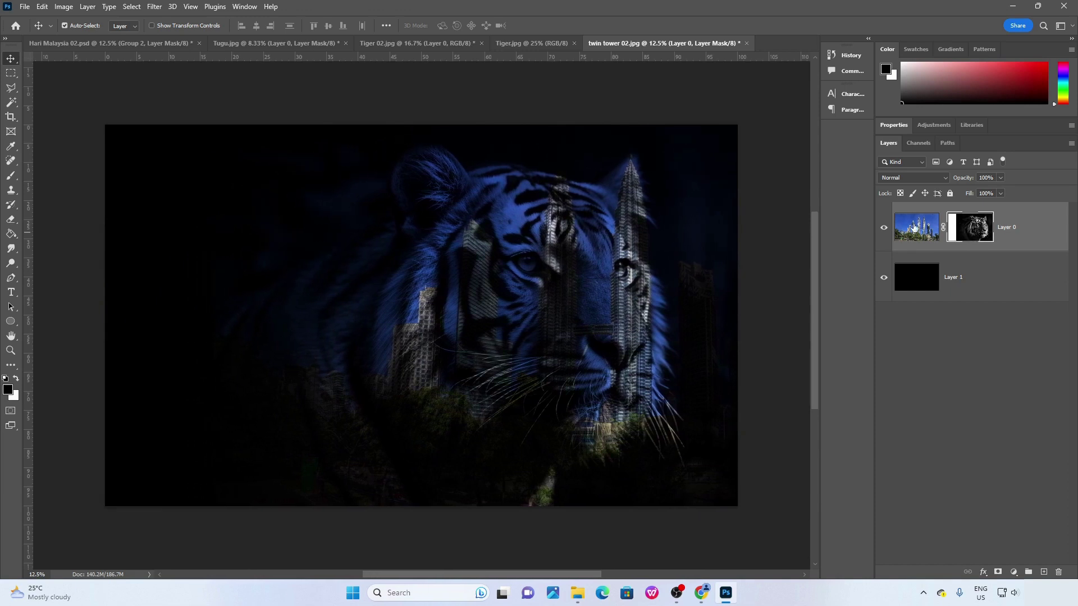
key(ctrl+z)
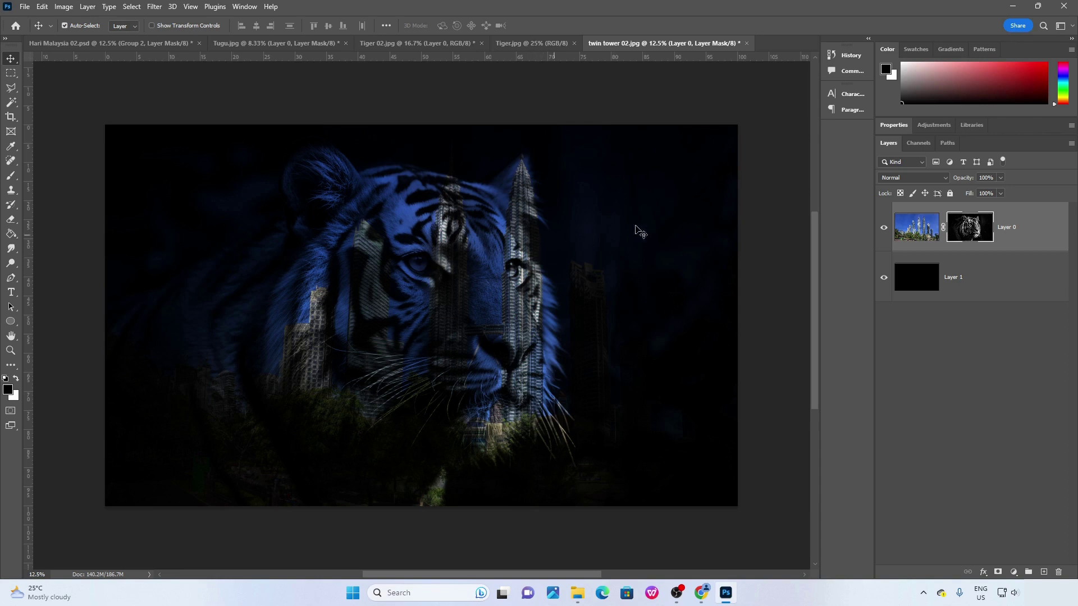
Try moving Layer 0 on the canvas with its image as the target, and again with its mask as the target.
click(915, 233)
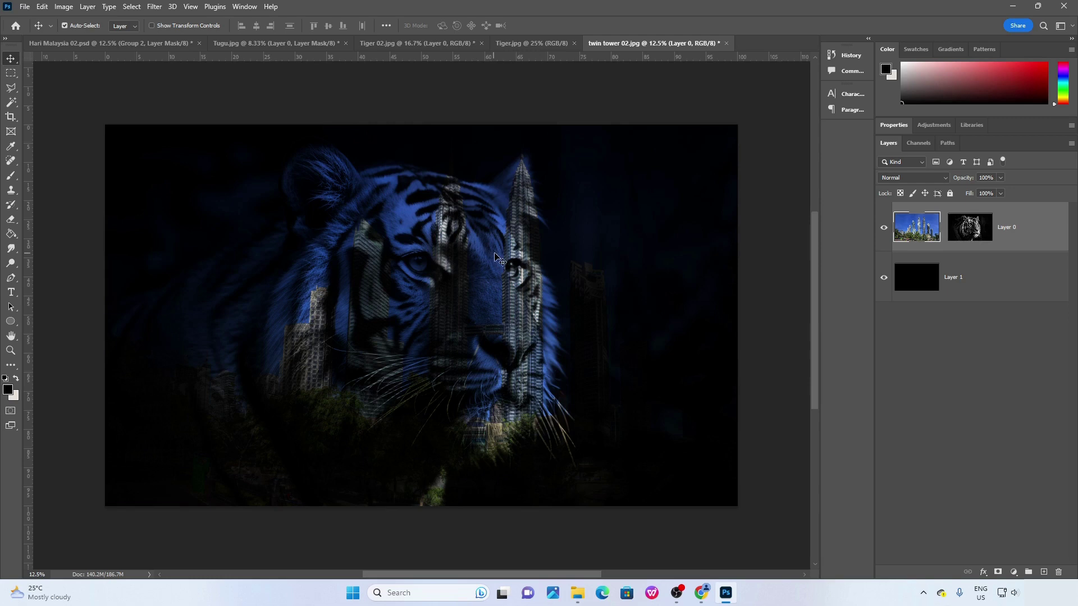
drag(498, 260, 446, 252)
click(959, 227)
mouse_move(641, 249)
mouse_down()
mouse_move(724, 267)
mouse_move(580, 233)
mouse_move(581, 330)
mouse_move(554, 418)
mouse_move(702, 438)
mouse_move(695, 301)
mouse_move(609, 265)
mouse_move(714, 269)
mouse_move(725, 240)
mouse_move(704, 216)
mouse_move(651, 262)
mouse_move(576, 271)
mouse_move(596, 233)
mouse_move(667, 264)
mouse_move(686, 319)
mouse_move(618, 271)
mouse_move(647, 255)
mouse_move(673, 296)
mouse_move(620, 258)
mouse_move(683, 257)
mouse_move(636, 262)
mouse_up()
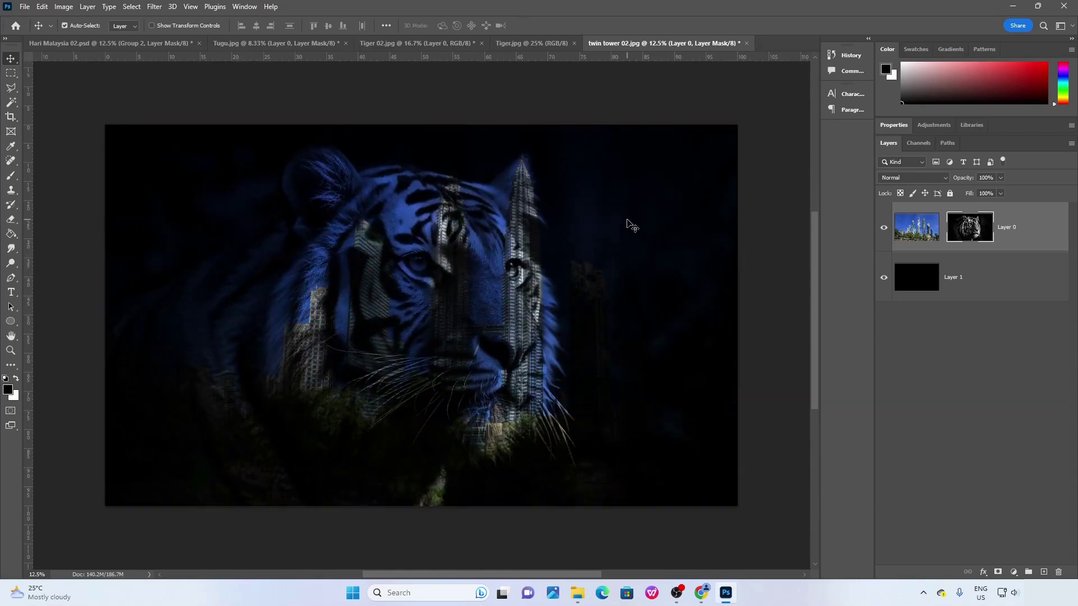
View the original Tiger.jpg photo and return to the twin tower 02.jpg composition.
click(500, 43)
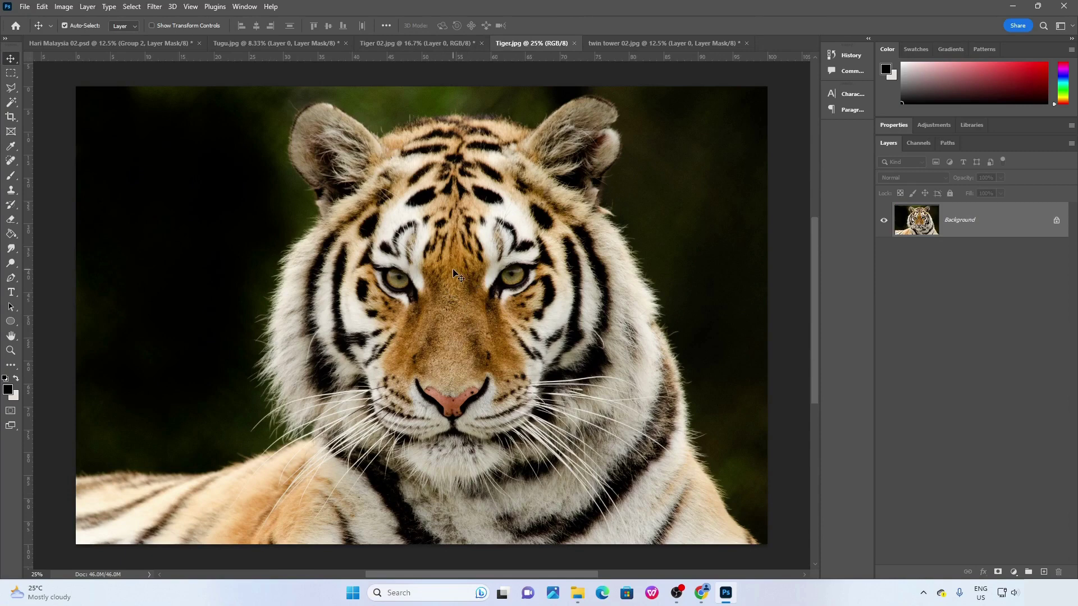
click(644, 43)
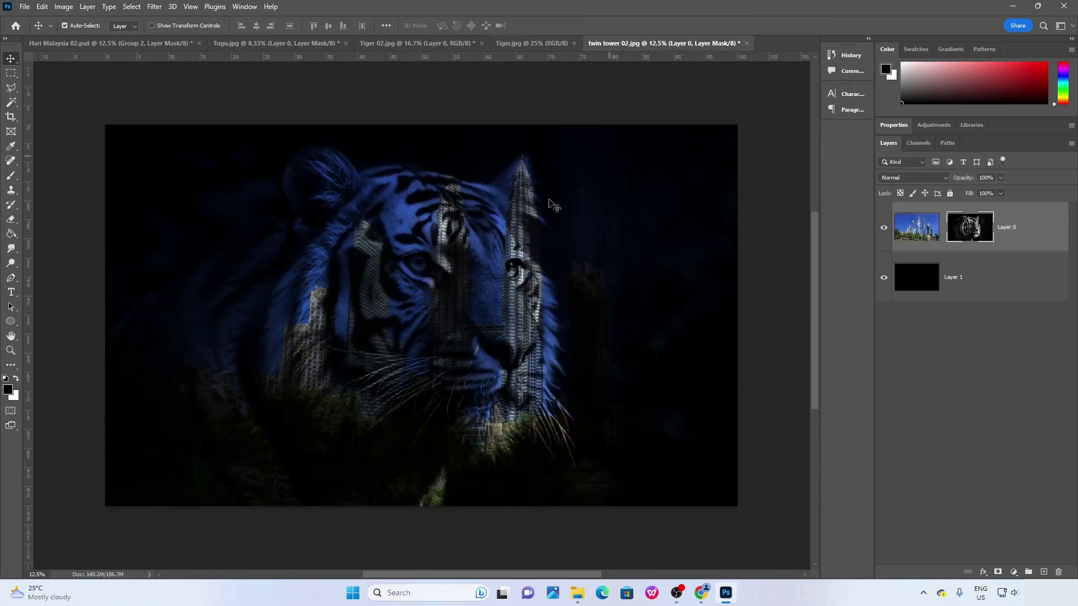